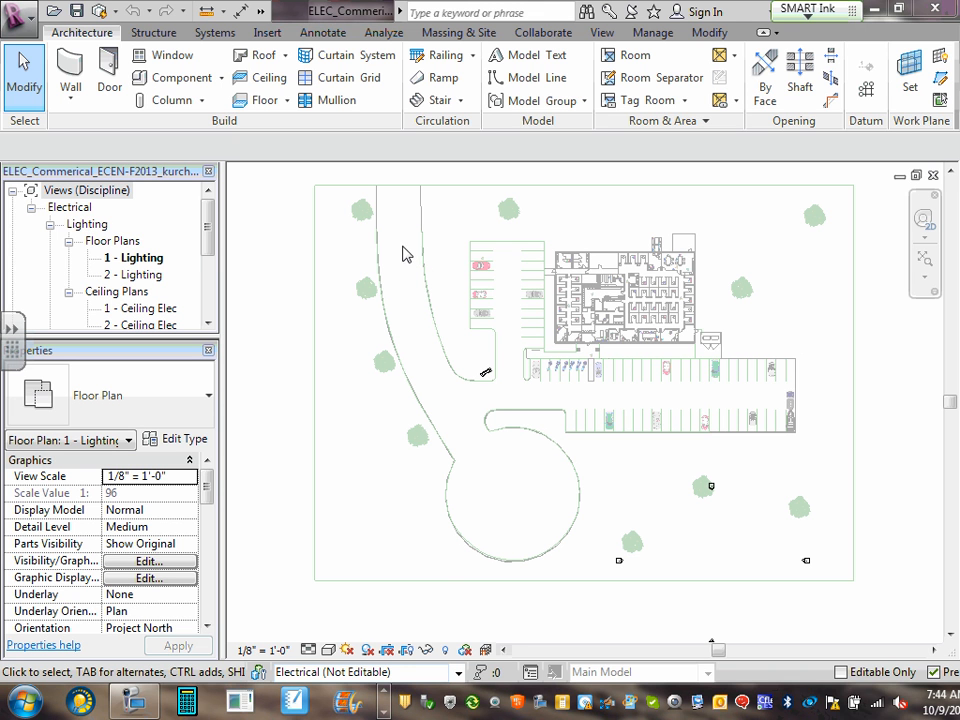
Select the linked architectural model, then toggle hidden elements on and off in the 1 - Lighting plan
{"action": "left_click", "coordinate": [465, 588]}
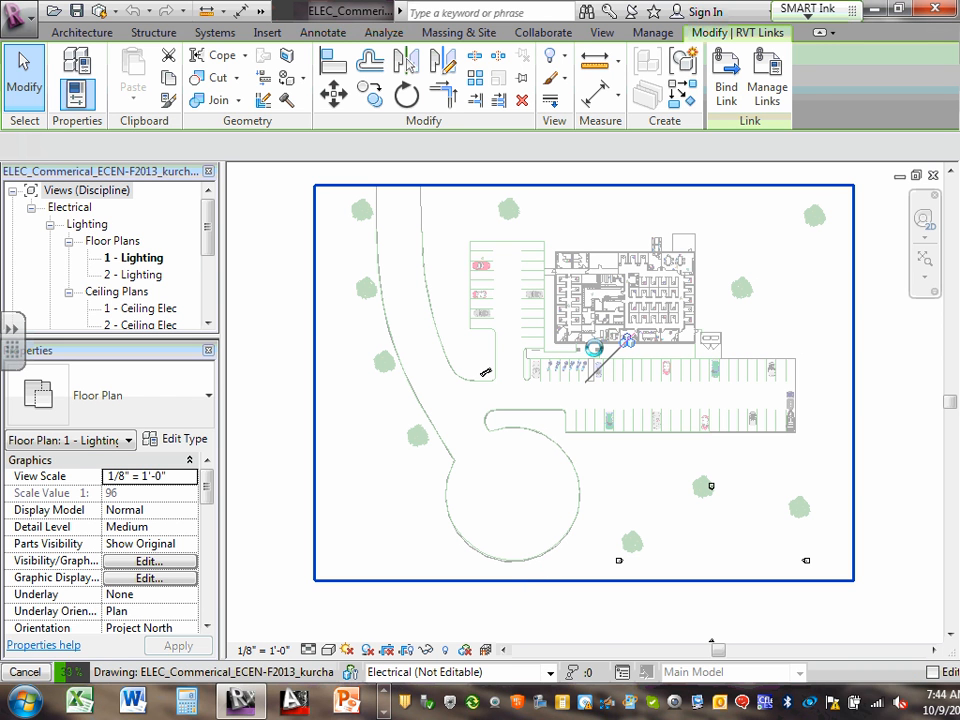
{"action": "key", "text": "Escape"}
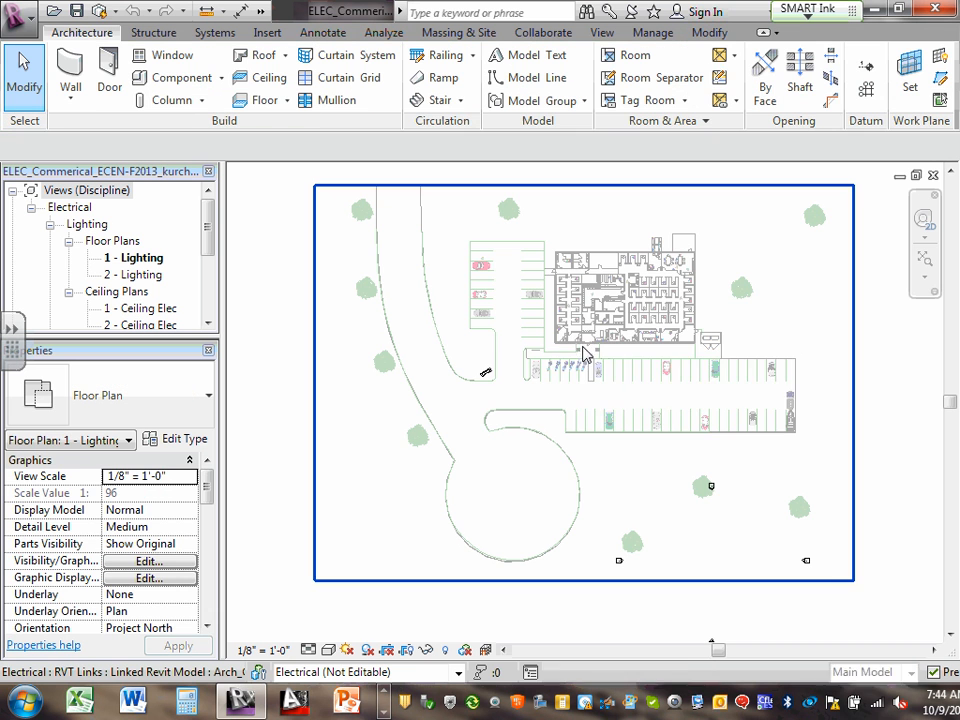
{"action": "left_click", "coordinate": [447, 650]}
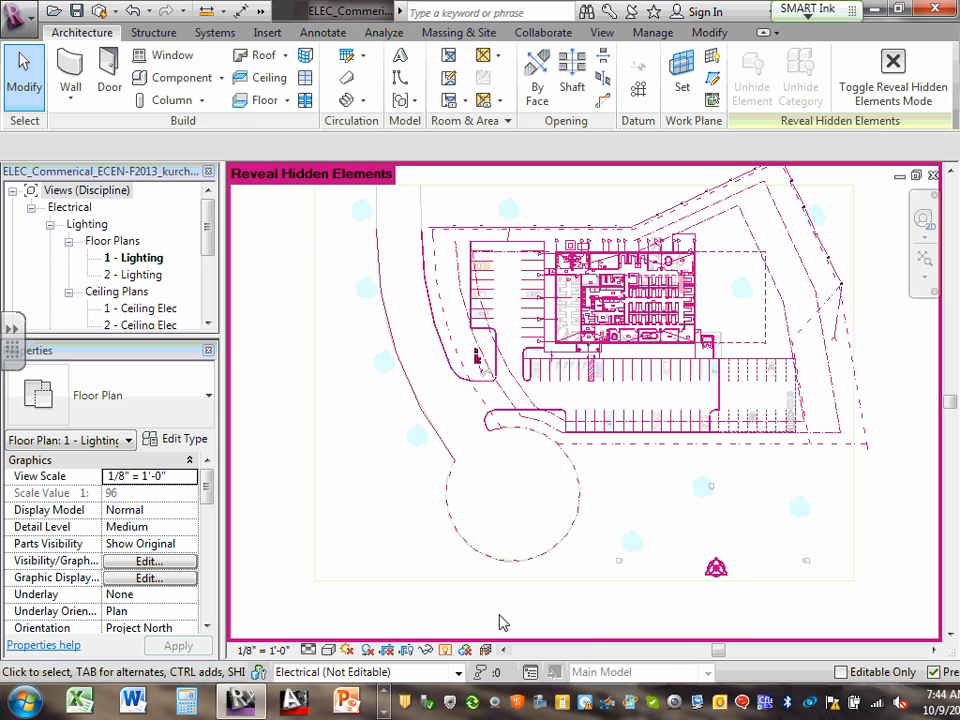
{"action": "left_click", "coordinate": [445, 650]}
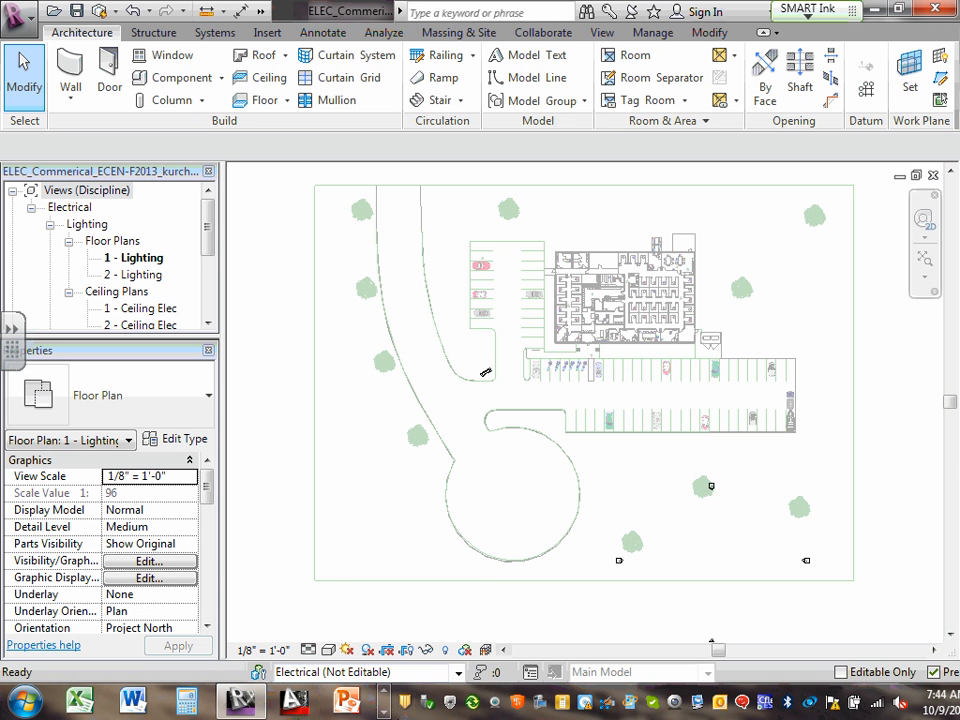
{"action": "left_click", "coordinate": [384, 714]}
{"action": "left_click", "coordinate": [384, 714]}
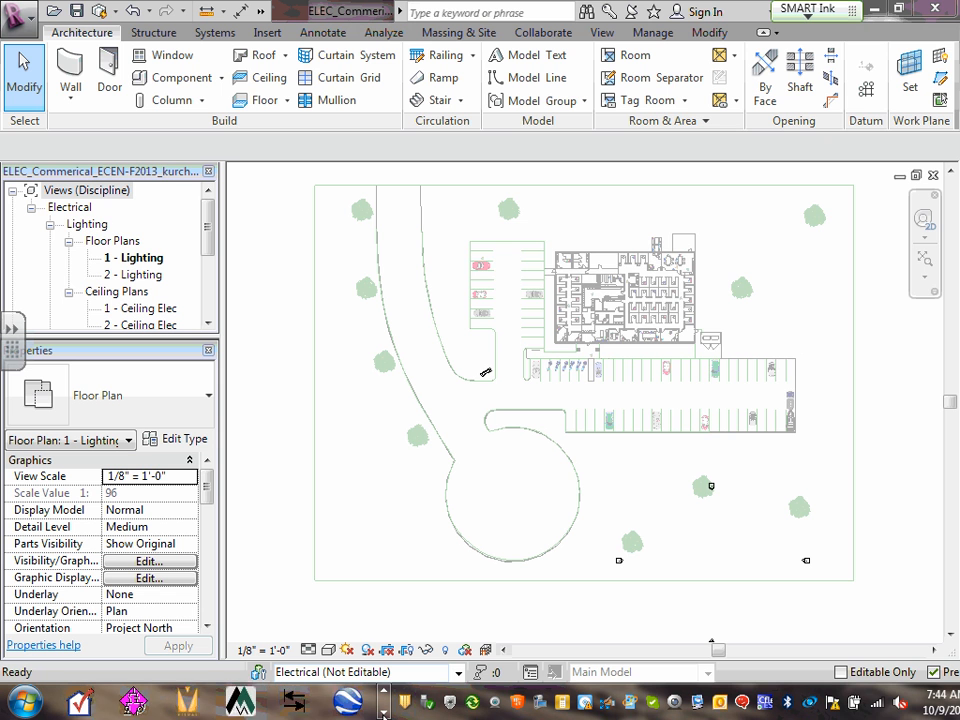
{"action": "left_click", "coordinate": [137, 700]}
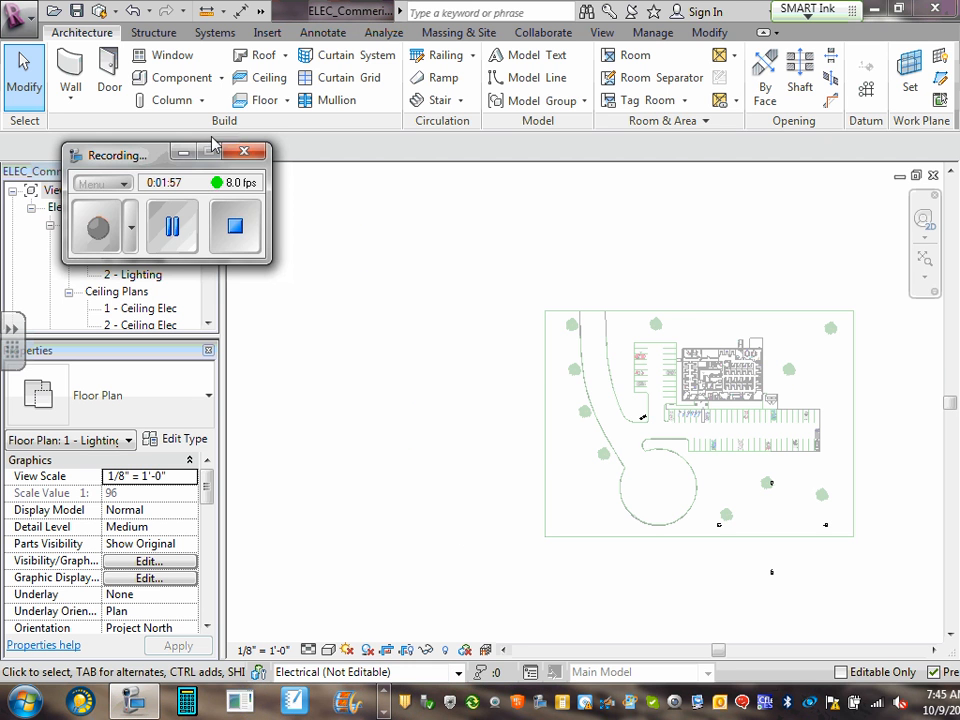
Scroll the Project Browser down and select Sheets (all)
{"action": "left_click", "coordinate": [183, 152]}
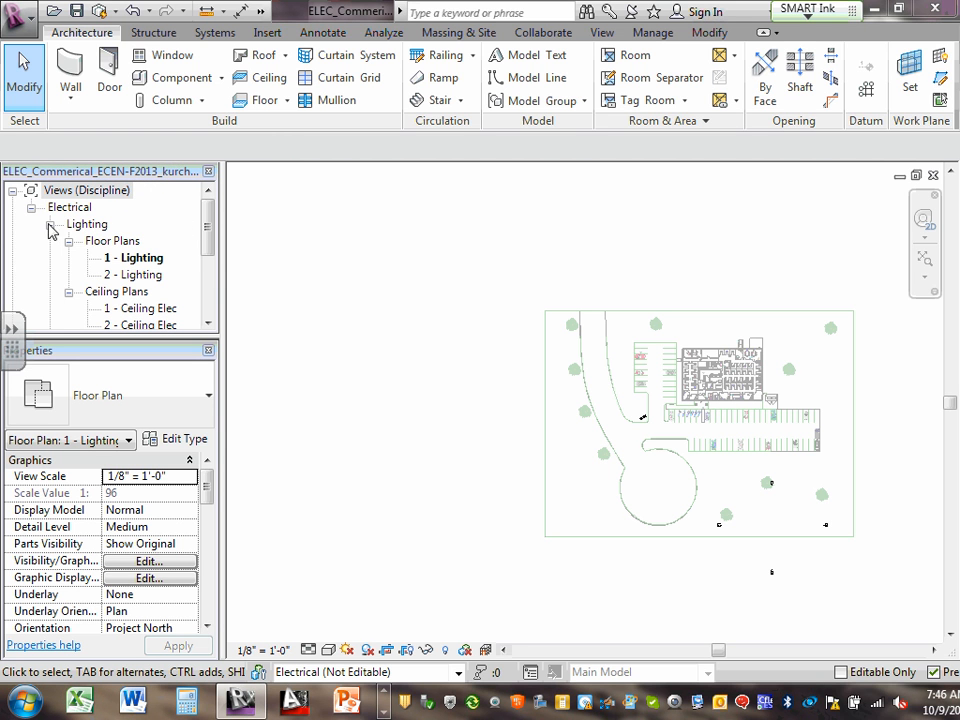
{"action": "left_click_drag", "start_coordinate": [208, 242], "coordinate": [124, 320]}
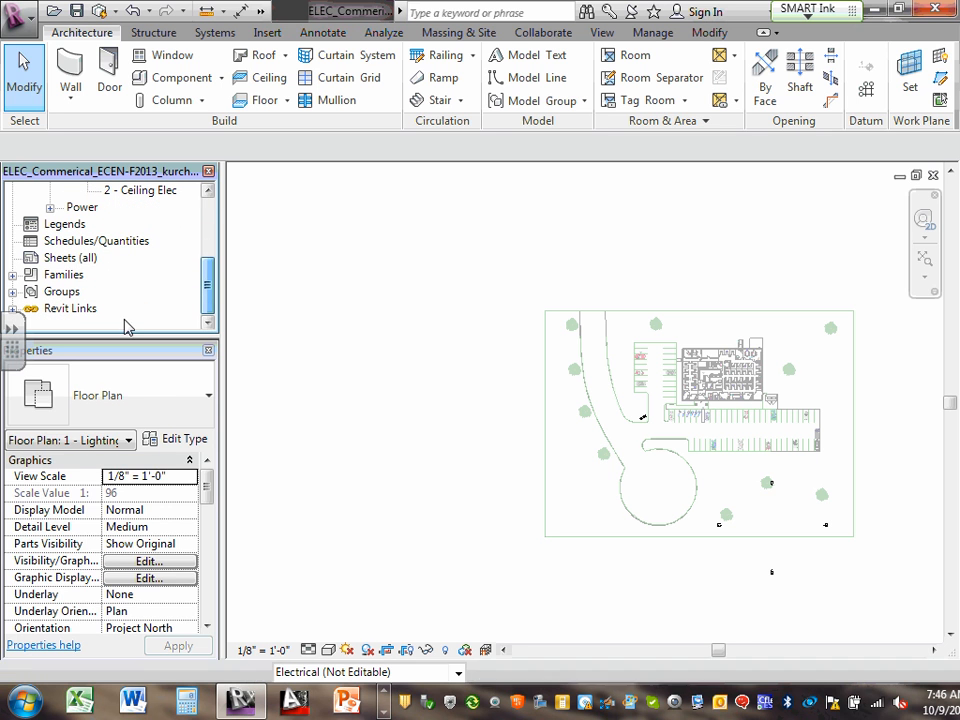
{"action": "left_click", "coordinate": [67, 259]}
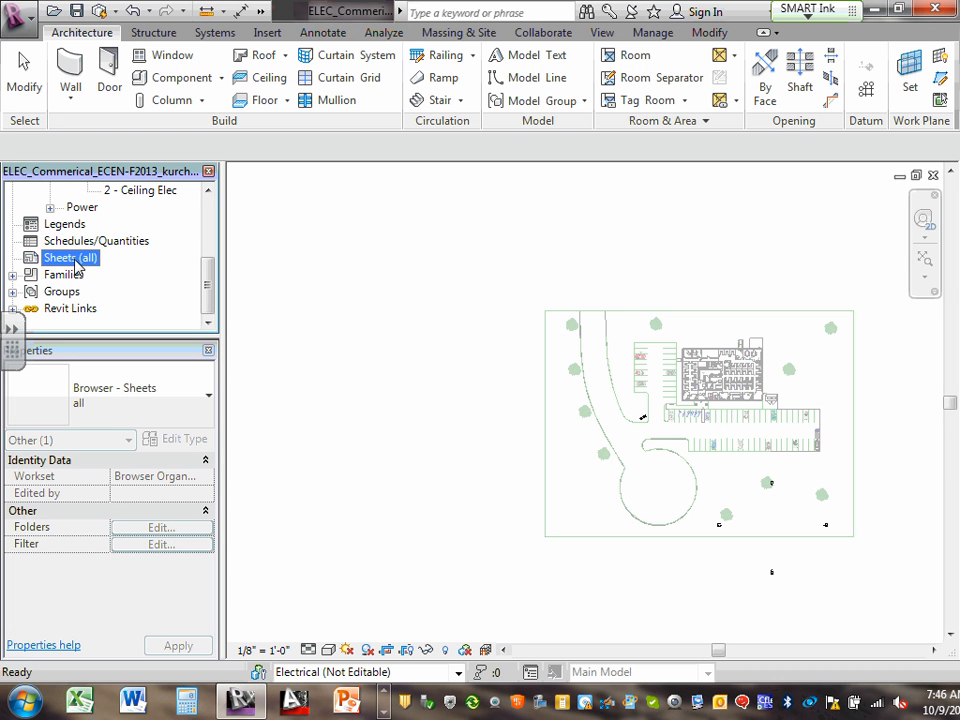
Choose New Sheet from the Sheets (all) context menu to open the New Sheet dialog
{"action": "right_click", "coordinate": [77, 265]}
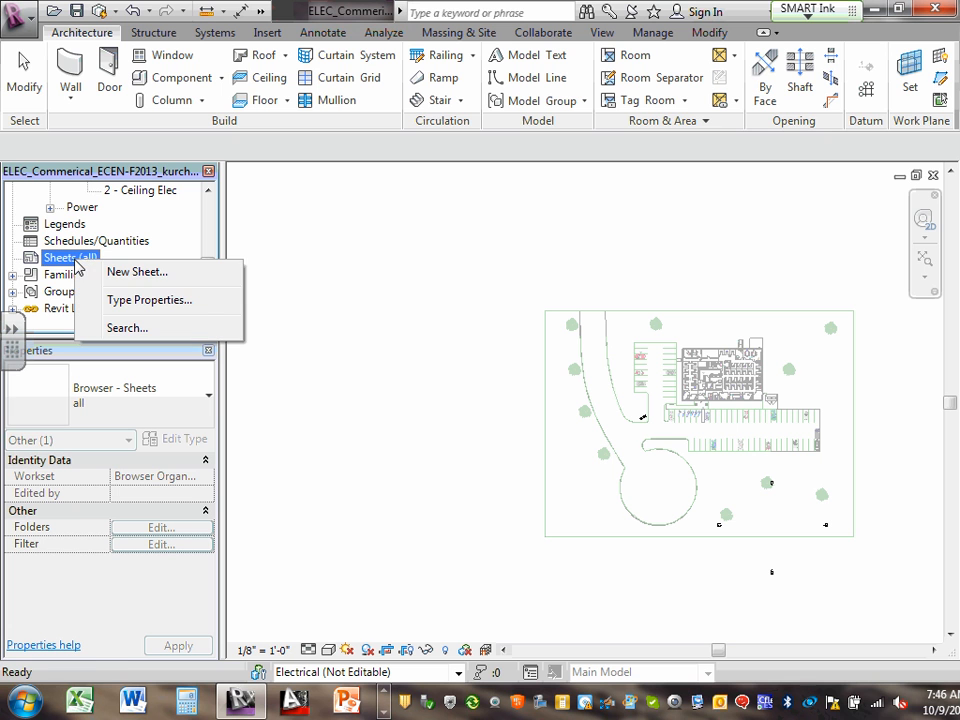
{"action": "left_click", "coordinate": [60, 262]}
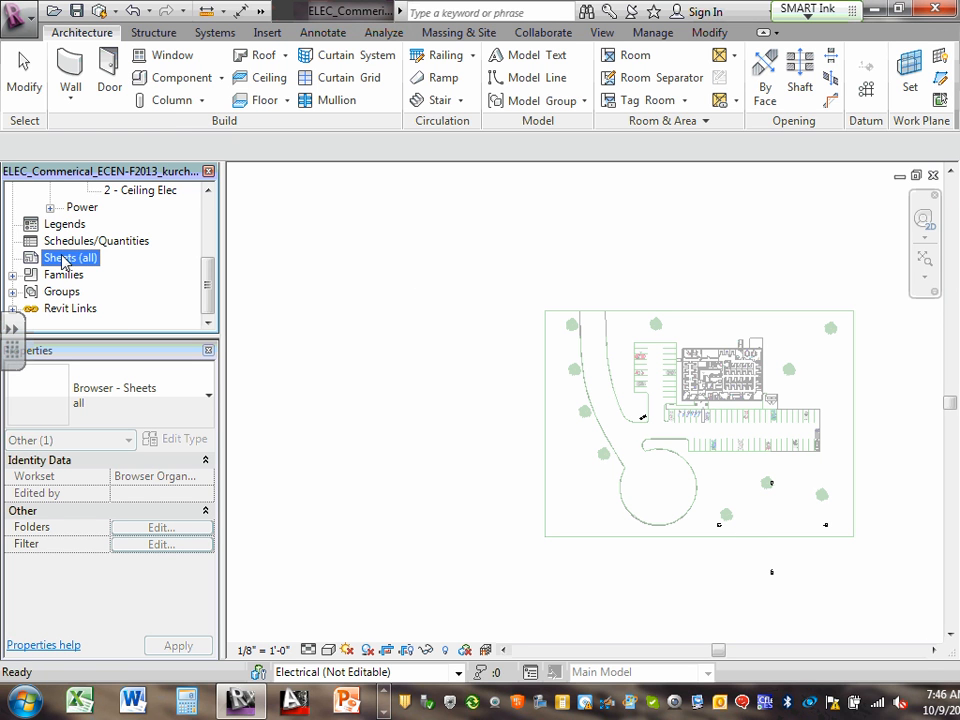
{"action": "right_click", "coordinate": [65, 260]}
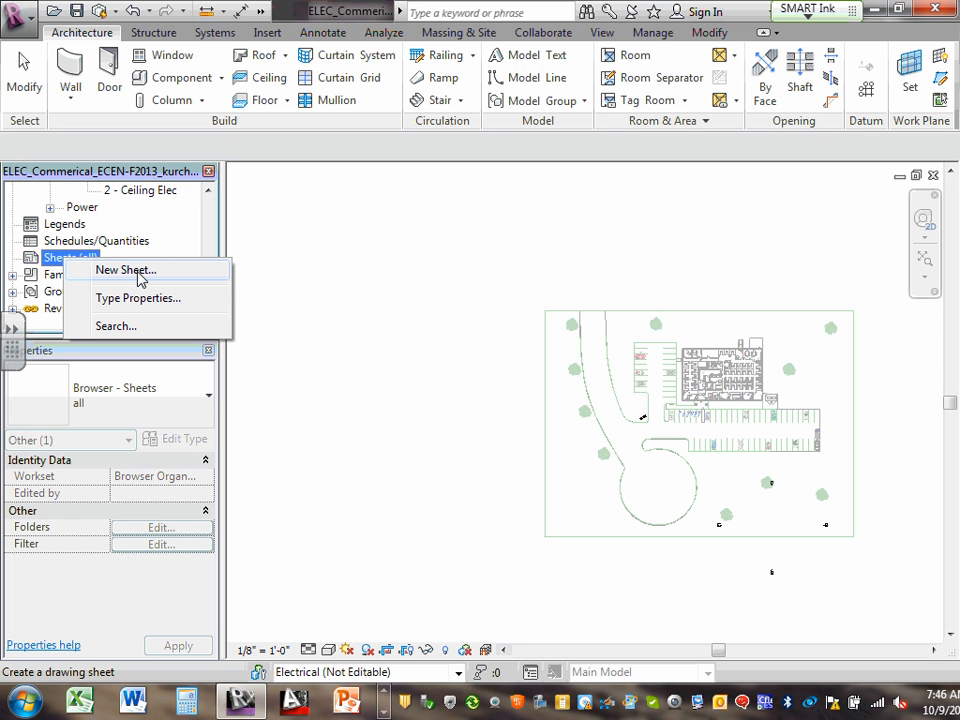
{"action": "left_click", "coordinate": [139, 274]}
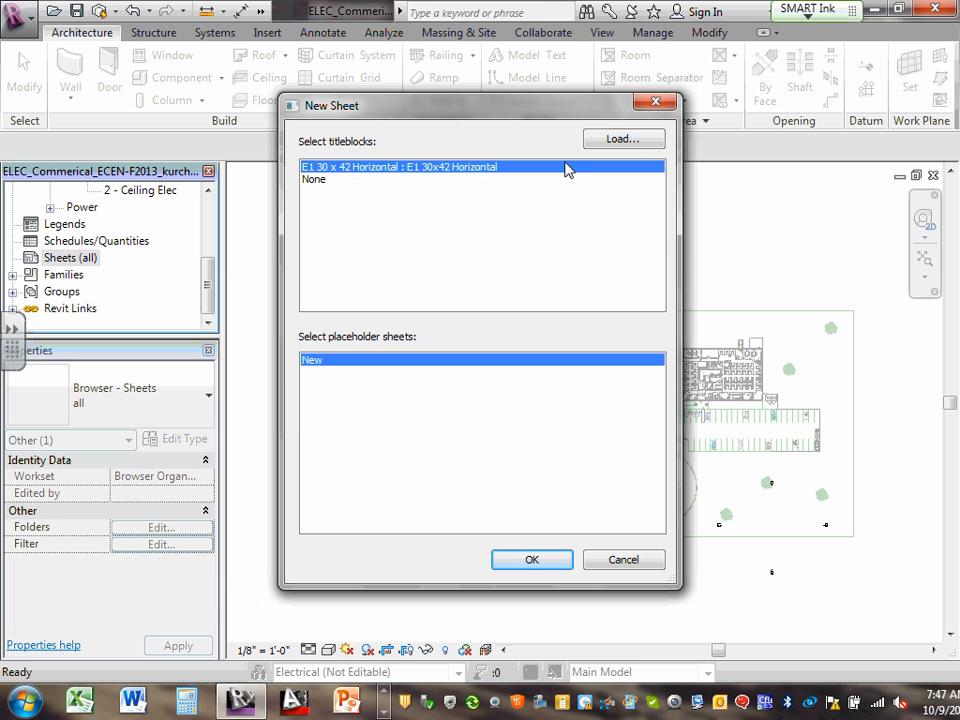
Open Load Family from New Sheet and go into the US Imperial Titleblocks folder
{"action": "left_click", "coordinate": [626, 144]}
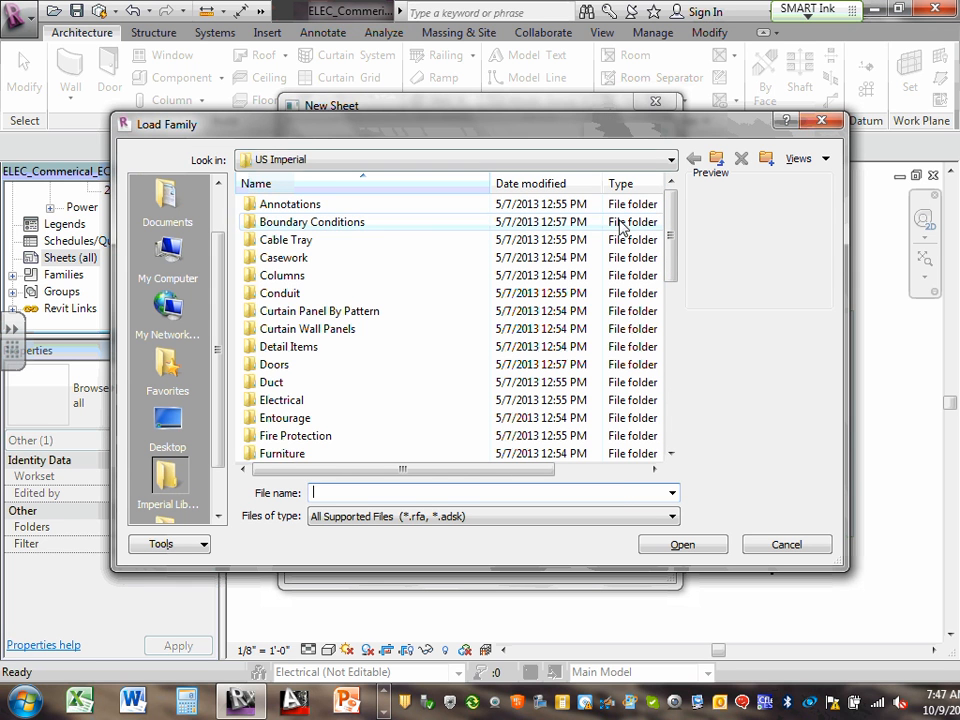
{"action": "left_click_drag", "start_coordinate": [669, 243], "coordinate": [649, 474]}
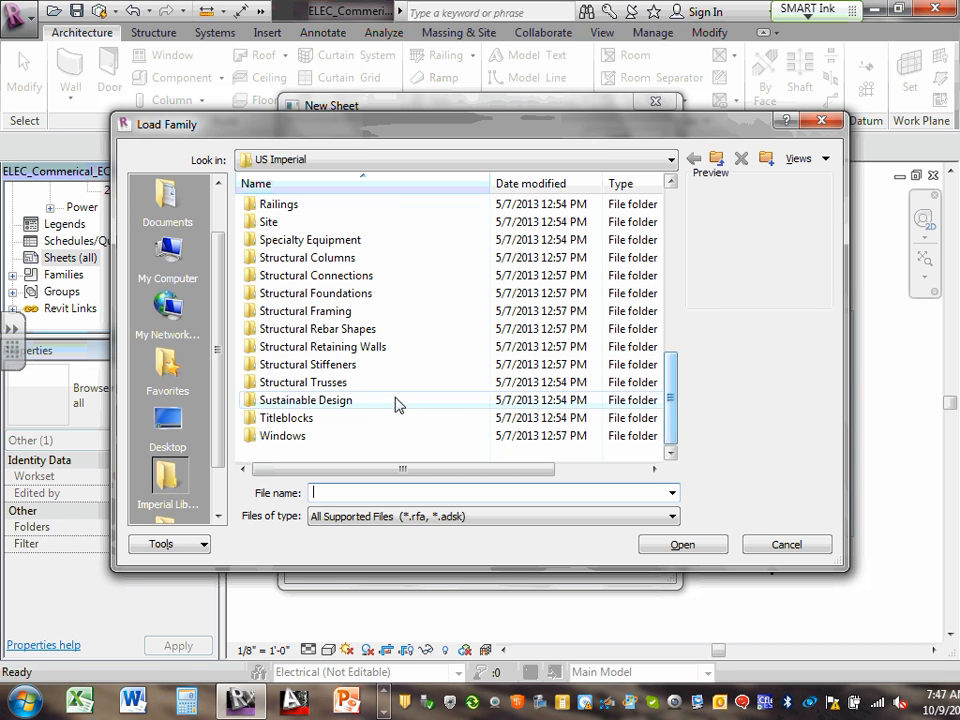
{"action": "left_click", "coordinate": [272, 424]}
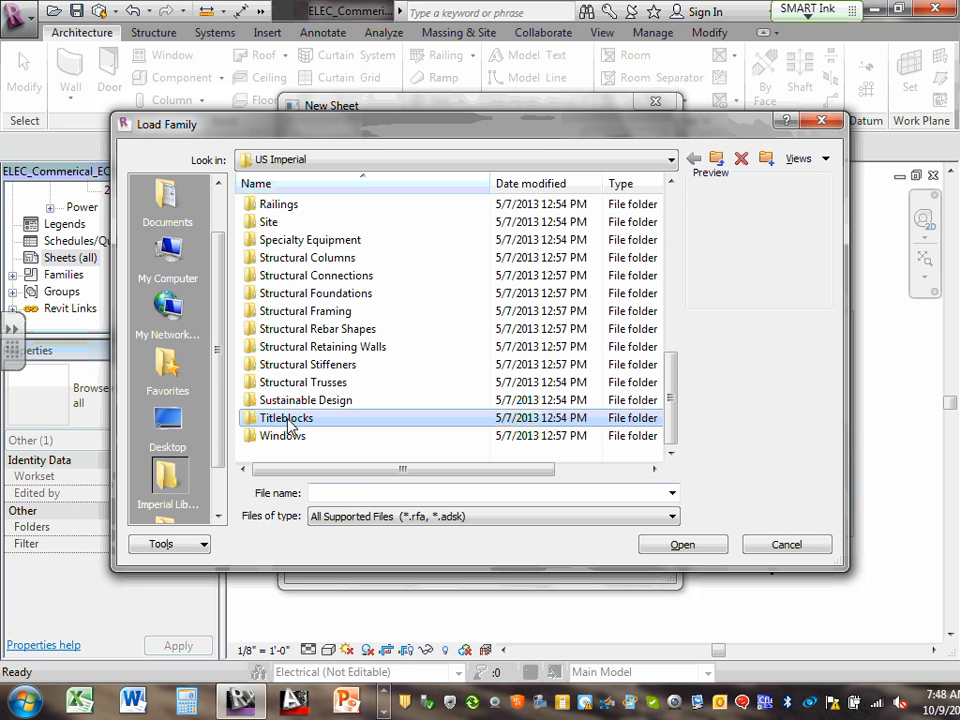
{"action": "double_click", "coordinate": [287, 420]}
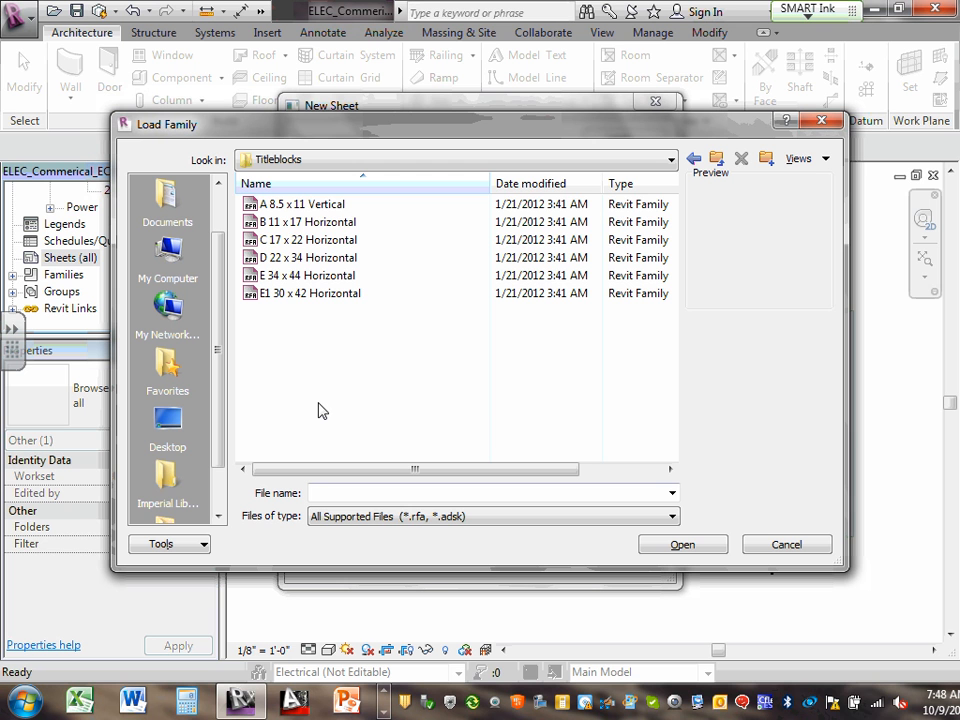
Copy the D 22 x 34 Horizontal file and paste it as D 22 x 34 Horizontal - Copy
{"action": "left_click", "coordinate": [313, 258]}
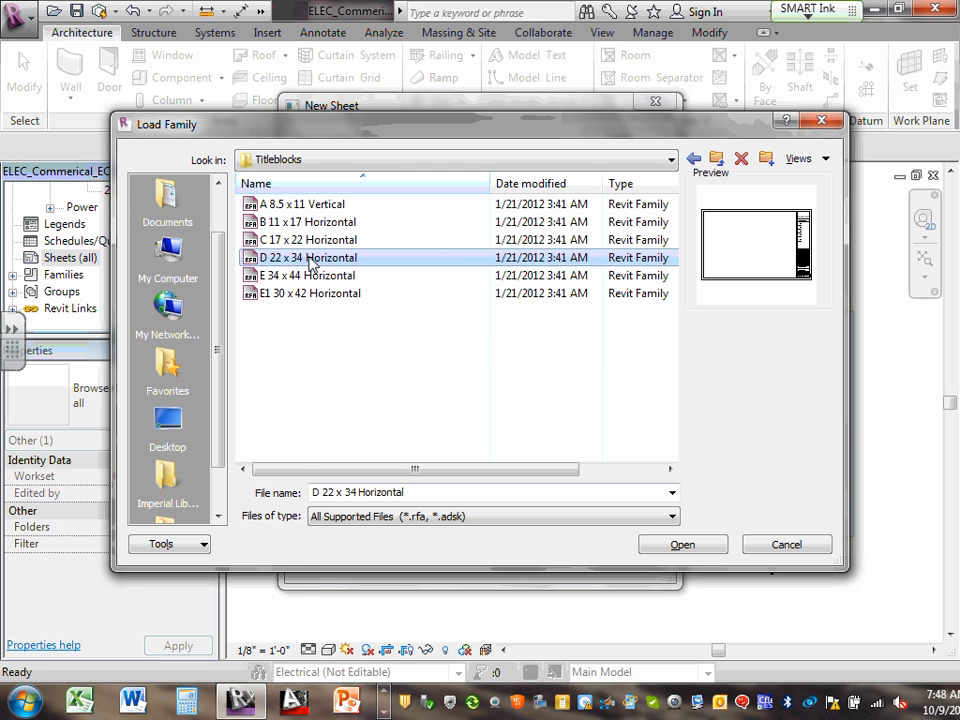
{"action": "right_click", "coordinate": [311, 257]}
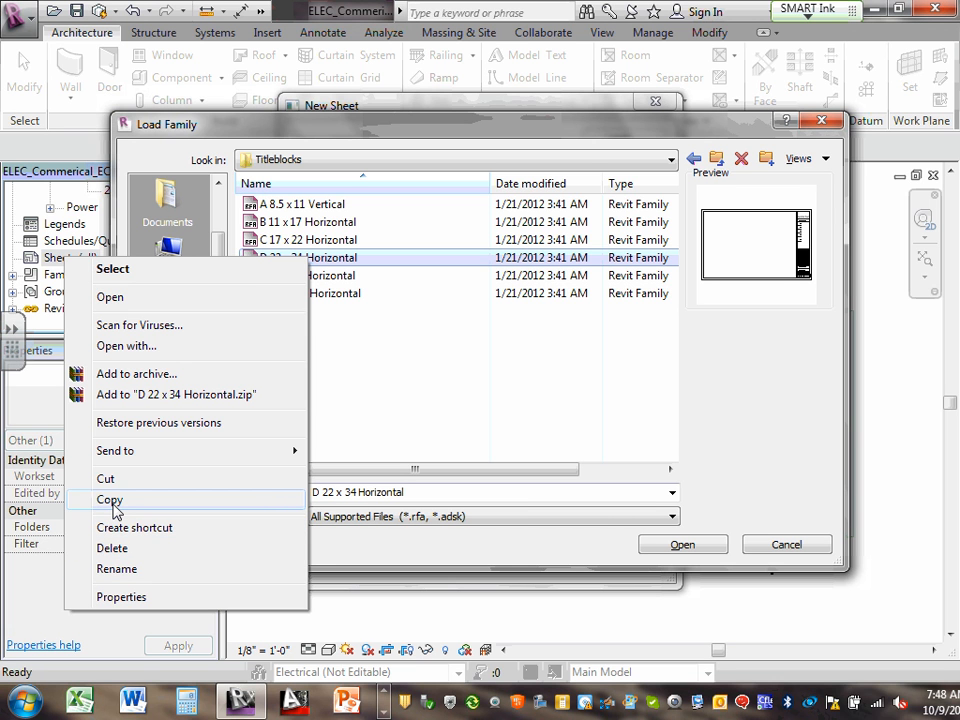
{"action": "left_click", "coordinate": [110, 500]}
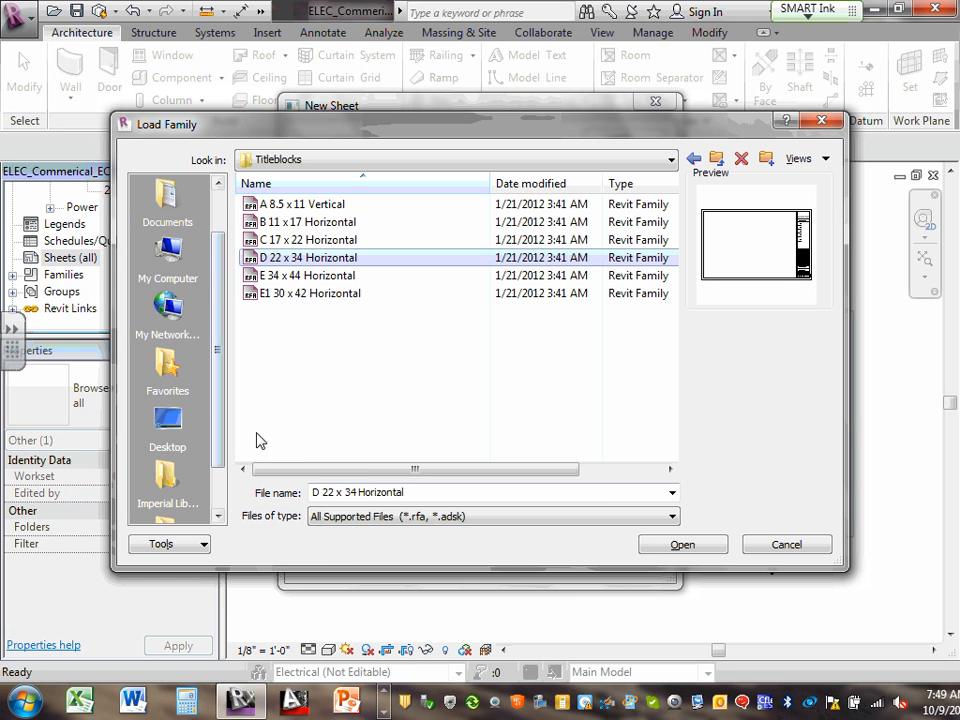
{"action": "left_click", "coordinate": [309, 349]}
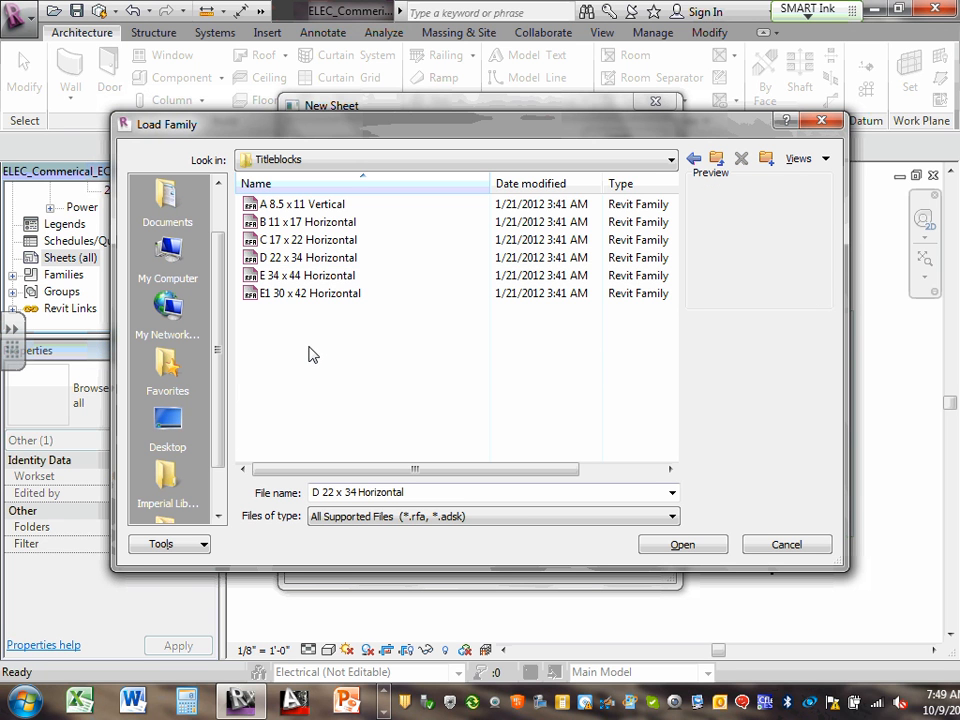
{"action": "right_click", "coordinate": [309, 354]}
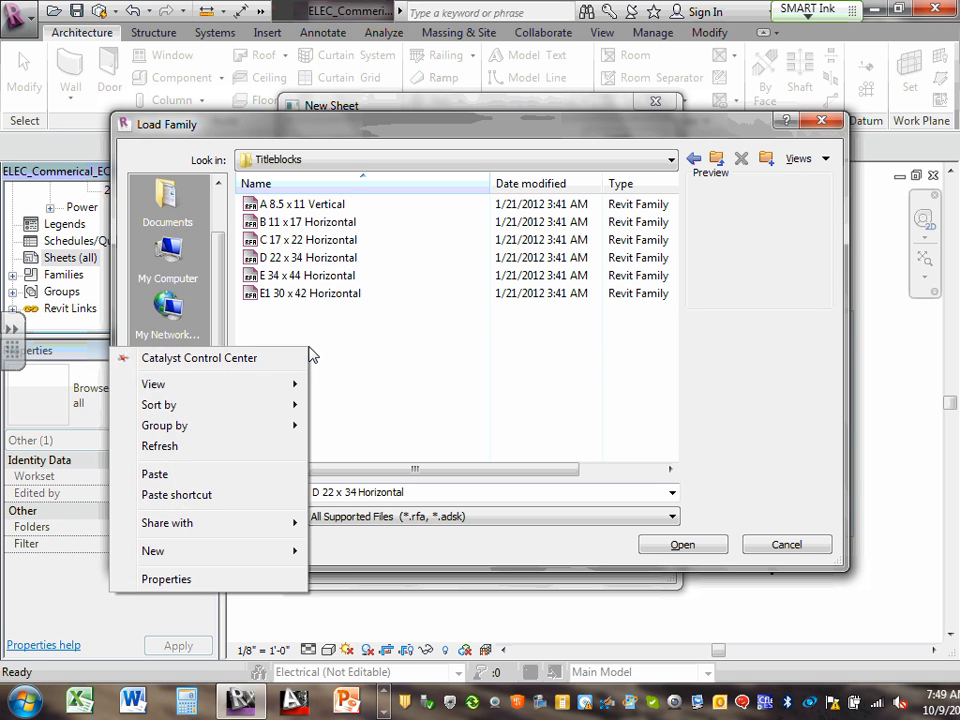
{"action": "left_click", "coordinate": [180, 475]}
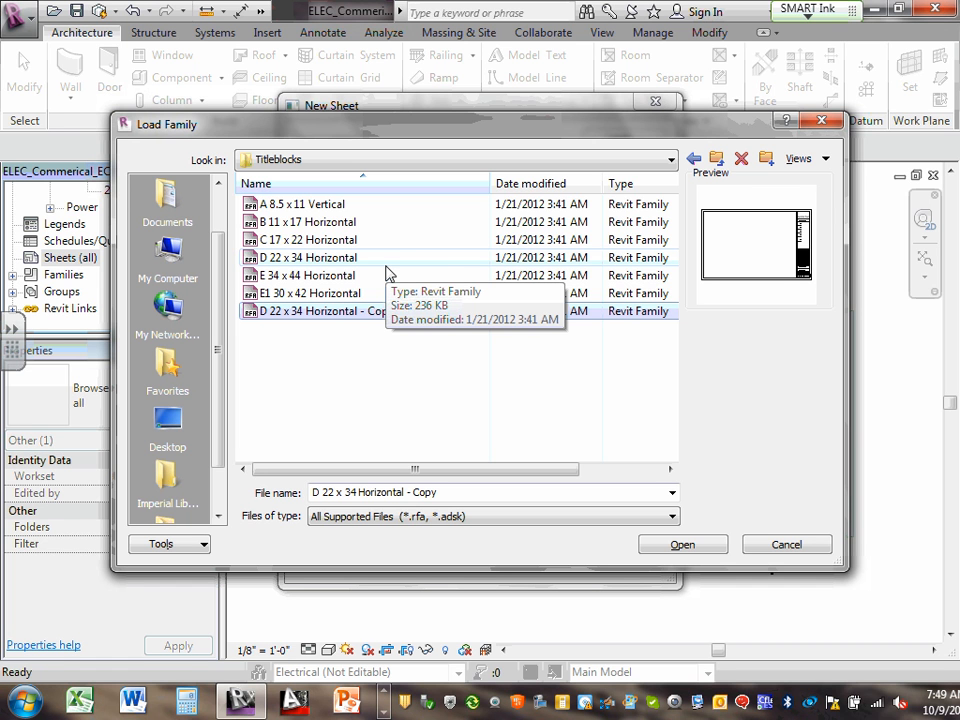
Check the folder path, go up to US Imperial, and cancel Load Family
{"action": "left_click", "coordinate": [670, 160]}
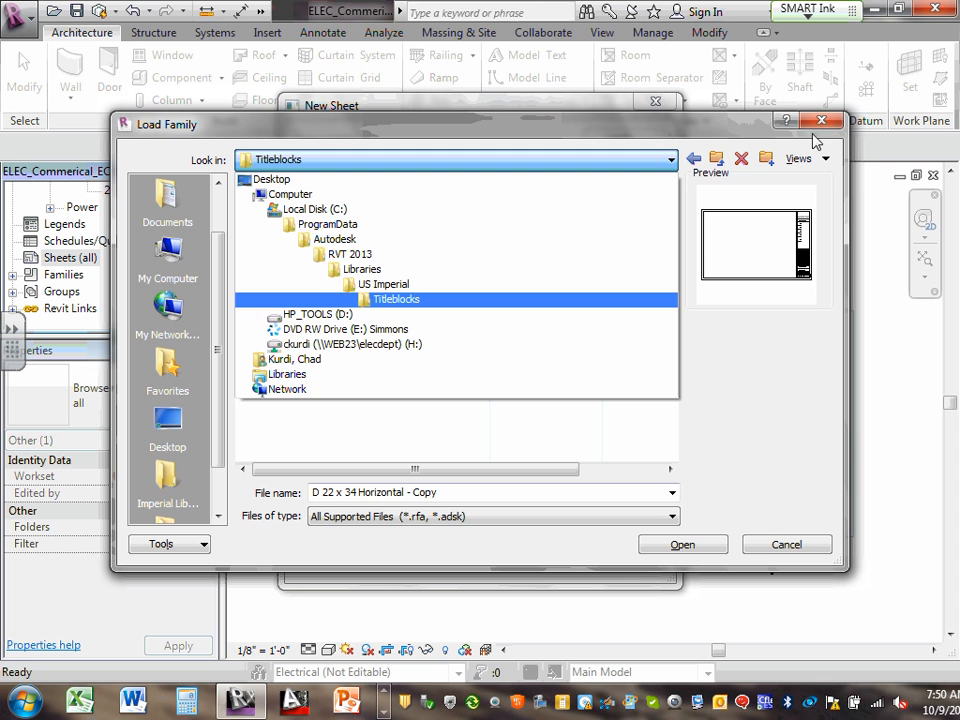
{"action": "left_click", "coordinate": [764, 426]}
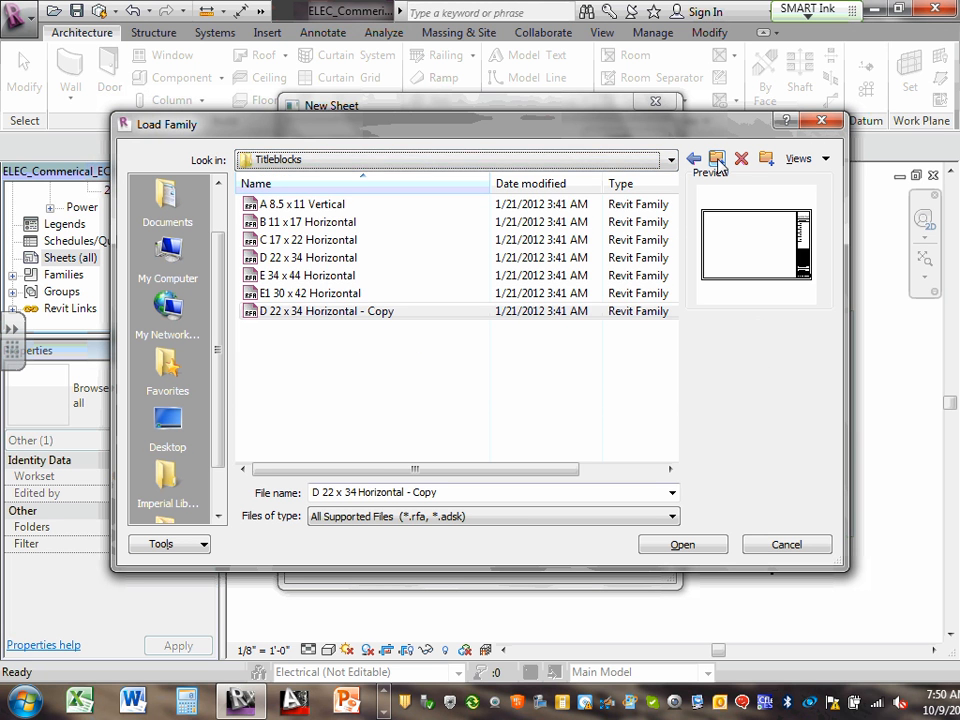
{"action": "left_click", "coordinate": [716, 158]}
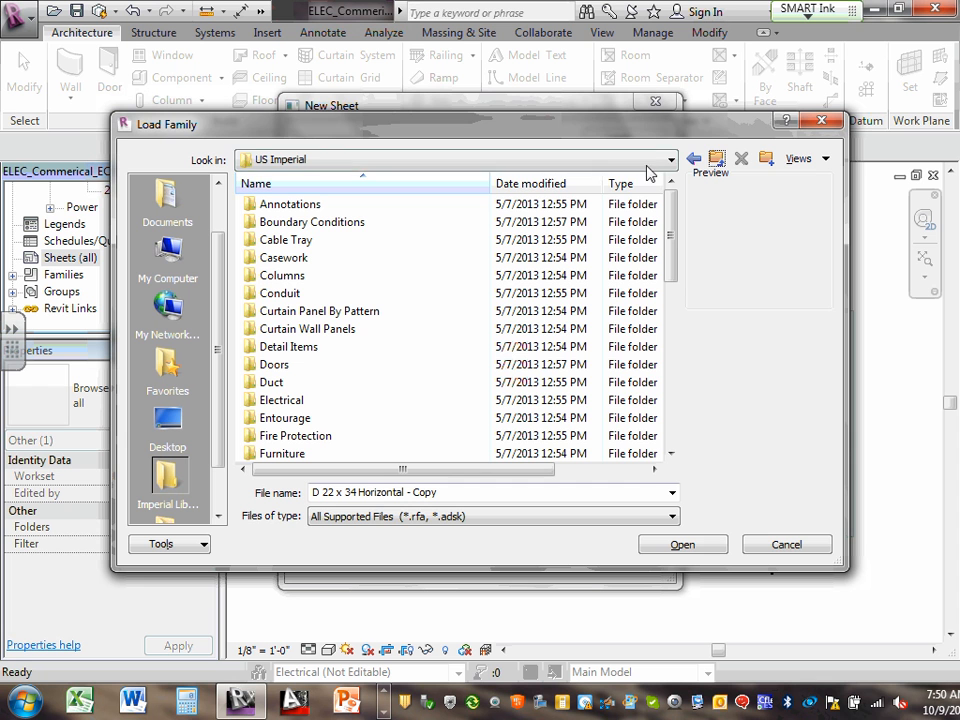
{"action": "left_click", "coordinate": [786, 548]}
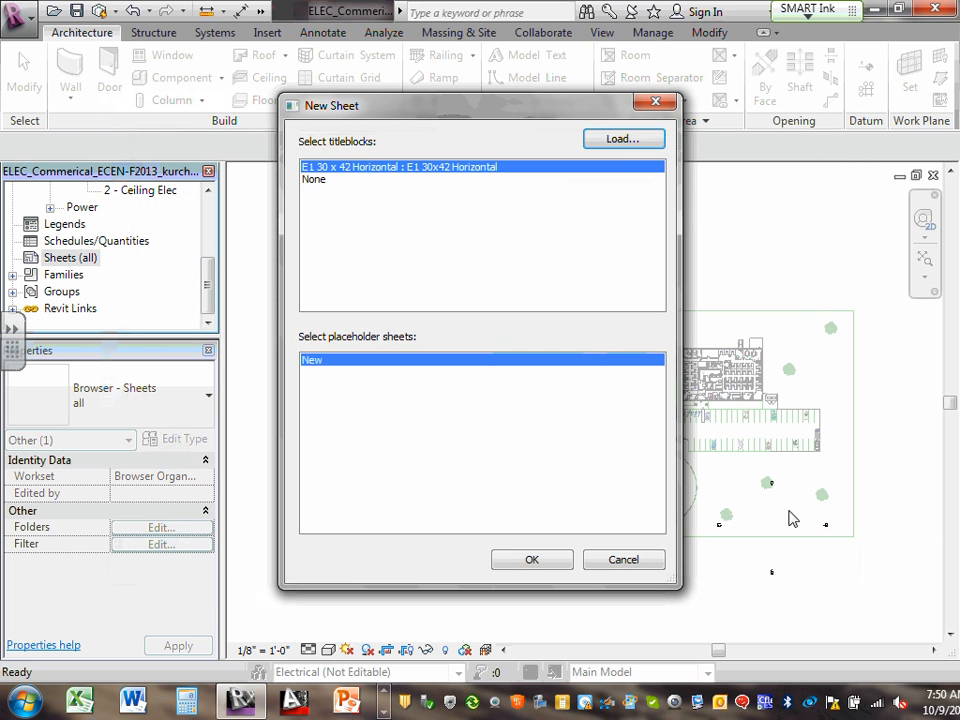
Reopen the Titleblocks folder and rename 'D 22 x 34 Horizontal - Copy' to 'D 22 x 34 Horizontal-CSK'
{"action": "left_click", "coordinate": [624, 140]}
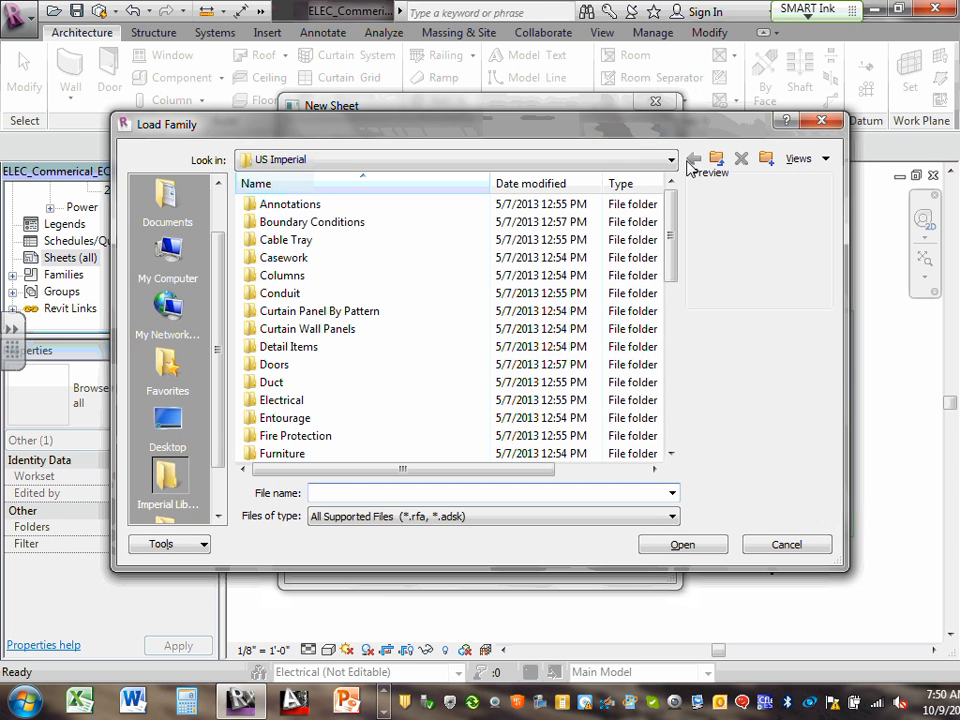
{"action": "left_click_drag", "start_coordinate": [669, 235], "coordinate": [696, 399]}
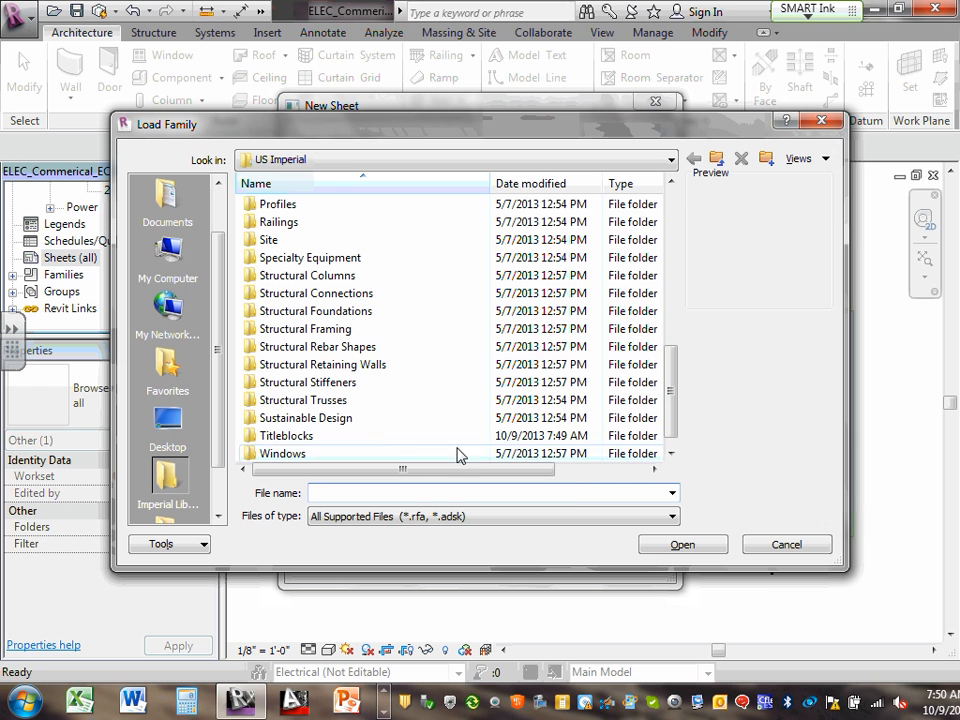
{"action": "double_click", "coordinate": [332, 440]}
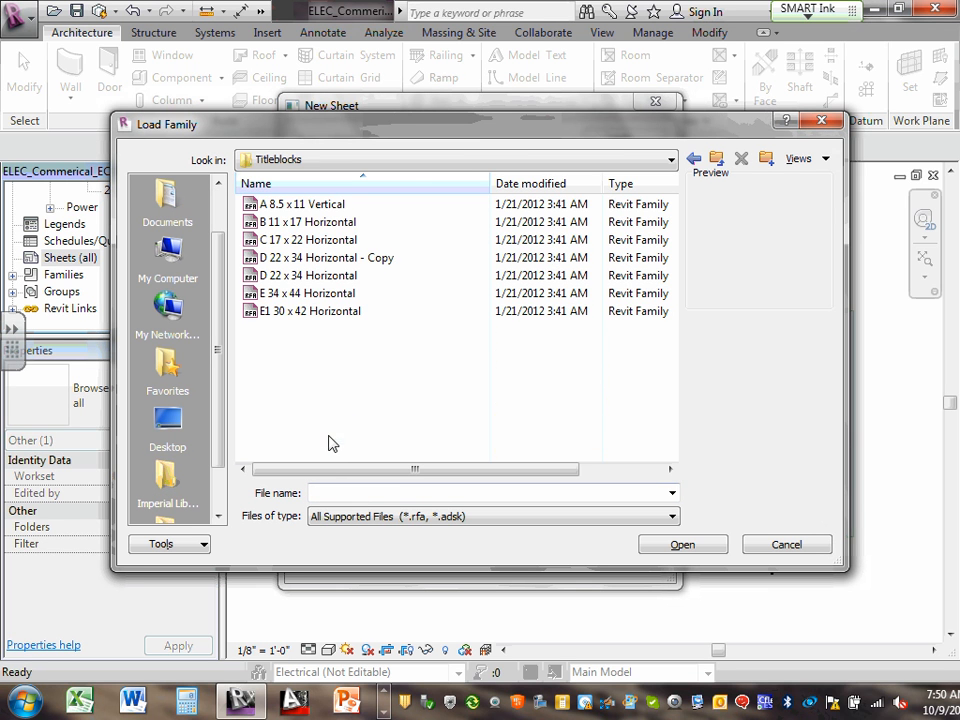
{"action": "left_click", "coordinate": [394, 258]}
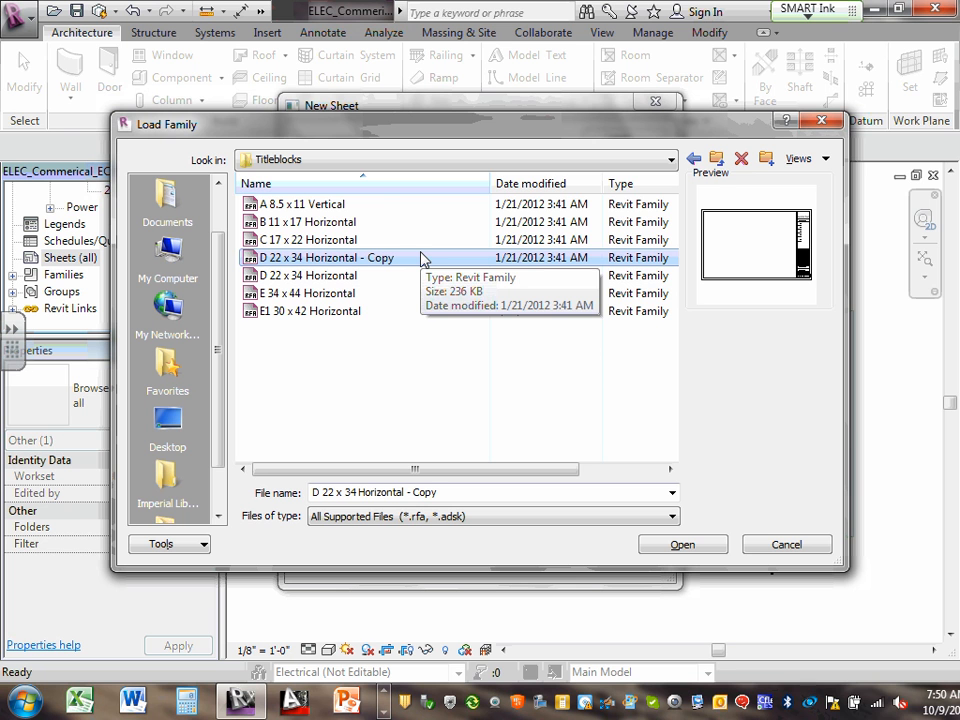
{"action": "right_click", "coordinate": [366, 260]}
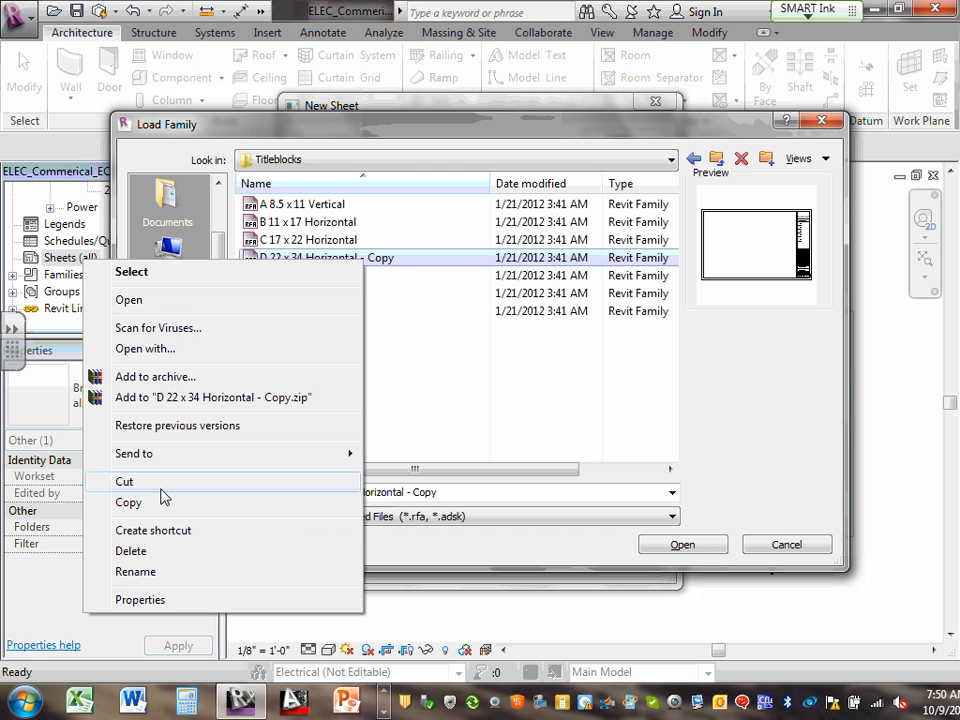
{"action": "left_click", "coordinate": [150, 572]}
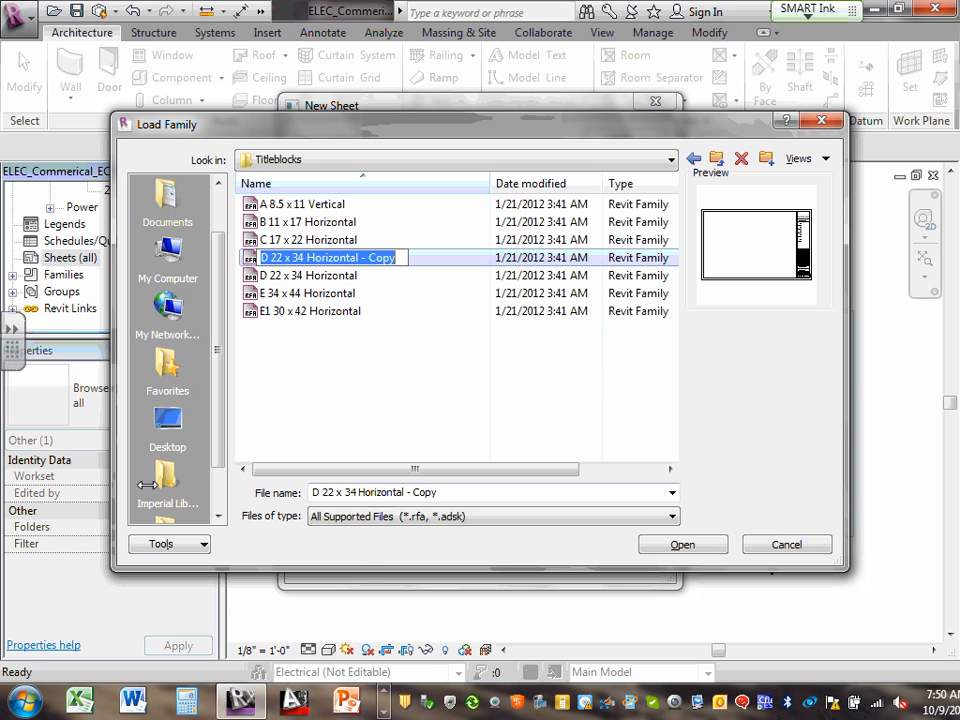
{"action": "left_click", "coordinate": [362, 258]}
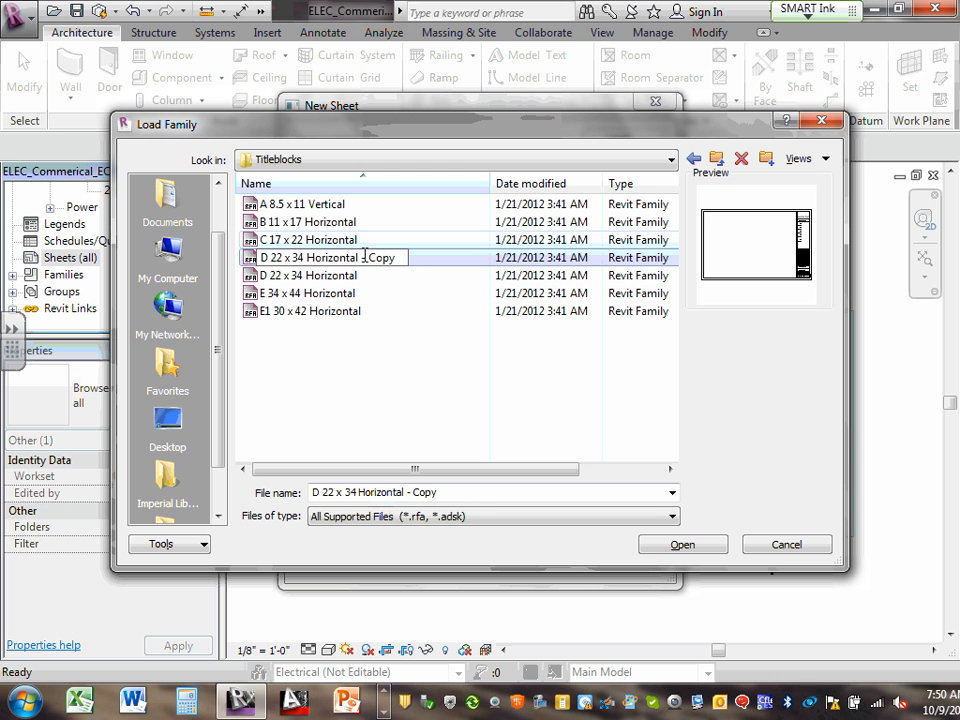
{"action": "left_click_drag", "start_coordinate": [368, 258], "coordinate": [410, 265]}
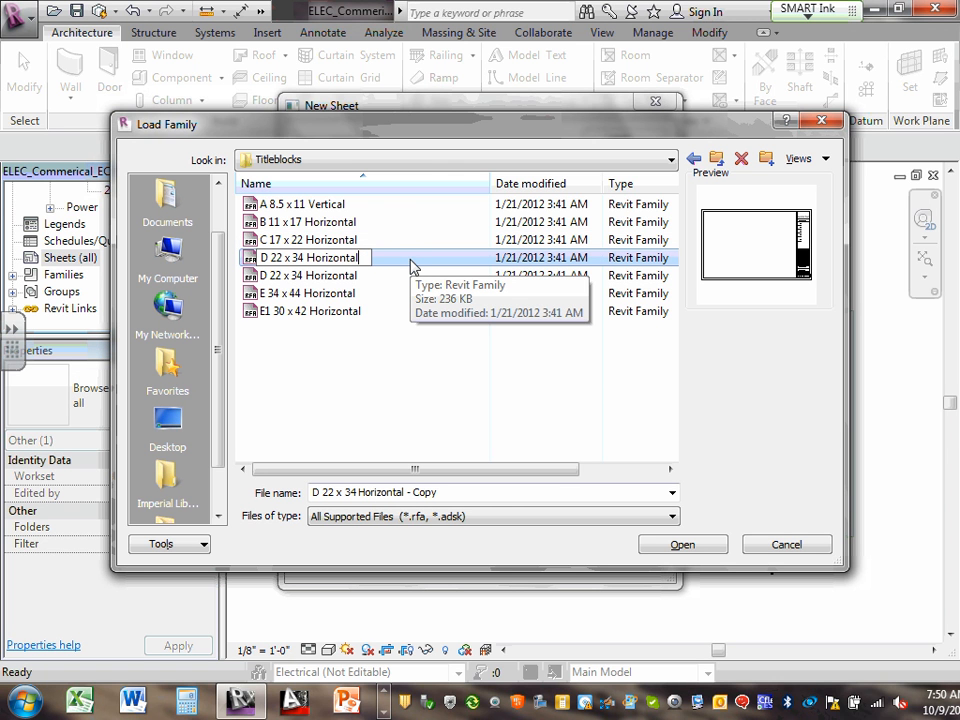
{"action": "type", "text": "-CSK"}
Load the D 22 x 34 Horizontal-CSK titleblock family from the Titleblocks folder
{"action": "left_click", "coordinate": [375, 278], "text": "ctrl"}
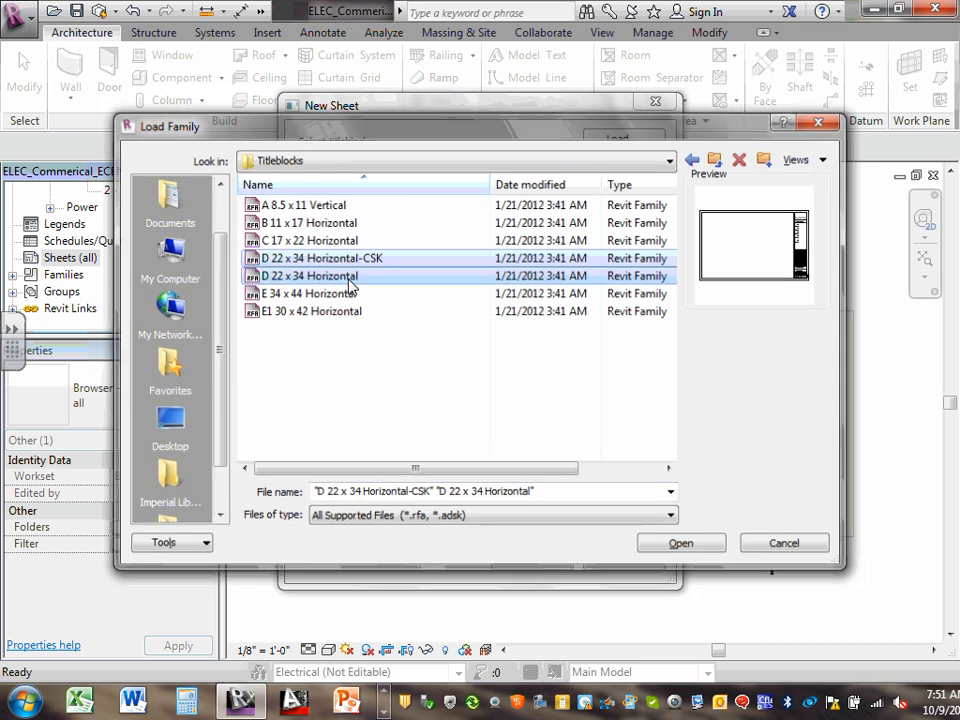
{"action": "key", "text": "Return"}
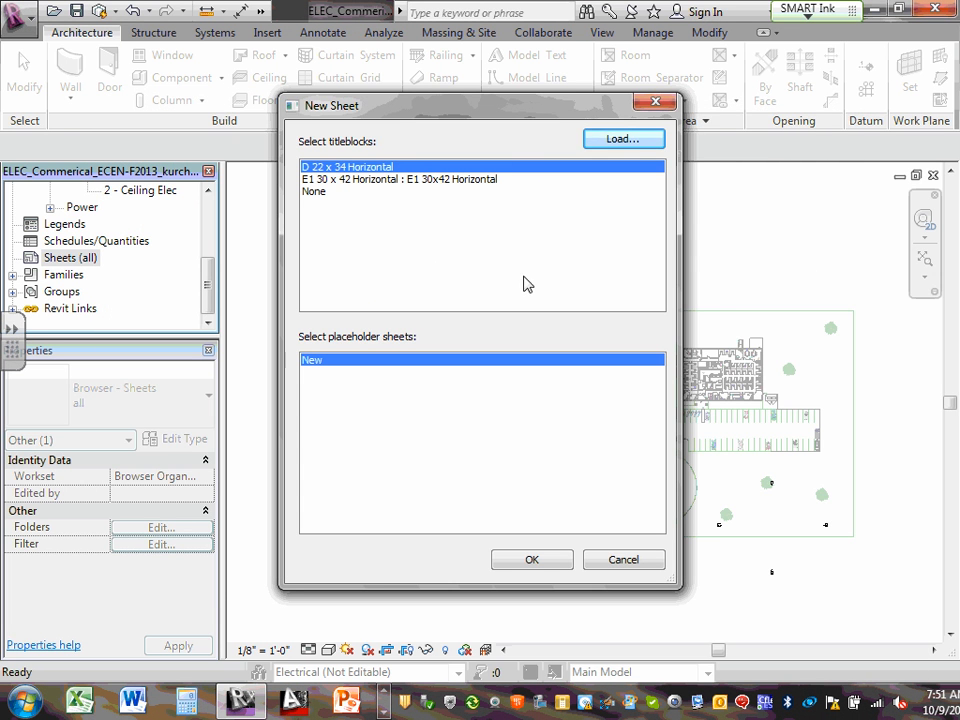
{"action": "left_click", "coordinate": [622, 140]}
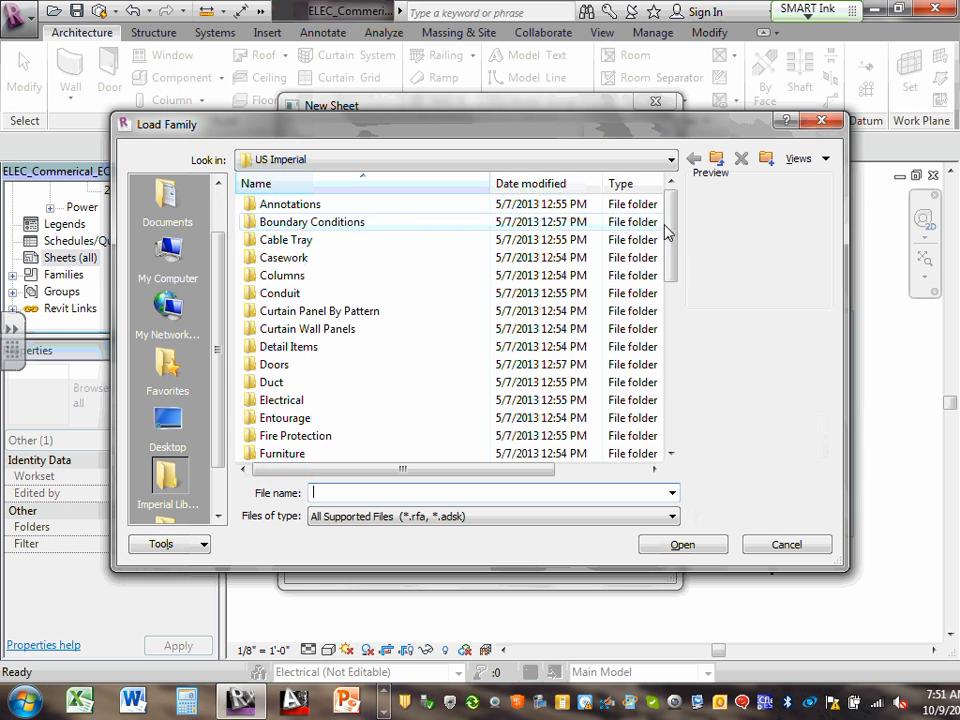
{"action": "left_click_drag", "start_coordinate": [666, 232], "coordinate": [669, 429]}
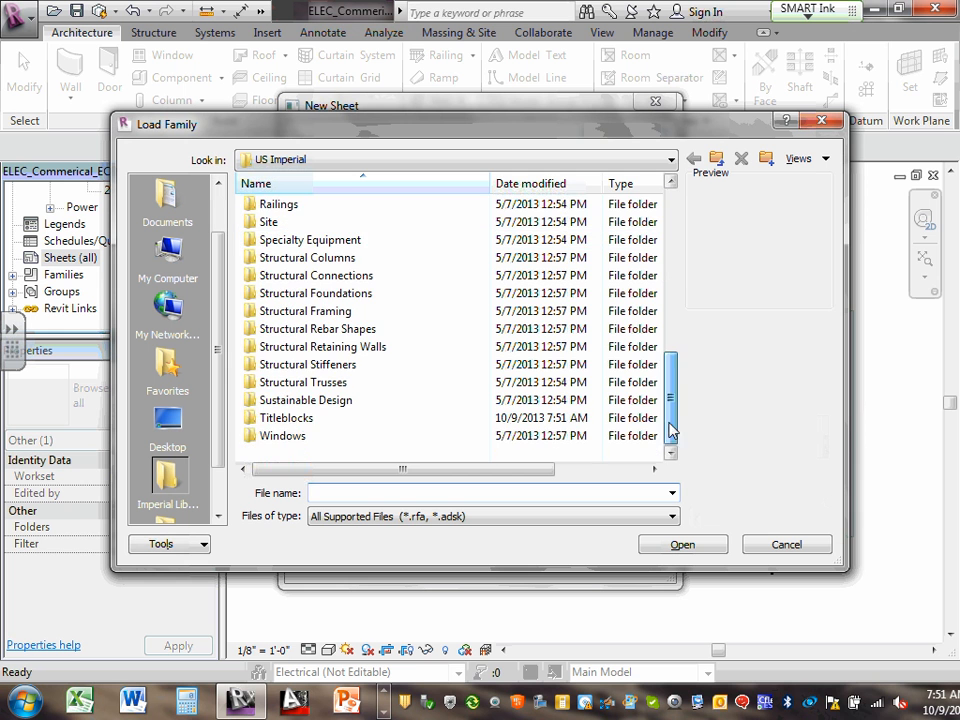
{"action": "double_click", "coordinate": [285, 420]}
{"action": "left_click", "coordinate": [365, 276]}
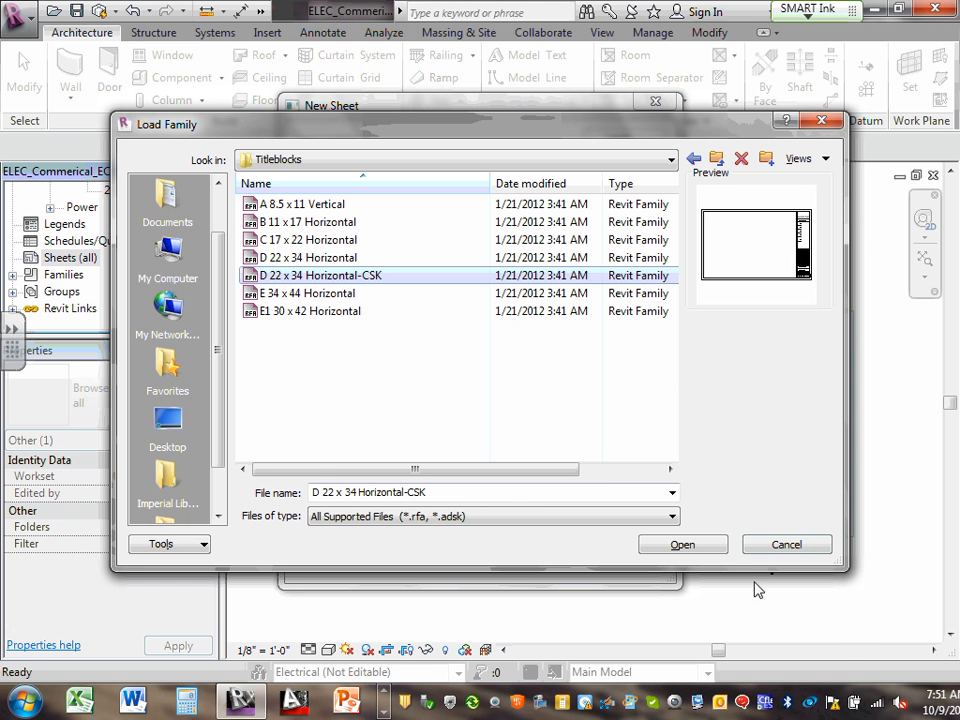
{"action": "left_click", "coordinate": [713, 553]}
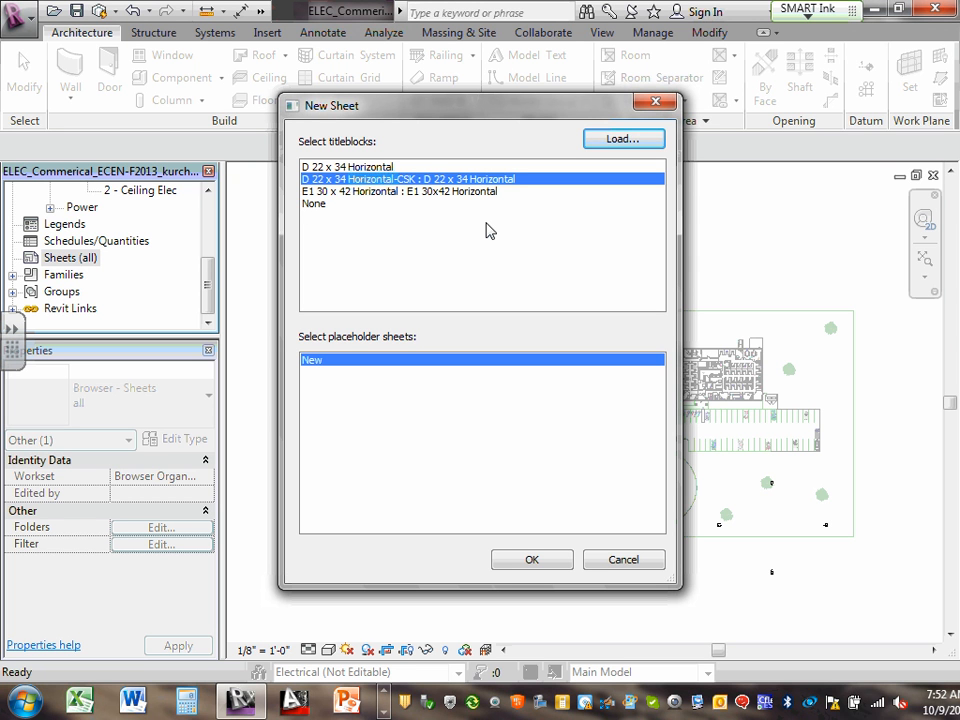
Pick D 22 x 34 Horizontal-CSK in New Sheet and create the sheet
{"action": "left_click", "coordinate": [365, 168]}
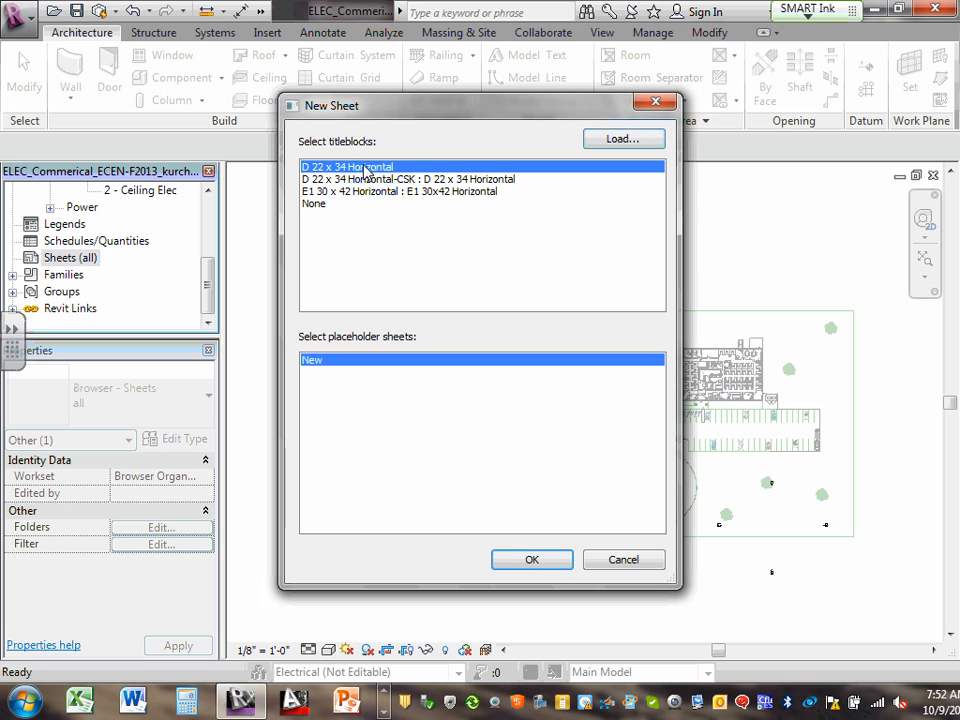
{"action": "left_click", "coordinate": [368, 190]}
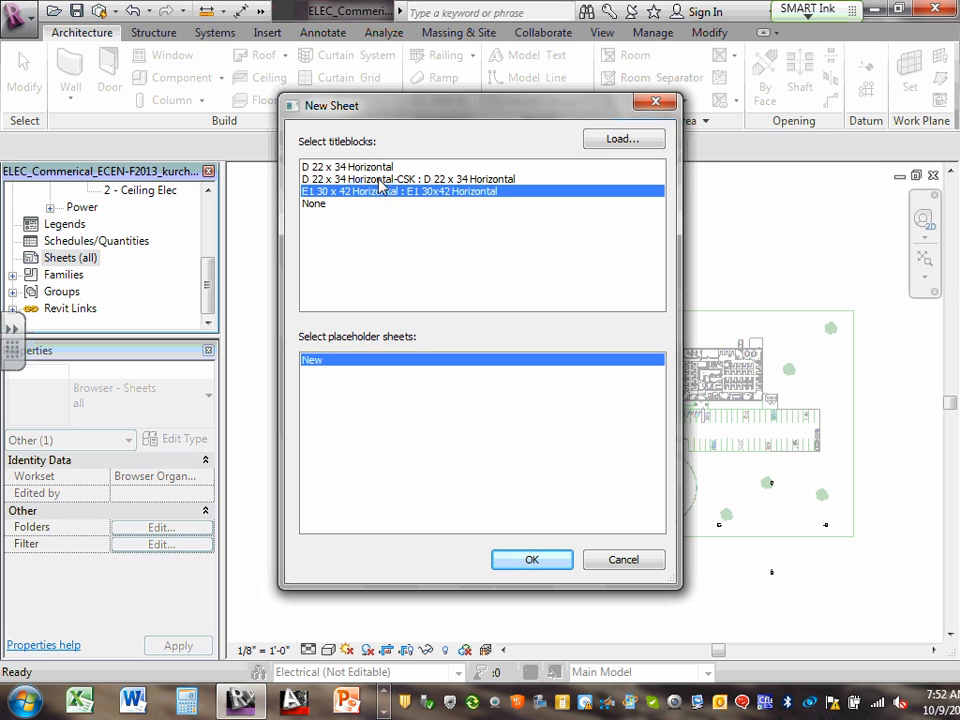
{"action": "left_click", "coordinate": [379, 179]}
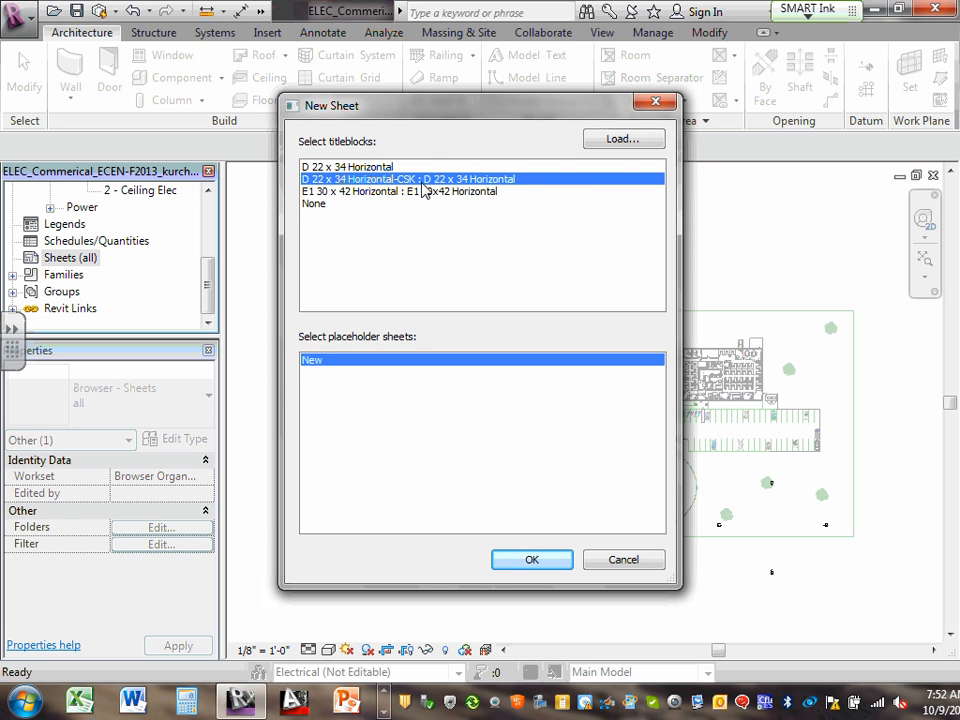
{"action": "left_click", "coordinate": [529, 562]}
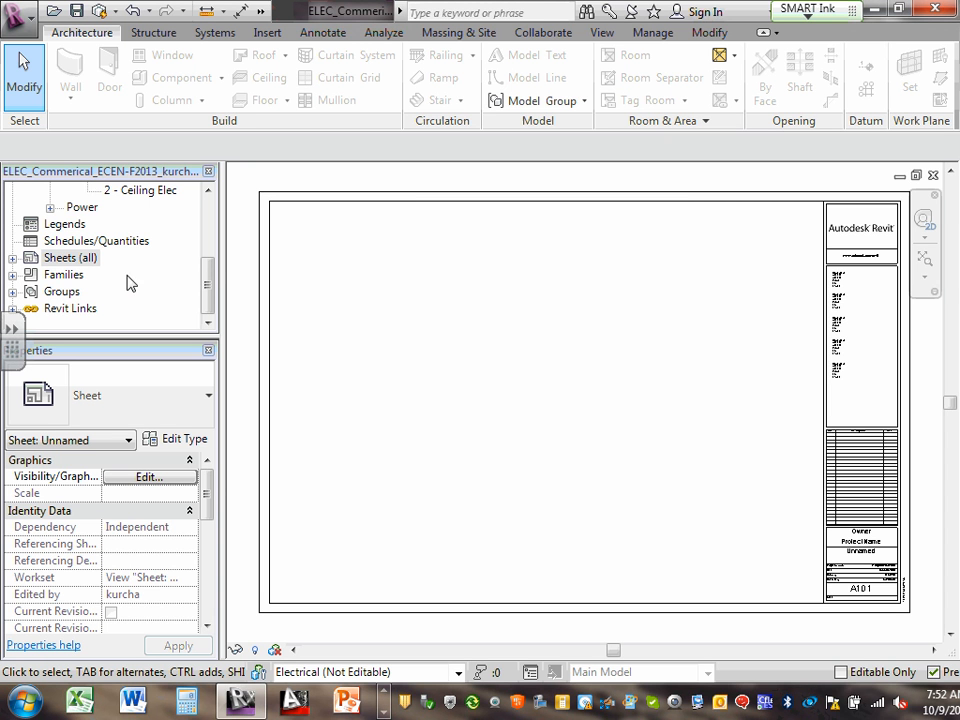
Expand Sheets (all) in the Project Browser and select A101 - Unnamed
{"action": "left_click", "coordinate": [9, 259]}
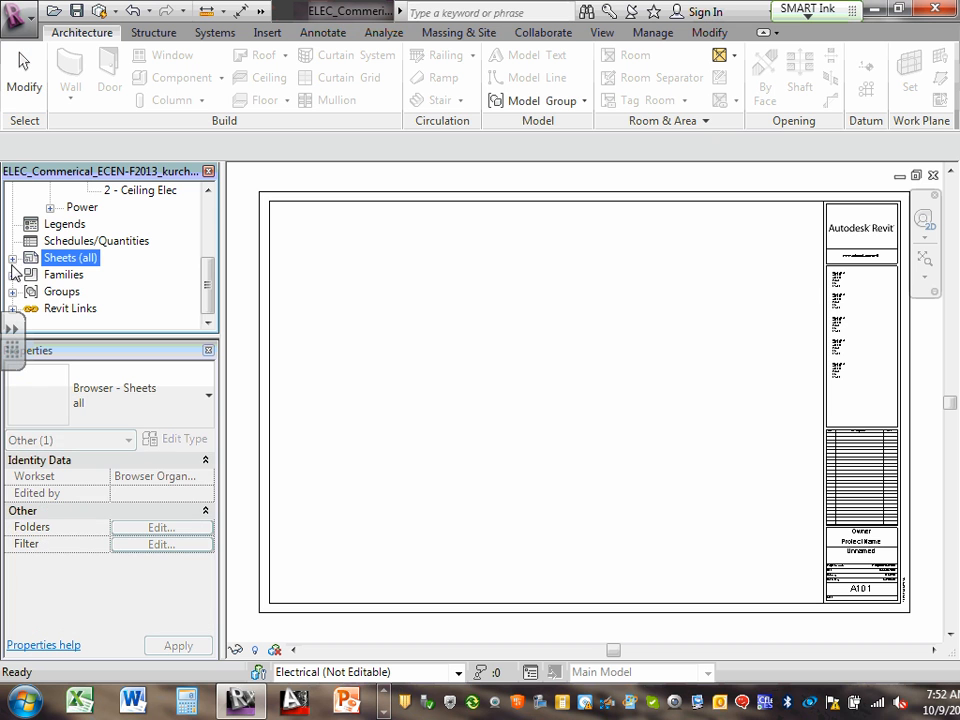
{"action": "left_click", "coordinate": [12, 260]}
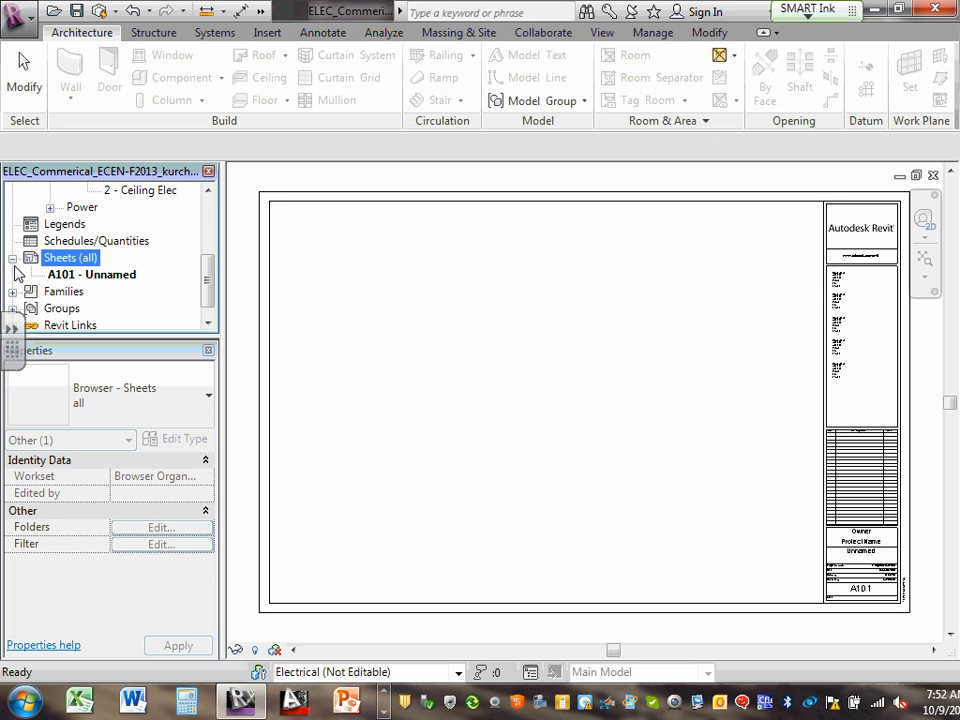
{"action": "left_click", "coordinate": [82, 276]}
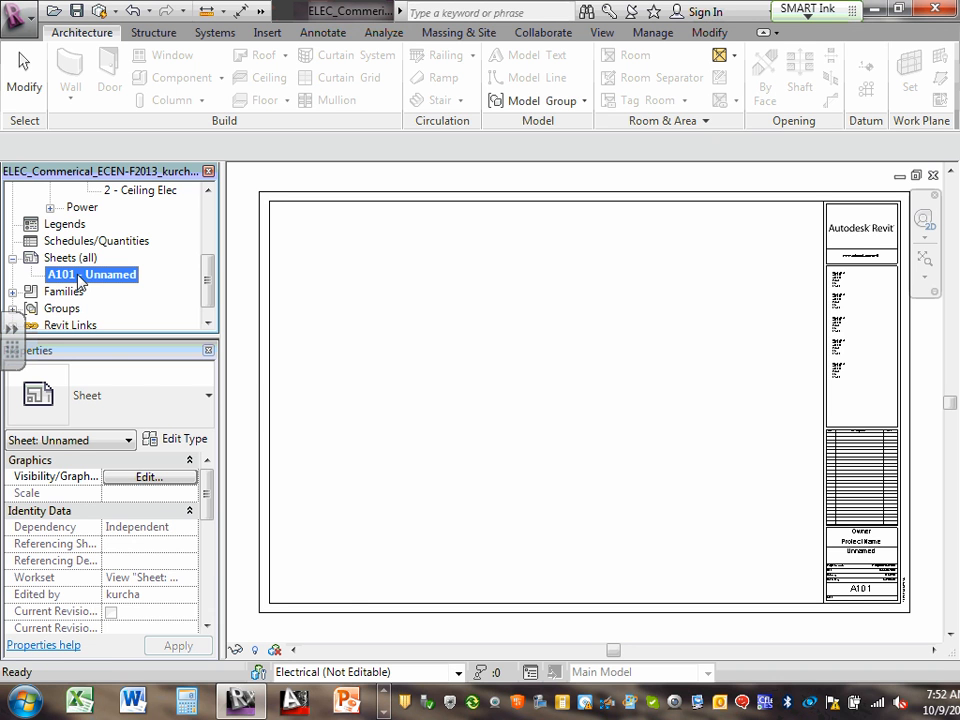
Open Rename for sheet A101 and type 'E1-Title Sheet' into the Number field
{"action": "right_click", "coordinate": [80, 280]}
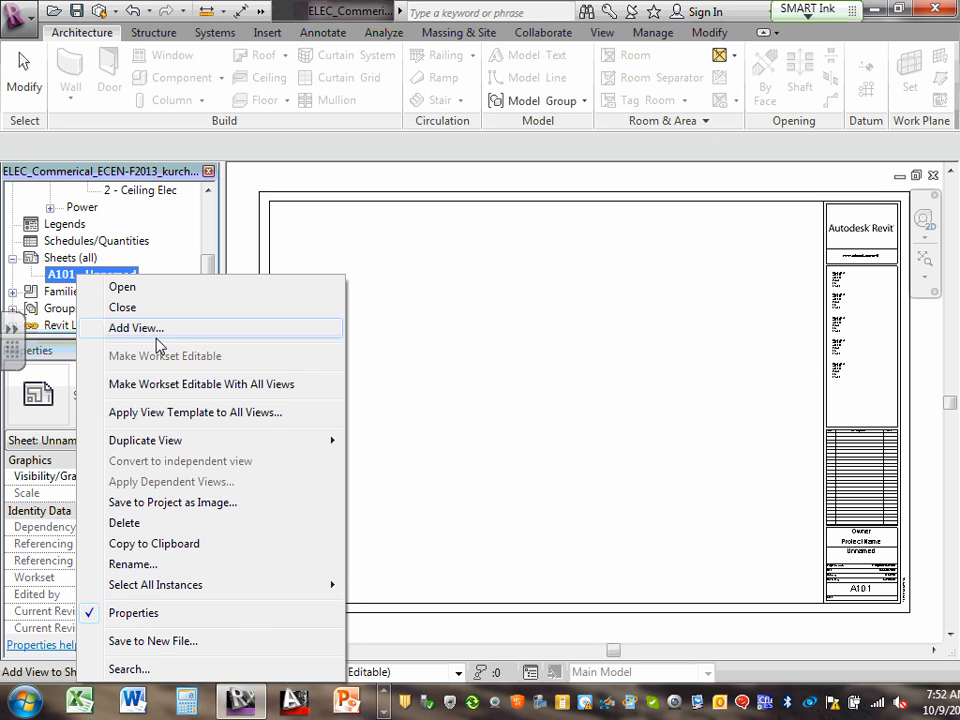
{"action": "left_click", "coordinate": [142, 564]}
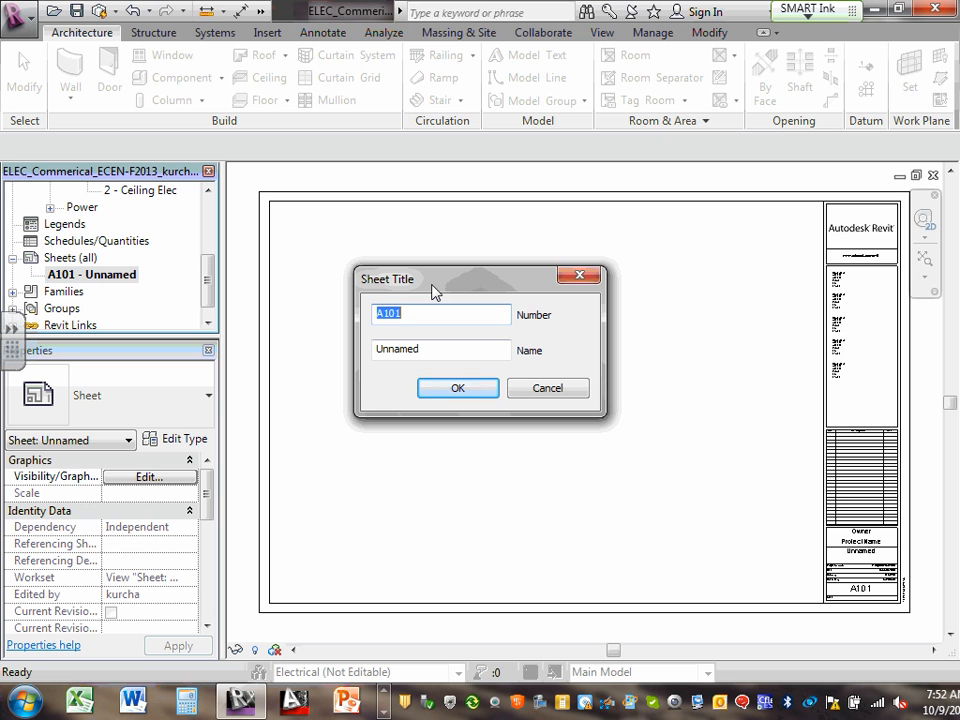
{"action": "type", "text": "E1-"}
{"action": "type", "text": "Title"}
{"action": "type", "text": "Sheet"}
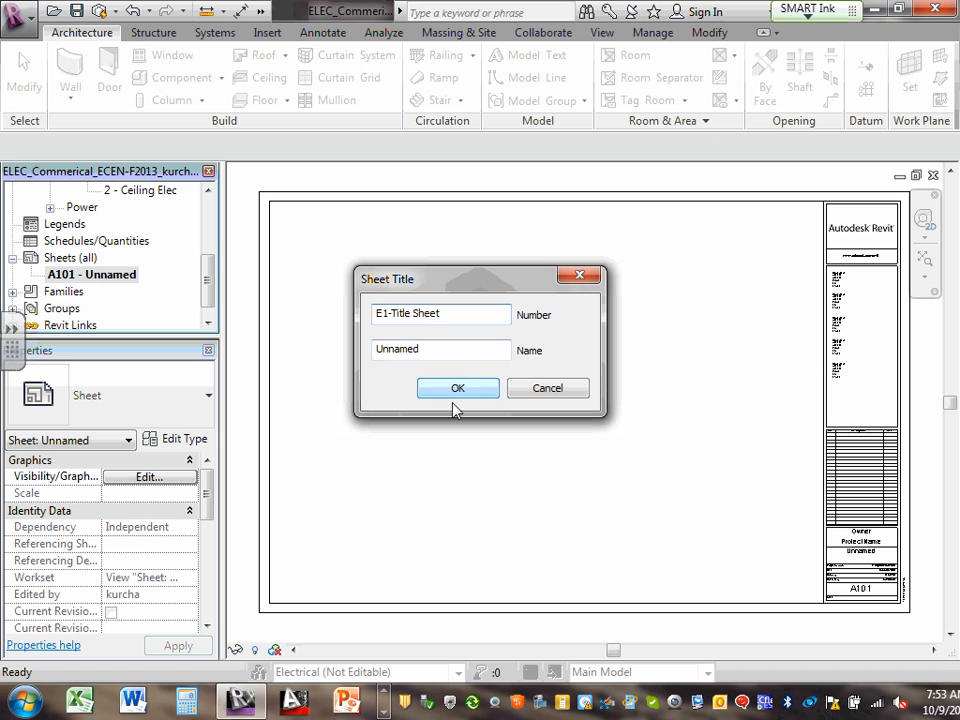
Move 'Title Sheet' into the Name field, leaving Number as E1, and apply
{"action": "left_click_drag", "start_coordinate": [448, 314], "coordinate": [393, 313]}
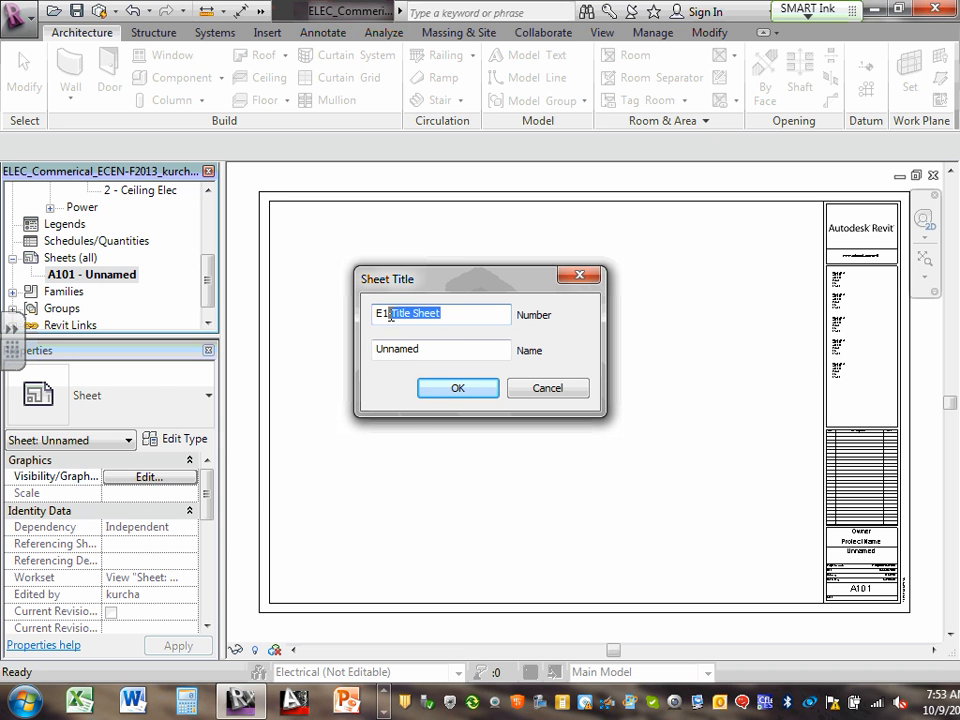
{"action": "right_click", "coordinate": [410, 316]}
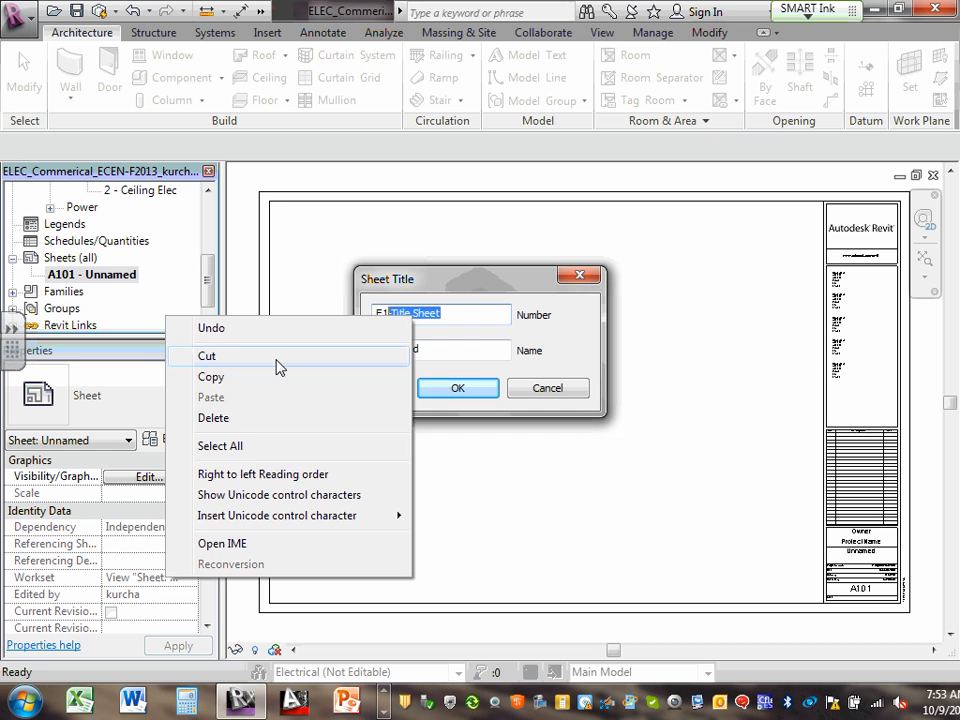
{"action": "left_click", "coordinate": [275, 357]}
{"action": "left_click", "coordinate": [438, 350]}
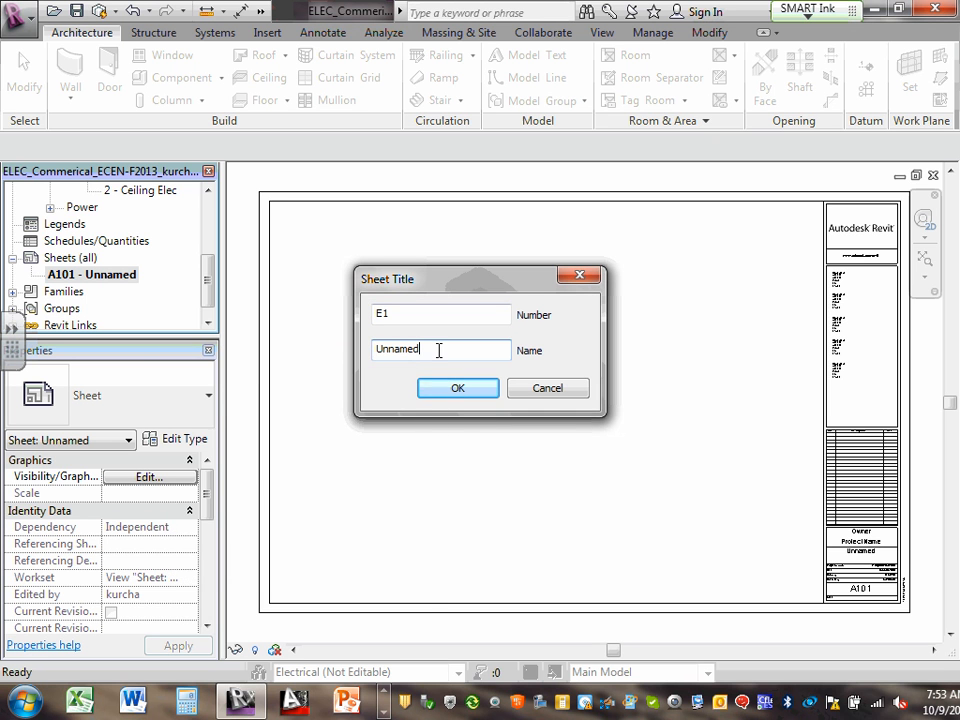
{"action": "right_click", "coordinate": [438, 350]}
{"action": "left_click", "coordinate": [281, 435]}
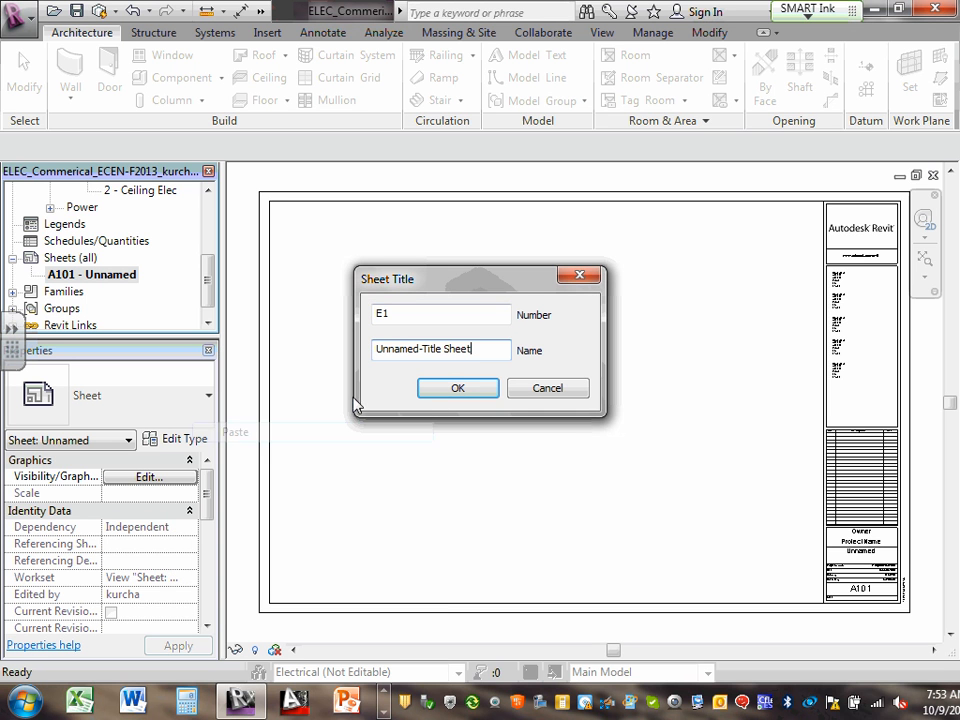
{"action": "left_click", "coordinate": [425, 348]}
{"action": "key", "text": "BackSpace"}
{"action": "key", "text": "BackSpace"}
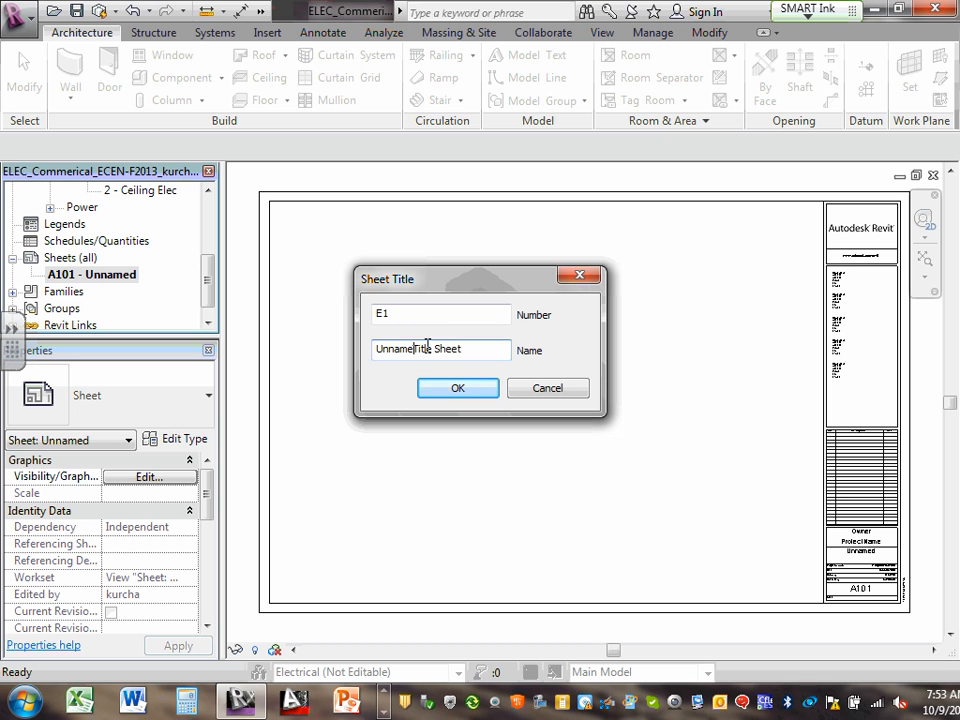
{"action": "key", "text": "BackSpace"}
{"action": "key", "text": "BackSpace"}
{"action": "key", "text": "BackSpace"}
{"action": "key", "text": "BackSpace"}
{"action": "key", "text": "BackSpace"}
{"action": "key", "text": "BackSpace"}
{"action": "left_click", "coordinate": [424, 316]}
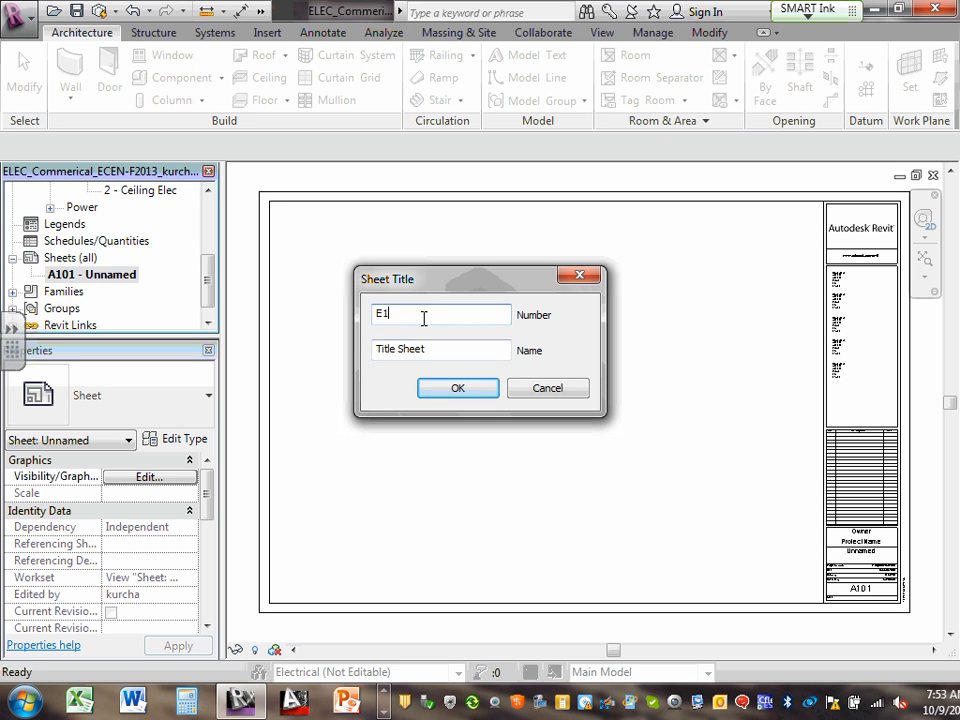
{"action": "left_click", "coordinate": [472, 392]}
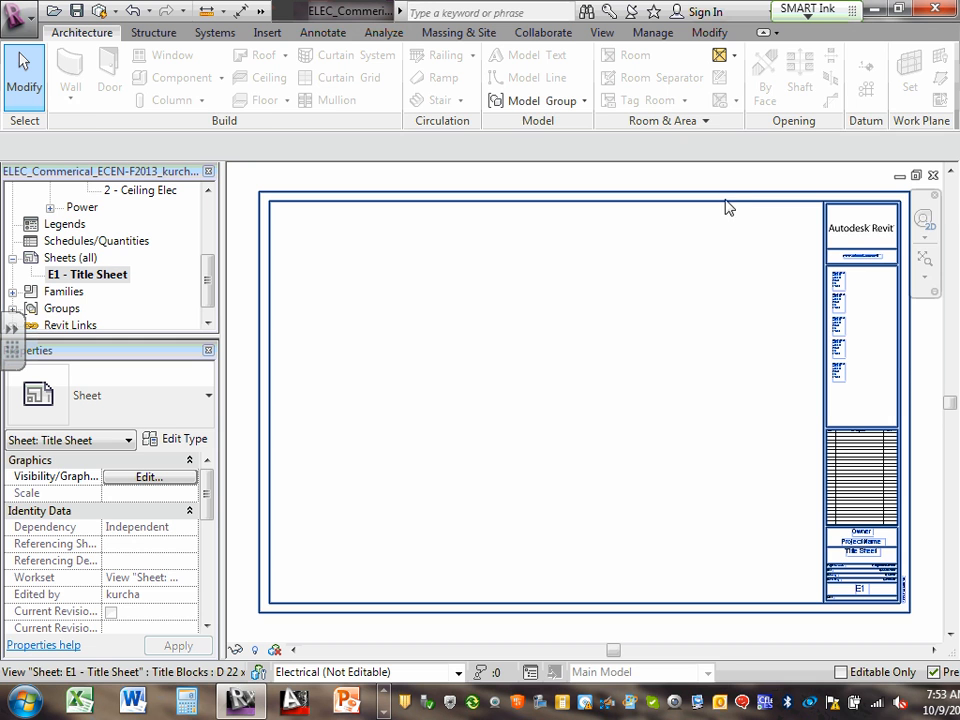
Select the D 22 x 34 Horizontal-CSK title block on sheet E1 - Title Sheet
{"action": "left_click", "coordinate": [731, 204]}
{"action": "double_click", "coordinate": [733, 205]}
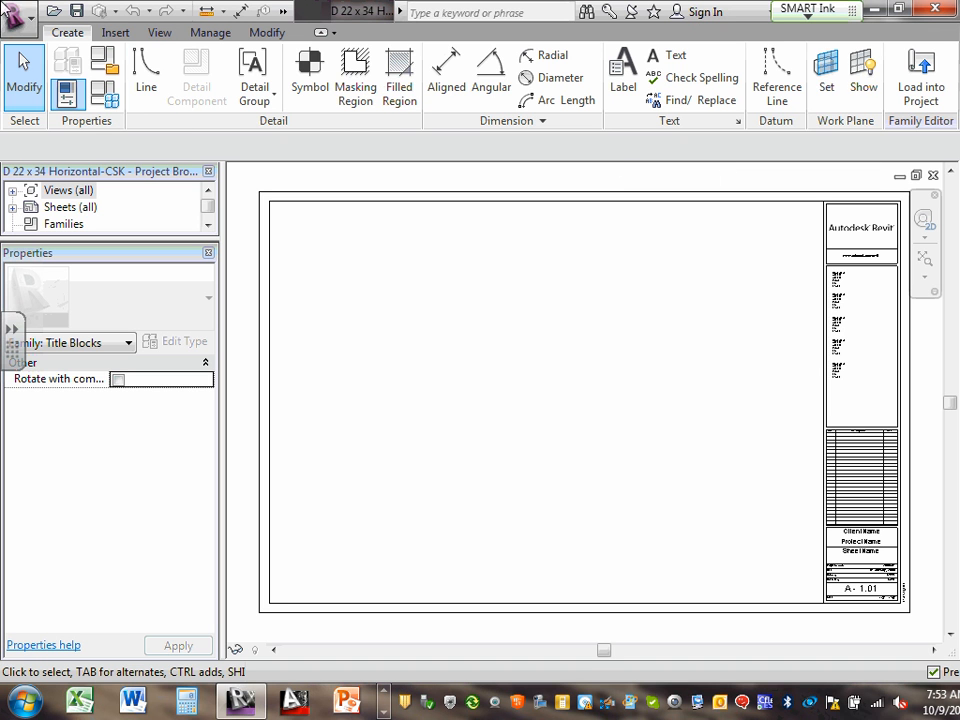
{"action": "left_click", "coordinate": [925, 100]}
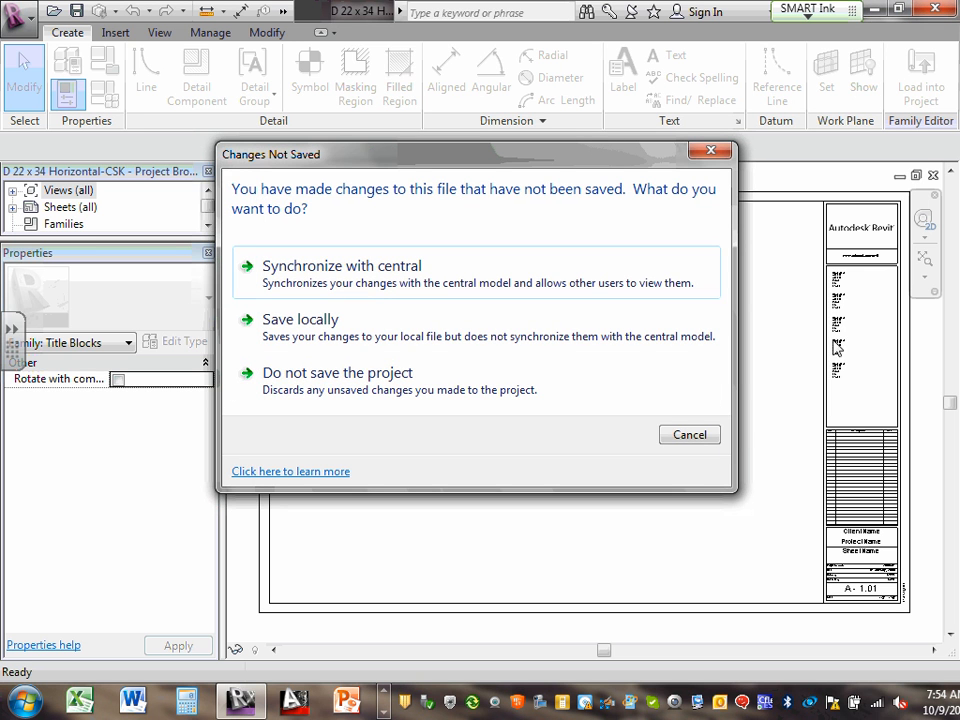
{"action": "left_click", "coordinate": [684, 435]}
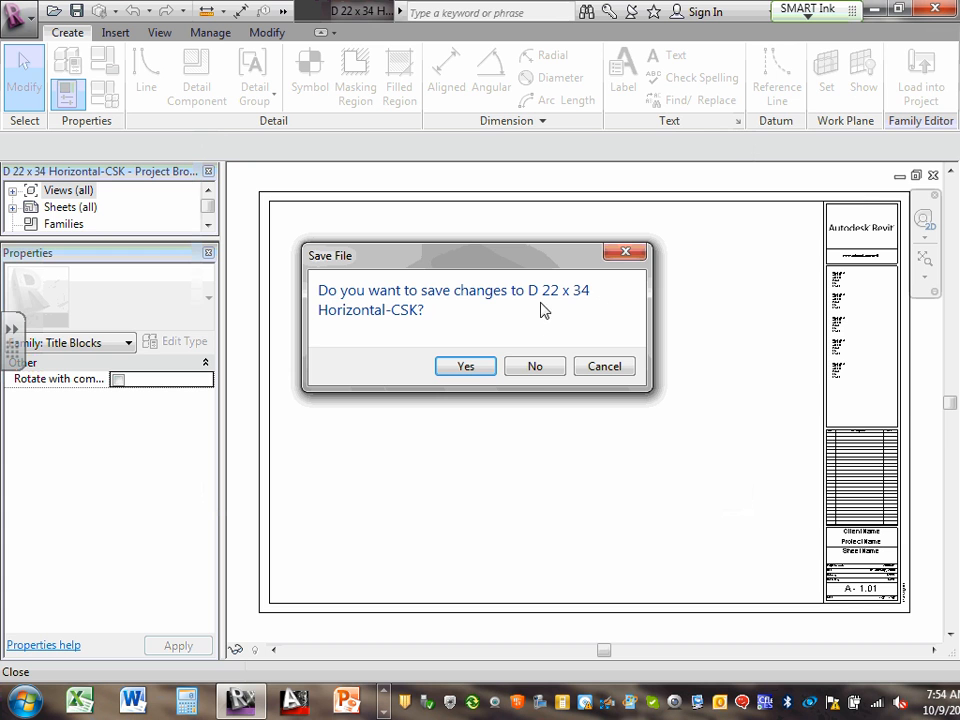
{"action": "left_click", "coordinate": [541, 370]}
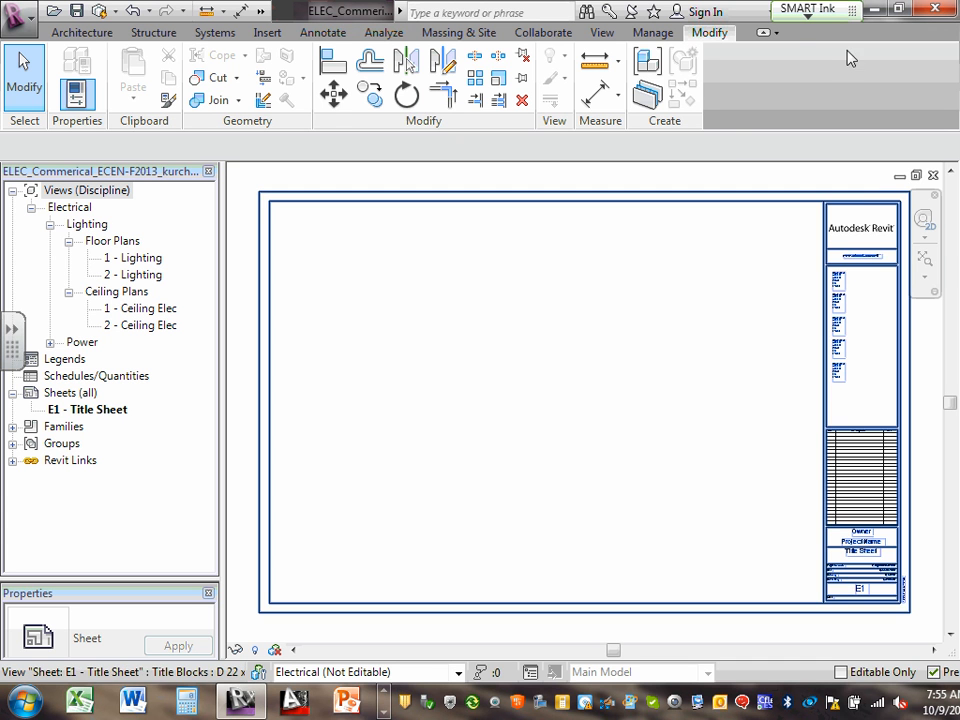
Select the D 22 x 34 Horizontal-CSK title block on the E1 - Title Sheet
{"action": "left_click", "coordinate": [831, 212]}
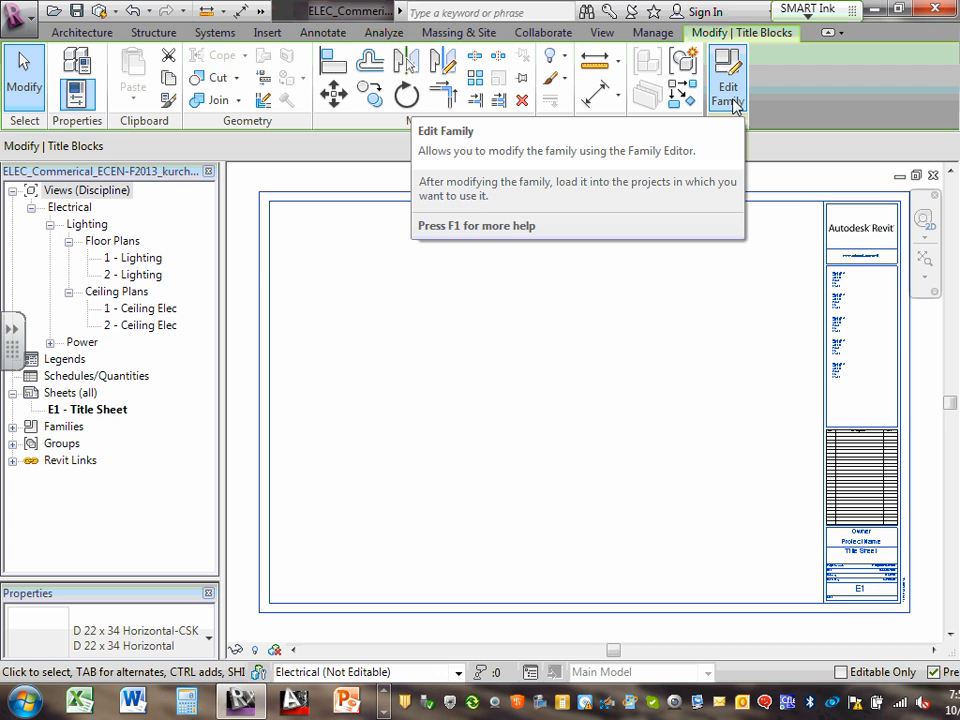
Open the D 22 x 34 Horizontal-CSK title block family and zoom to its Autodesk Revit logo
{"action": "left_click", "coordinate": [733, 102]}
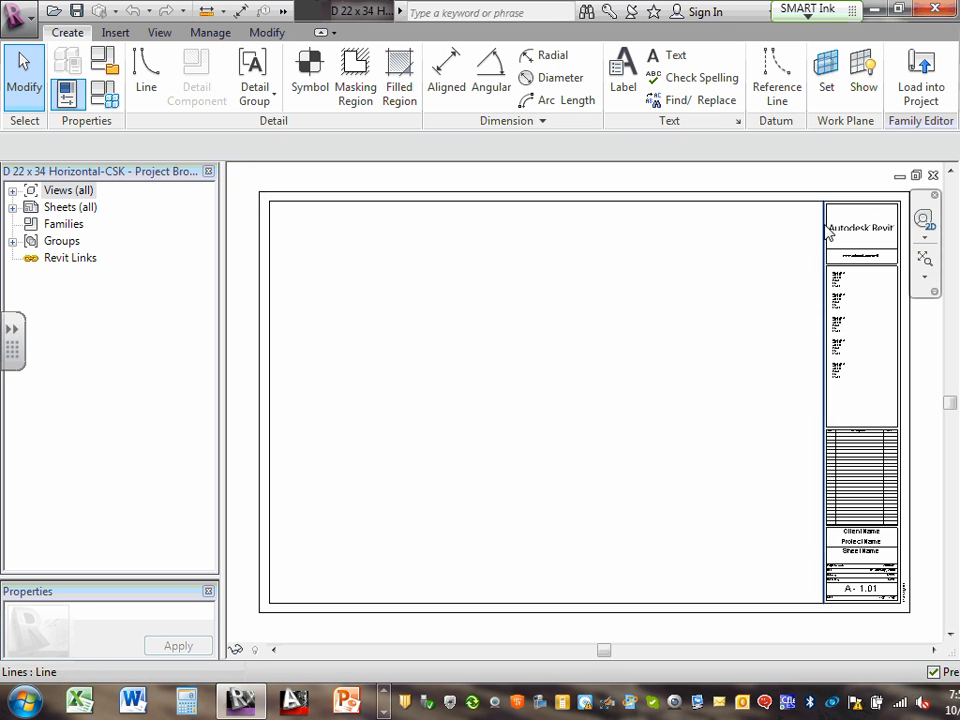
{"action": "scroll", "coordinate": [887, 230], "scroll_direction": "up", "scroll_amount": 4}
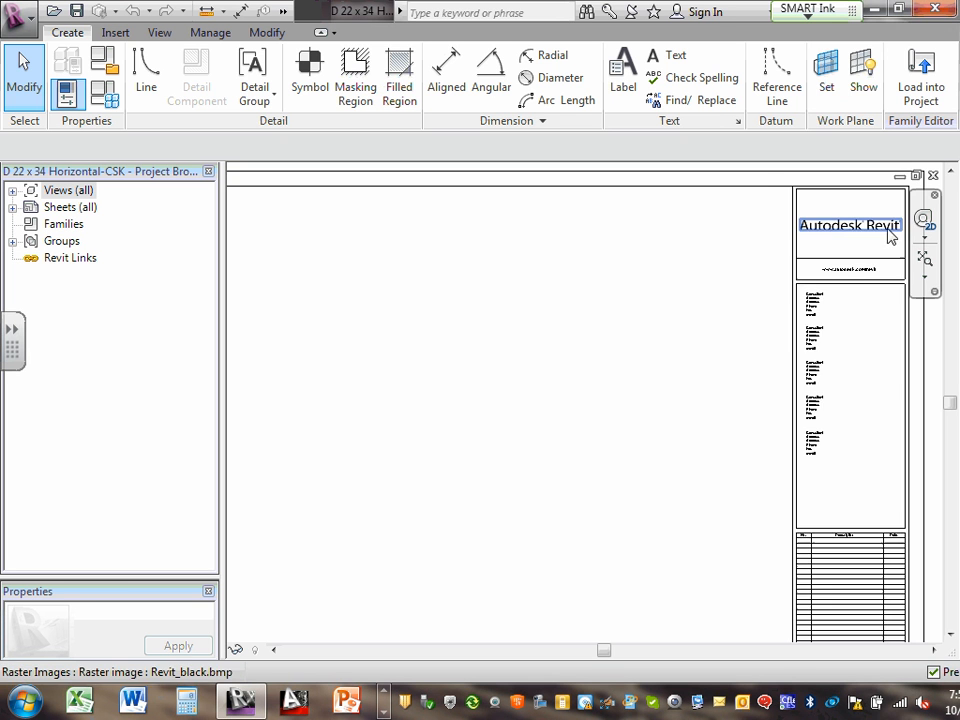
{"action": "left_click", "coordinate": [836, 240]}
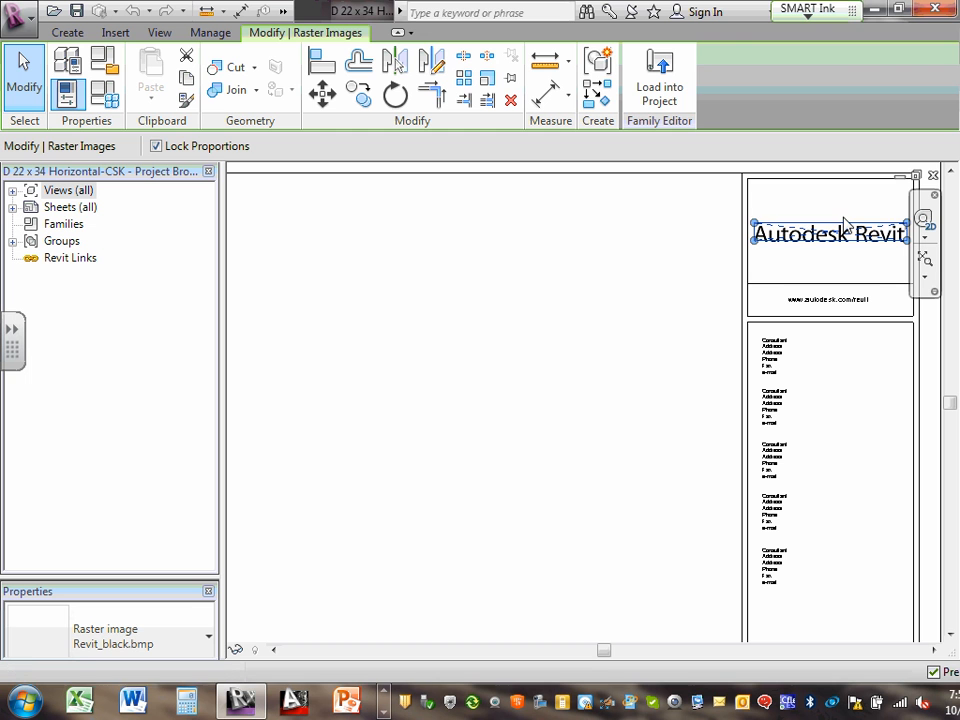
{"action": "left_click", "coordinate": [842, 214]}
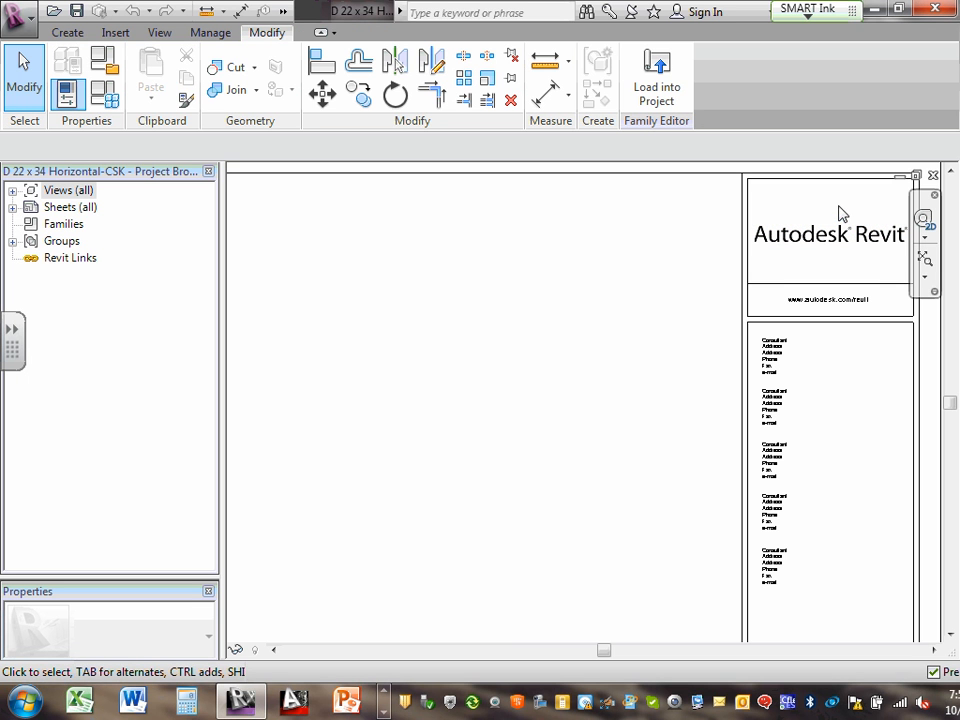
Launch the Image import command from the Insert ribbon in the title block family
{"action": "left_click", "coordinate": [112, 36]}
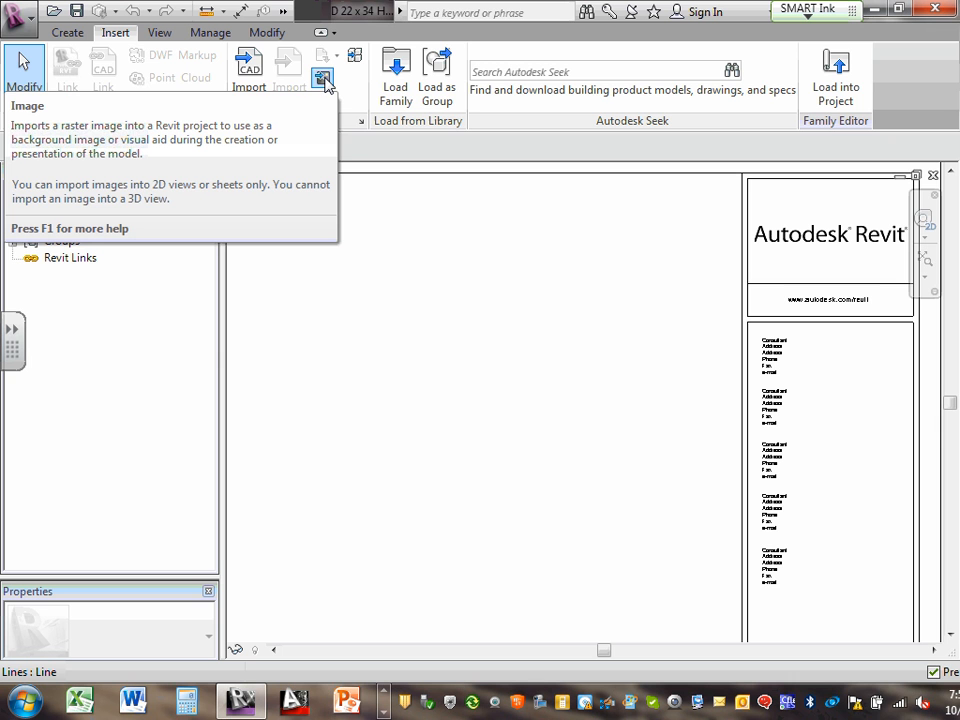
{"action": "left_click", "coordinate": [323, 80]}
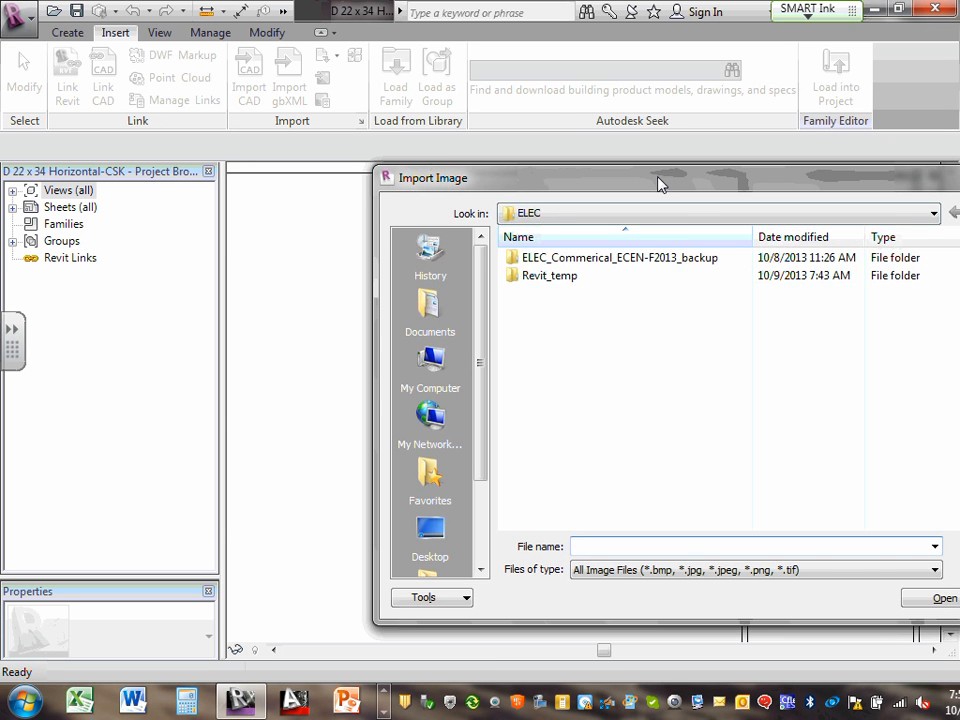
Browse to Team 11-CSK > S#3-1-Fall-Residential Semester > Design Drawings > XRefs and select the photo JPEG
{"action": "left_click_drag", "start_coordinate": [659, 184], "coordinate": [496, 71]}
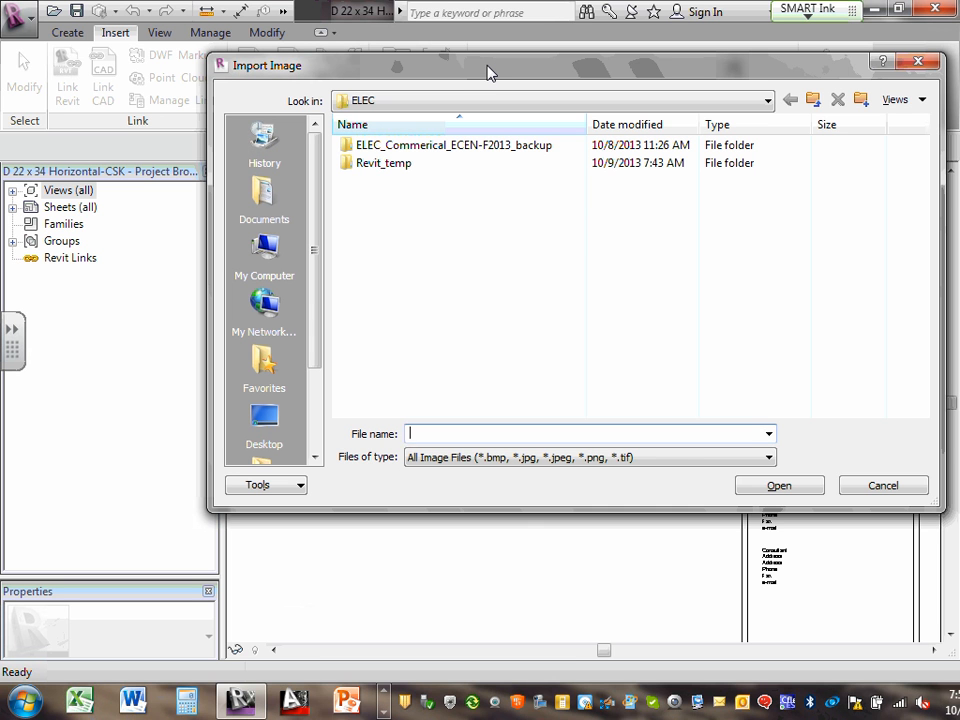
{"action": "left_click", "coordinate": [768, 100]}
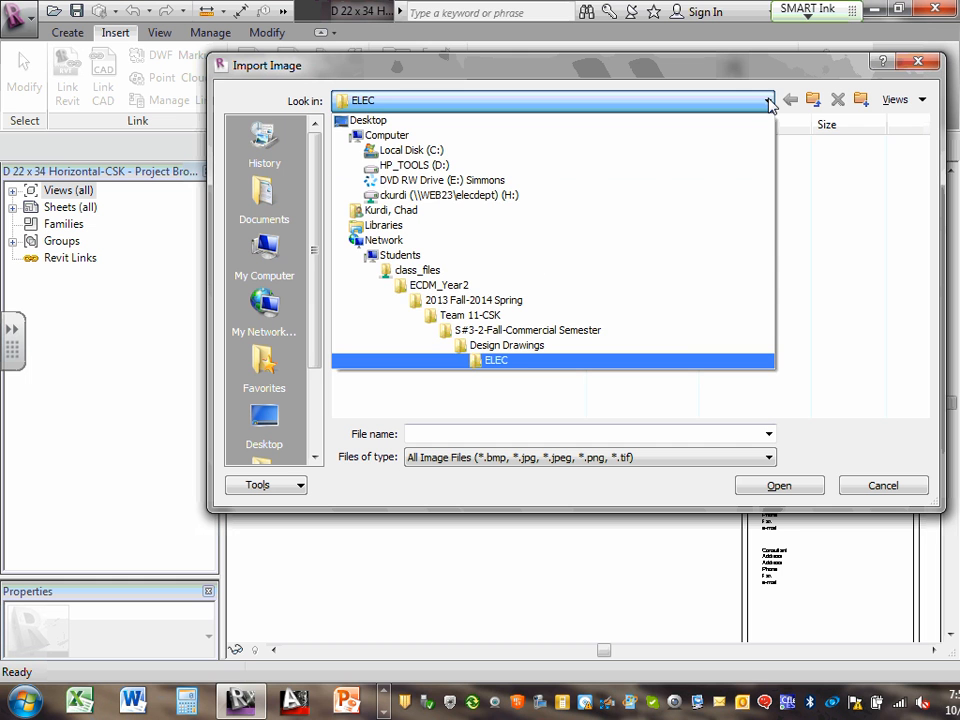
{"action": "left_click", "coordinate": [486, 316]}
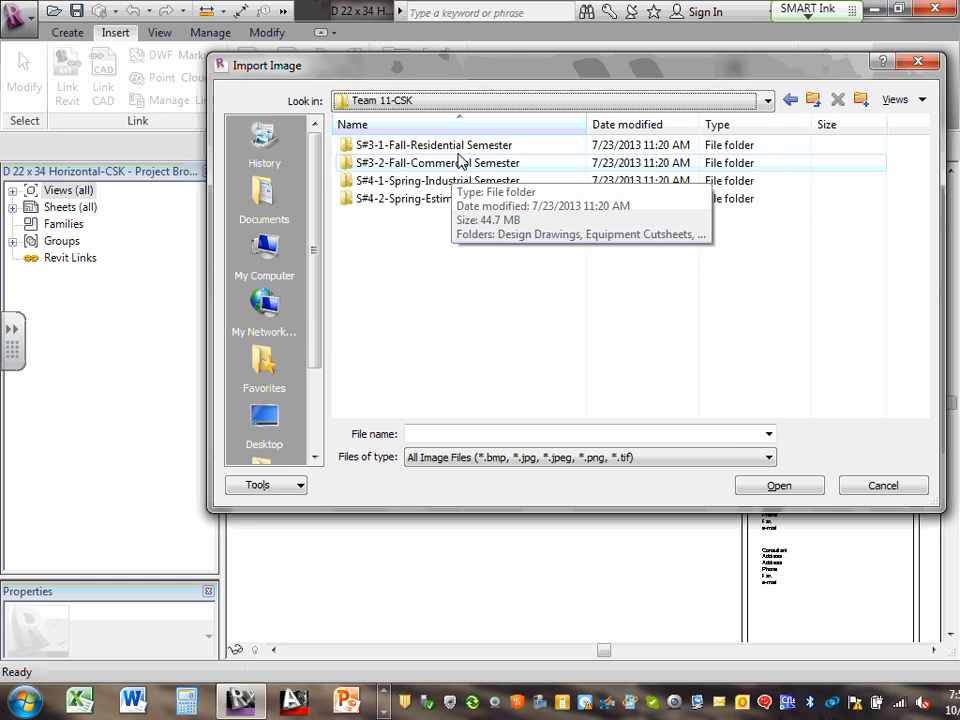
{"action": "left_click", "coordinate": [440, 147]}
{"action": "double_click", "coordinate": [441, 151]}
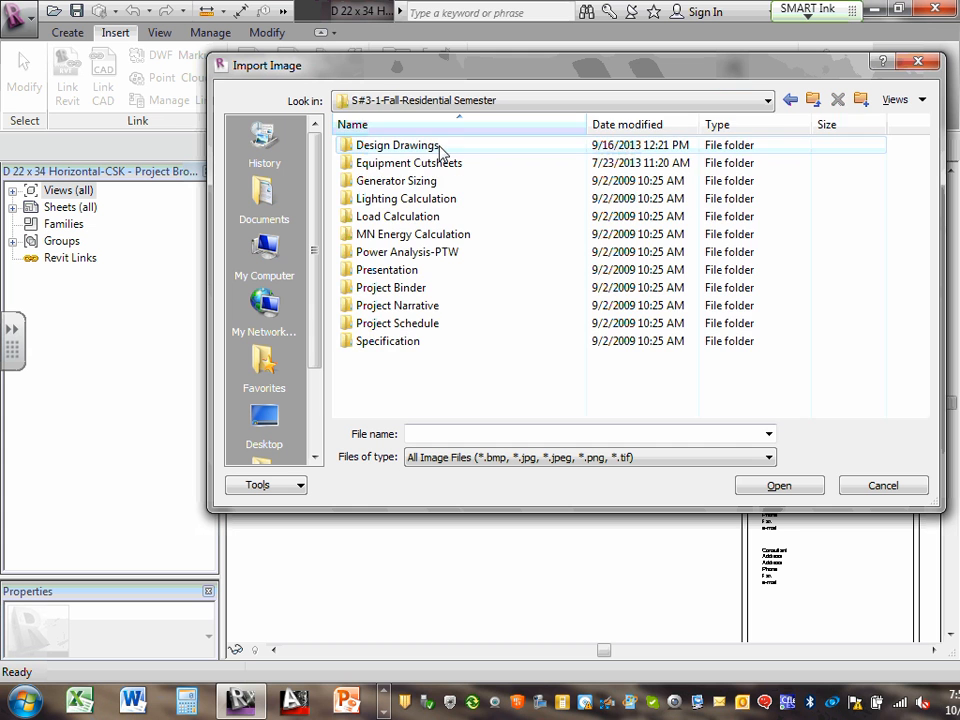
{"action": "double_click", "coordinate": [392, 148]}
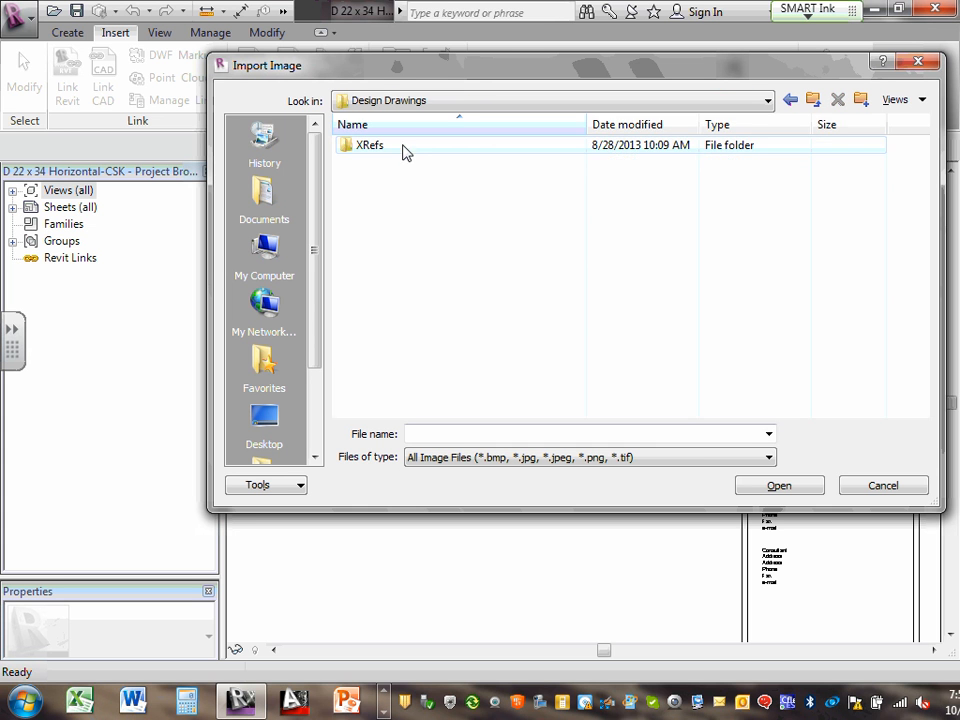
{"action": "double_click", "coordinate": [370, 146]}
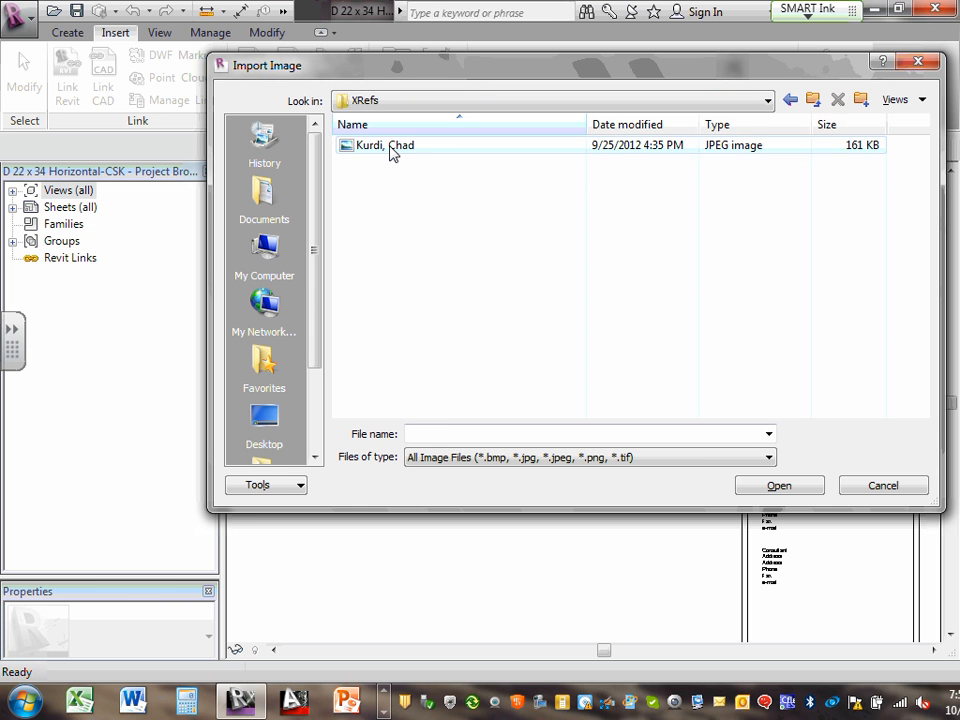
{"action": "left_click", "coordinate": [392, 147]}
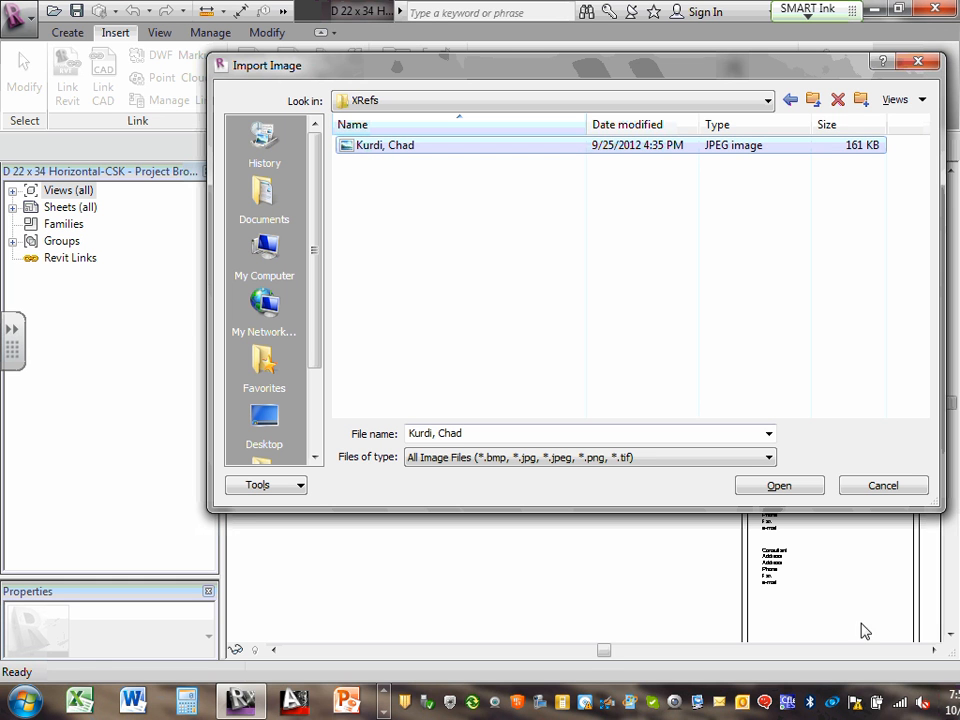
Import the photo JPEG and place it on the title block
{"action": "left_click", "coordinate": [779, 485]}
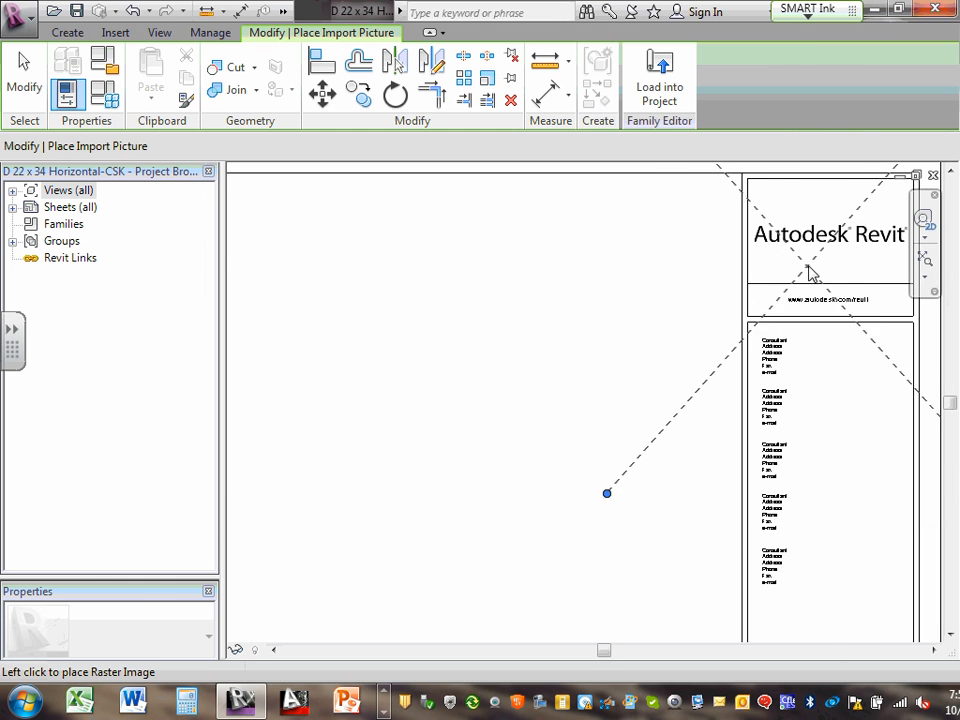
{"action": "left_click", "coordinate": [834, 232]}
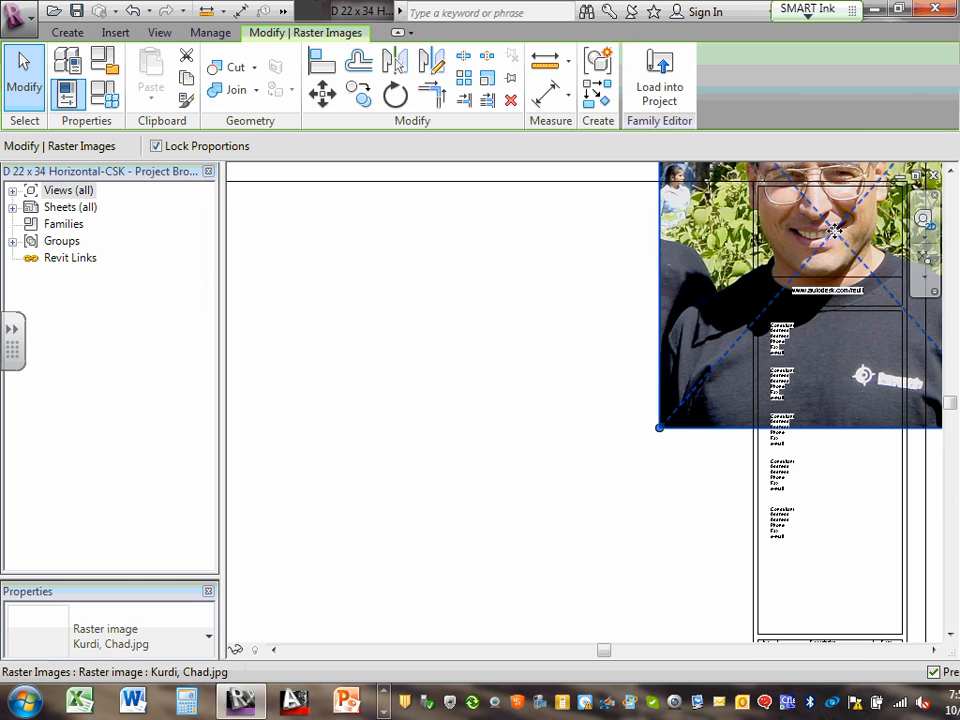
{"action": "scroll", "coordinate": [776, 274], "scroll_direction": "down", "scroll_amount": 3}
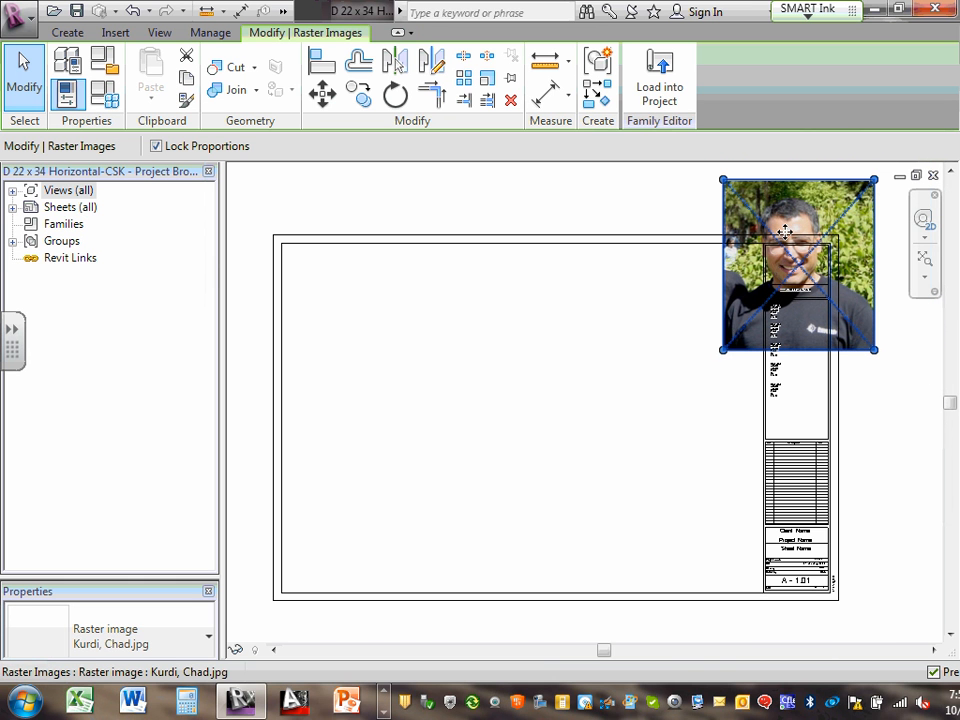
Shrink the photo into the top-right logo box and select the Revit logo behind it
{"action": "left_click_drag", "start_coordinate": [876, 183], "coordinate": [793, 261]}
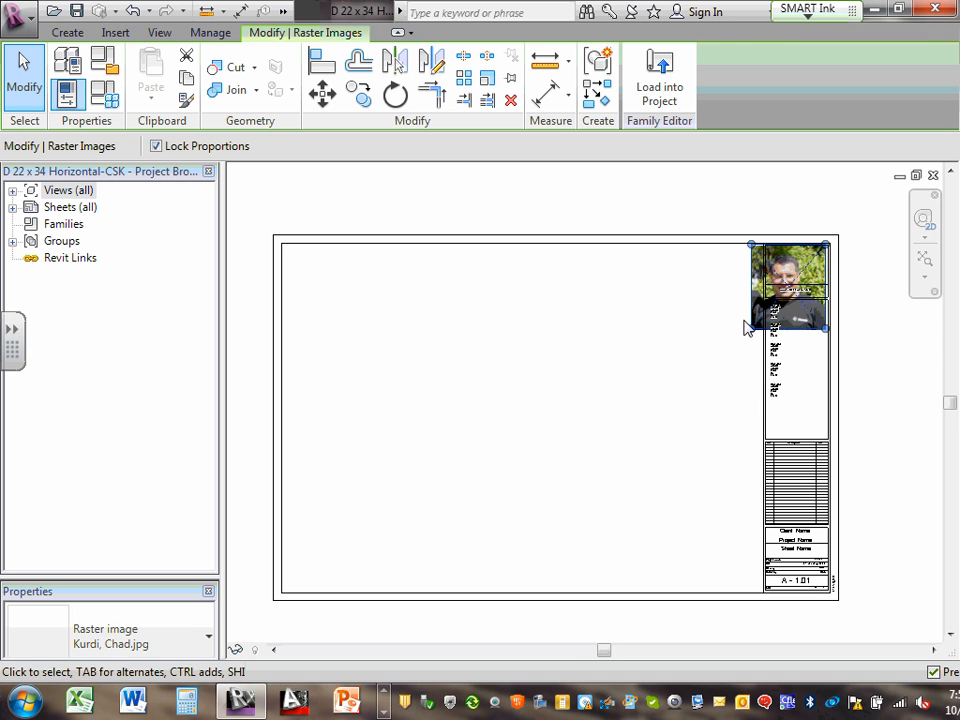
{"action": "left_click_drag", "start_coordinate": [753, 334], "coordinate": [770, 308]}
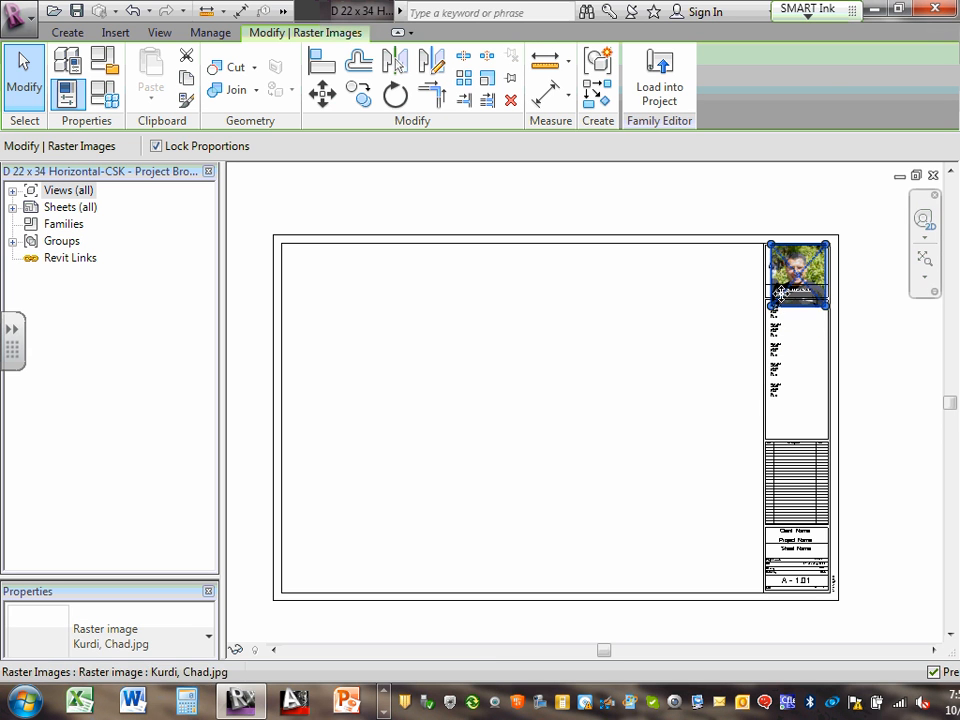
{"action": "scroll", "coordinate": [853, 279], "scroll_direction": "up", "scroll_amount": 2}
{"action": "scroll", "coordinate": [815, 268], "scroll_direction": "up", "scroll_amount": 2}
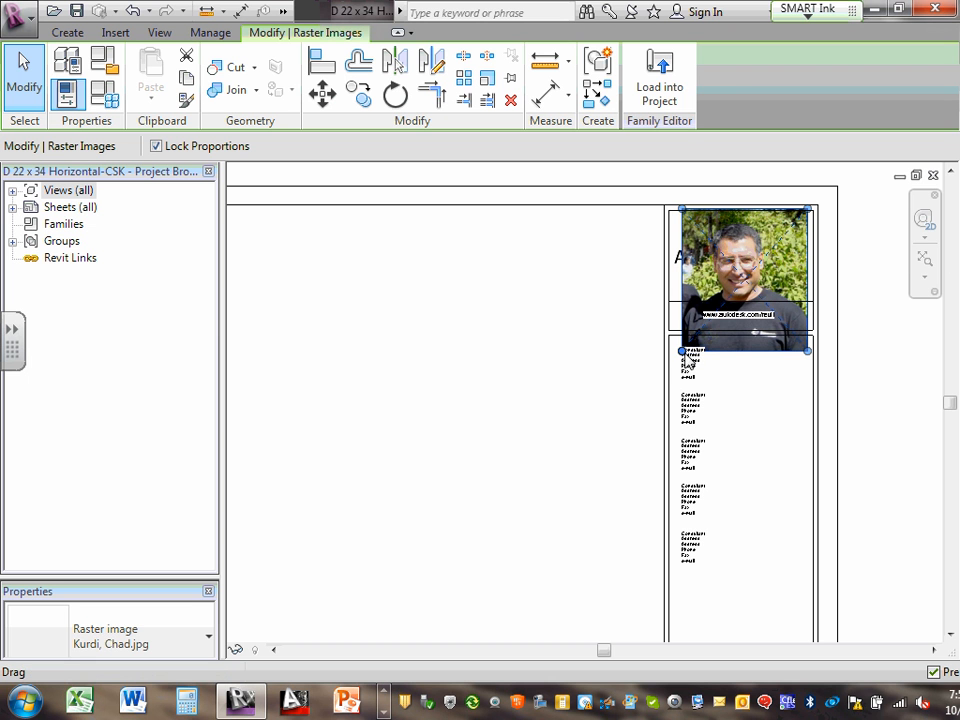
{"action": "left_click_drag", "start_coordinate": [682, 352], "coordinate": [703, 327]}
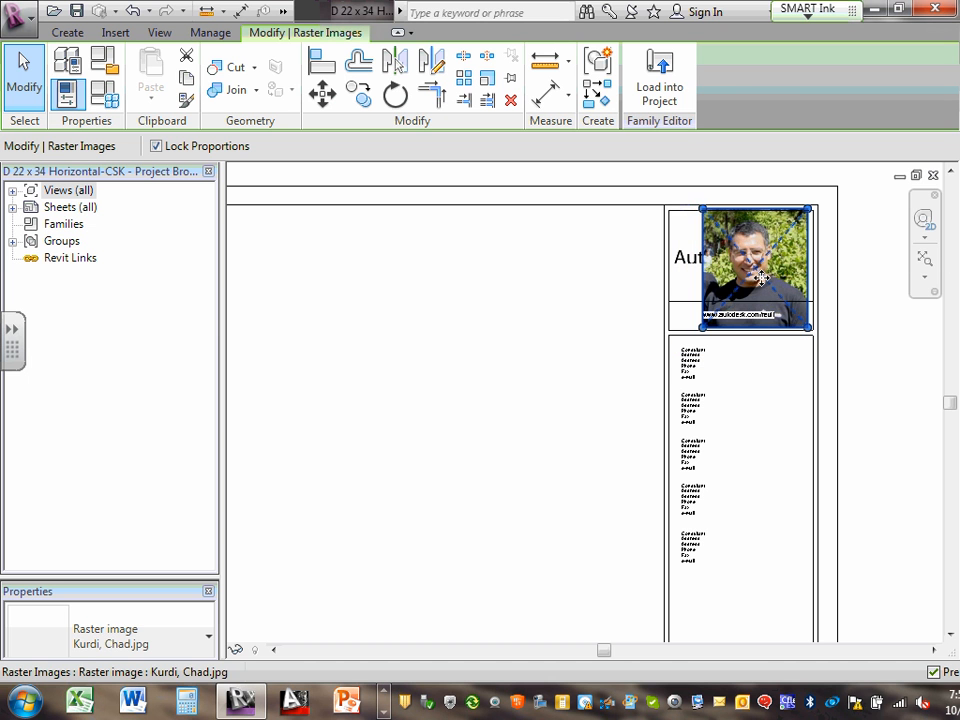
{"action": "mouse_move", "coordinate": [775, 278]}
{"action": "left_mouse_down"}
{"action": "mouse_move", "coordinate": [733, 278]}
{"action": "mouse_move", "coordinate": [763, 283]}
{"action": "left_mouse_up"}
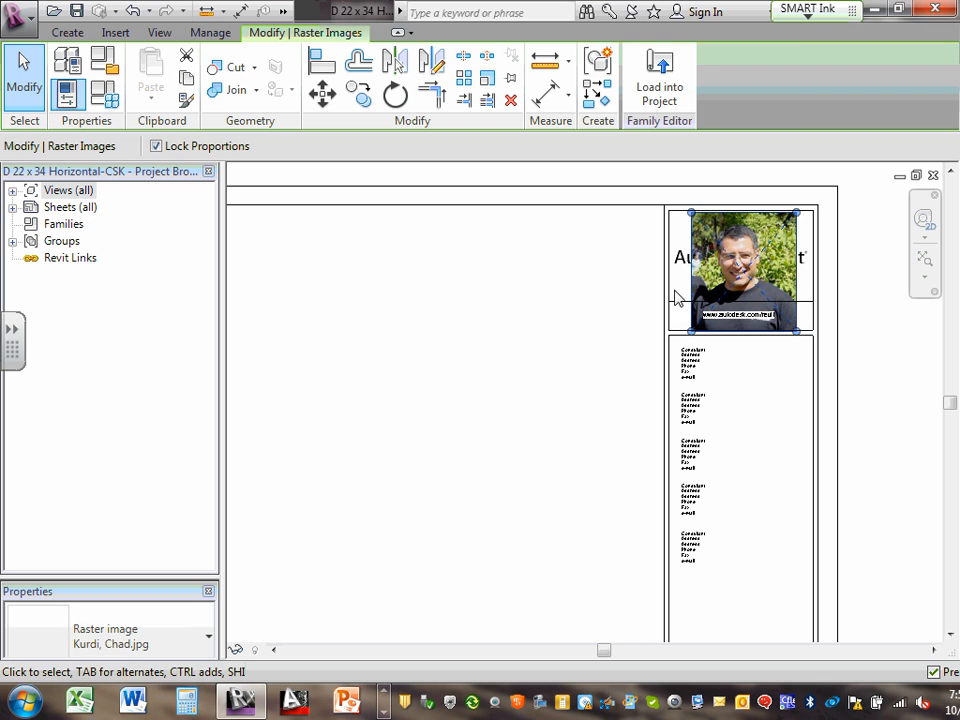
{"action": "left_click", "coordinate": [683, 280]}
{"action": "left_click", "coordinate": [681, 258]}
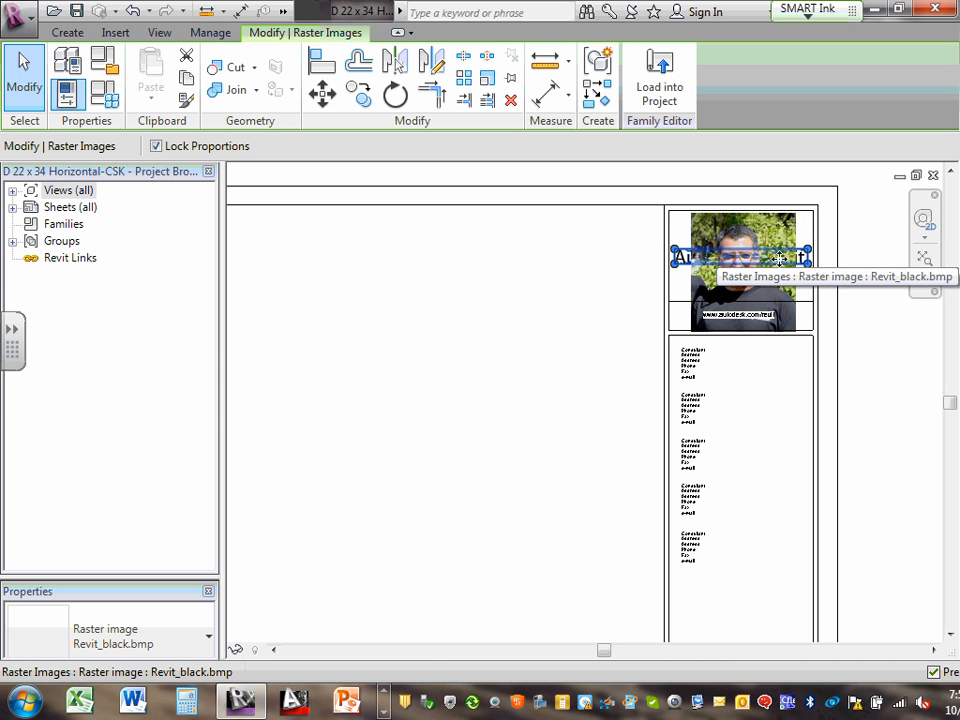
Delete the Autodesk Revit logo and enlarge the photo slightly to fill the logo box
{"action": "key", "text": "Delete"}
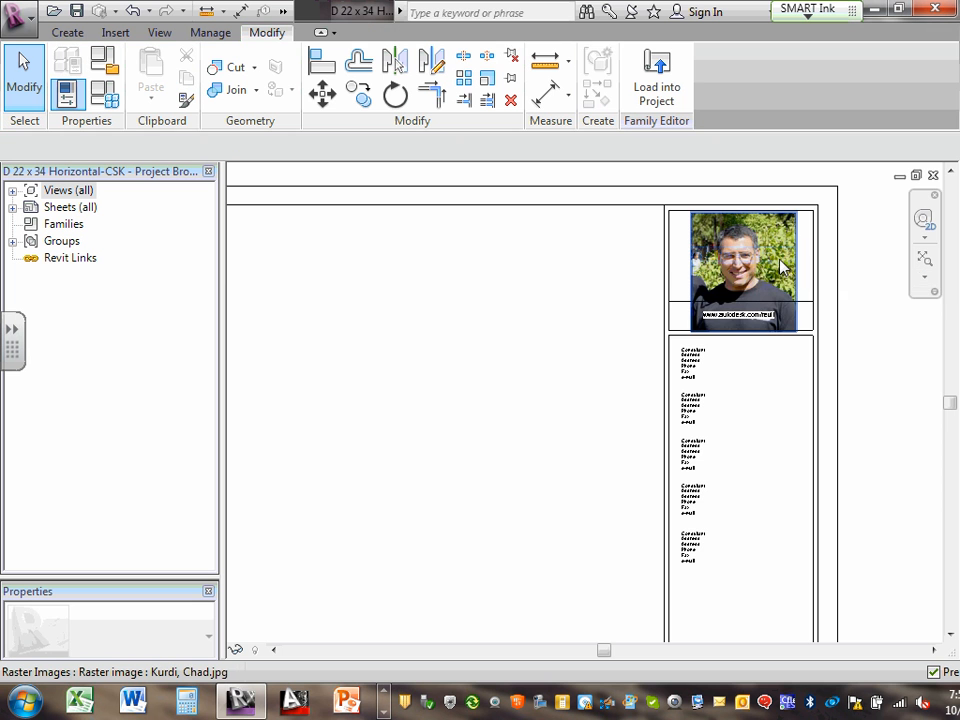
{"action": "scroll", "coordinate": [770, 258], "scroll_direction": "up", "scroll_amount": 3}
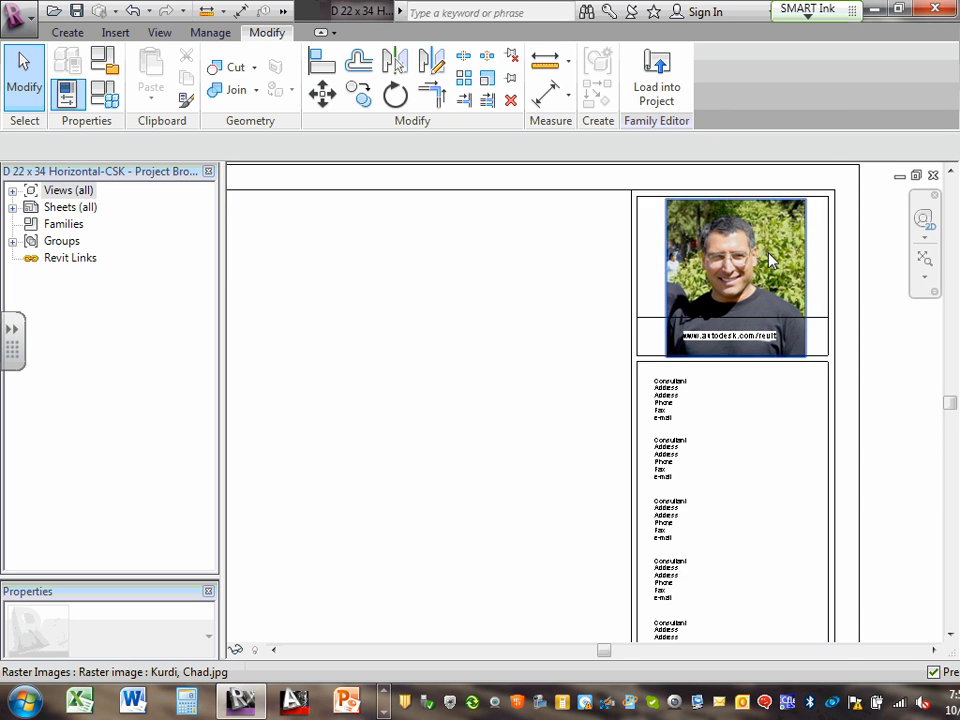
{"action": "left_click", "coordinate": [767, 243]}
{"action": "left_click_drag", "start_coordinate": [816, 204], "coordinate": [820, 200]}
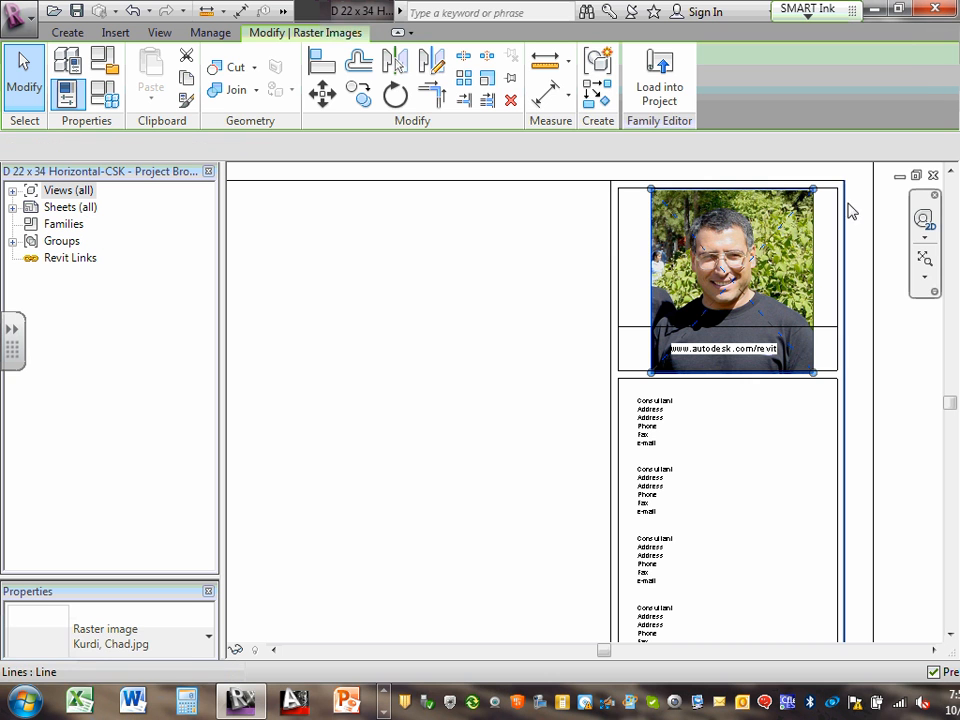
{"action": "left_click", "coordinate": [842, 180]}
{"action": "left_click", "coordinate": [673, 257]}
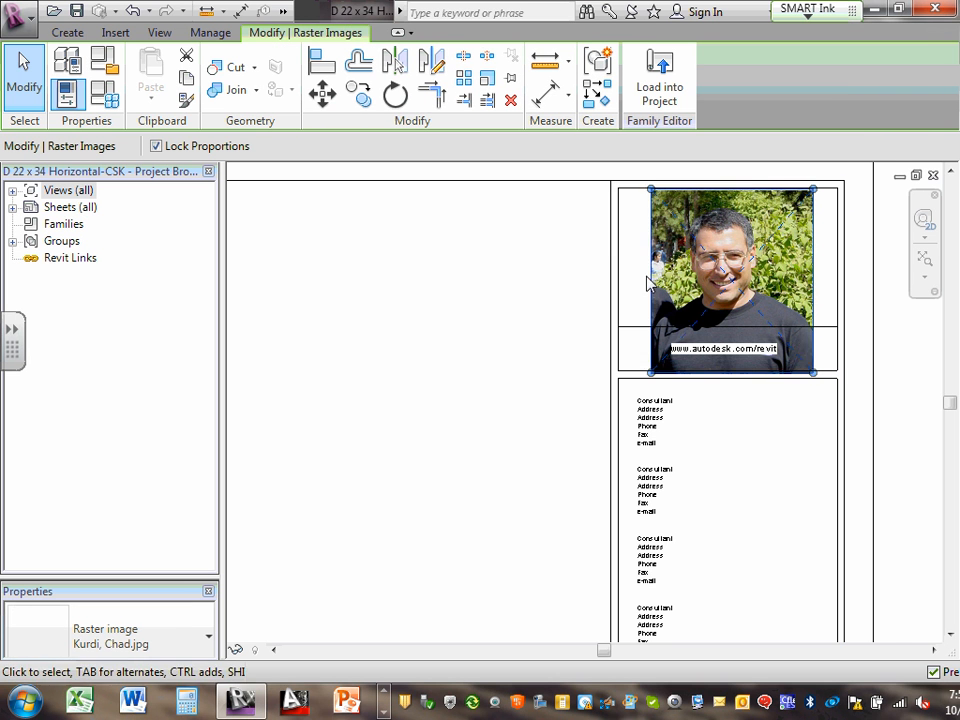
{"action": "scroll", "coordinate": [722, 281], "scroll_direction": "up", "scroll_amount": 1}
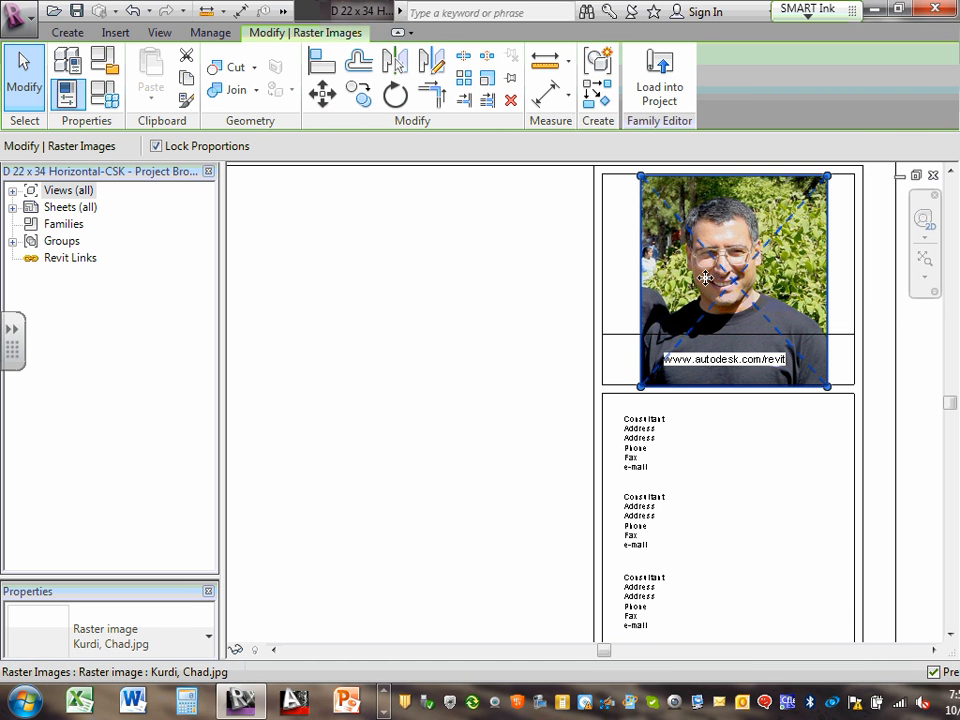
{"action": "scroll", "coordinate": [716, 272], "scroll_direction": "down", "scroll_amount": 1}
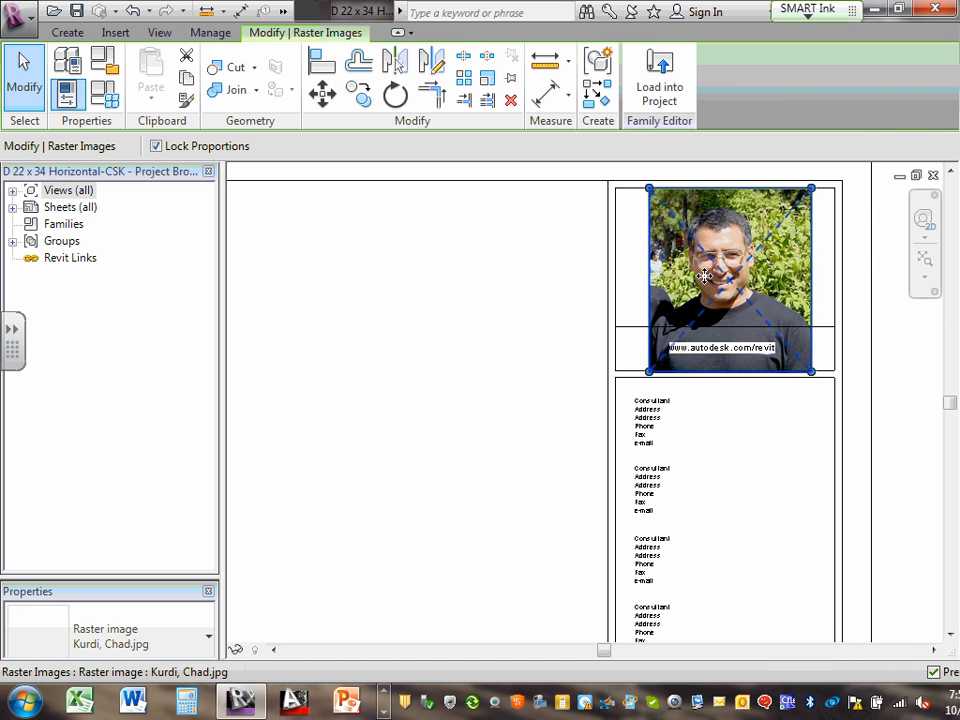
{"action": "left_click", "coordinate": [522, 290]}
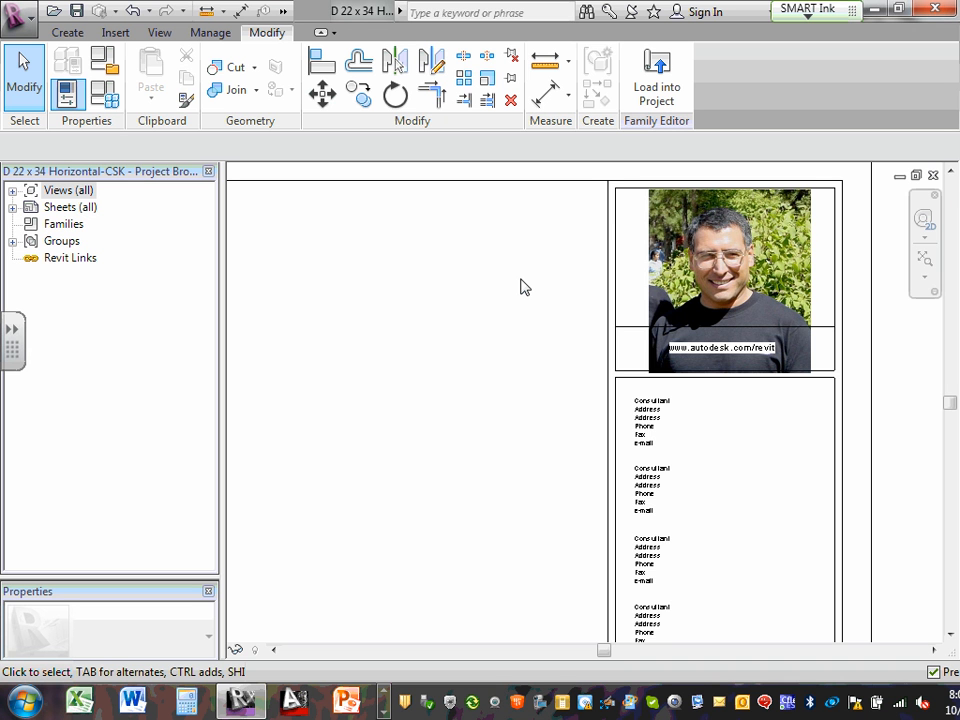
{"action": "scroll", "coordinate": [640, 413], "scroll_direction": "up", "scroll_amount": 4}
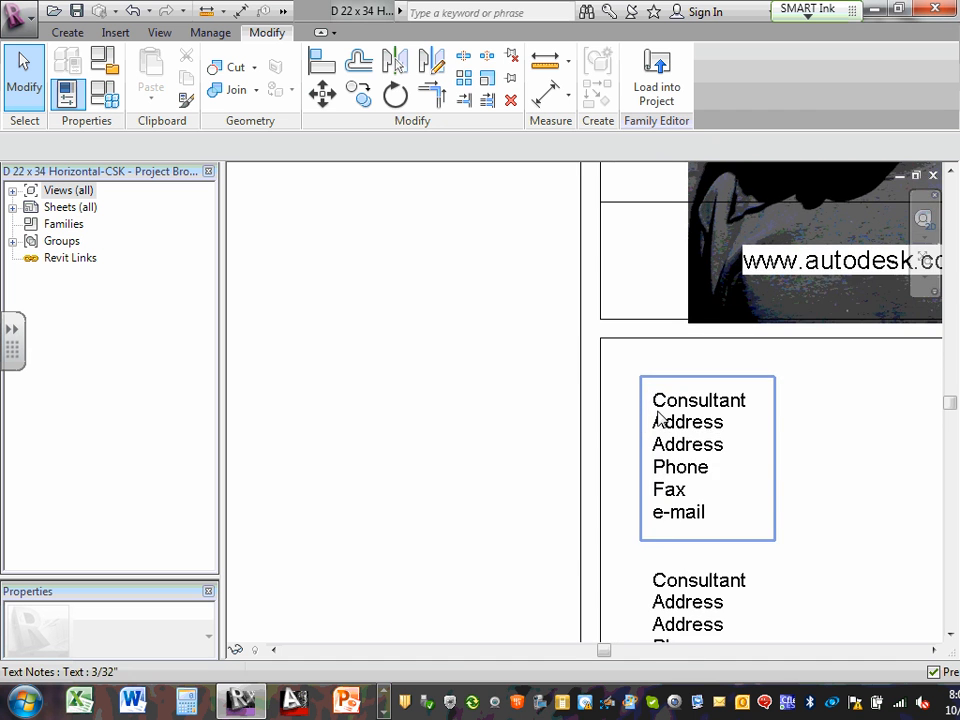
{"action": "scroll", "coordinate": [677, 430], "scroll_direction": "down", "scroll_amount": 3}
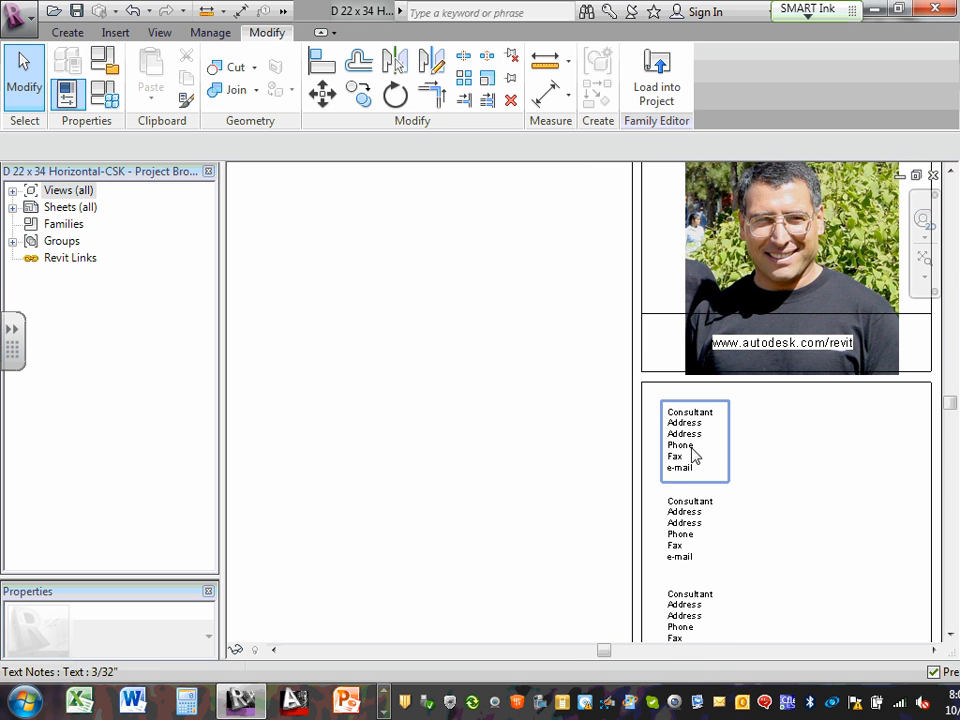
{"action": "scroll", "coordinate": [705, 425], "scroll_direction": "up", "scroll_amount": 2}
{"action": "left_click", "coordinate": [705, 416]}
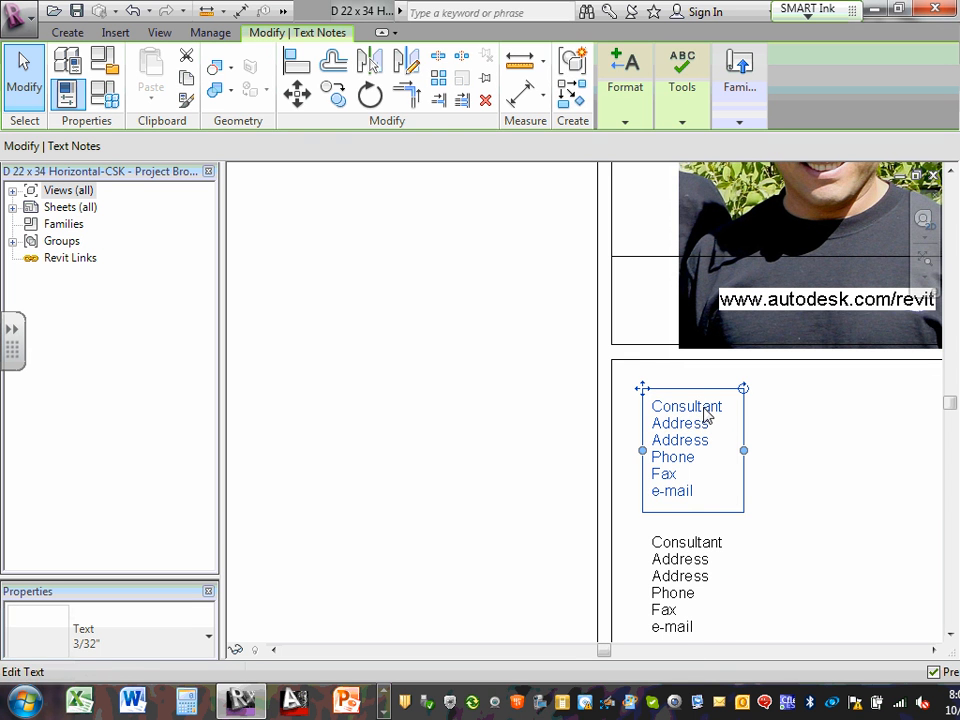
{"action": "left_click", "coordinate": [706, 412]}
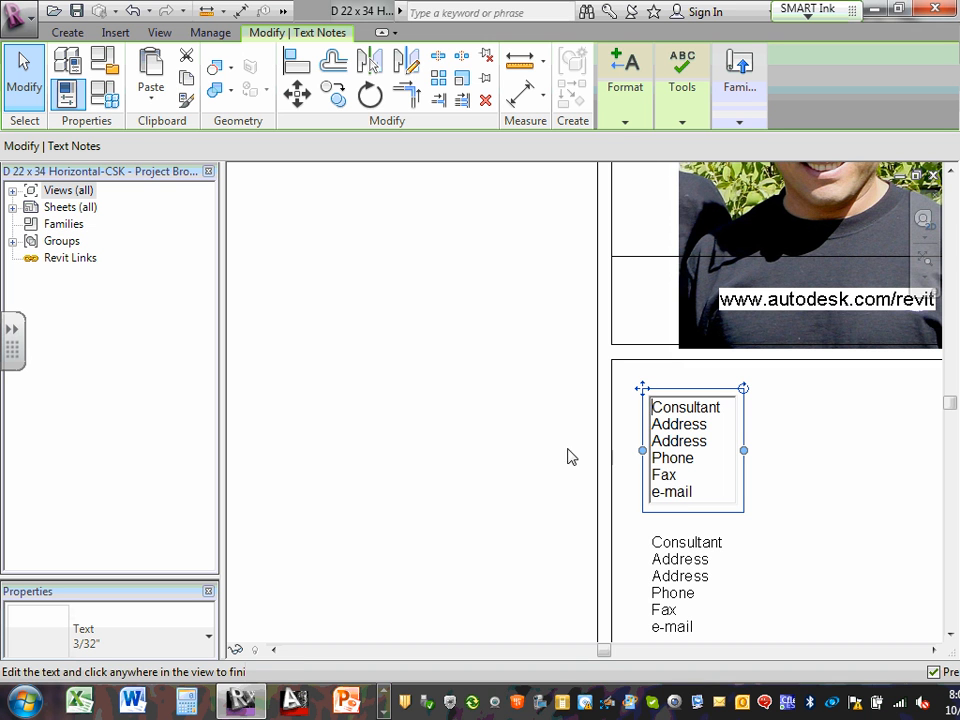
{"action": "left_click", "coordinate": [625, 442]}
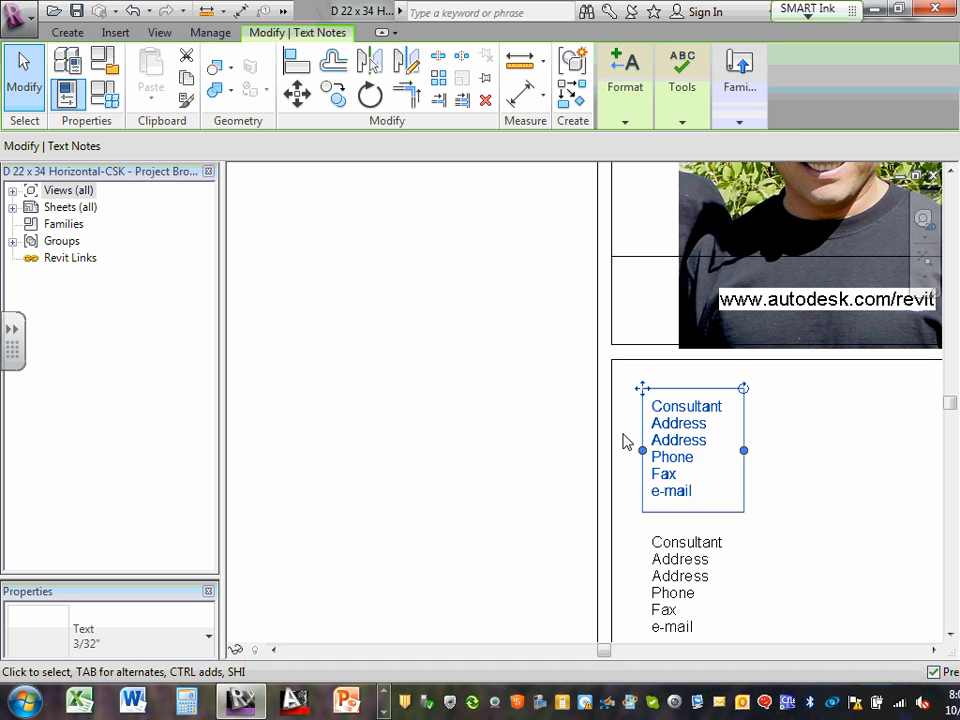
{"action": "scroll", "coordinate": [945, 712], "scroll_direction": "down", "scroll_amount": 1}
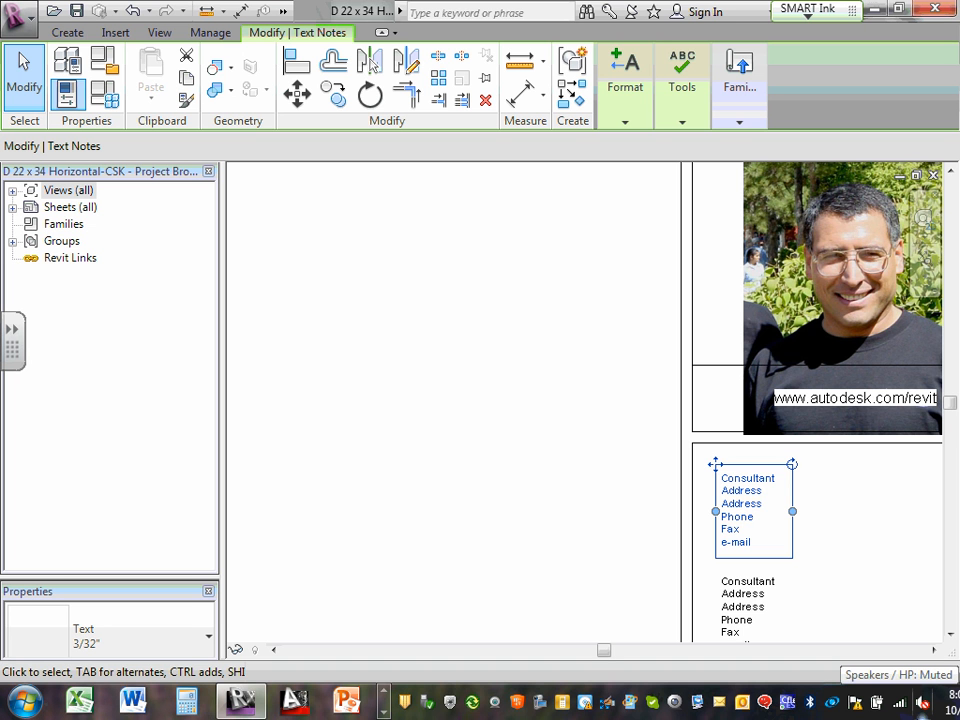
{"action": "scroll", "coordinate": [739, 356], "scroll_direction": "down", "scroll_amount": 5}
{"action": "scroll", "coordinate": [739, 356], "scroll_direction": "up", "scroll_amount": 4}
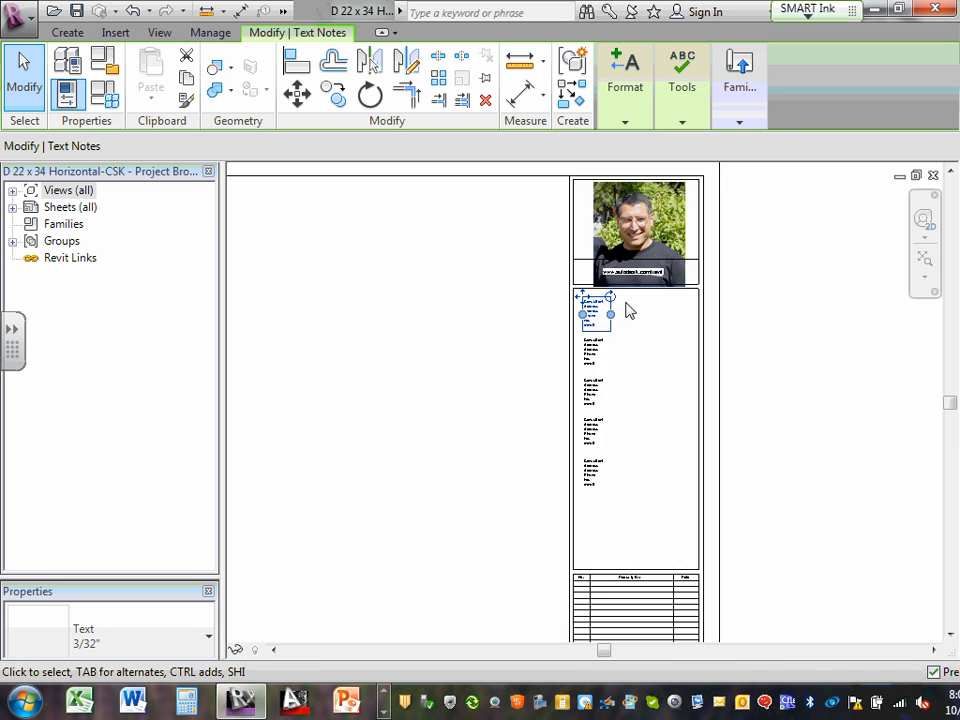
{"action": "left_click", "coordinate": [556, 326]}
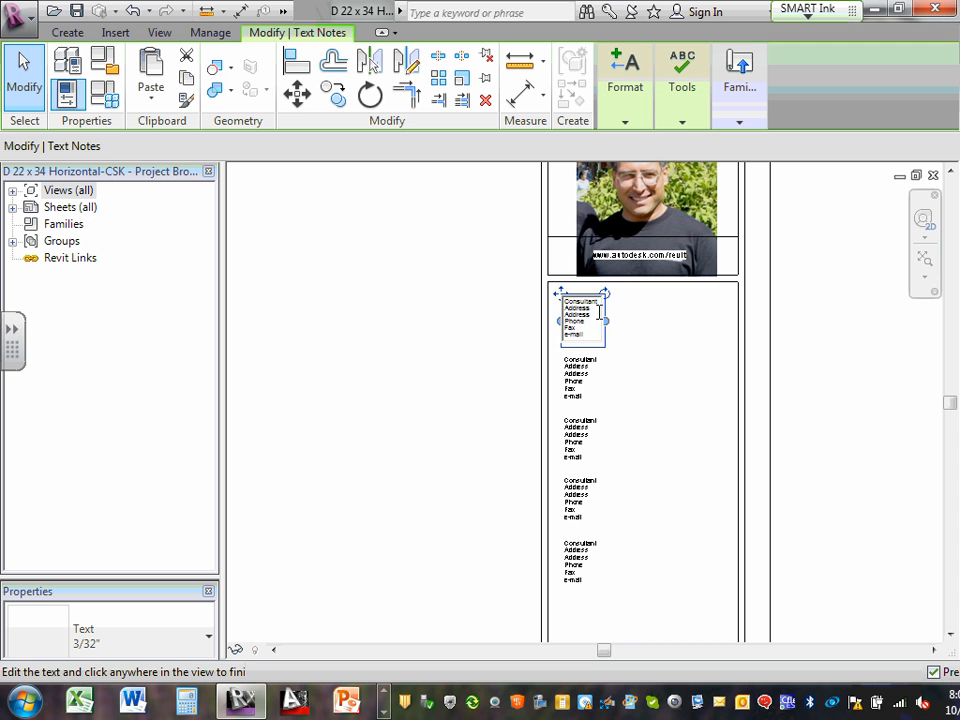
{"action": "left_click", "coordinate": [446, 311]}
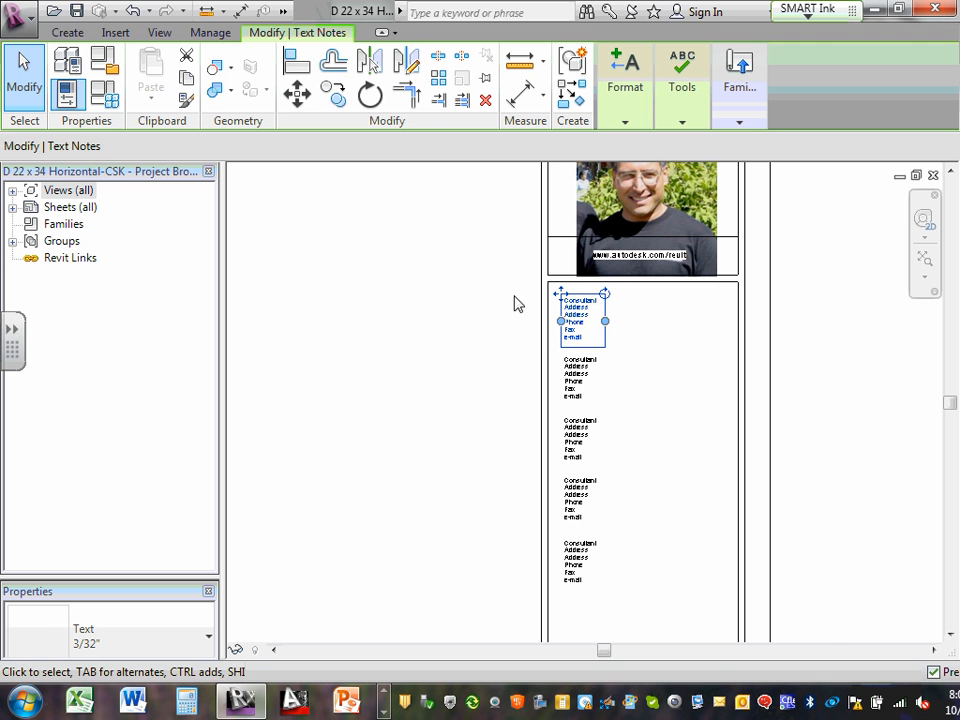
{"action": "left_click", "coordinate": [848, 323]}
{"action": "scroll", "coordinate": [579, 315], "scroll_direction": "up", "scroll_amount": 5}
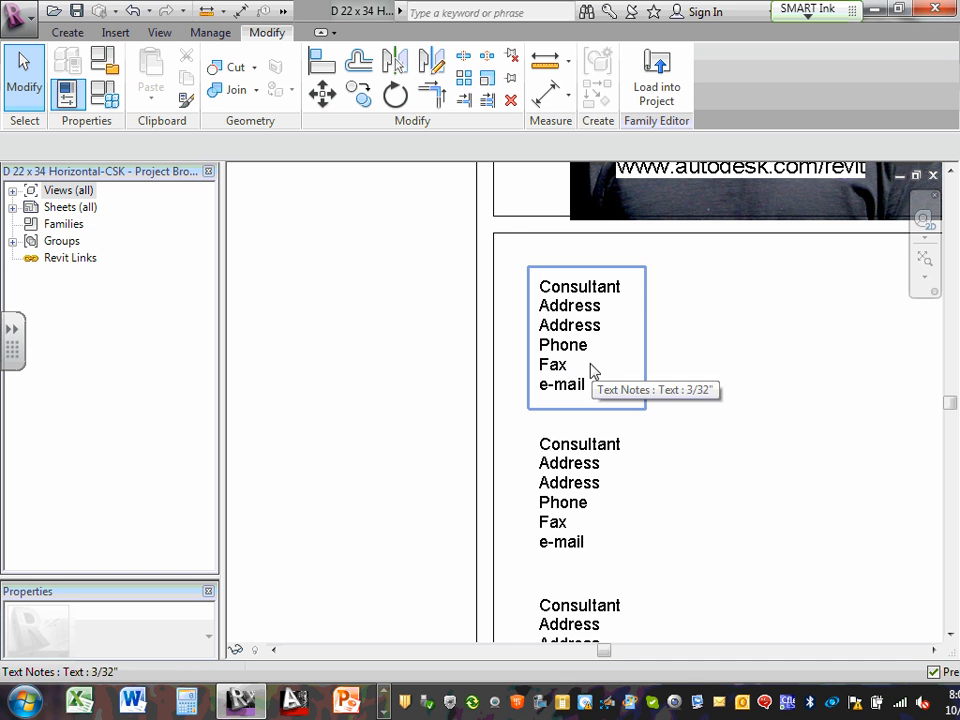
{"action": "middle_click_drag", "start_coordinate": [577, 617], "coordinate": [583, 463]}
{"action": "scroll", "coordinate": [583, 463], "scroll_direction": "up", "scroll_amount": 3}
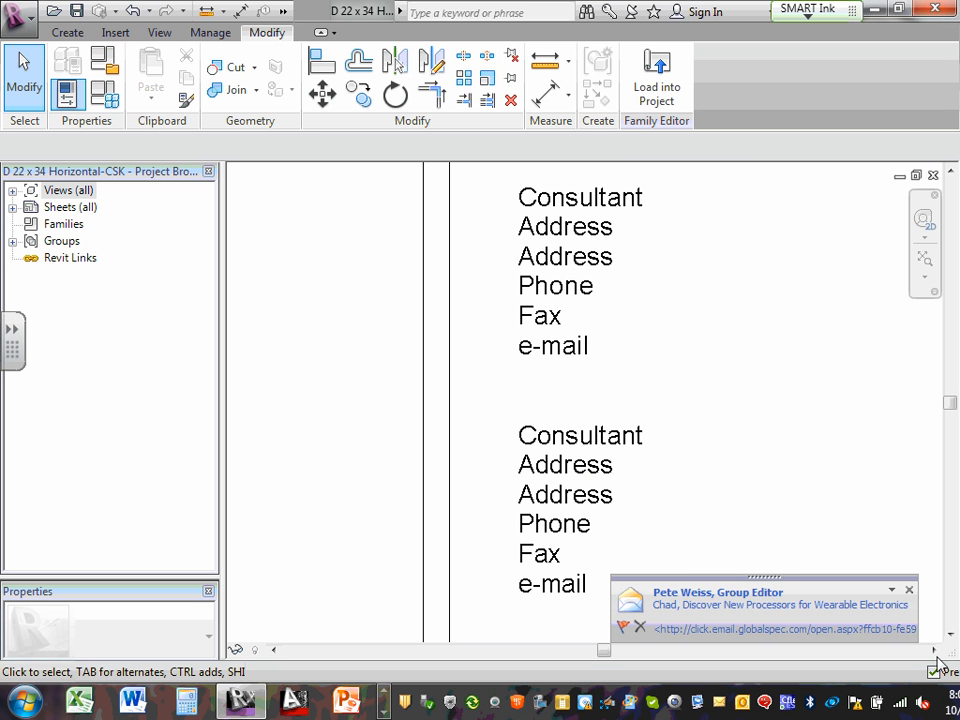
{"action": "left_click", "coordinate": [910, 592]}
{"action": "scroll", "coordinate": [741, 471], "scroll_direction": "down", "scroll_amount": 2}
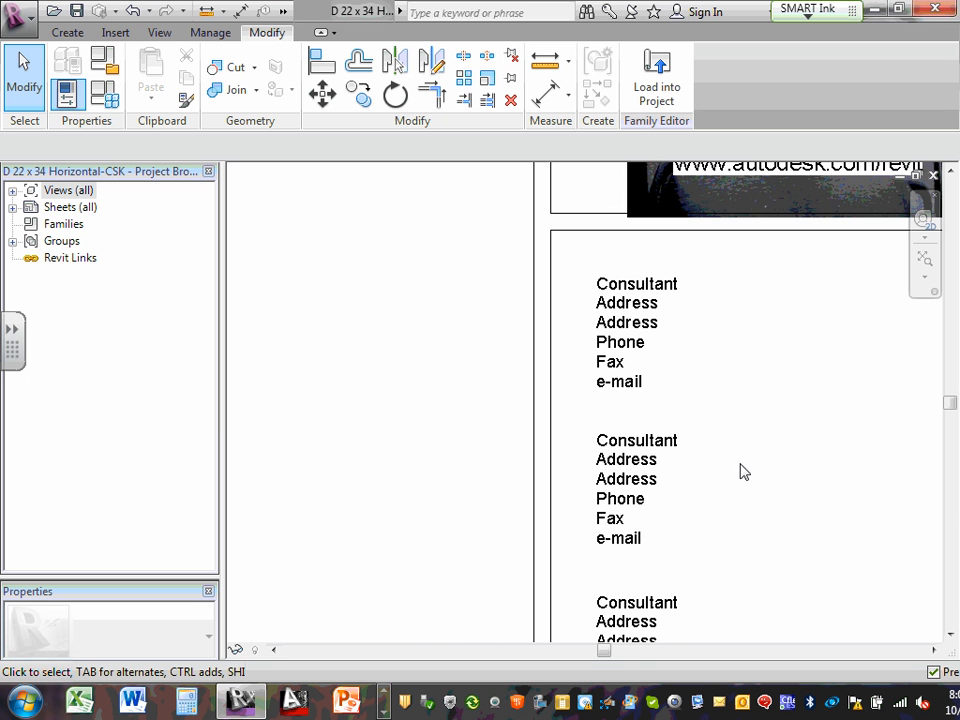
{"action": "middle_click_drag", "start_coordinate": [763, 559], "coordinate": [774, 388]}
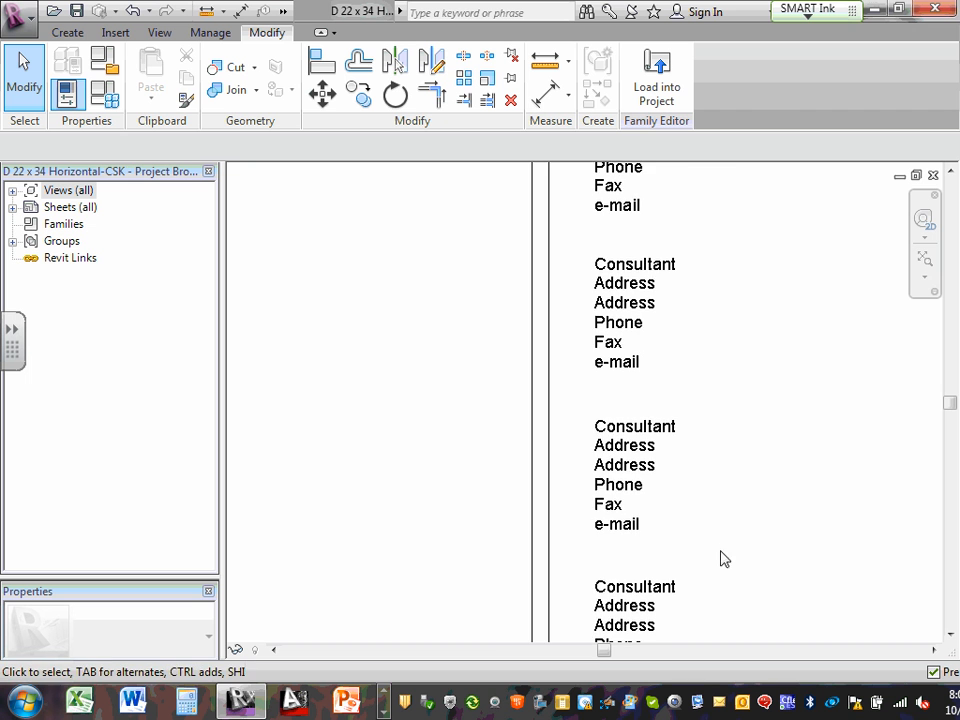
{"action": "scroll", "coordinate": [712, 550], "scroll_direction": "up", "scroll_amount": 2}
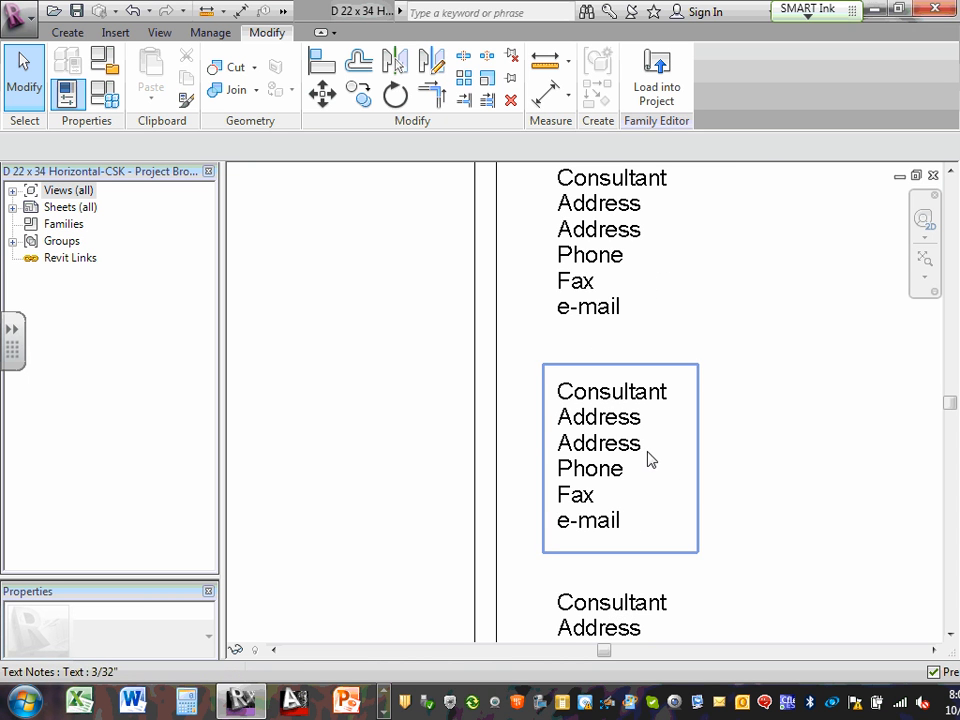
{"action": "scroll", "coordinate": [633, 461], "scroll_direction": "up", "scroll_amount": 1}
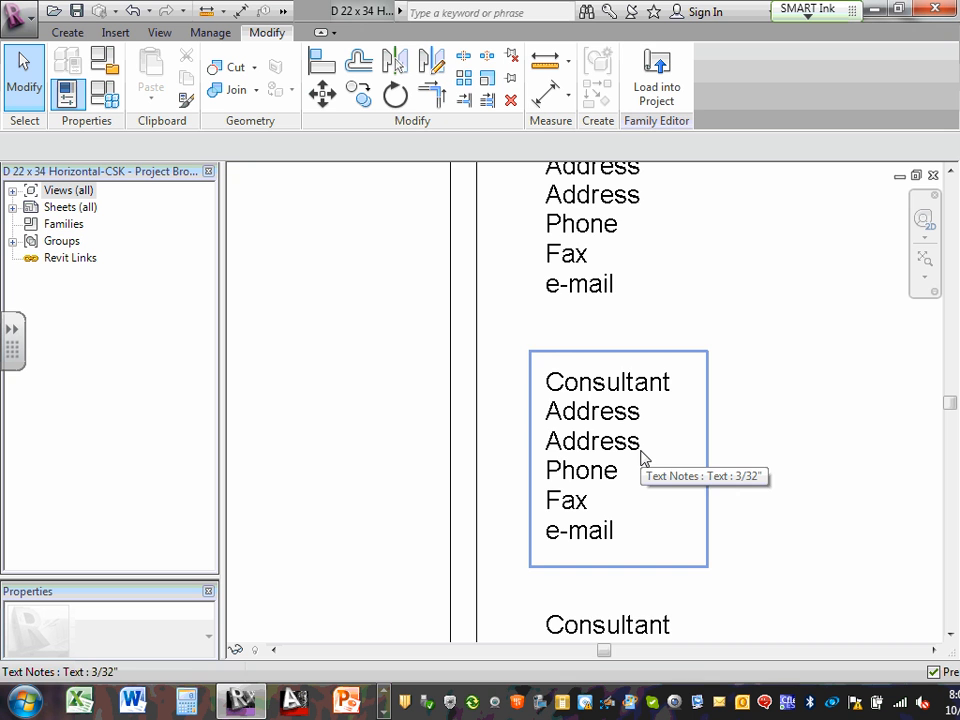
{"action": "scroll", "coordinate": [641, 458], "scroll_direction": "down", "scroll_amount": 2}
{"action": "middle_click_drag", "start_coordinate": [681, 585], "coordinate": [703, 470]}
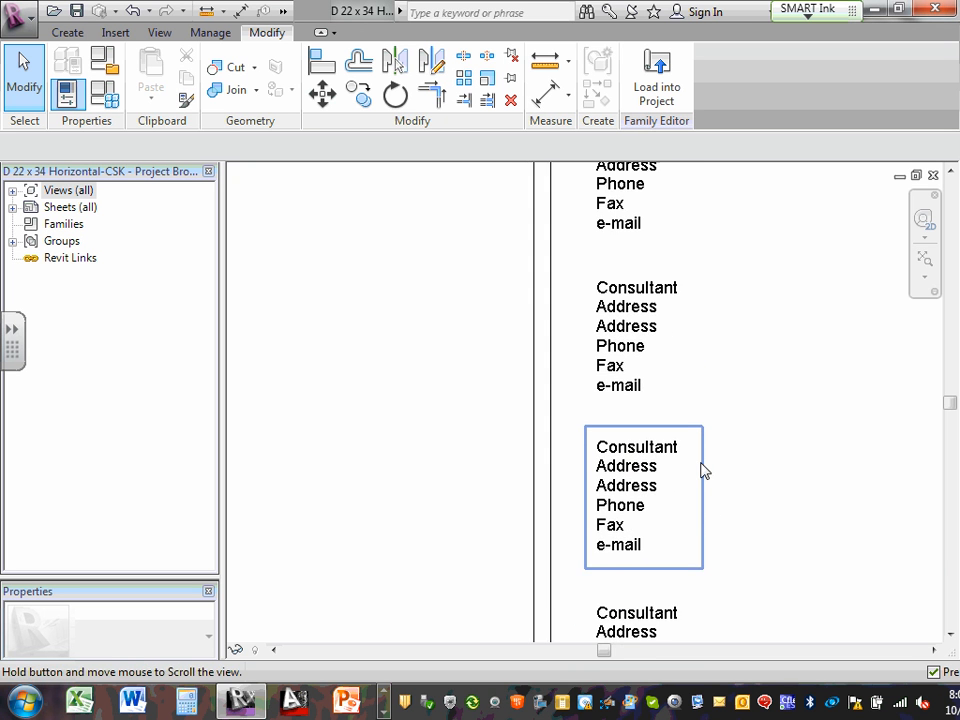
{"action": "scroll", "coordinate": [709, 506], "scroll_direction": "down", "scroll_amount": 2}
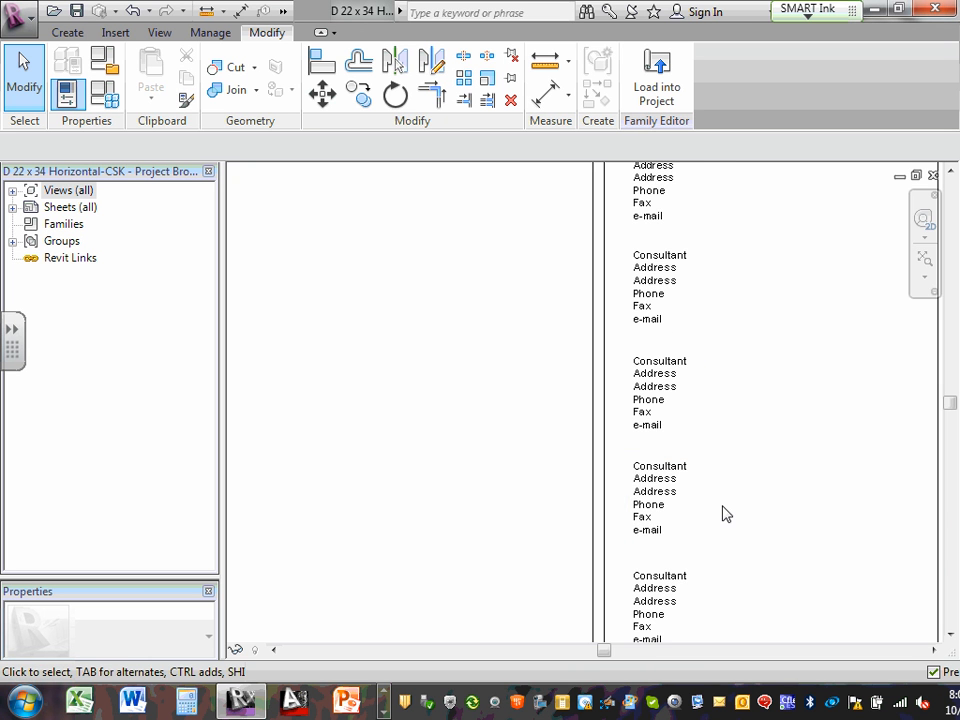
{"action": "scroll", "coordinate": [726, 514], "scroll_direction": "down", "scroll_amount": 2}
{"action": "middle_click_drag", "start_coordinate": [737, 510], "coordinate": [686, 392]}
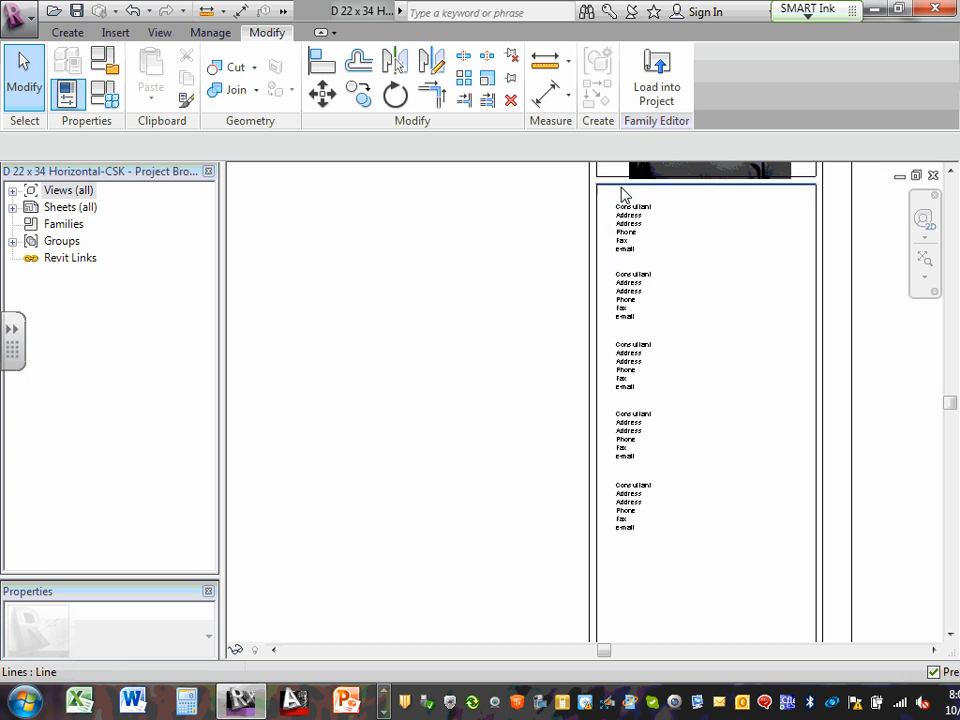
{"action": "scroll", "coordinate": [625, 200], "scroll_direction": "up", "scroll_amount": 3}
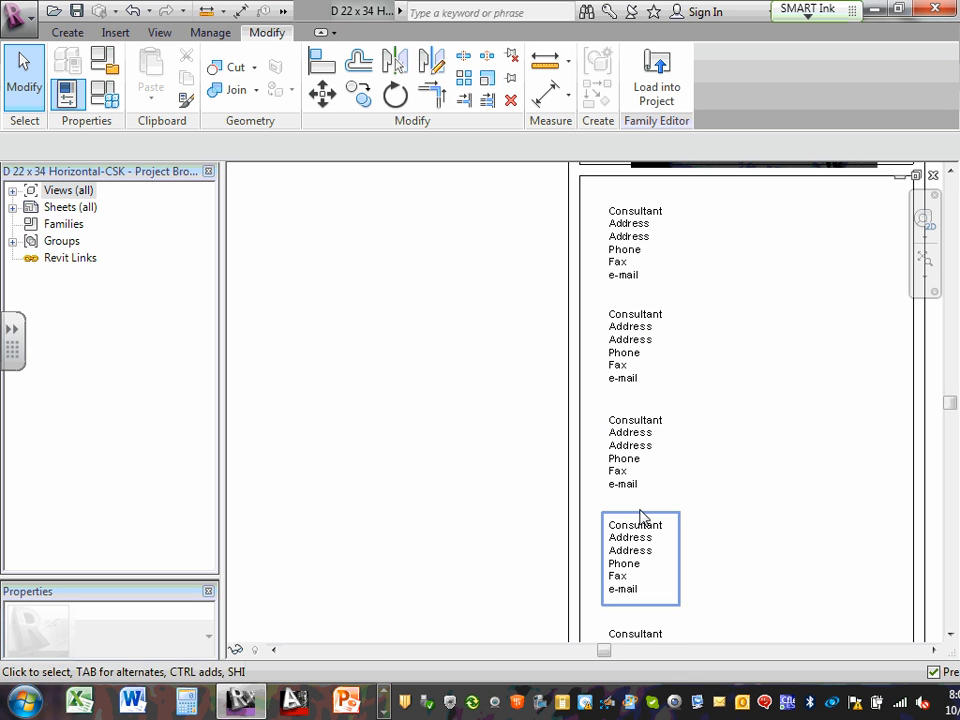
{"action": "scroll", "coordinate": [640, 522], "scroll_direction": "down", "scroll_amount": 1}
{"action": "middle_click_drag", "start_coordinate": [638, 526], "coordinate": [651, 380]}
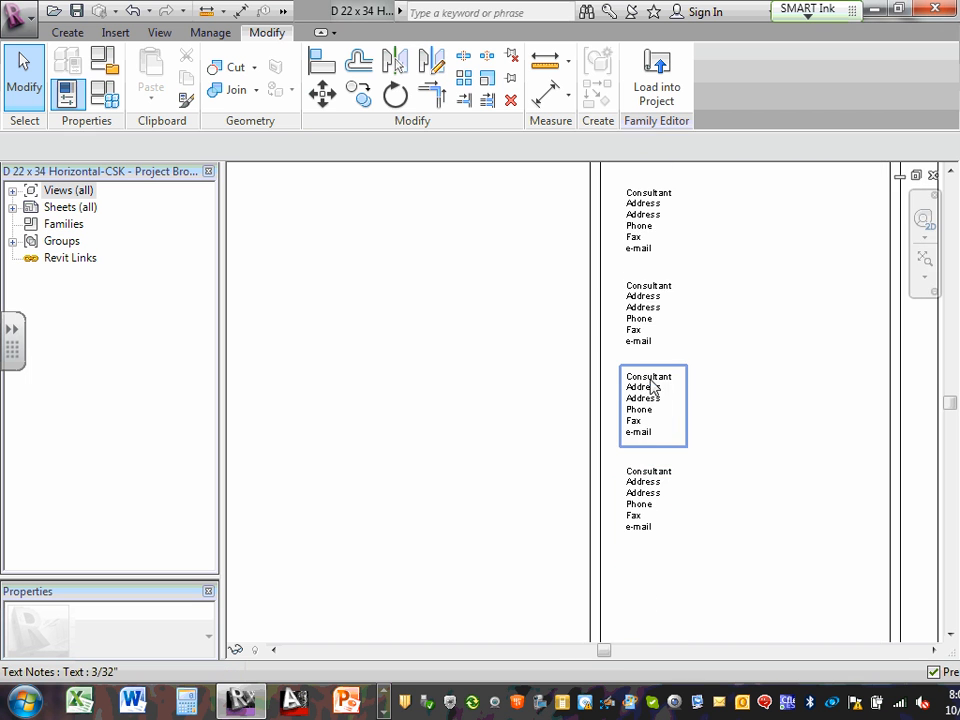
{"action": "scroll", "coordinate": [638, 394], "scroll_direction": "up", "scroll_amount": 1}
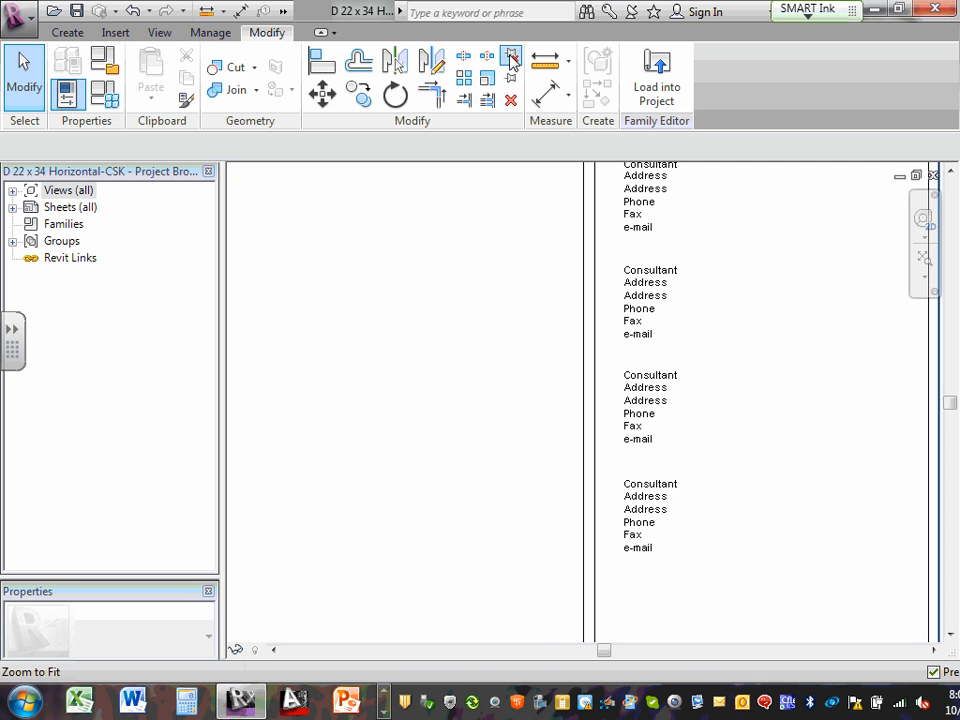
{"action": "scroll", "coordinate": [750, 221], "scroll_direction": "up", "scroll_amount": 1}
{"action": "scroll", "coordinate": [748, 252], "scroll_direction": "down", "scroll_amount": 3}
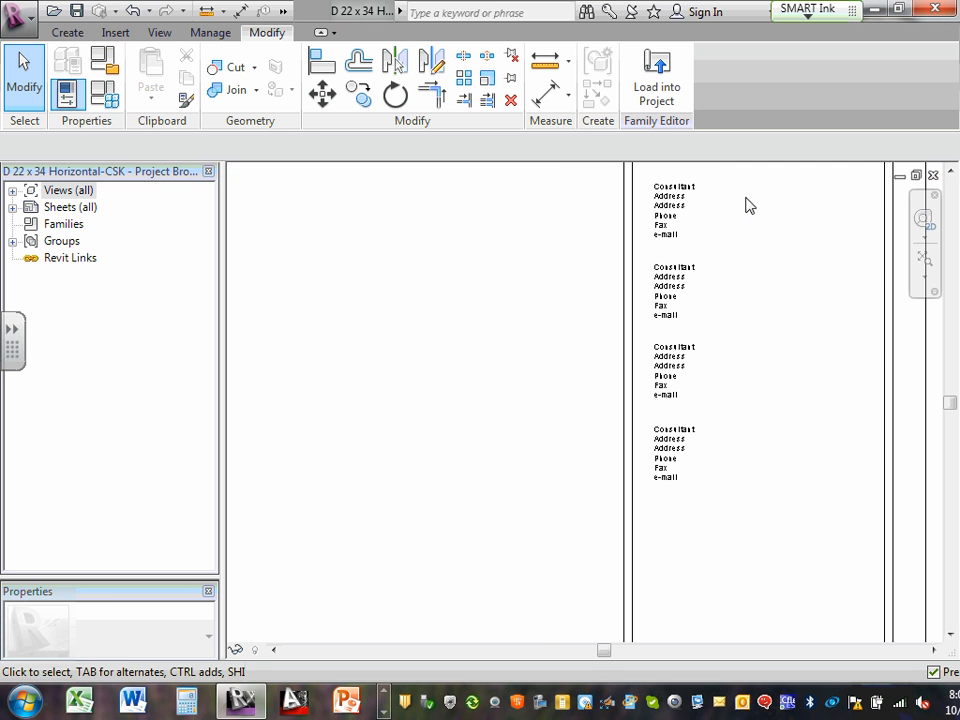
{"action": "middle_click_drag", "start_coordinate": [748, 204], "coordinate": [752, 322]}
{"action": "scroll", "coordinate": [742, 304], "scroll_direction": "up", "scroll_amount": 1}
{"action": "scroll", "coordinate": [680, 202], "scroll_direction": "up", "scroll_amount": 2}
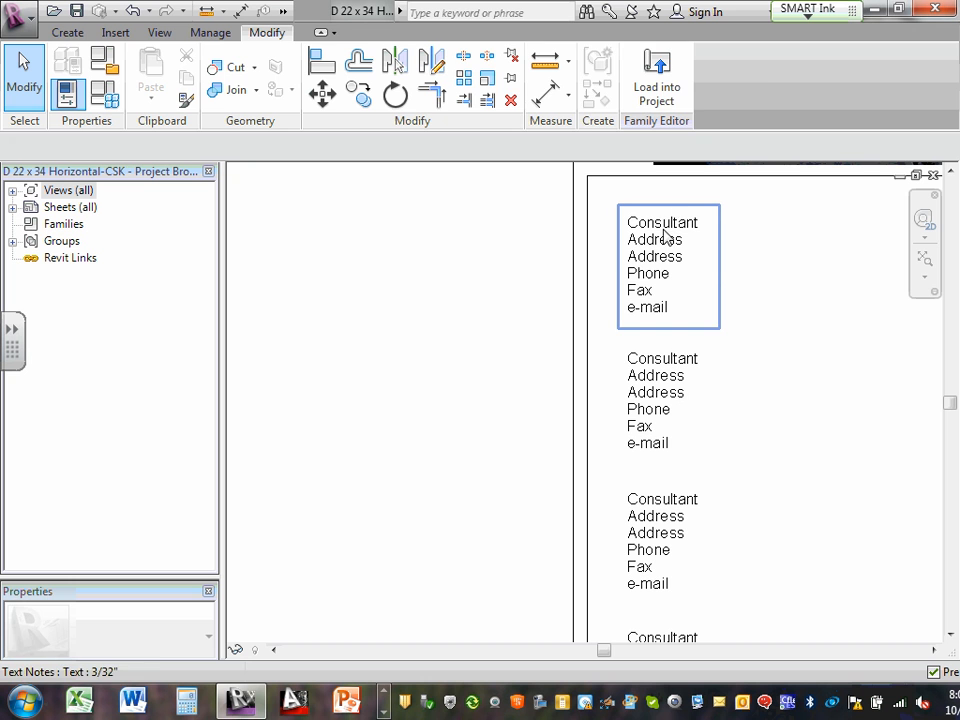
Add 'CS Engineering' as the company name at the top of the first consultant note
{"action": "double_click", "coordinate": [664, 236]}
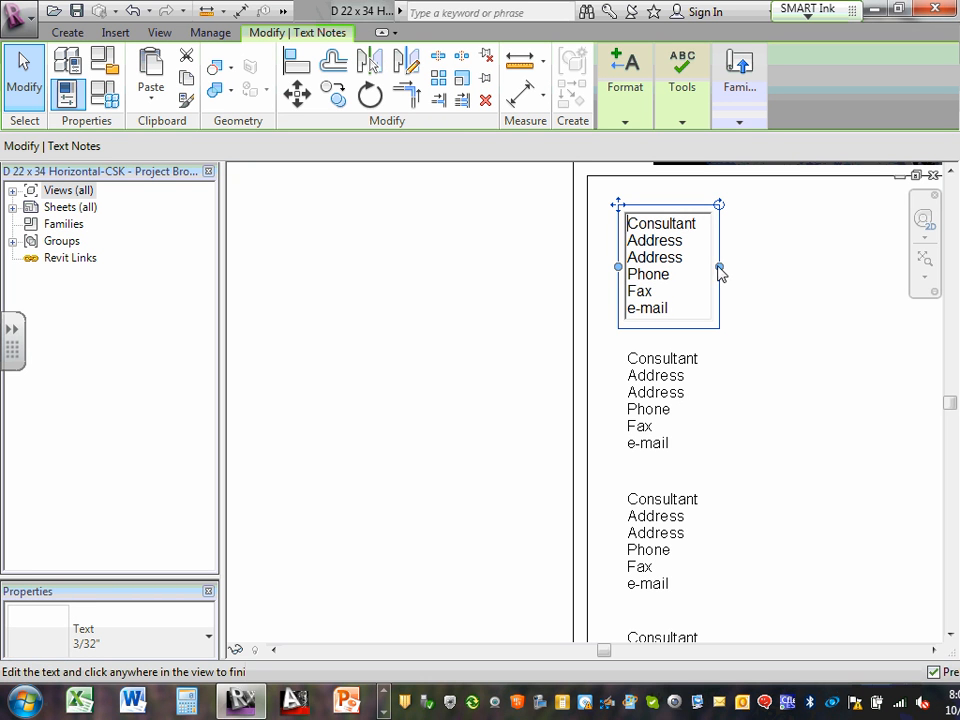
{"action": "left_click", "coordinate": [740, 272]}
{"action": "left_click", "coordinate": [697, 258]}
{"action": "key", "text": "ctrl+a"}
{"action": "left_click", "coordinate": [664, 251]}
{"action": "left_click", "coordinate": [629, 223]}
{"action": "type", "text": "CS"}
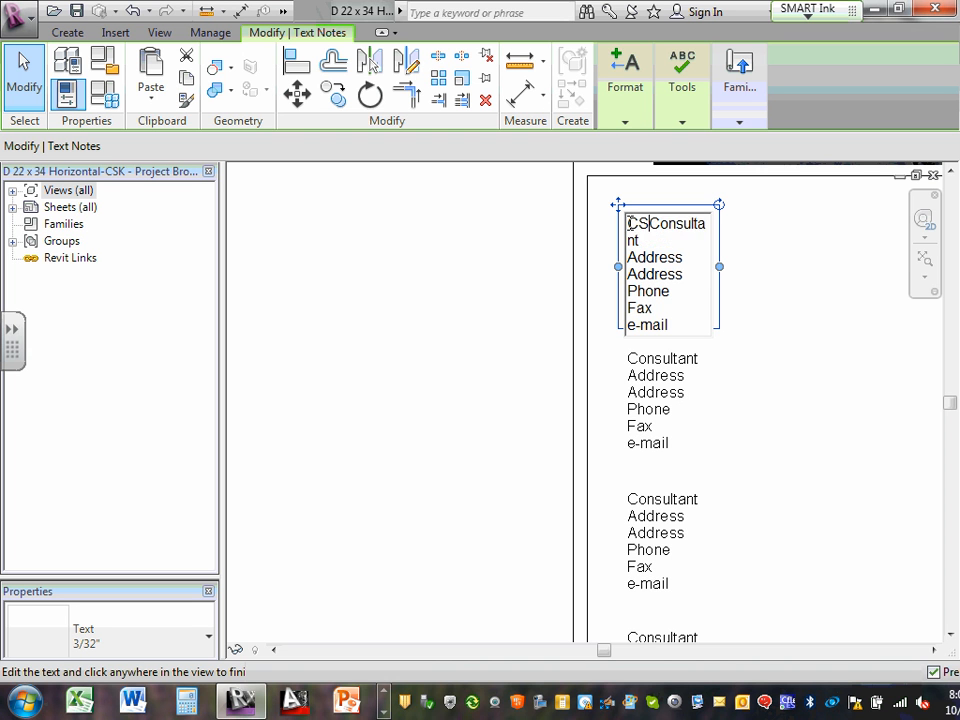
{"action": "key", "text": "Return"}
{"action": "type", "text": "Engine"}
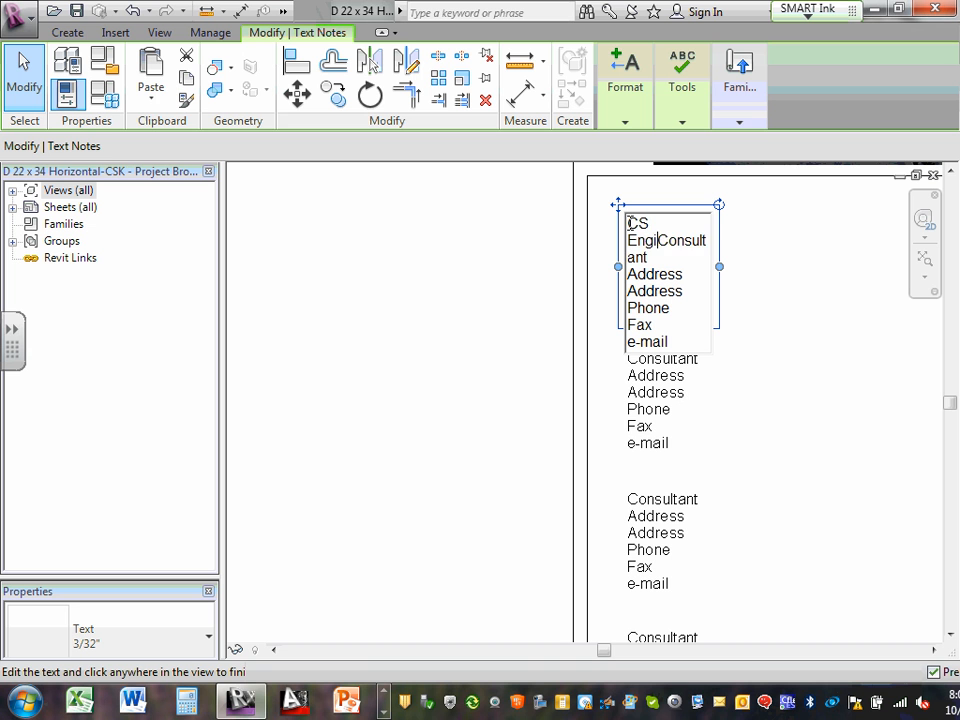
{"action": "type", "text": "ering"}
{"action": "key", "text": "Return"}
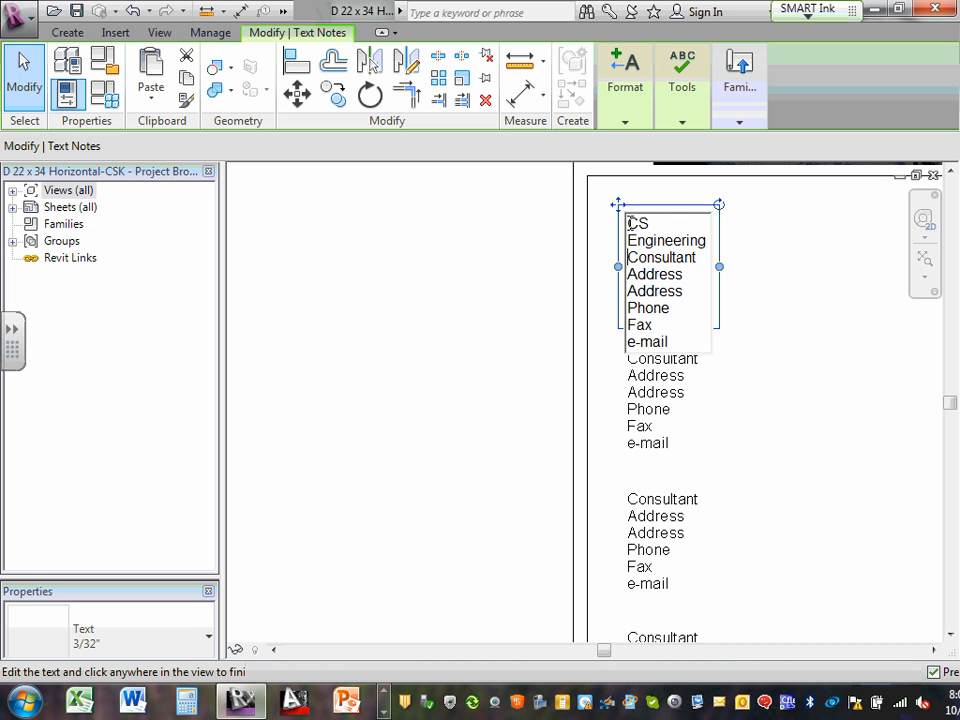
{"action": "left_click", "coordinate": [721, 268]}
Widen the note and replace the Address lines with the street address and city/ZIP line
{"action": "left_click_drag", "start_coordinate": [719, 284], "coordinate": [904, 276]}
{"action": "left_click", "coordinate": [690, 251]}
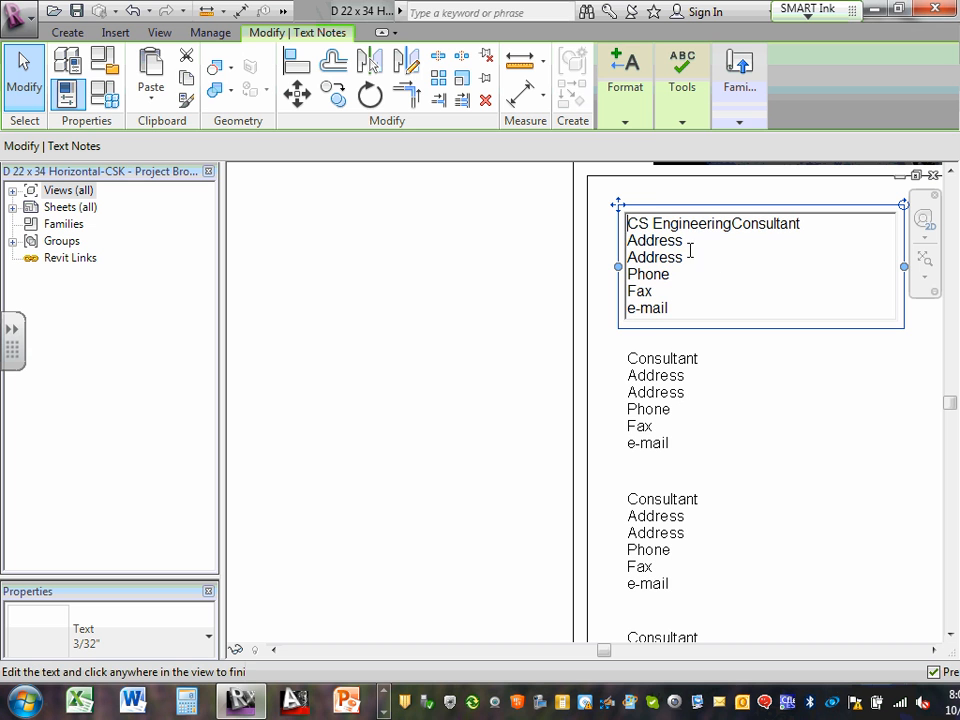
{"action": "left_click_drag", "start_coordinate": [683, 240], "coordinate": [620, 242]}
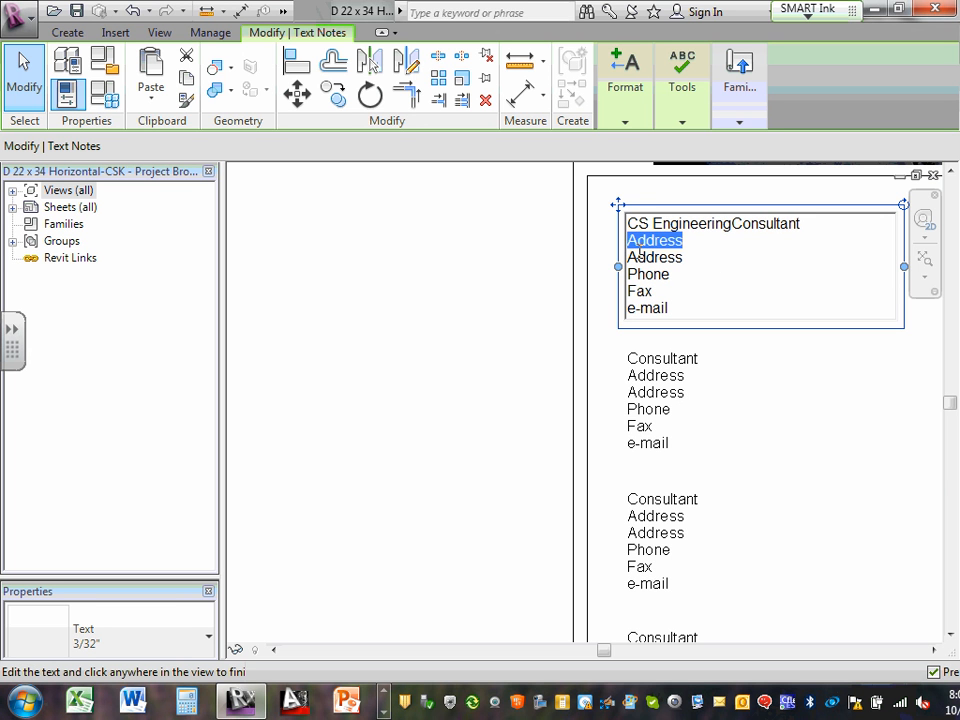
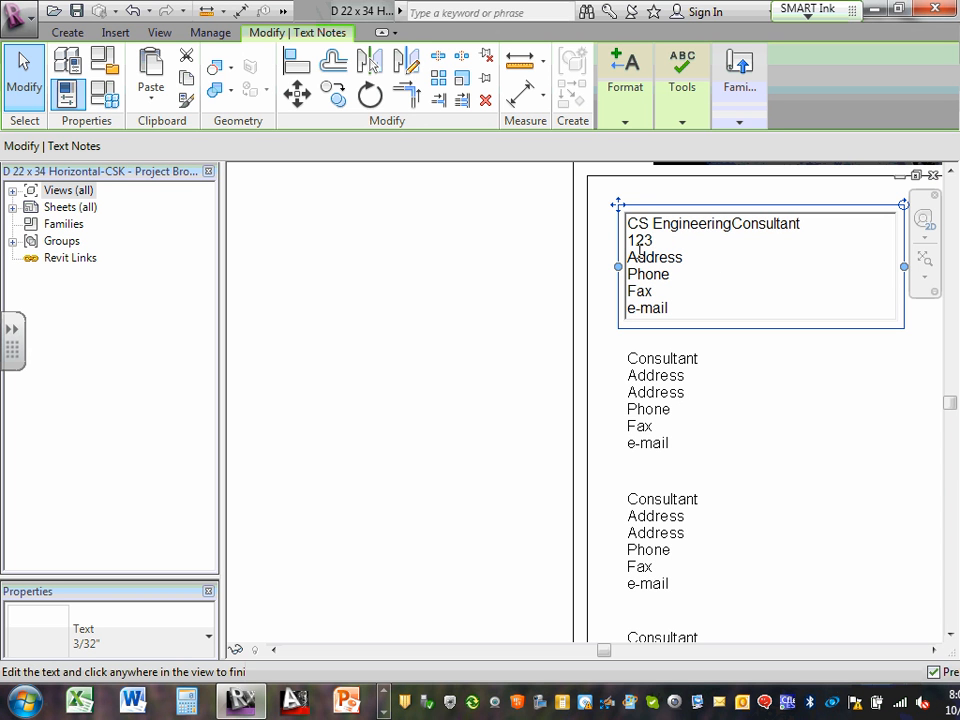
{"action": "key", "text": "Return"}
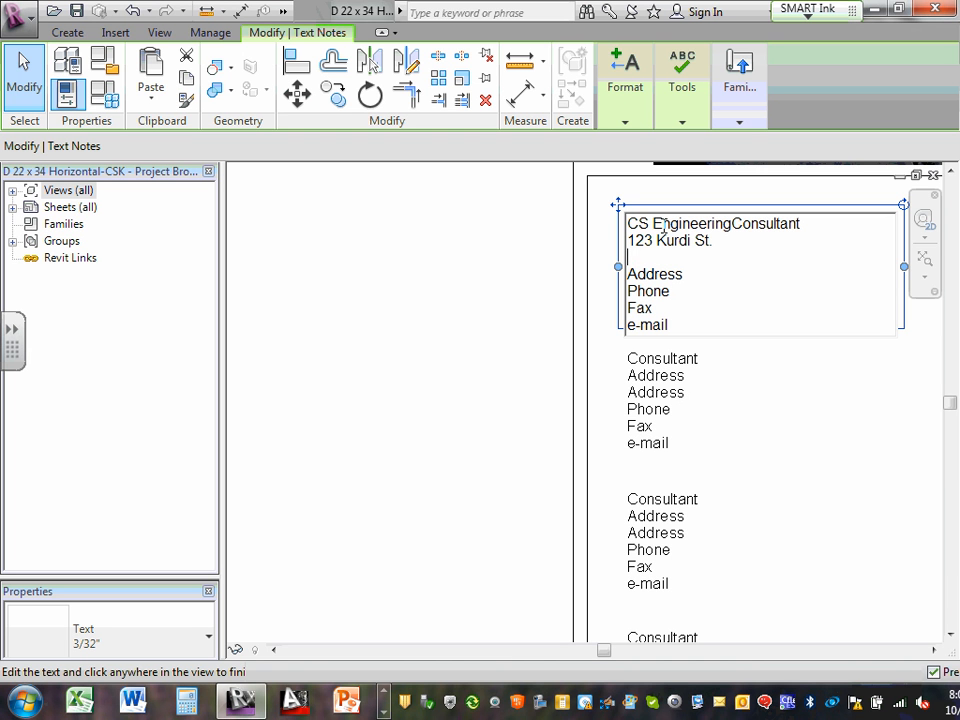
{"action": "left_click", "coordinate": [733, 224]}
{"action": "key", "text": "Delete"}
{"action": "key", "text": "Delete"}
{"action": "key", "text": "Delete"}
{"action": "key", "text": "Delete"}
{"action": "key", "text": "Delete"}
{"action": "key", "text": "Delete"}
{"action": "key", "text": "Delete"}
{"action": "key", "text": "Delete"}
{"action": "key", "text": "Delete"}
{"action": "key", "text": "Delete"}
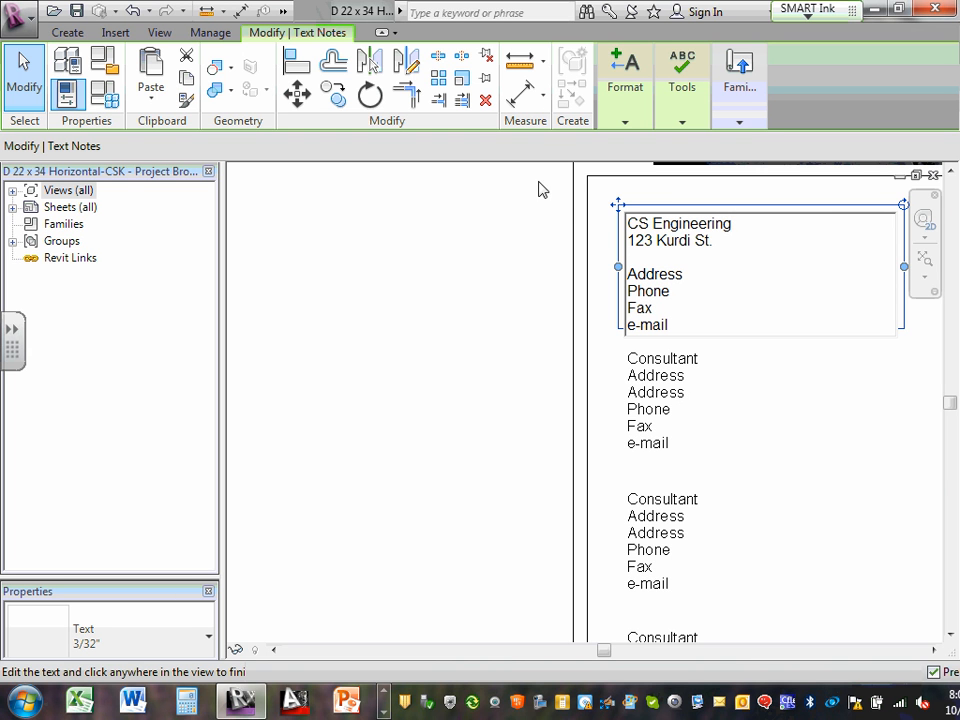
{"action": "left_click", "coordinate": [651, 258]}
{"action": "type", "text": "Bloomington"}
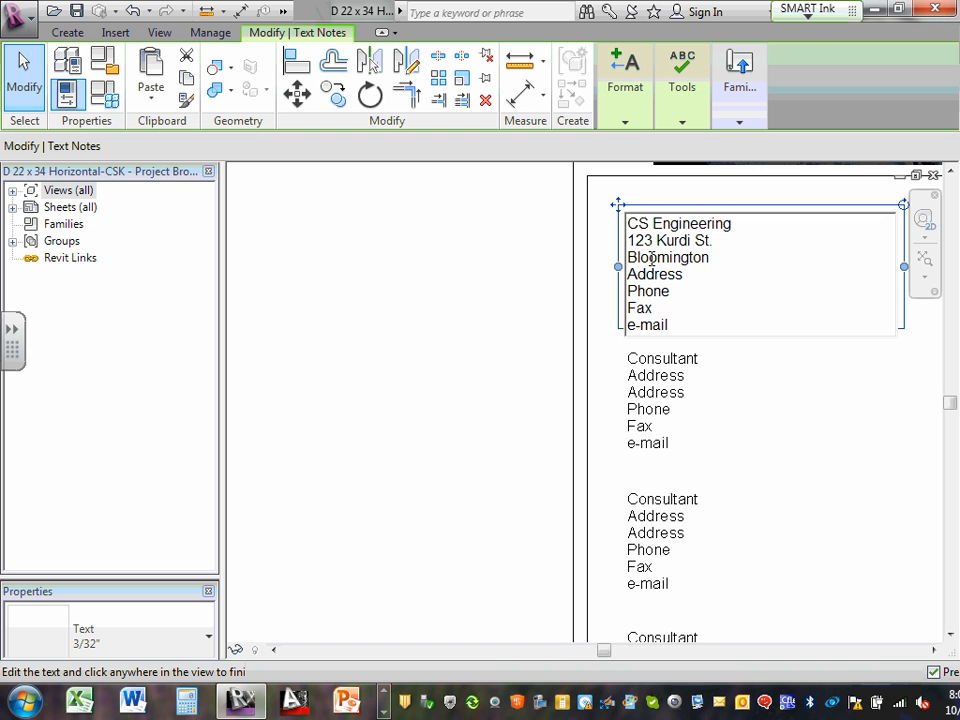
{"action": "type", "text": ", MN 44331"}
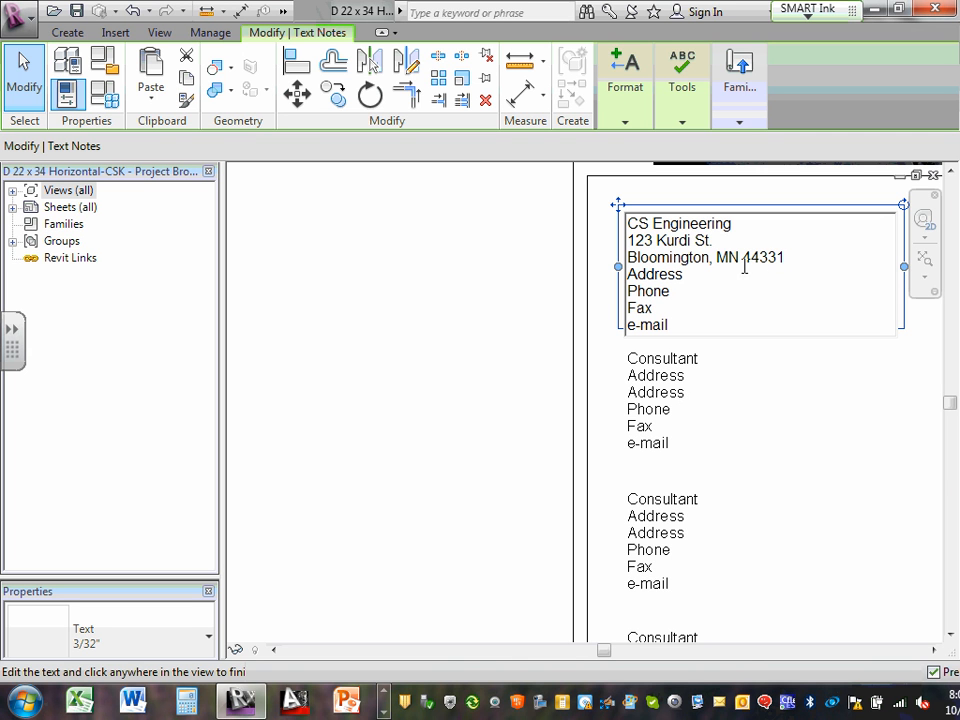
{"action": "left_click_drag", "start_coordinate": [768, 258], "coordinate": [779, 258]}
{"action": "key", "text": "Delete"}
Replace the Phone placeholder with the phone number, remove the Fax line, and enter the e-mail address
{"action": "left_click", "coordinate": [695, 277]}
{"action": "left_click_drag", "start_coordinate": [695, 277], "coordinate": [626, 273]}
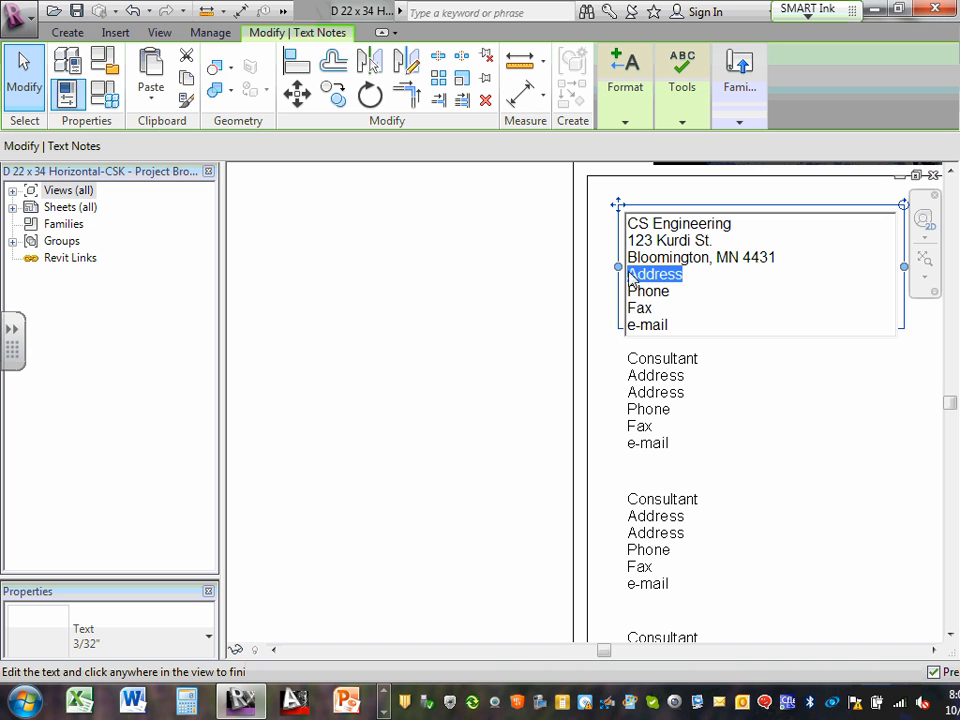
{"action": "key", "text": "Delete"}
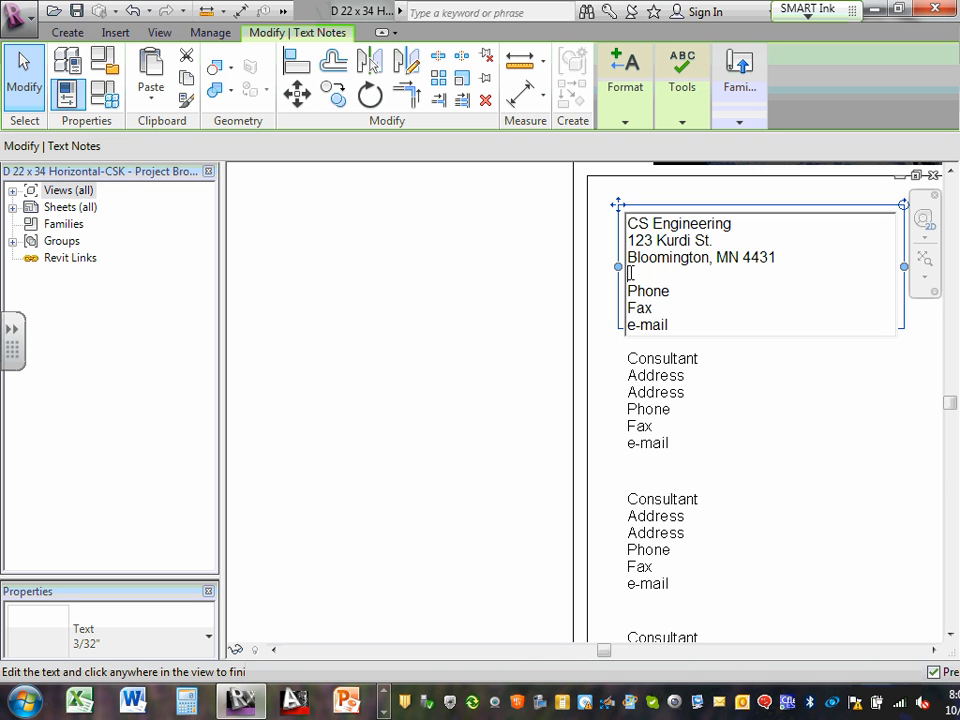
{"action": "key", "text": "Delete"}
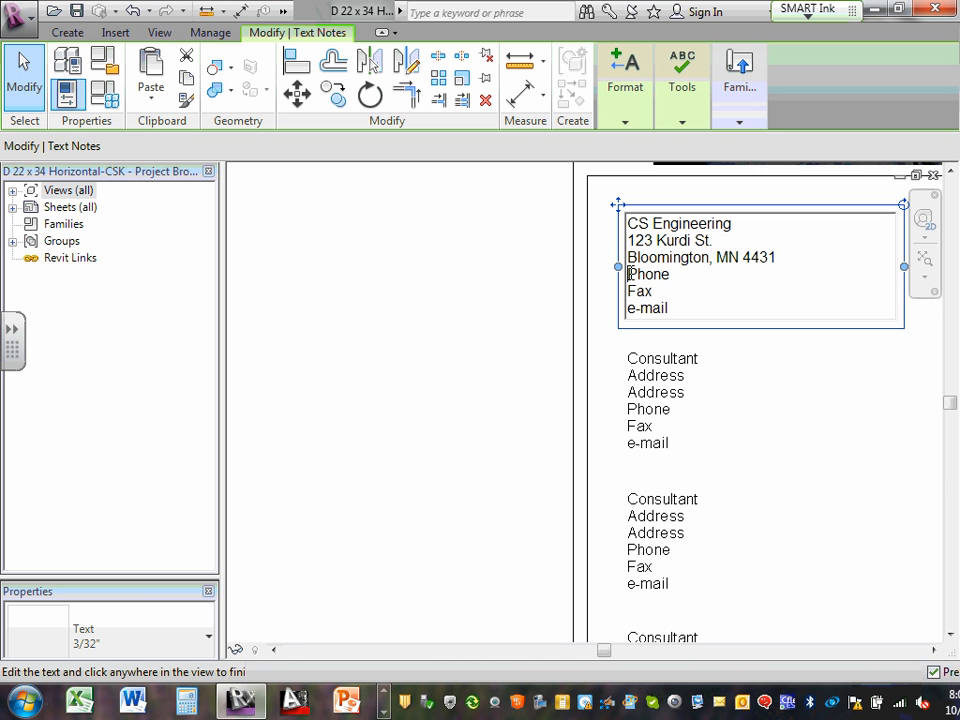
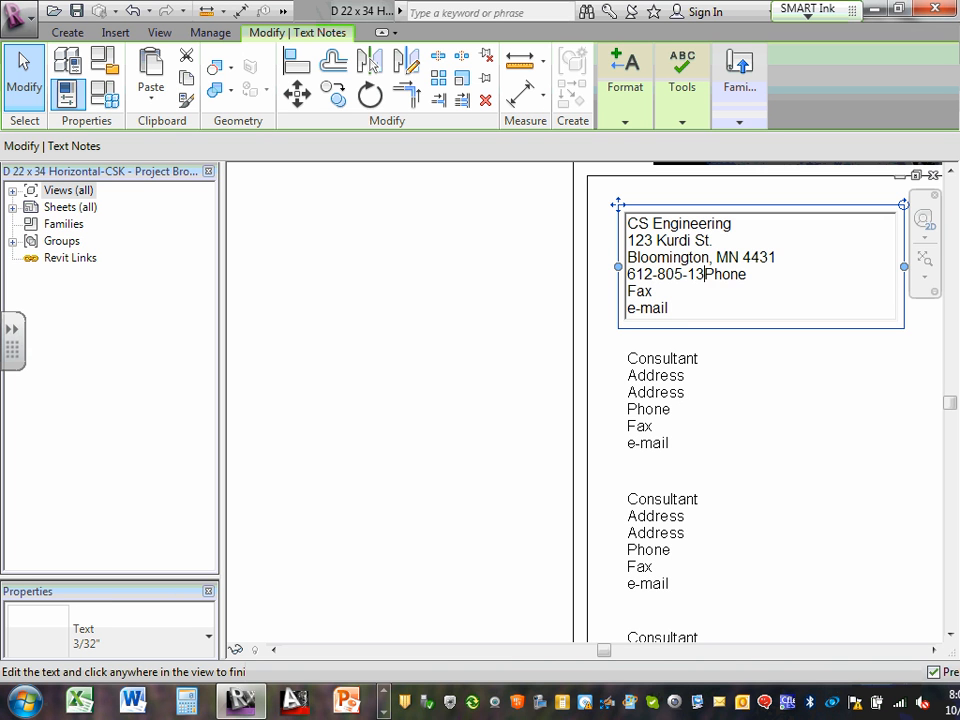
{"action": "key", "text": "Delete"}
{"action": "key", "text": "Delete"}
{"action": "key", "text": "Delete"}
{"action": "key", "text": "Delete"}
{"action": "key", "text": "Delete"}
{"action": "key", "text": "Delete"}
{"action": "key", "text": "Return"}
{"action": "left_click_drag", "start_coordinate": [662, 290], "coordinate": [624, 291]}
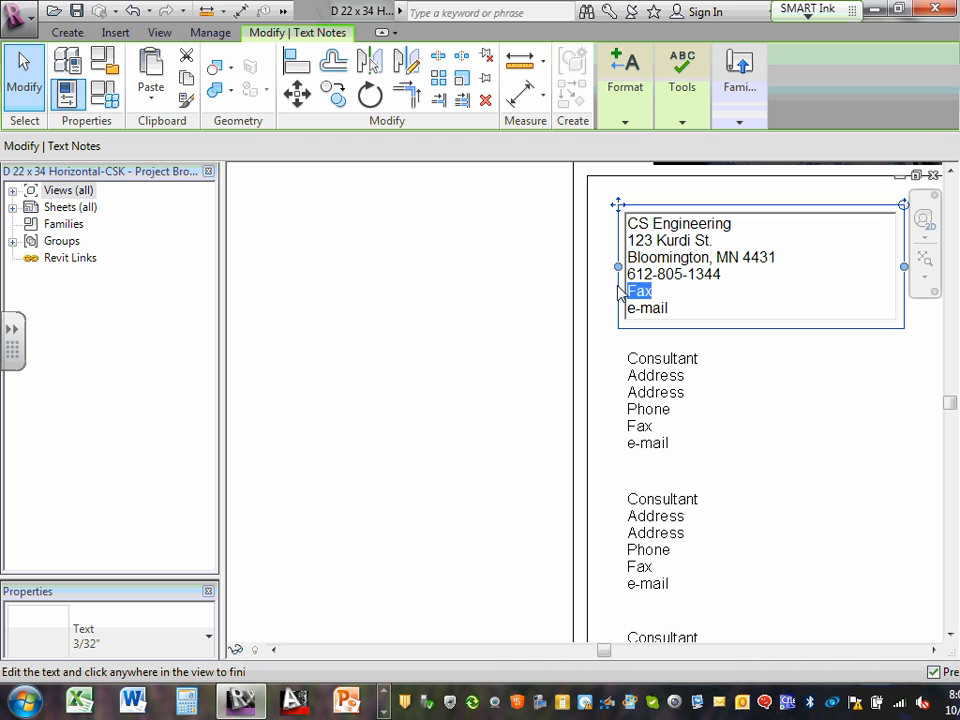
{"action": "key", "text": "Delete"}
{"action": "key", "text": "Delete"}
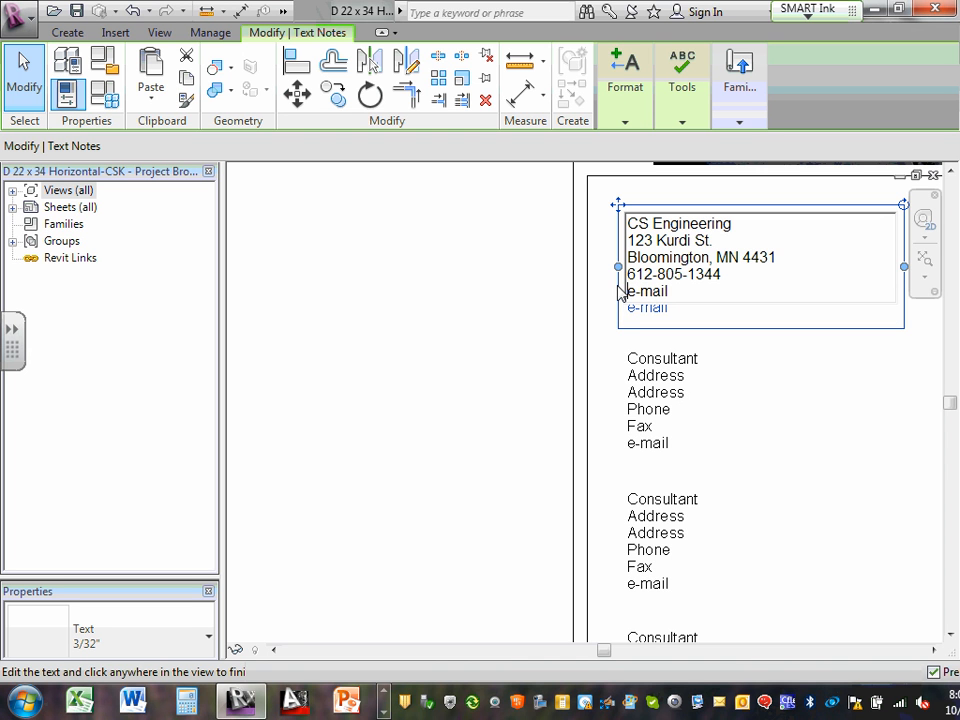
{"action": "left_click_drag", "start_coordinate": [707, 287], "coordinate": [624, 291]}
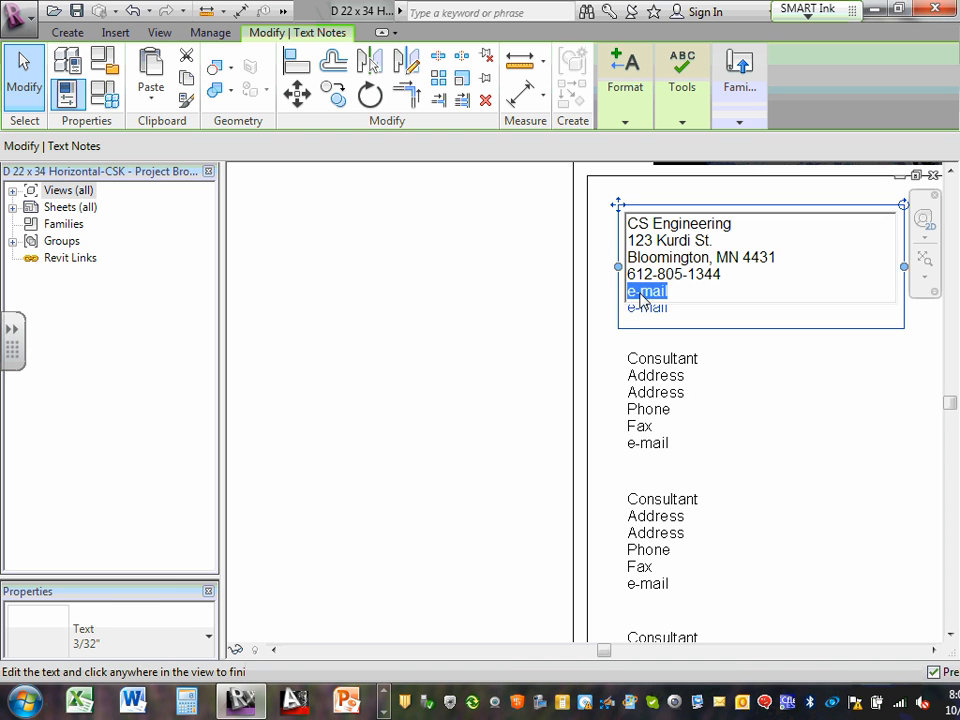
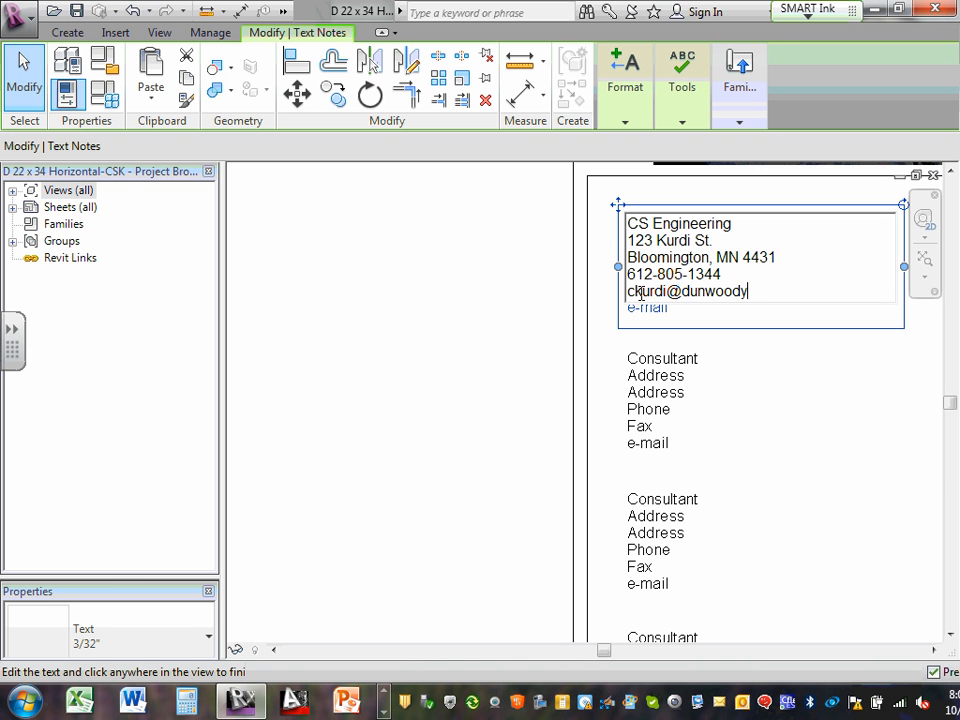
{"action": "left_click", "coordinate": [690, 308]}
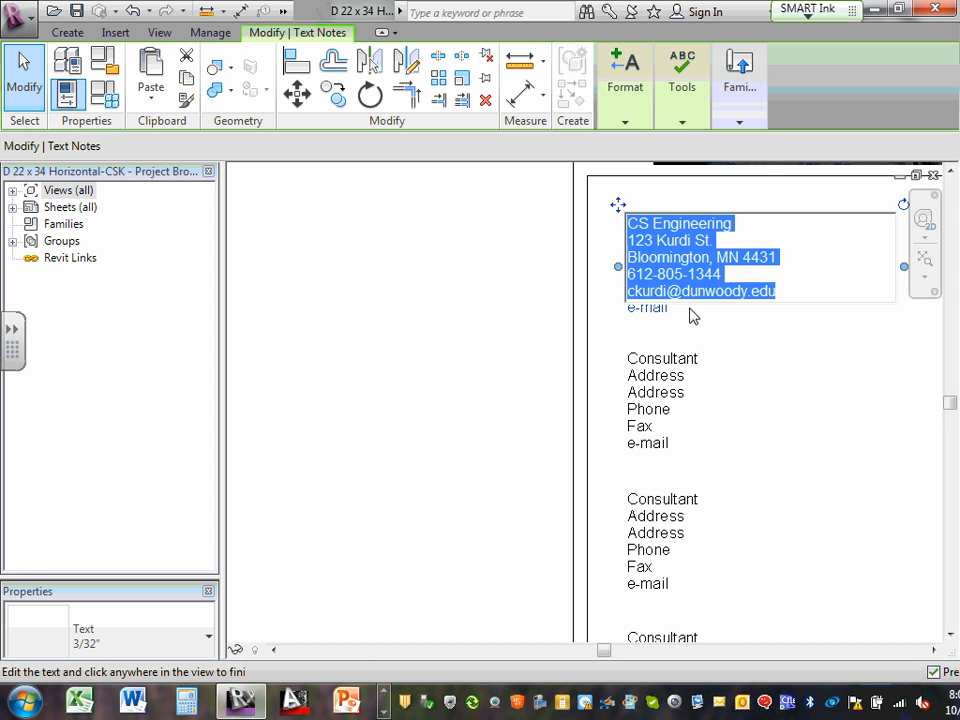
{"action": "left_click", "coordinate": [793, 360]}
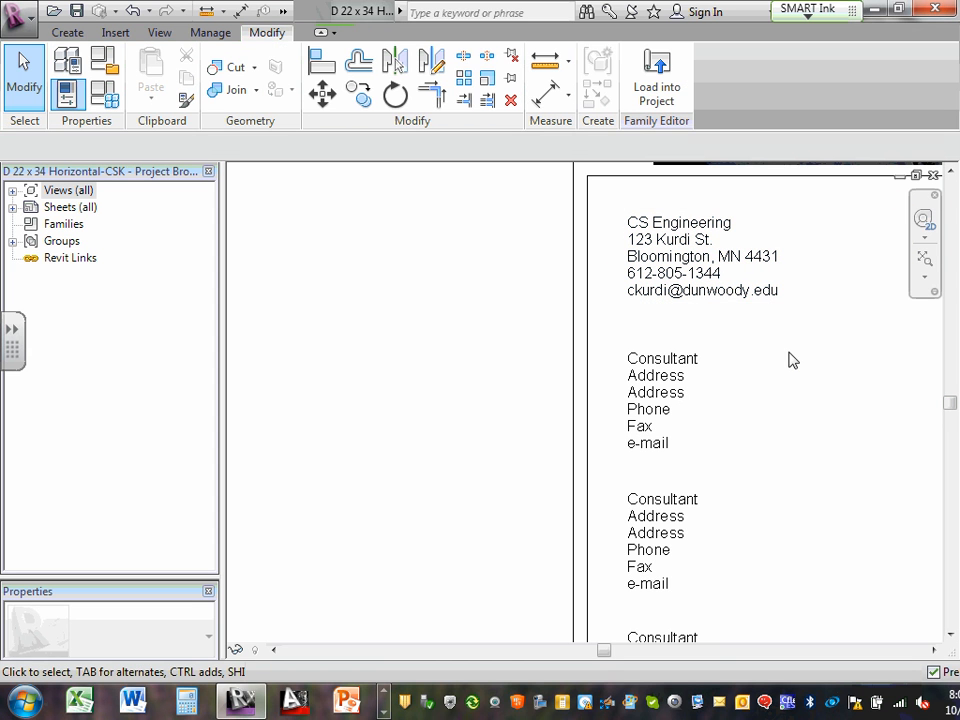
{"action": "scroll", "coordinate": [866, 270], "scroll_direction": "up", "scroll_amount": 2}
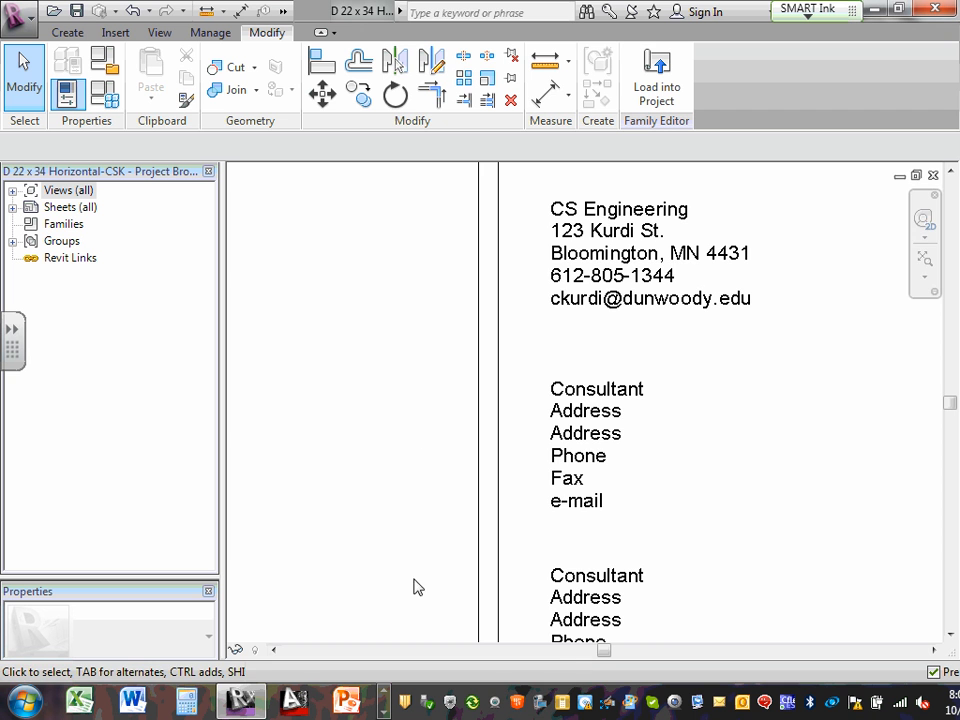
{"action": "scroll", "coordinate": [668, 434], "scroll_direction": "down", "scroll_amount": 5}
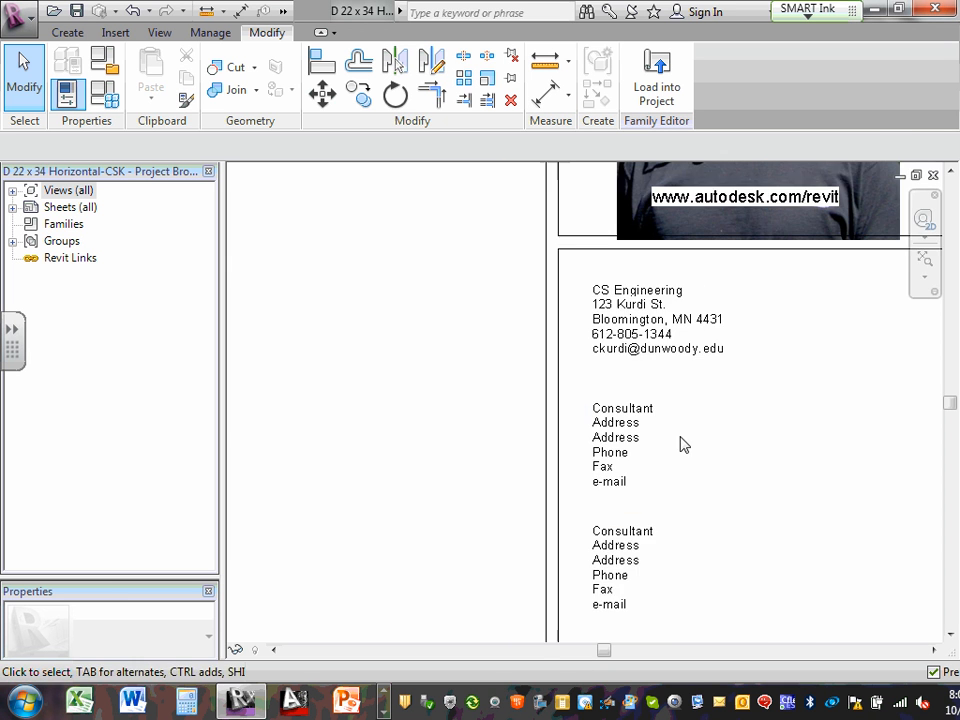
{"action": "scroll", "coordinate": [676, 427], "scroll_direction": "down", "scroll_amount": 2}
{"action": "middle_click_drag", "start_coordinate": [572, 465], "coordinate": [602, 371]}
{"action": "middle_click_drag", "start_coordinate": [590, 521], "coordinate": [612, 493]}
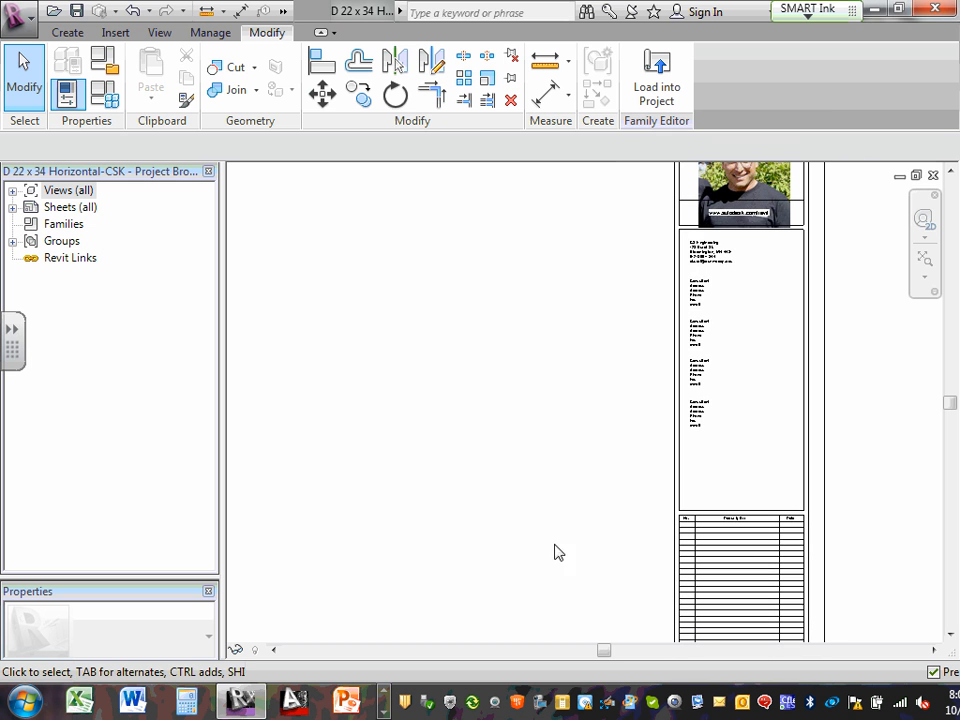
Deselect the label and bring the photo and consultant notes into view
{"action": "left_click", "coordinate": [385, 692]}
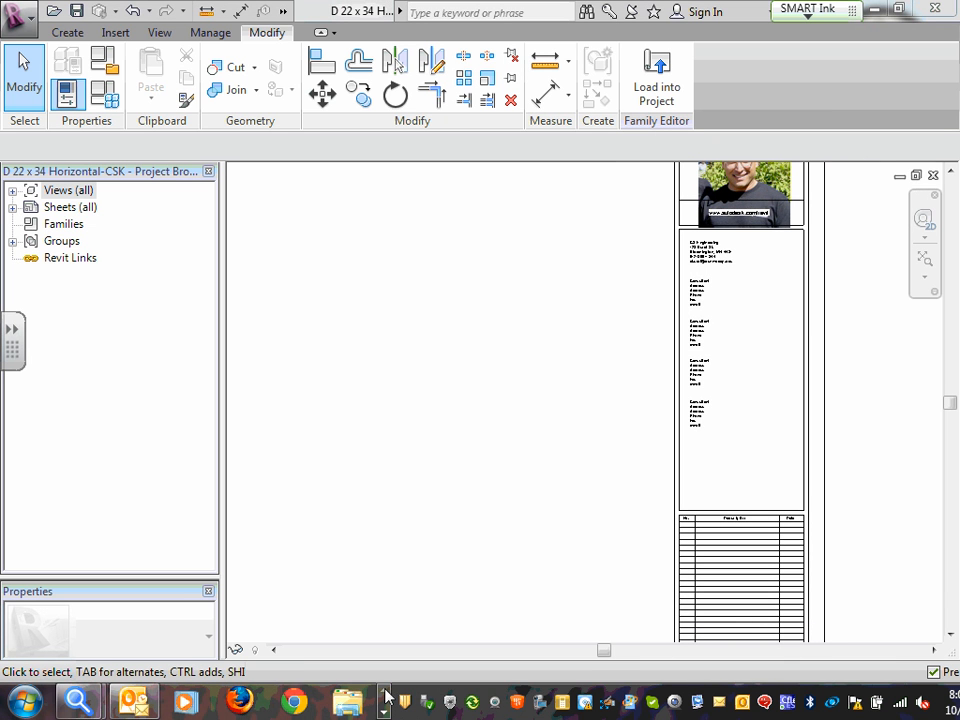
{"action": "left_click", "coordinate": [383, 711]}
{"action": "left_click", "coordinate": [383, 711]}
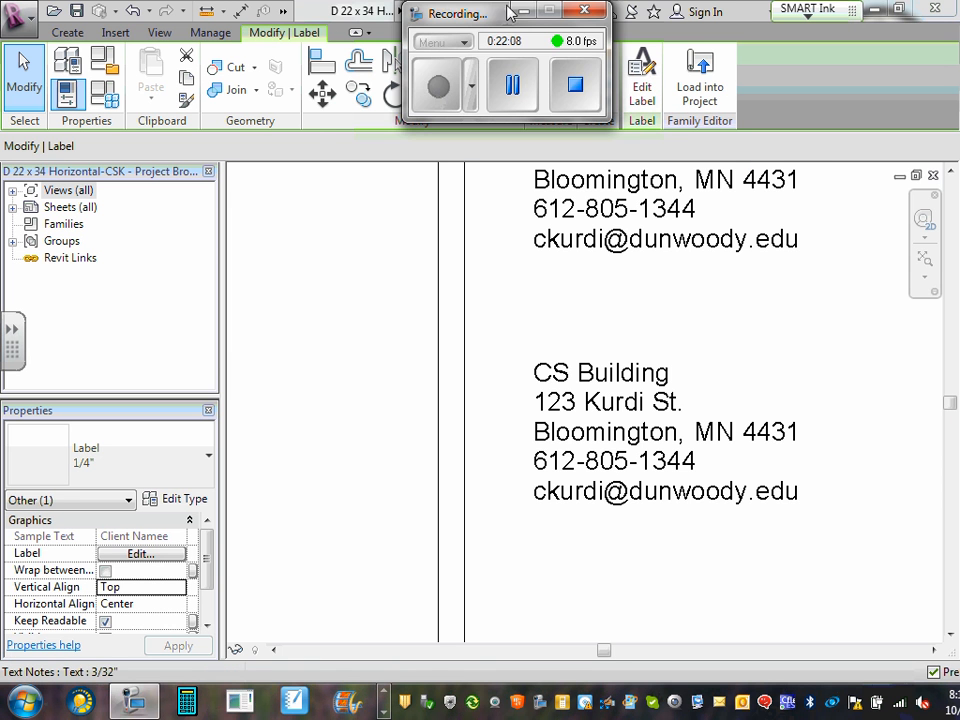
{"action": "left_click", "coordinate": [385, 272]}
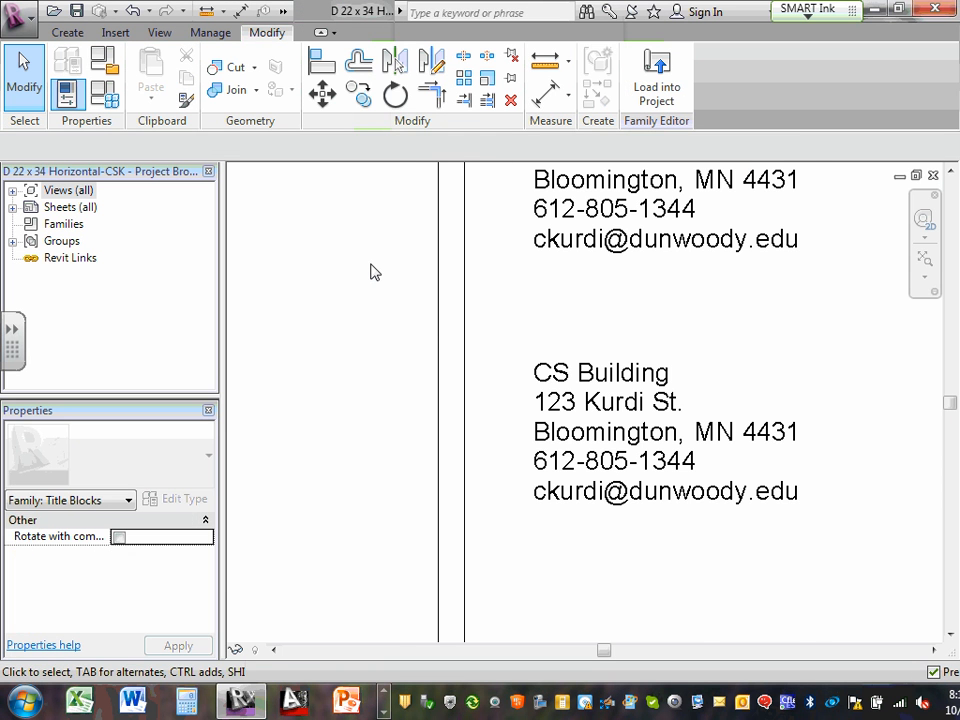
{"action": "scroll", "coordinate": [521, 279], "scroll_direction": "down", "scroll_amount": 5}
{"action": "middle_click_drag", "start_coordinate": [557, 266], "coordinate": [607, 435]}
{"action": "scroll", "coordinate": [576, 334], "scroll_direction": "up", "scroll_amount": 2}
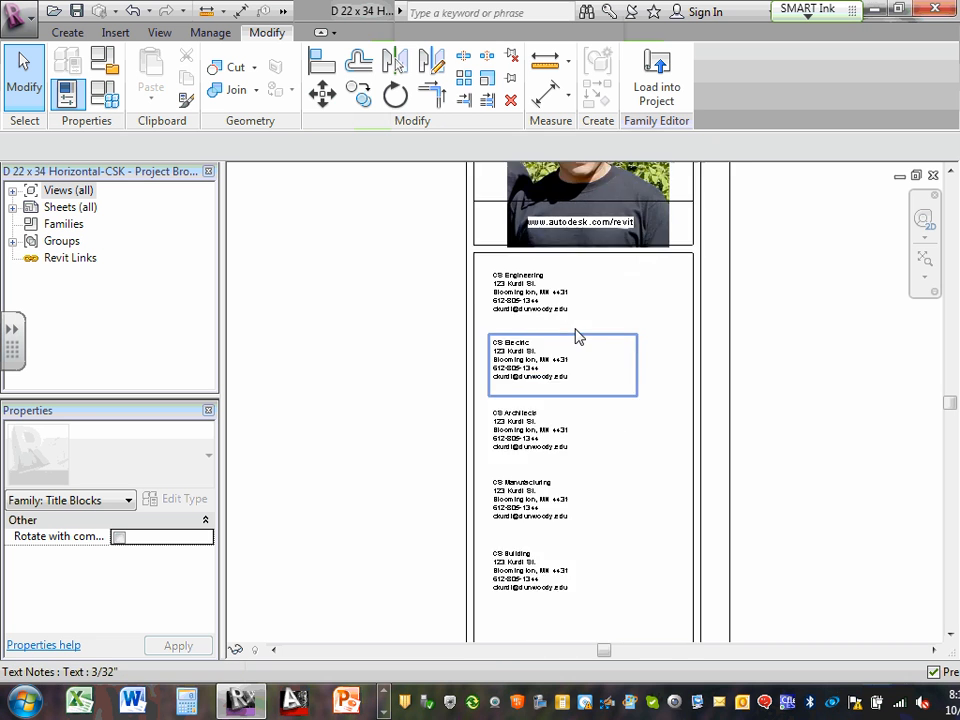
{"action": "scroll", "coordinate": [579, 332], "scroll_direction": "down", "scroll_amount": 2}
{"action": "scroll", "coordinate": [543, 463], "scroll_direction": "up", "scroll_amount": 4}
{"action": "scroll", "coordinate": [543, 464], "scroll_direction": "up", "scroll_amount": 3}
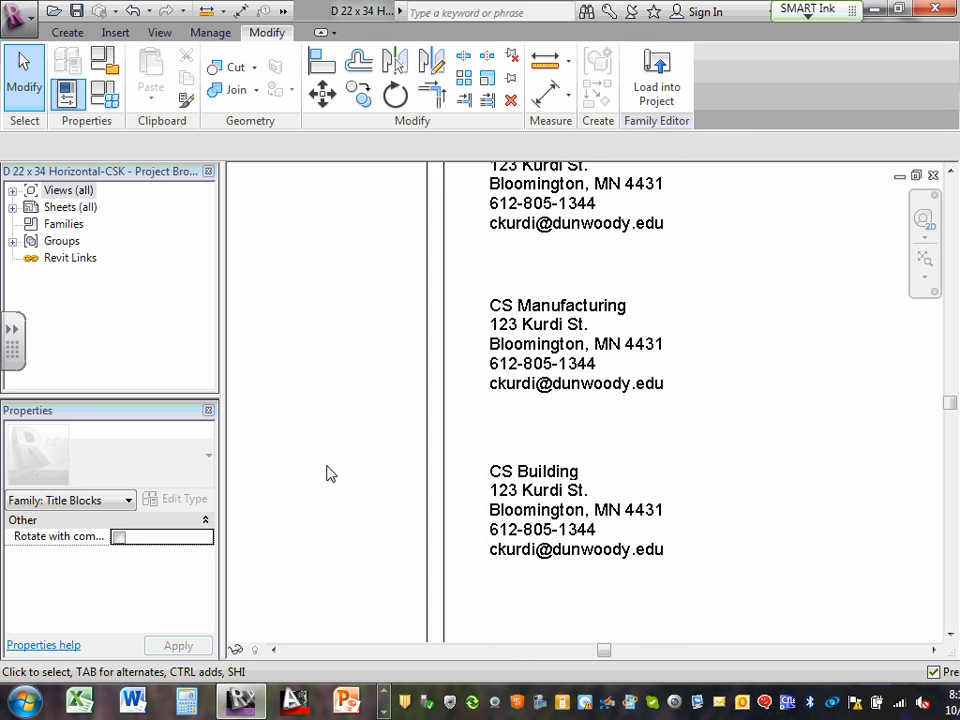
Pan down past the revision table to the title block labels
{"action": "middle_click_drag", "start_coordinate": [328, 472], "coordinate": [493, 281]}
{"action": "scroll", "coordinate": [493, 281], "scroll_direction": "up", "scroll_amount": 1}
{"action": "scroll", "coordinate": [492, 438], "scroll_direction": "down", "scroll_amount": 4}
{"action": "scroll", "coordinate": [586, 430], "scroll_direction": "down", "scroll_amount": 1}
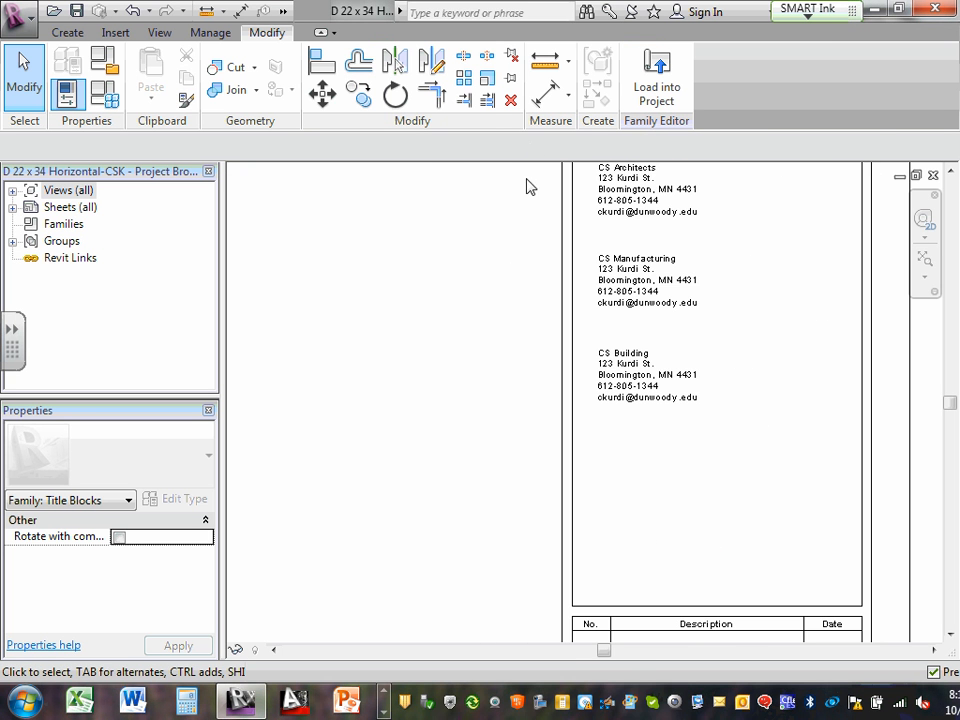
{"action": "middle_click_drag", "start_coordinate": [544, 601], "coordinate": [514, 214]}
{"action": "scroll", "coordinate": [620, 370], "scroll_direction": "up", "scroll_amount": 2}
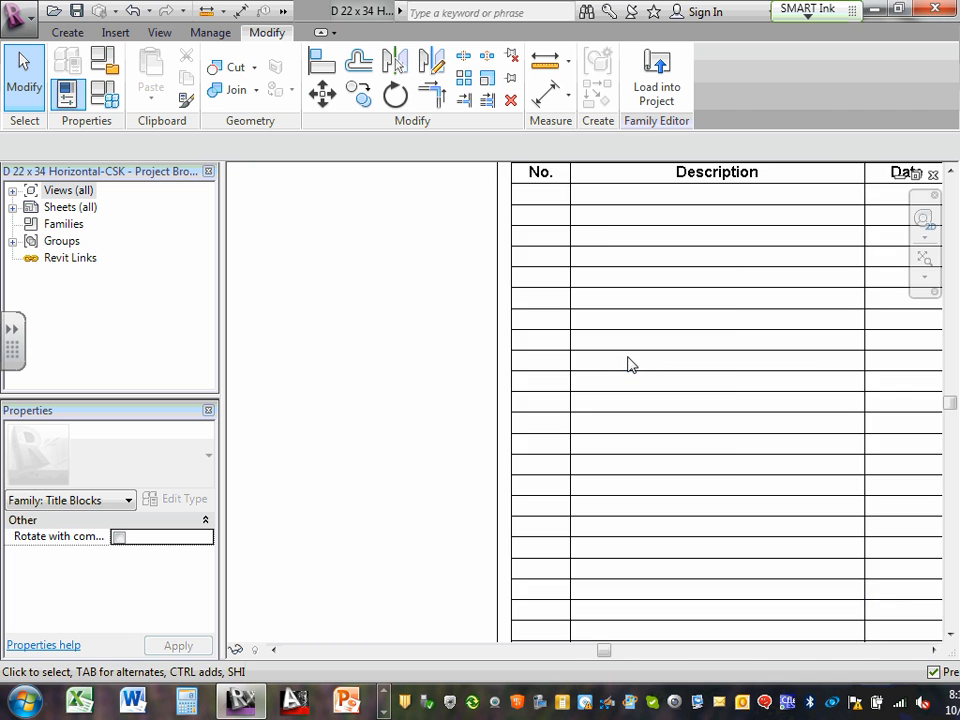
{"action": "middle_click_drag", "start_coordinate": [636, 366], "coordinate": [508, 441]}
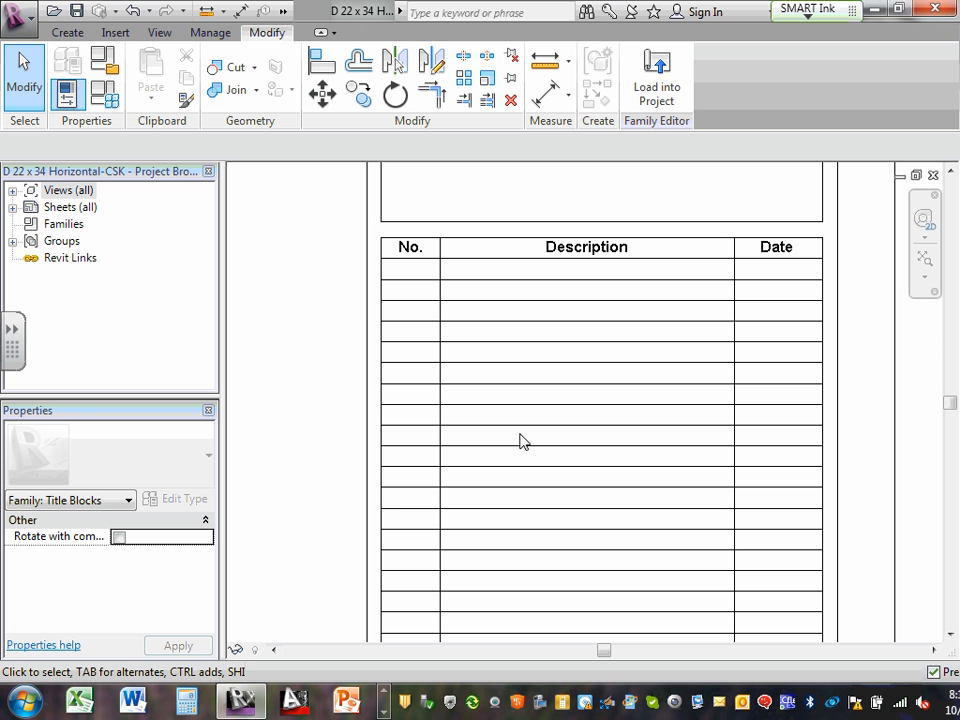
{"action": "scroll", "coordinate": [531, 296], "scroll_direction": "down", "scroll_amount": 4}
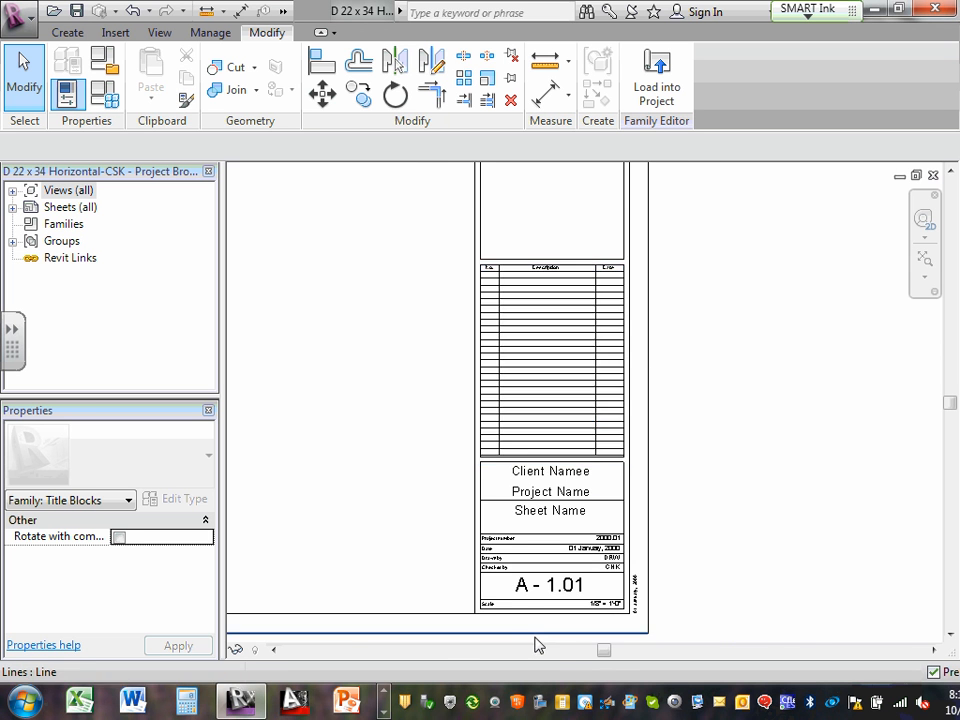
{"action": "scroll", "coordinate": [537, 620], "scroll_direction": "up", "scroll_amount": 3}
{"action": "scroll", "coordinate": [523, 435], "scroll_direction": "up", "scroll_amount": 1}
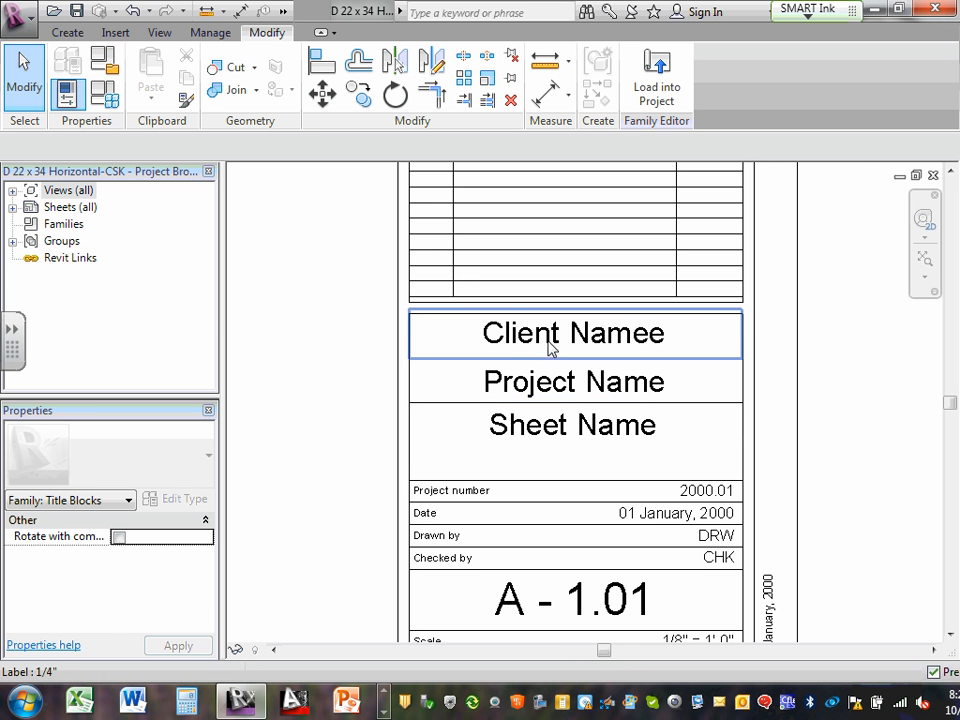
Select the Client Namee label and inspect its label settings without changing them
{"action": "left_click", "coordinate": [549, 346]}
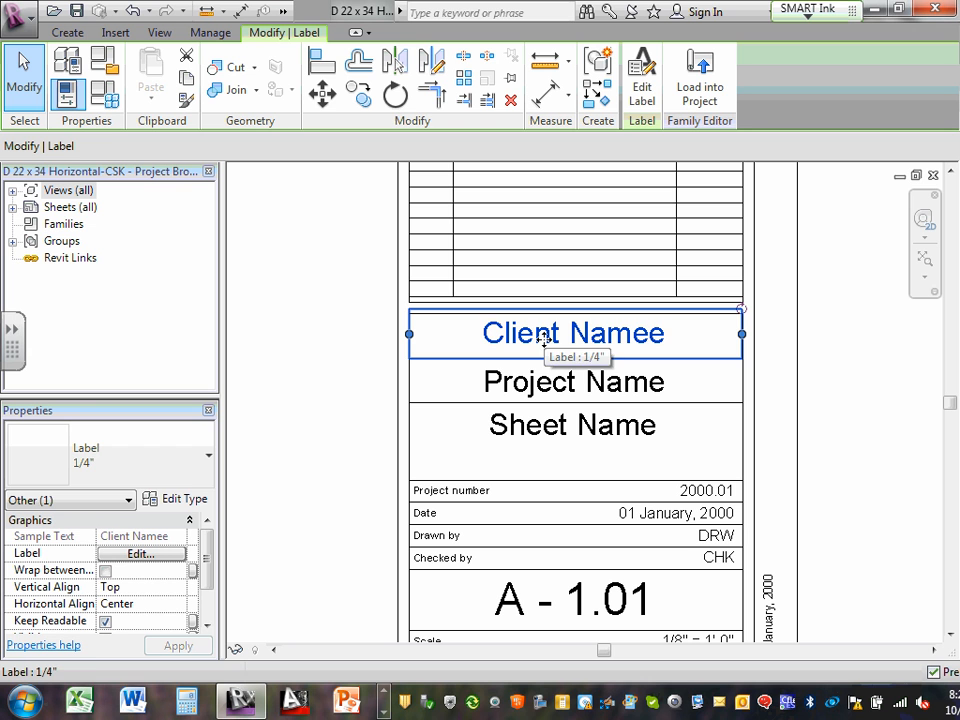
{"action": "left_click", "coordinate": [139, 556]}
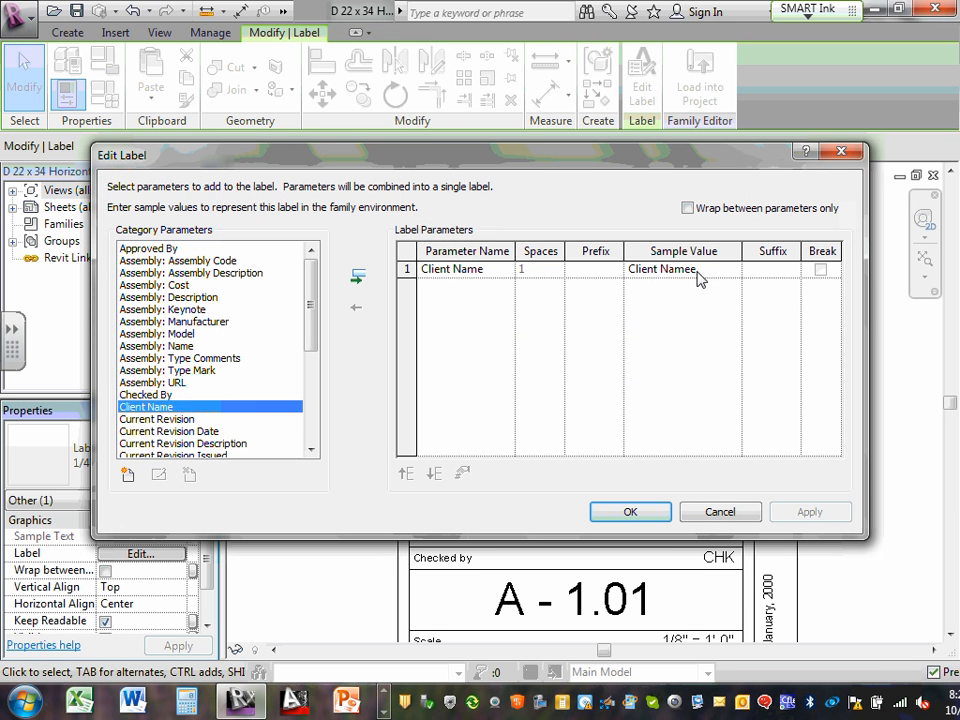
{"action": "left_click", "coordinate": [704, 271]}
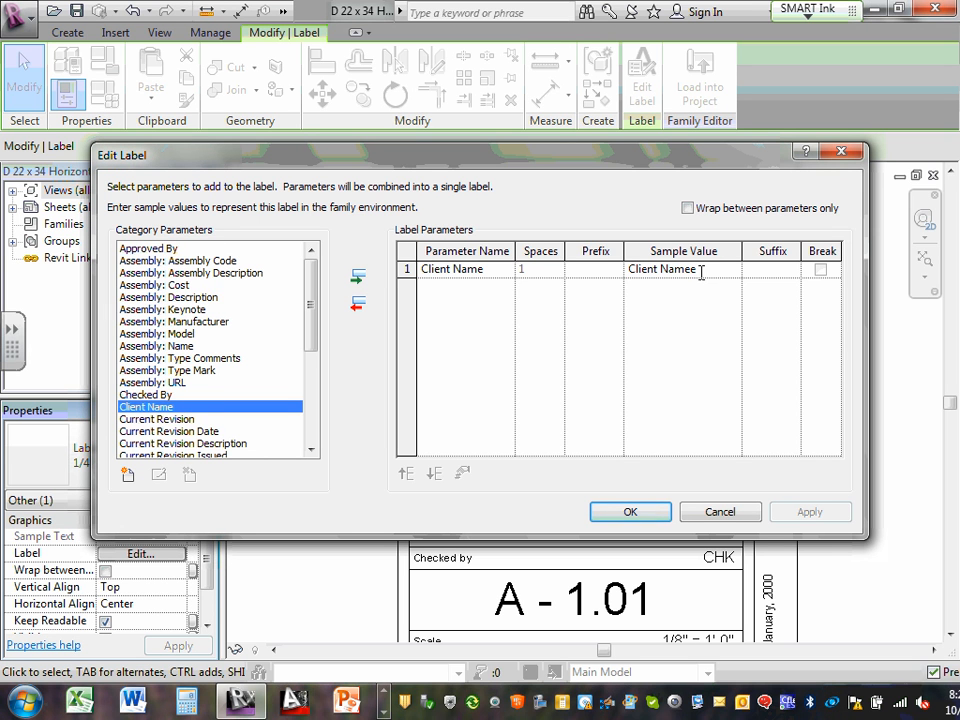
{"action": "left_click_drag", "start_coordinate": [700, 270], "coordinate": [624, 284]}
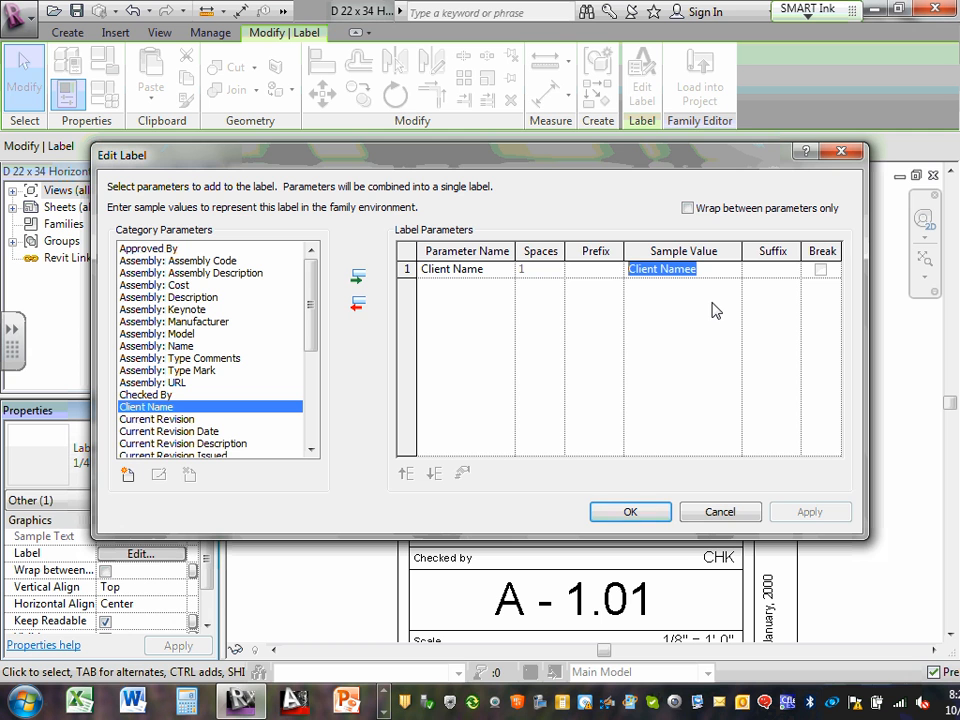
{"action": "left_click", "coordinate": [729, 510]}
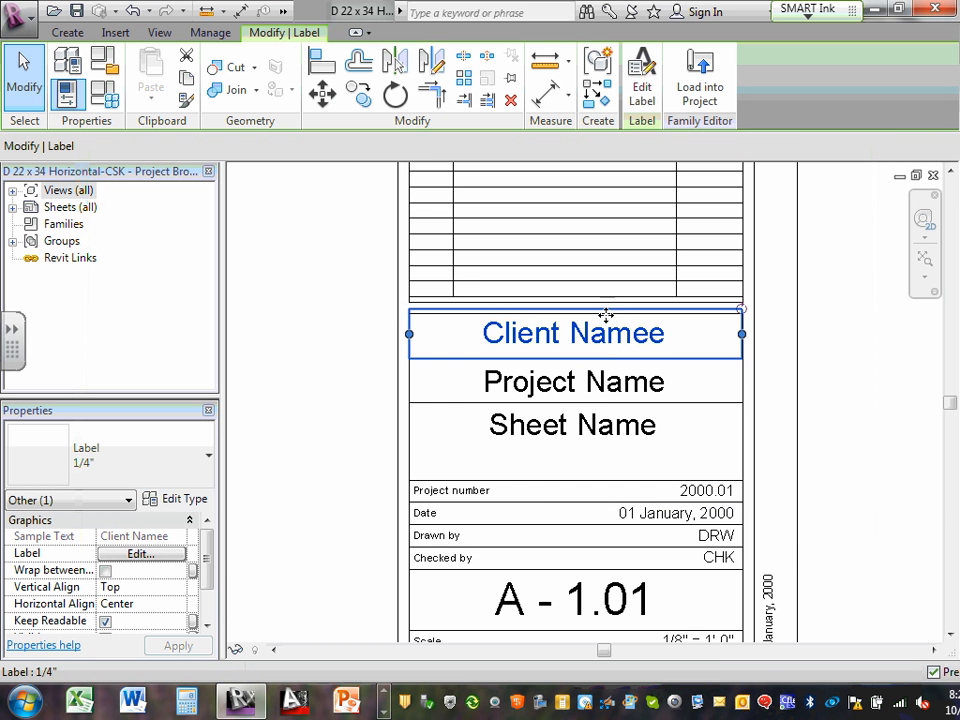
{"action": "left_click", "coordinate": [153, 556]}
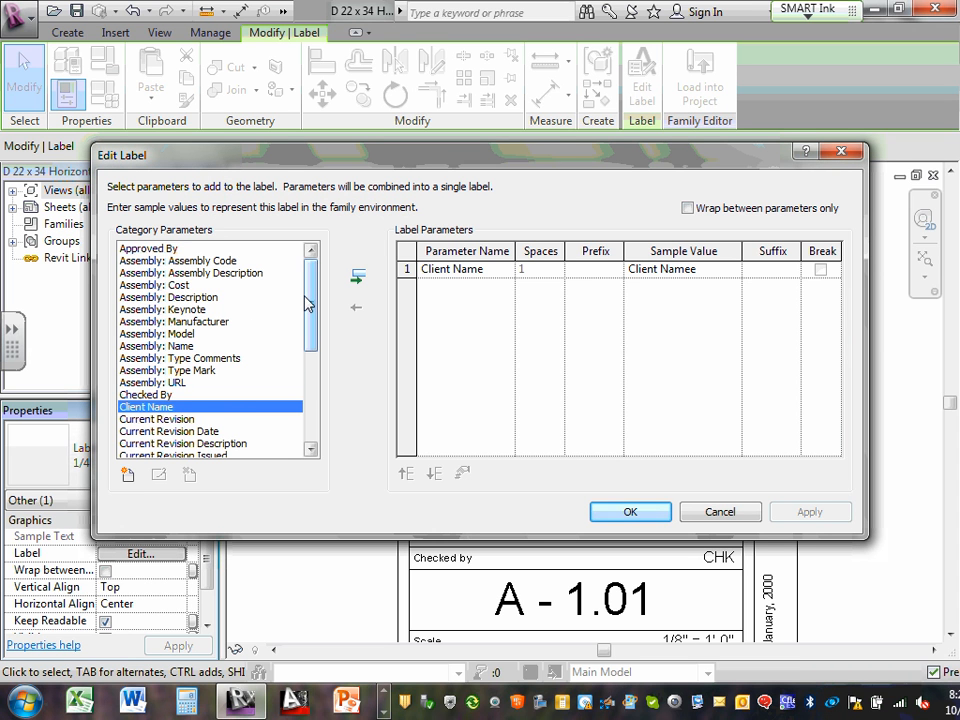
{"action": "left_click_drag", "start_coordinate": [307, 303], "coordinate": [307, 338]}
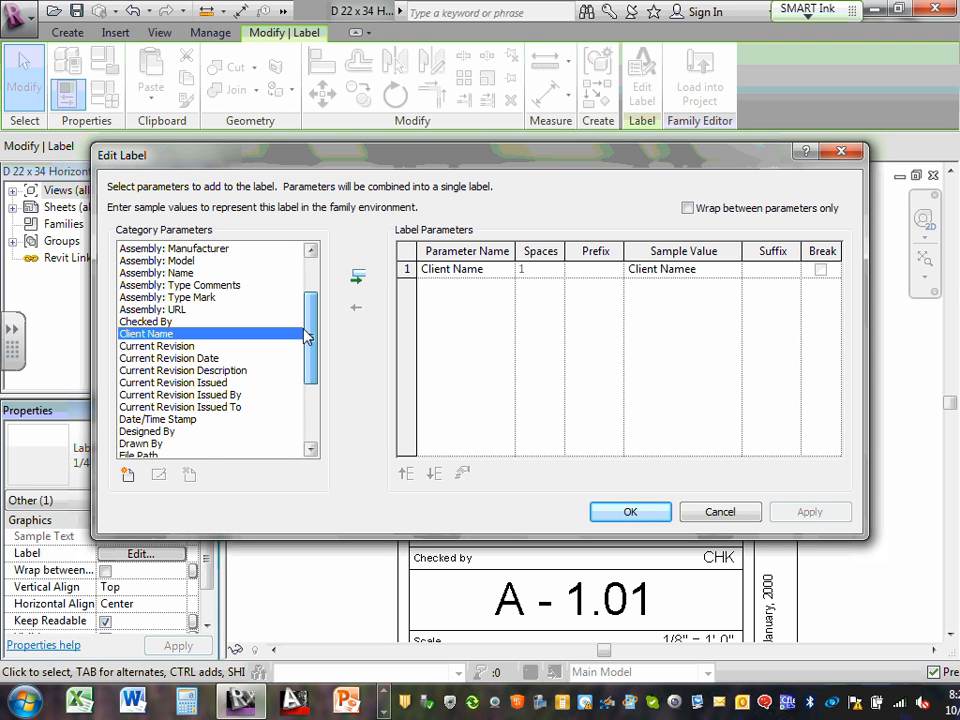
{"action": "left_click_drag", "start_coordinate": [307, 338], "coordinate": [310, 388]}
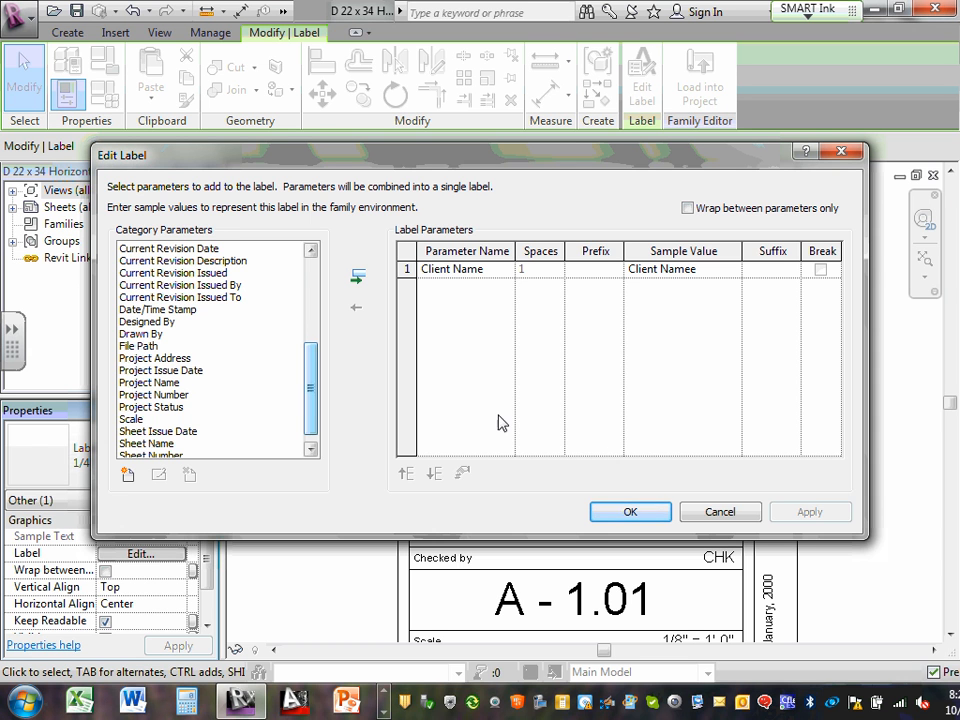
{"action": "left_click", "coordinate": [722, 511]}
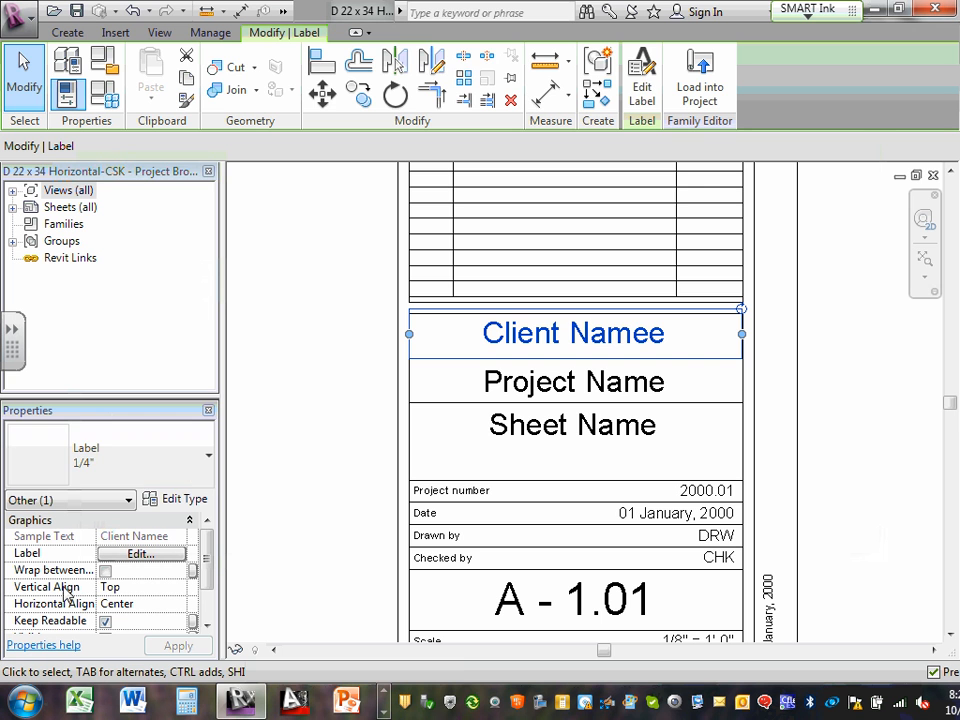
Replace the client label's sample value with ECDM and confirm
{"action": "left_click", "coordinate": [140, 553]}
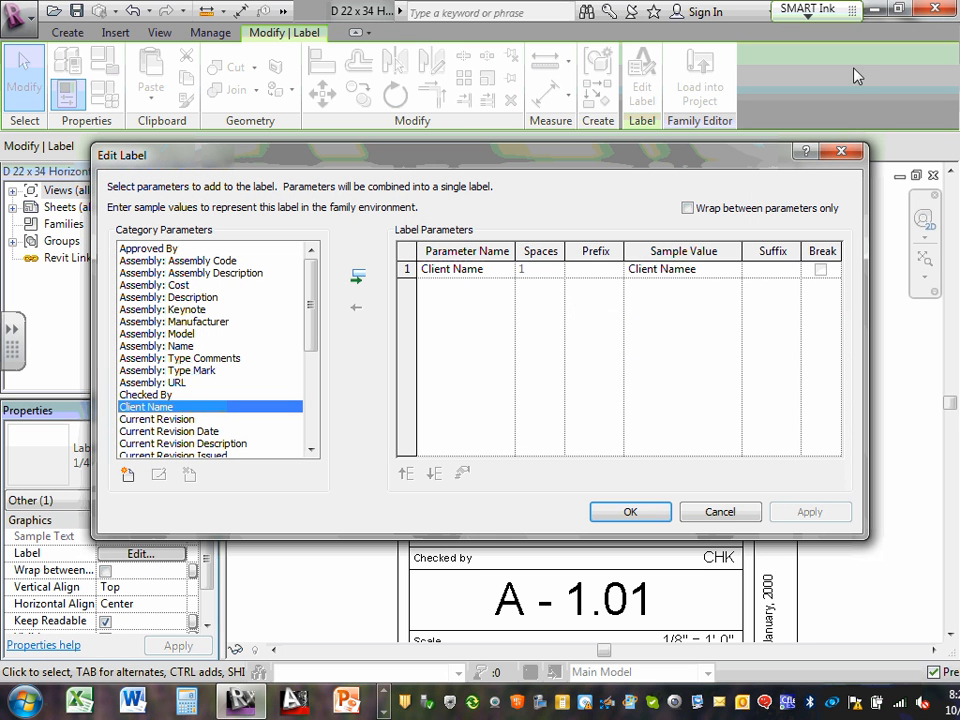
{"action": "left_click", "coordinate": [690, 270]}
{"action": "left_click_drag", "start_coordinate": [714, 268], "coordinate": [558, 264]}
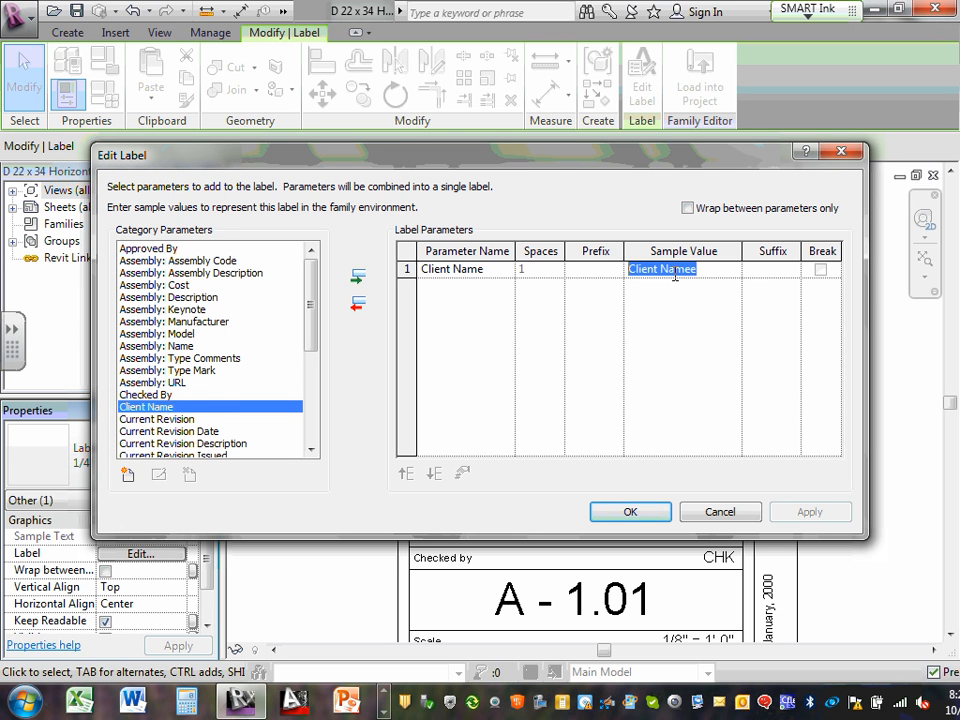
{"action": "type", "text": "Commen"}
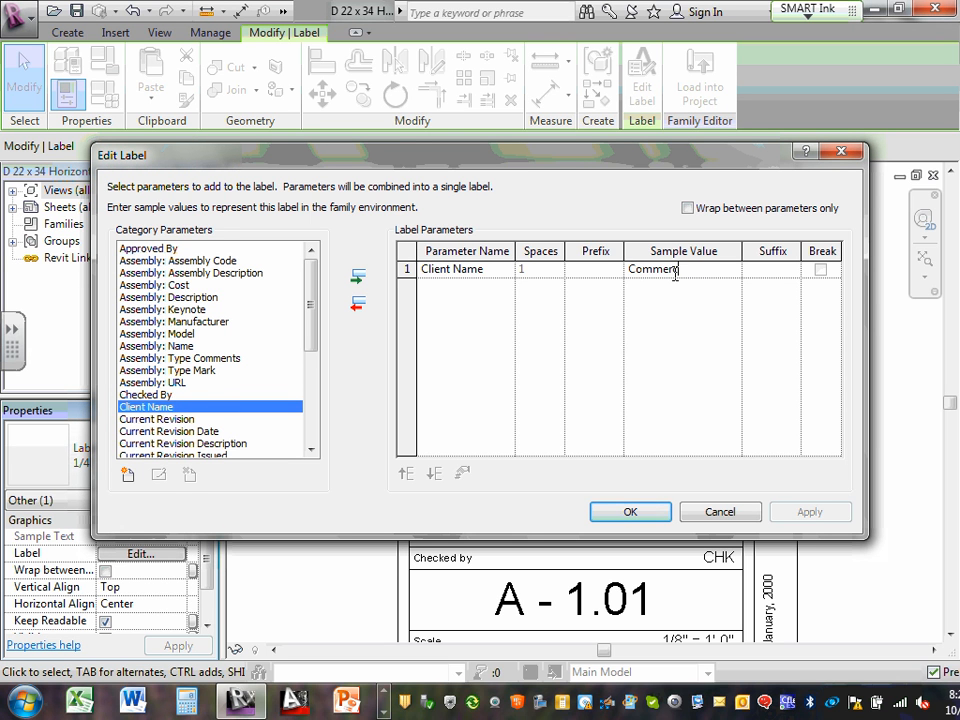
{"action": "type", "text": "ial"}
{"action": "left_click_drag", "start_coordinate": [692, 270], "coordinate": [608, 270]}
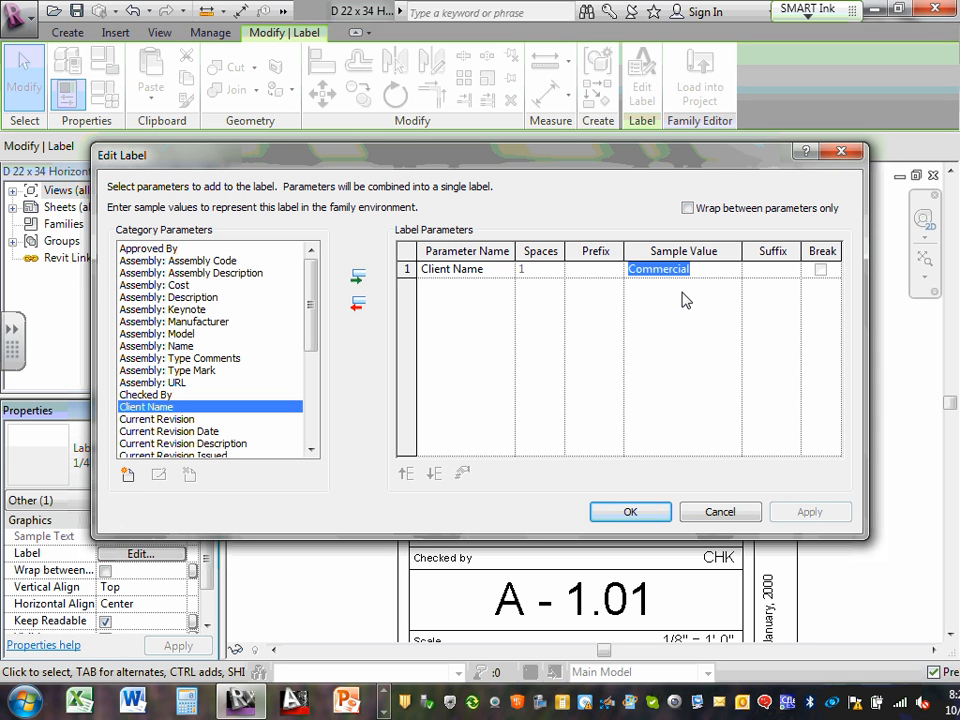
{"action": "type", "text": "ECDM"}
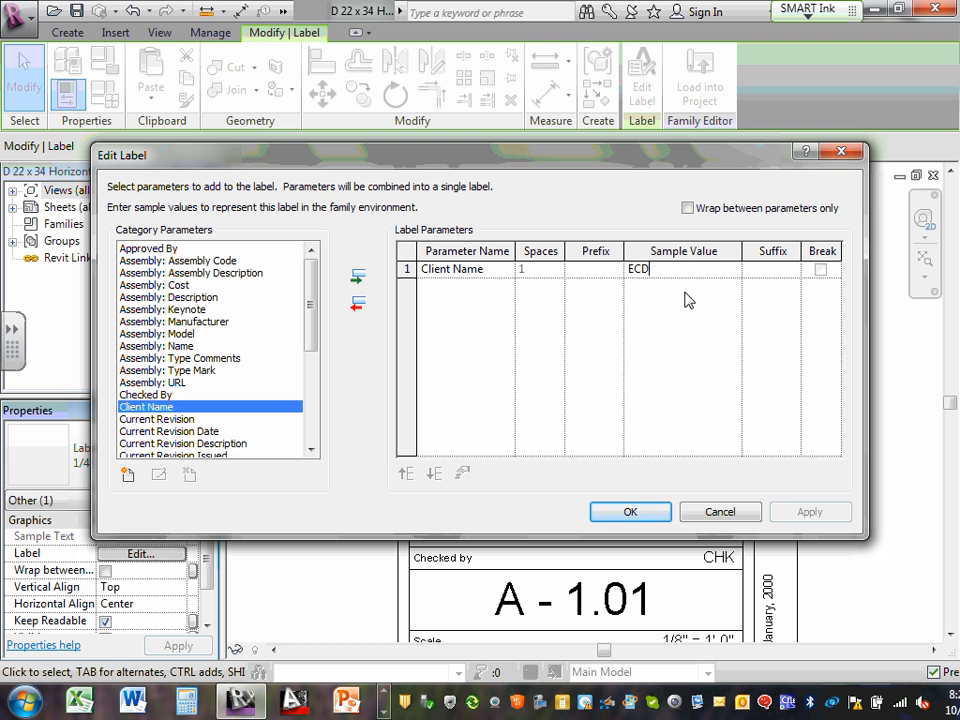
{"action": "left_click", "coordinate": [643, 515]}
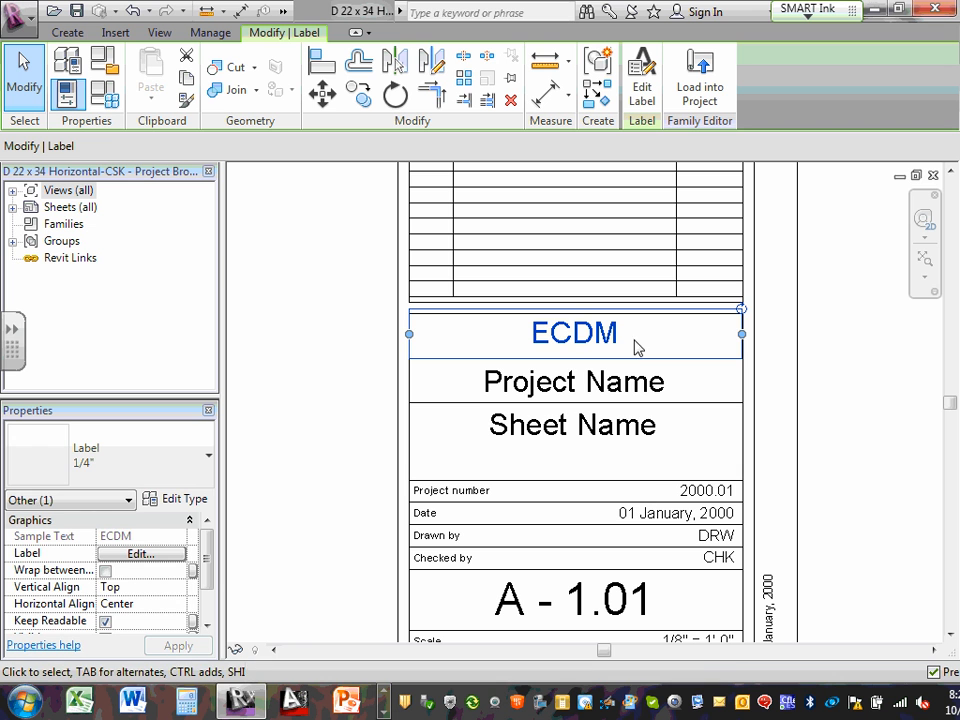
Change the Project Name label's sample value to Commercial Project
{"action": "left_click", "coordinate": [612, 394]}
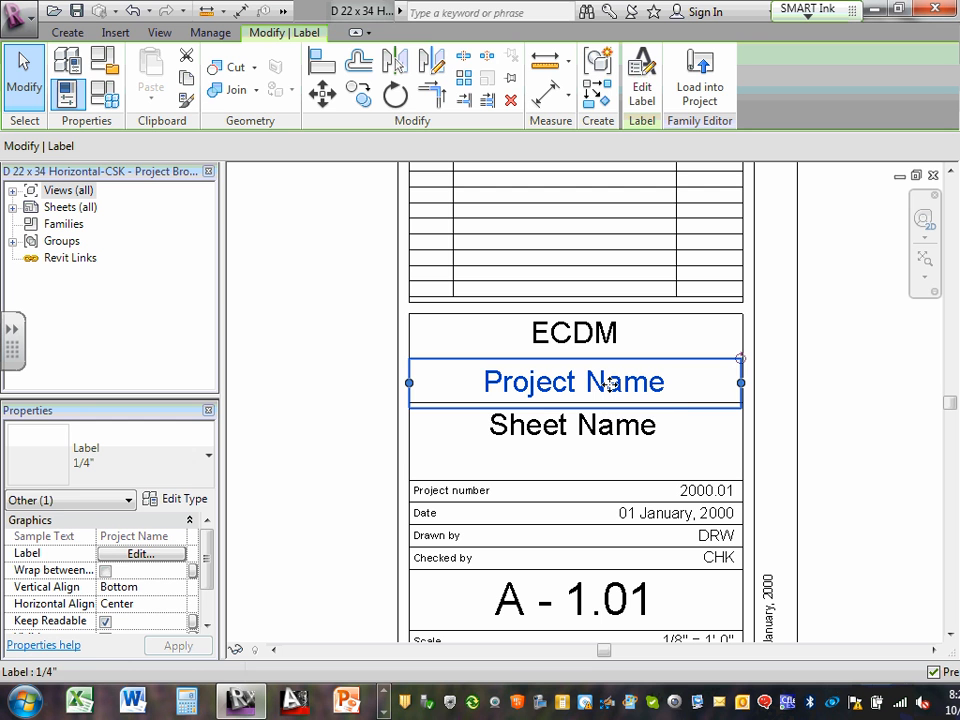
{"action": "left_click", "coordinate": [134, 554]}
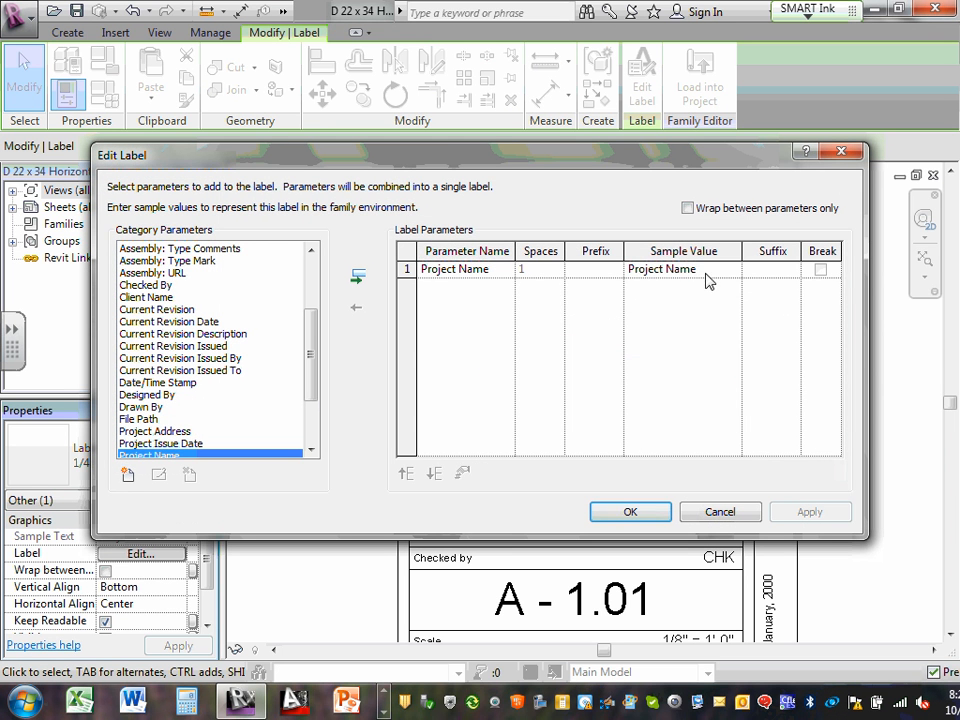
{"action": "left_click", "coordinate": [712, 269]}
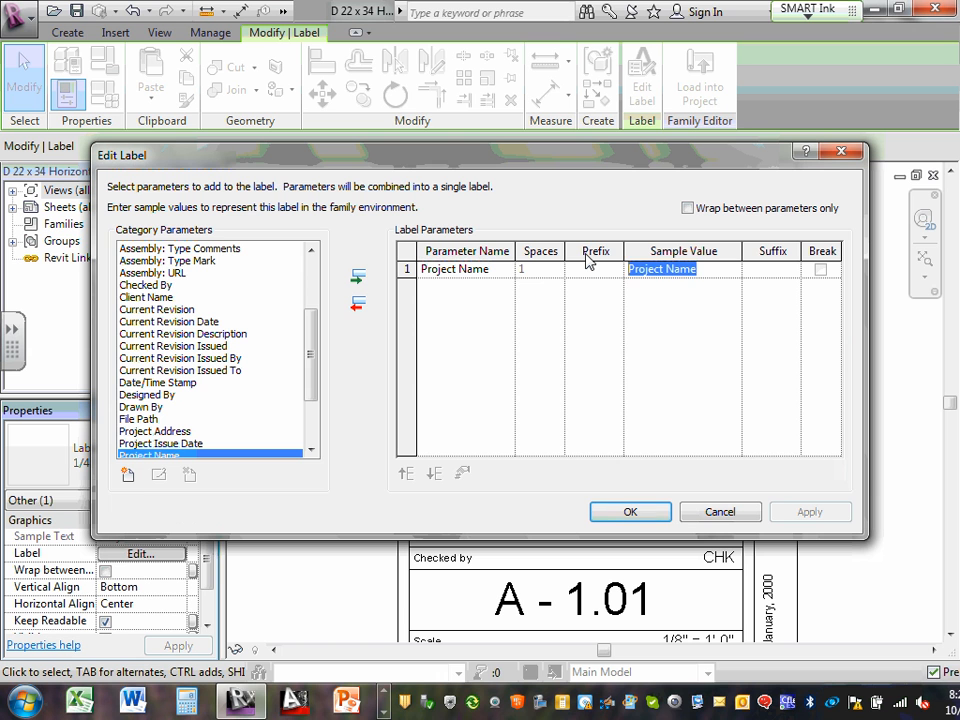
{"action": "type", "text": "Commerc"}
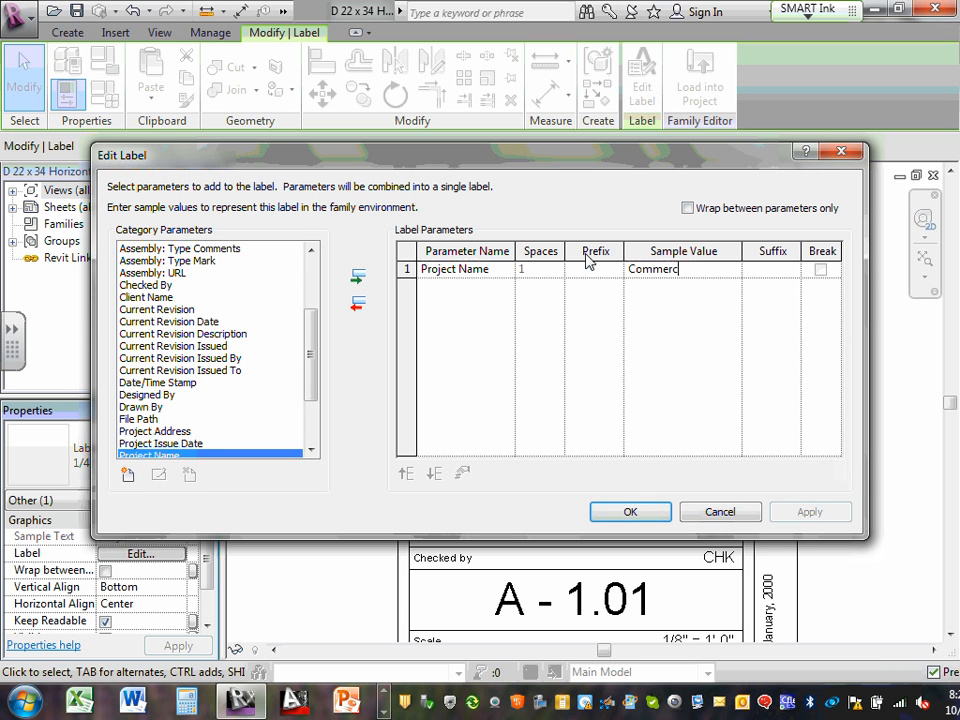
{"action": "type", "text": "ial Project"}
{"action": "left_click", "coordinate": [628, 512]}
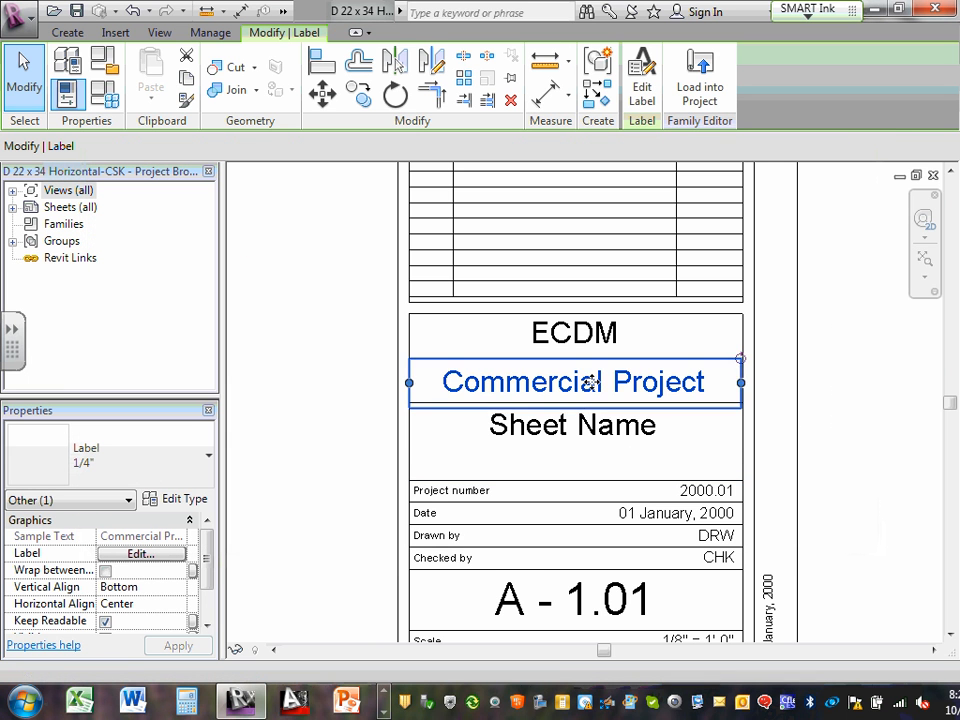
Select the Sheet Name label and zoom back into the title block
{"action": "left_click", "coordinate": [606, 427]}
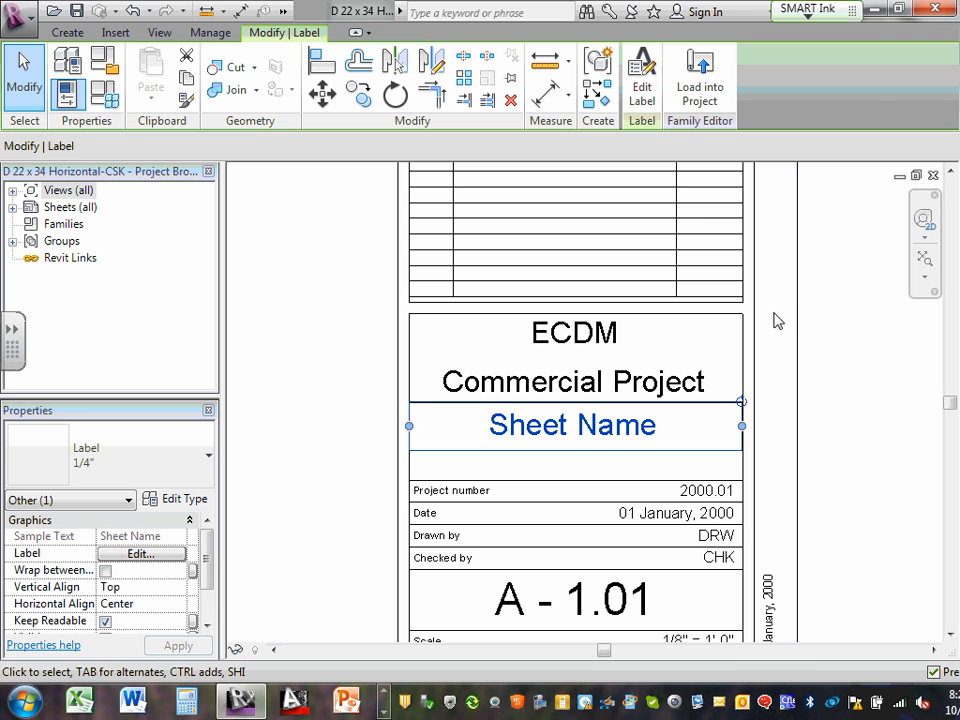
{"action": "scroll", "coordinate": [624, 441], "scroll_direction": "down", "scroll_amount": 2}
{"action": "scroll", "coordinate": [608, 461], "scroll_direction": "up", "scroll_amount": 3}
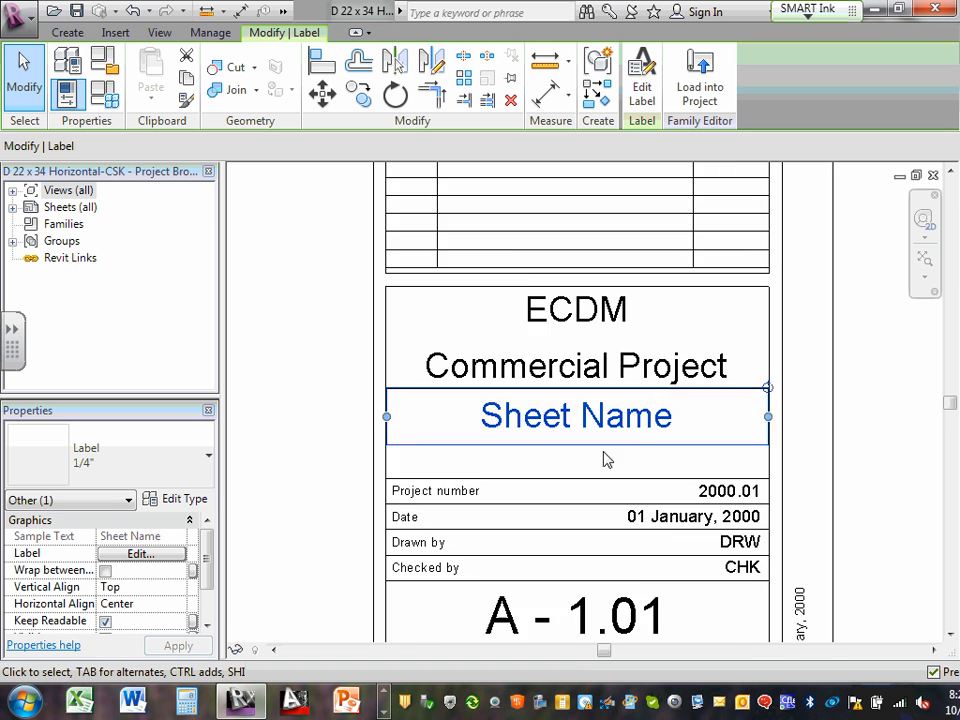
{"action": "middle_click", "coordinate": [620, 402]}
{"action": "middle_click", "coordinate": [620, 402]}
{"action": "scroll", "coordinate": [648, 410], "scroll_direction": "down", "scroll_amount": 2}
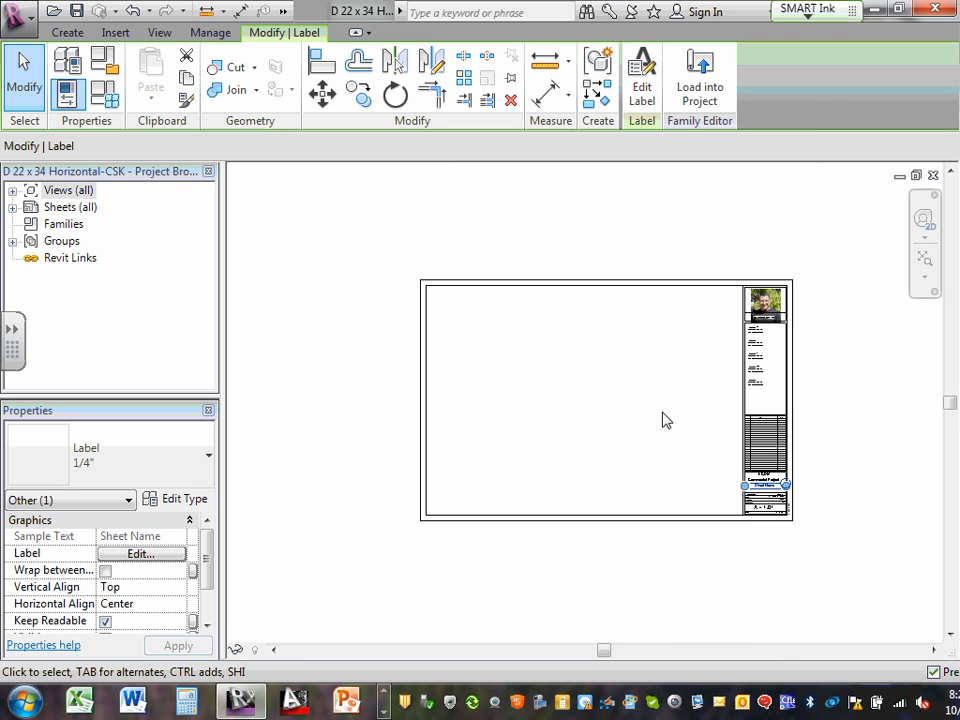
{"action": "scroll", "coordinate": [775, 490], "scroll_direction": "up", "scroll_amount": 3}
{"action": "middle_click_drag", "start_coordinate": [800, 524], "coordinate": [630, 482]}
{"action": "scroll", "coordinate": [628, 483], "scroll_direction": "up", "scroll_amount": 5}
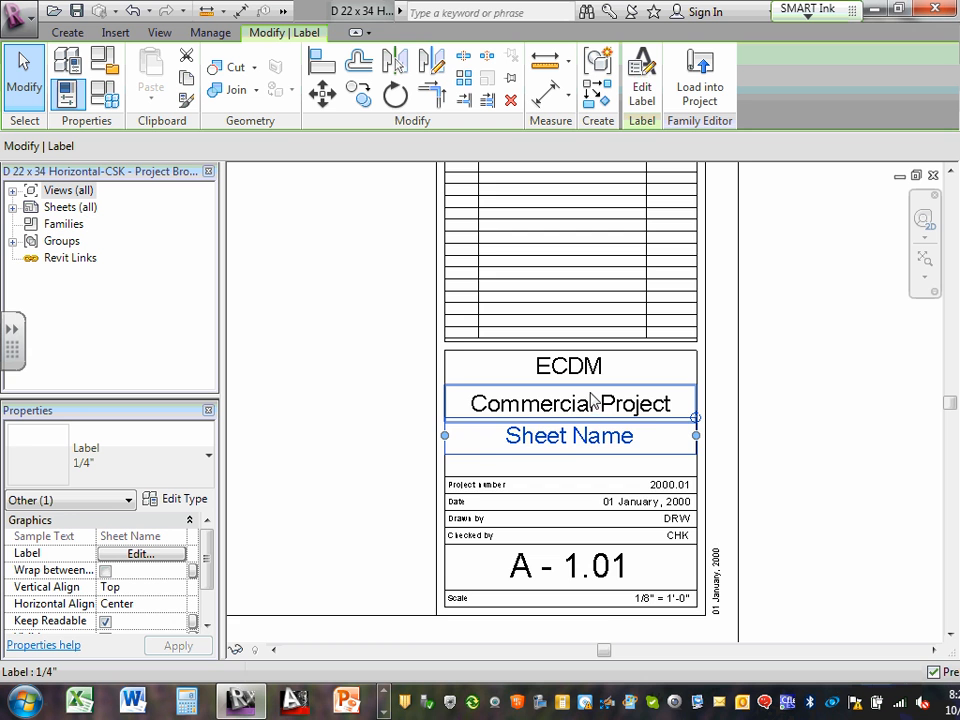
{"action": "scroll", "coordinate": [590, 400], "scroll_direction": "up", "scroll_amount": 1}
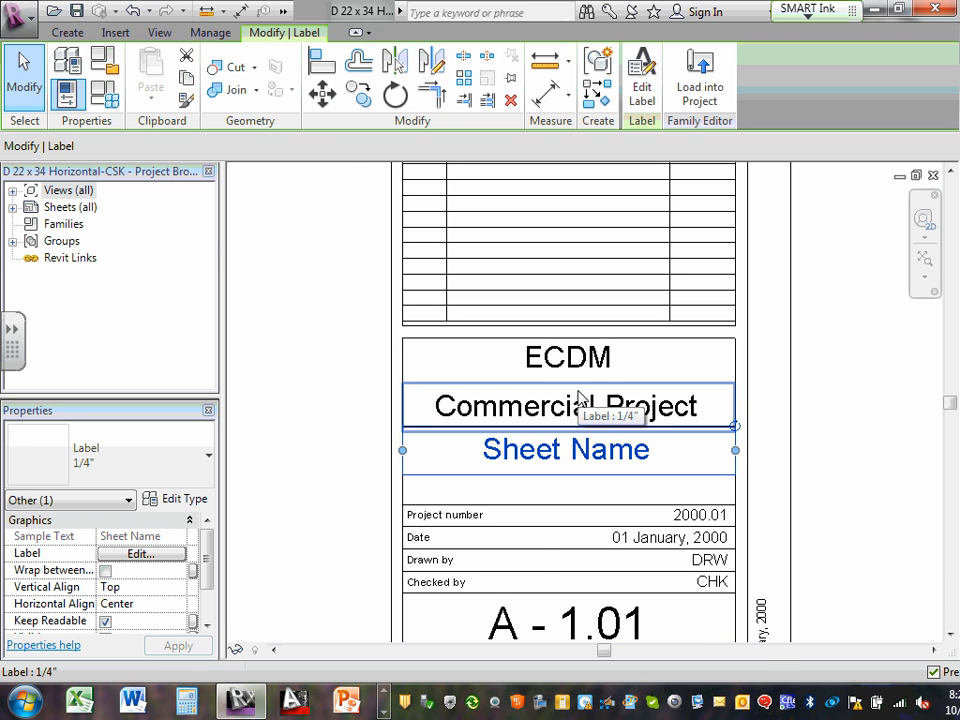
{"action": "scroll", "coordinate": [635, 565], "scroll_direction": "up", "scroll_amount": 2}
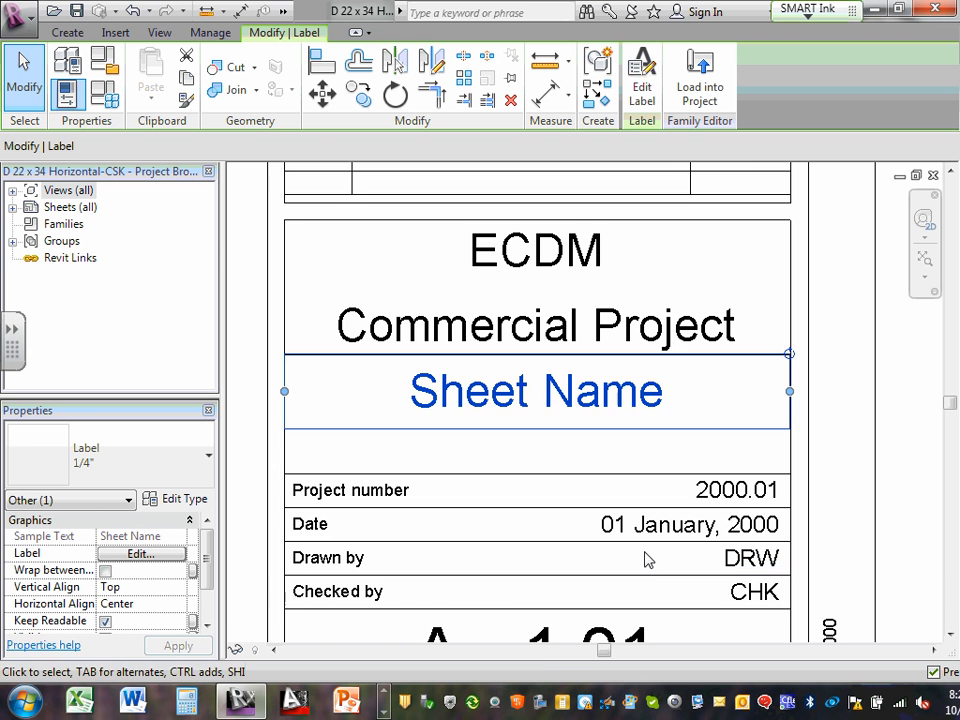
Change the Project number label's sample value from 2000.01 to ECDM2110
{"action": "left_click", "coordinate": [720, 494]}
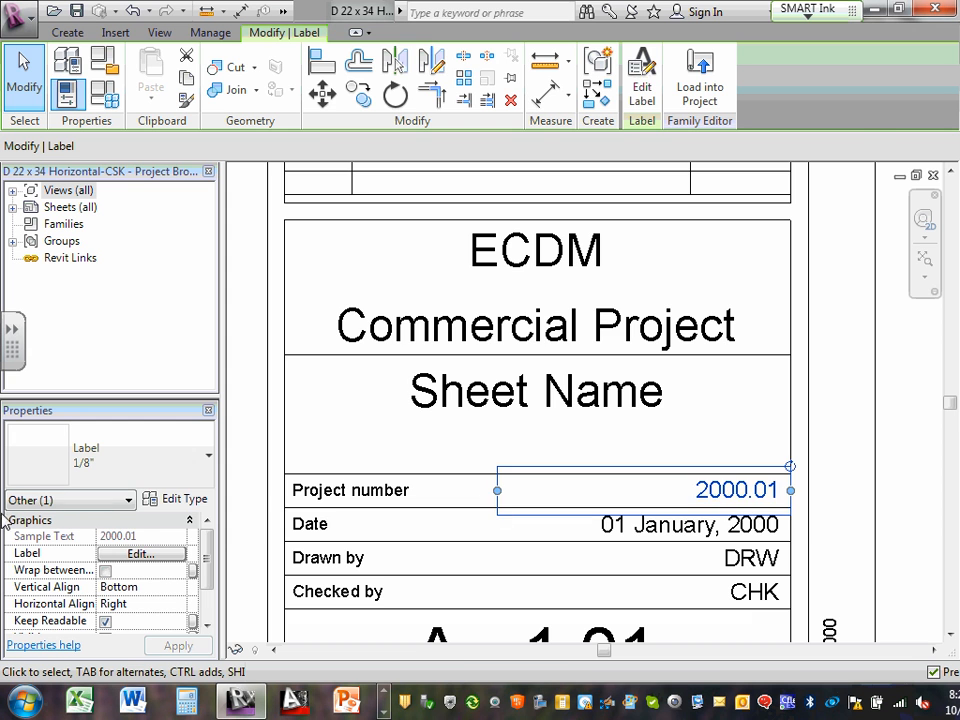
{"action": "left_click", "coordinate": [139, 554]}
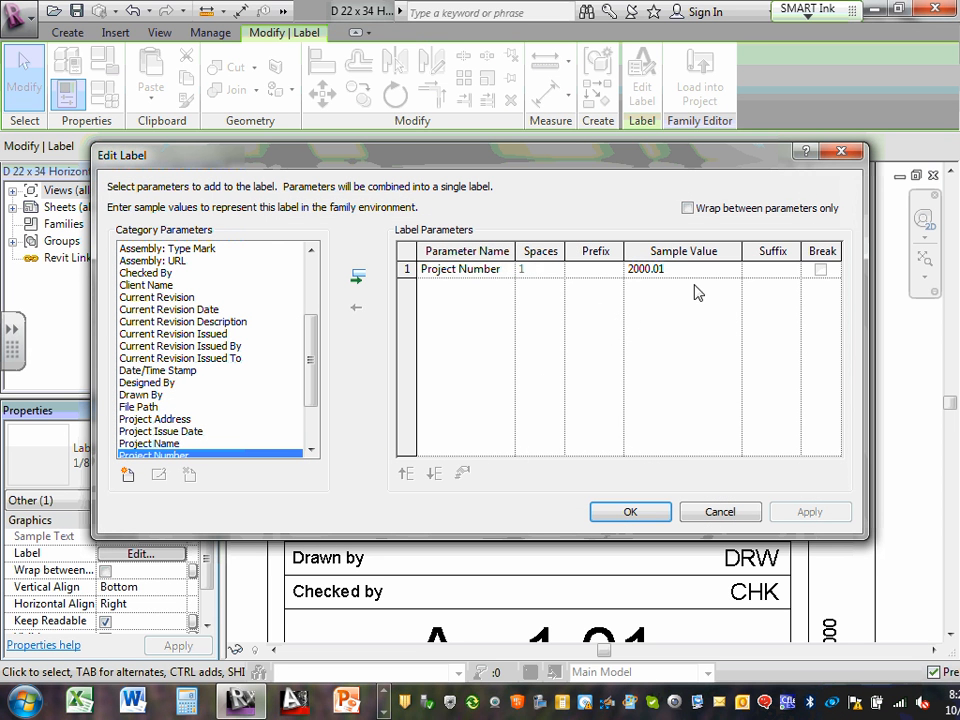
{"action": "left_click", "coordinate": [677, 269]}
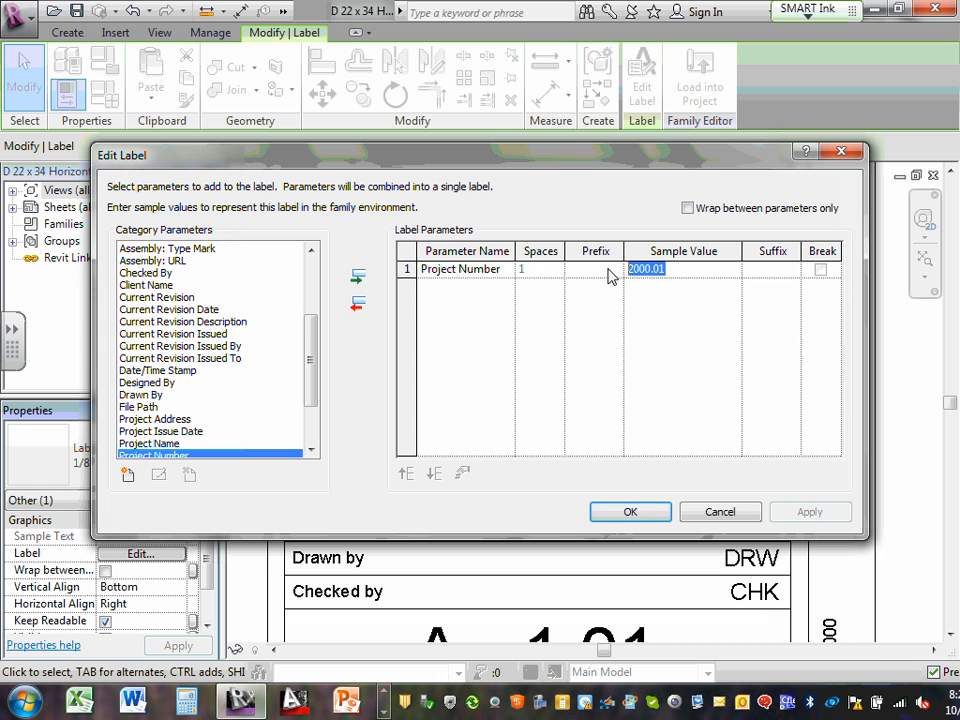
{"action": "type", "text": "ECDM"}
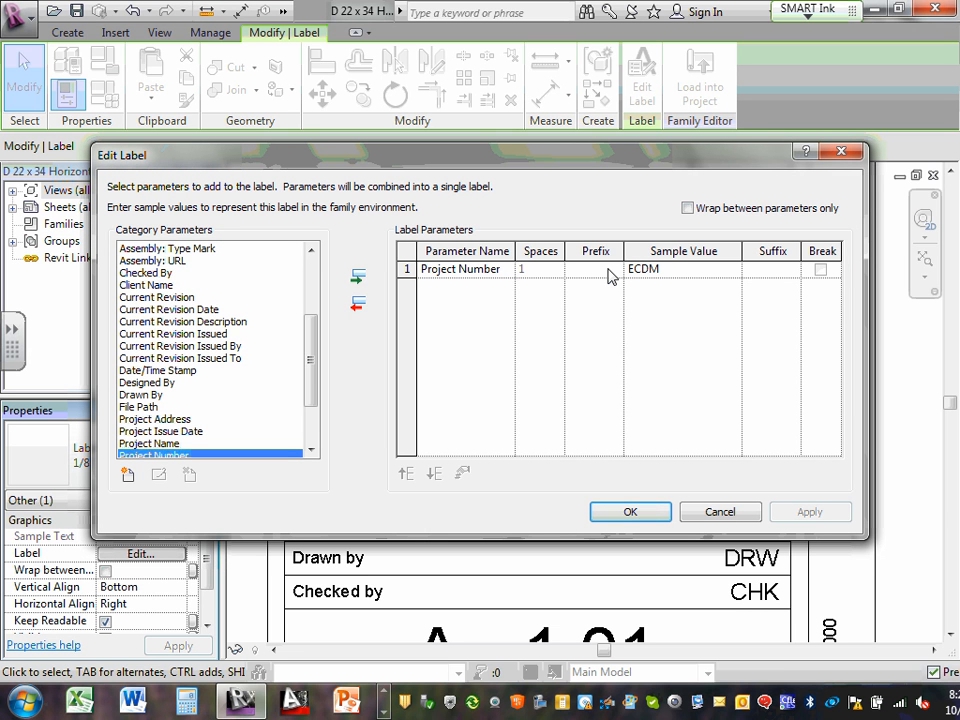
{"action": "type", "text": "2110"}
{"action": "left_click", "coordinate": [645, 514]}
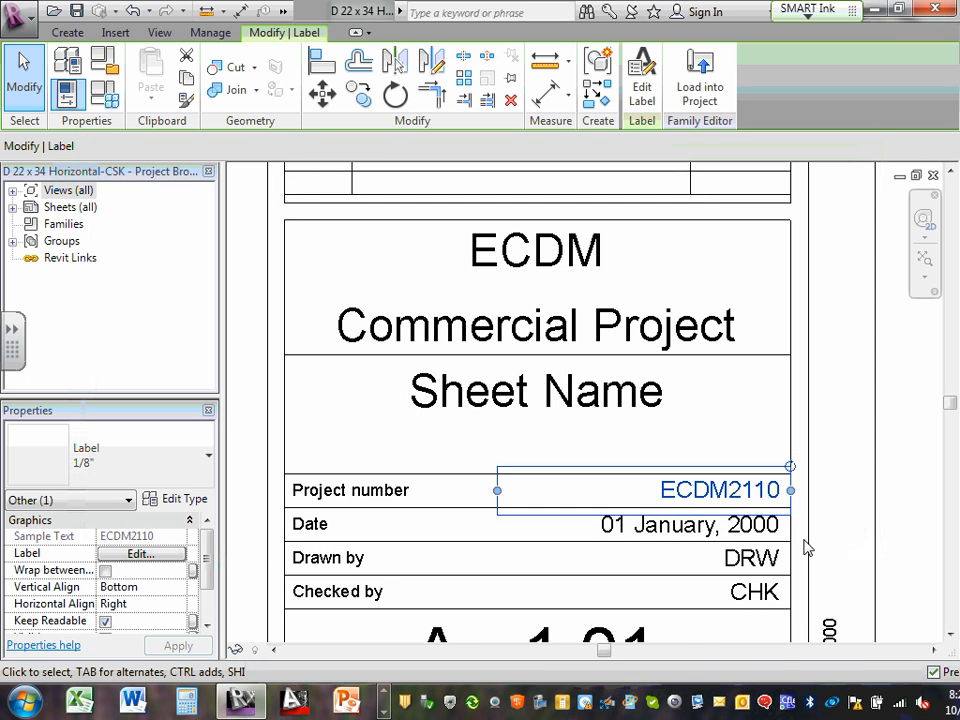
Change the Date label's sample value to 08 October, 2013
{"action": "left_click", "coordinate": [727, 534]}
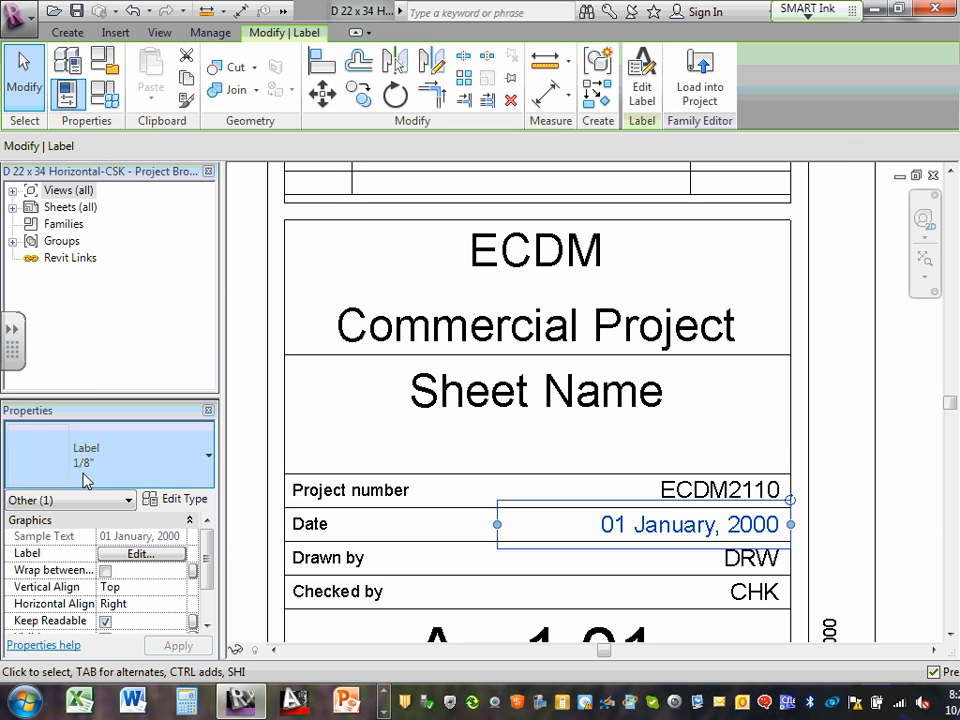
{"action": "left_click", "coordinate": [138, 553]}
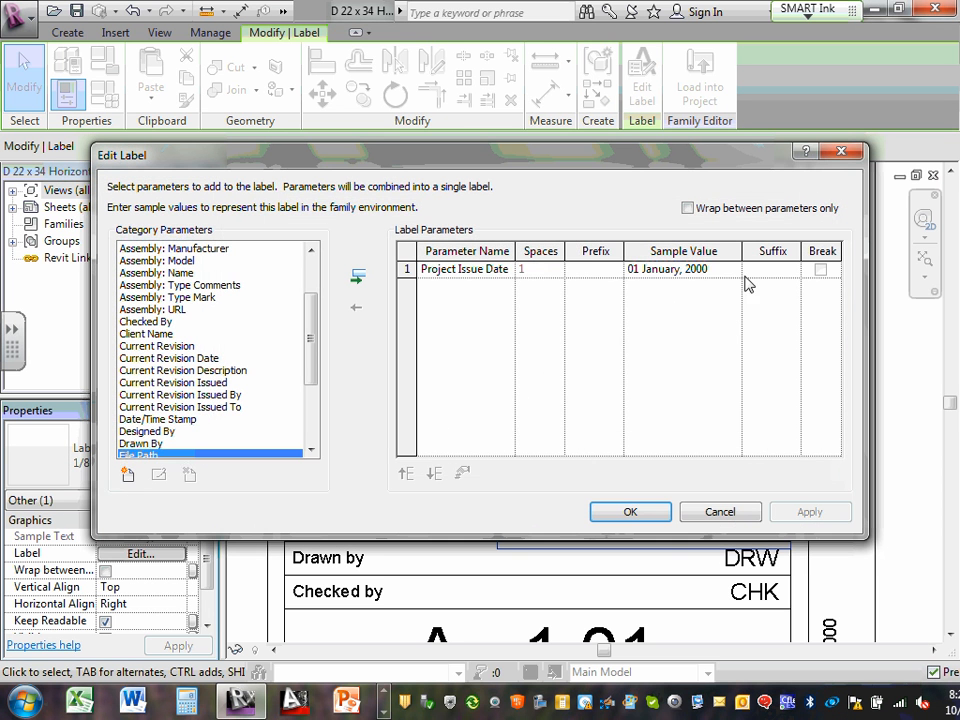
{"action": "left_click", "coordinate": [700, 270]}
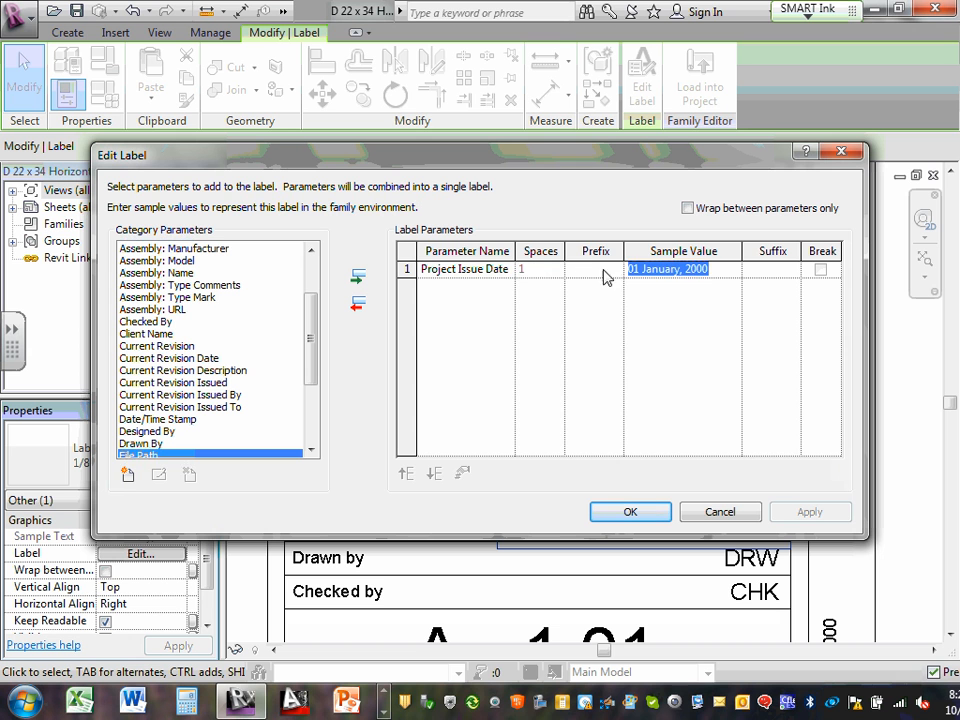
{"action": "left_click", "coordinate": [642, 269]}
{"action": "left_click_drag", "start_coordinate": [640, 269], "coordinate": [622, 269]}
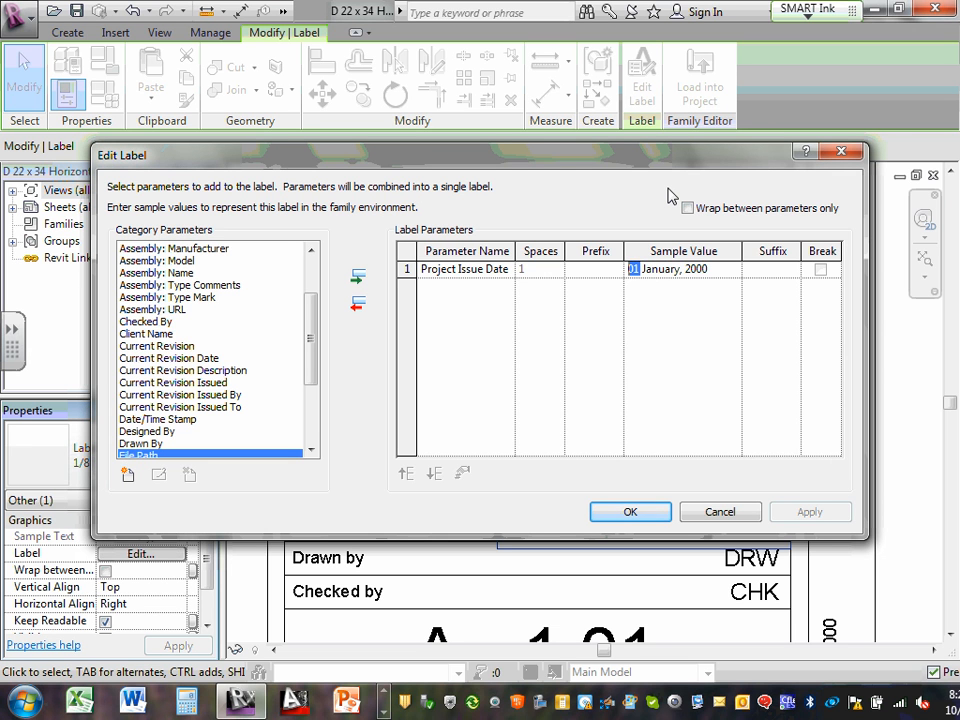
{"action": "type", "text": "08"}
{"action": "left_click_drag", "start_coordinate": [642, 269], "coordinate": [679, 271]}
{"action": "type", "text": "Octobe"}
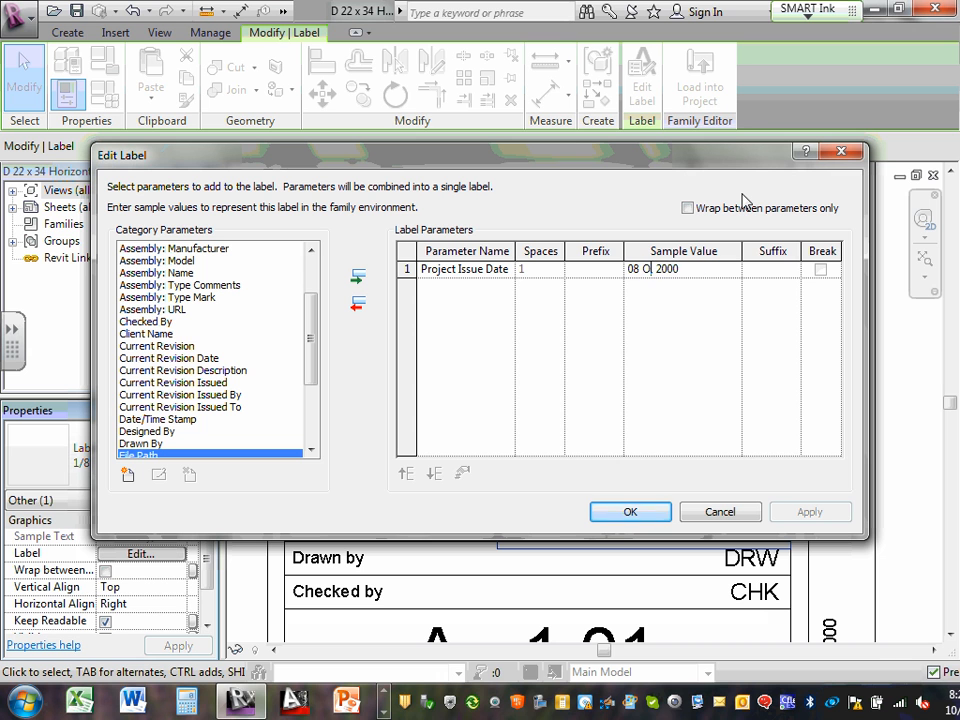
{"action": "type", "text": "r,"}
{"action": "key", "text": "BackSpace"}
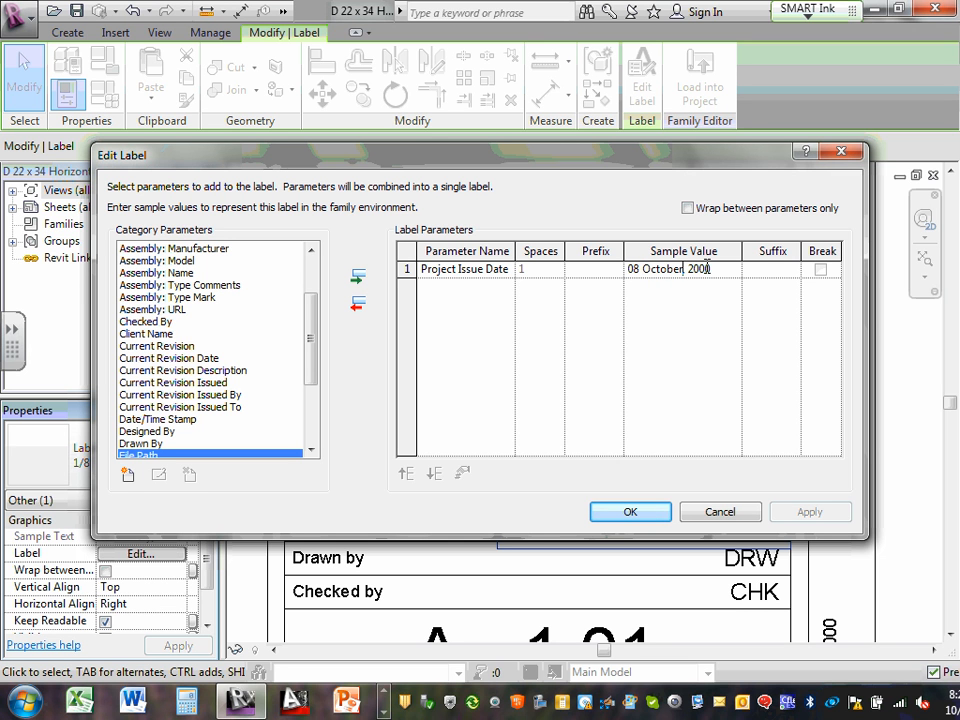
{"action": "left_click_drag", "start_coordinate": [699, 269], "coordinate": [712, 269]}
{"action": "type", "text": "13"}
{"action": "left_click", "coordinate": [641, 512]}
Replace the Drawn by label's DRW sample with the initials BLM
{"action": "left_click", "coordinate": [750, 562]}
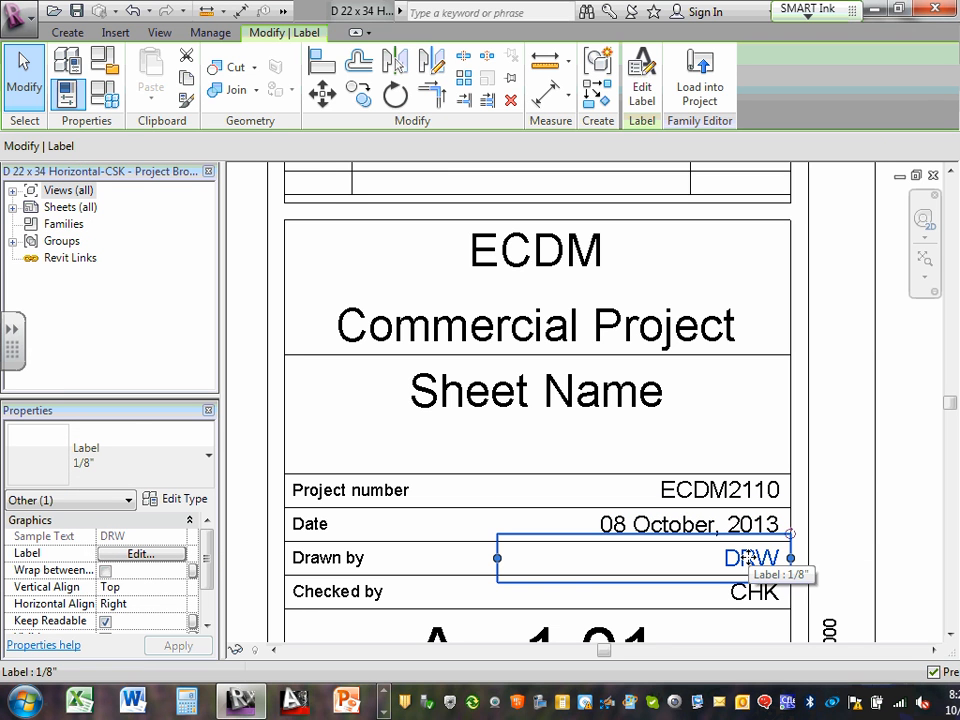
{"action": "left_click", "coordinate": [141, 555]}
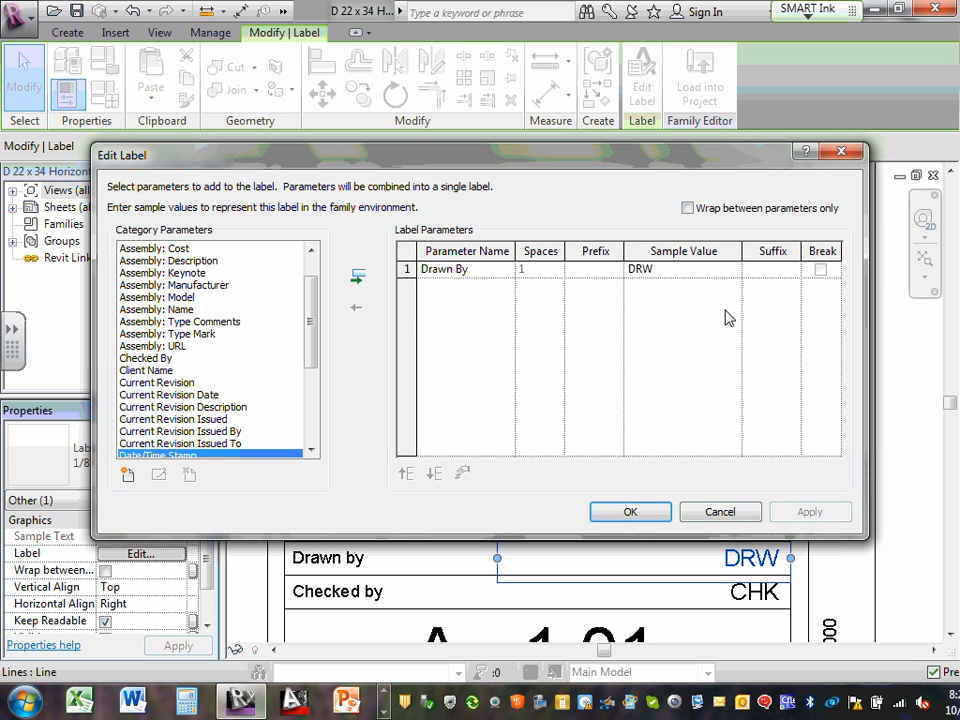
{"action": "left_click", "coordinate": [664, 269]}
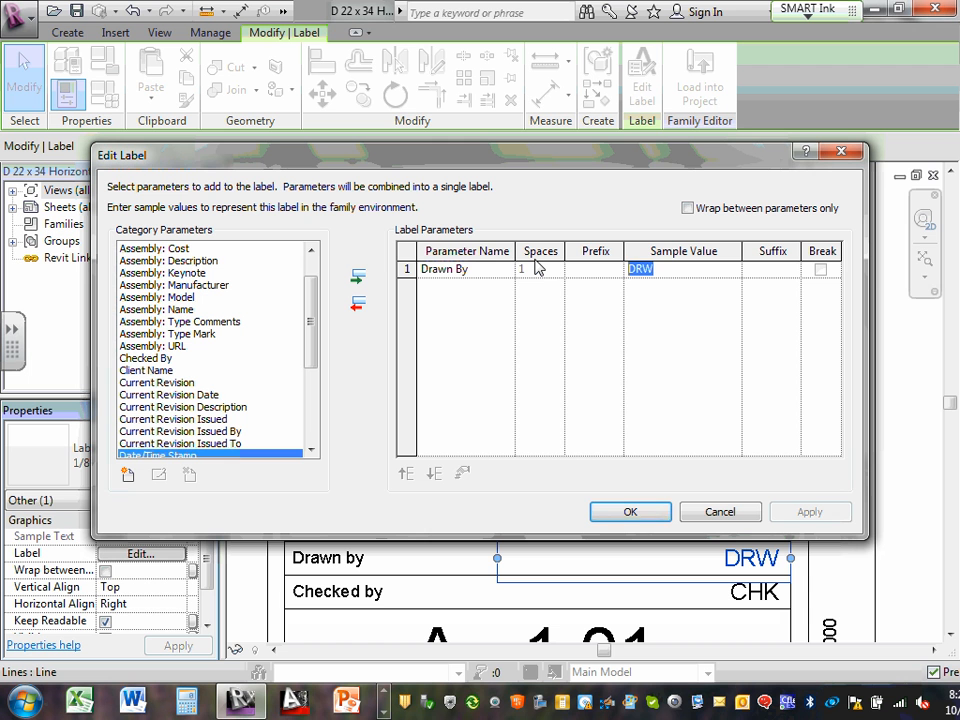
{"action": "type", "text": "BLM"}
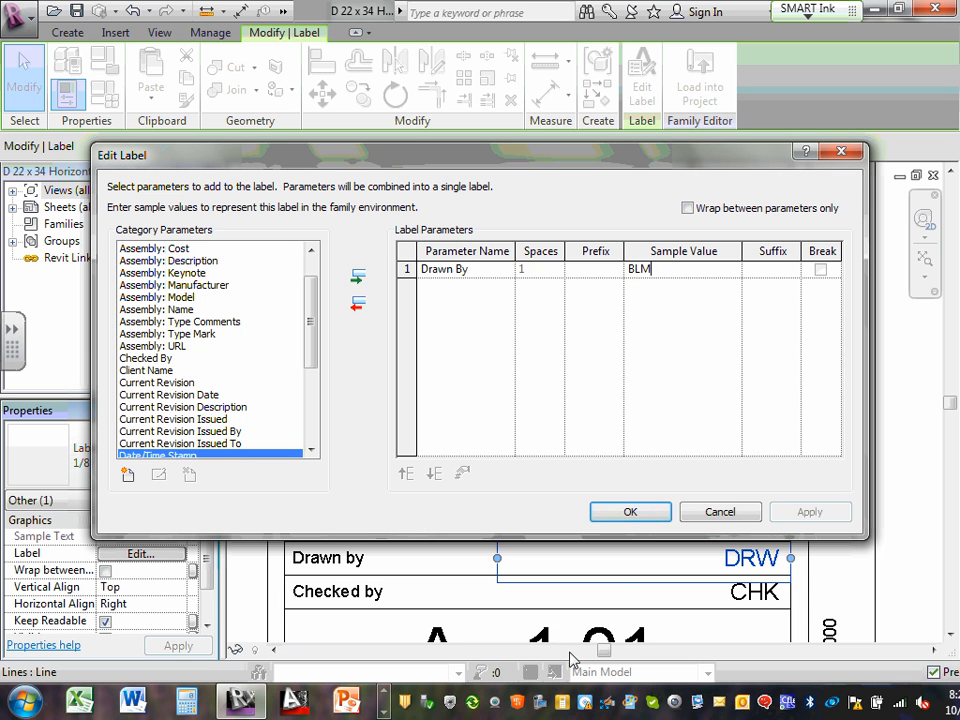
{"action": "left_click", "coordinate": [639, 513]}
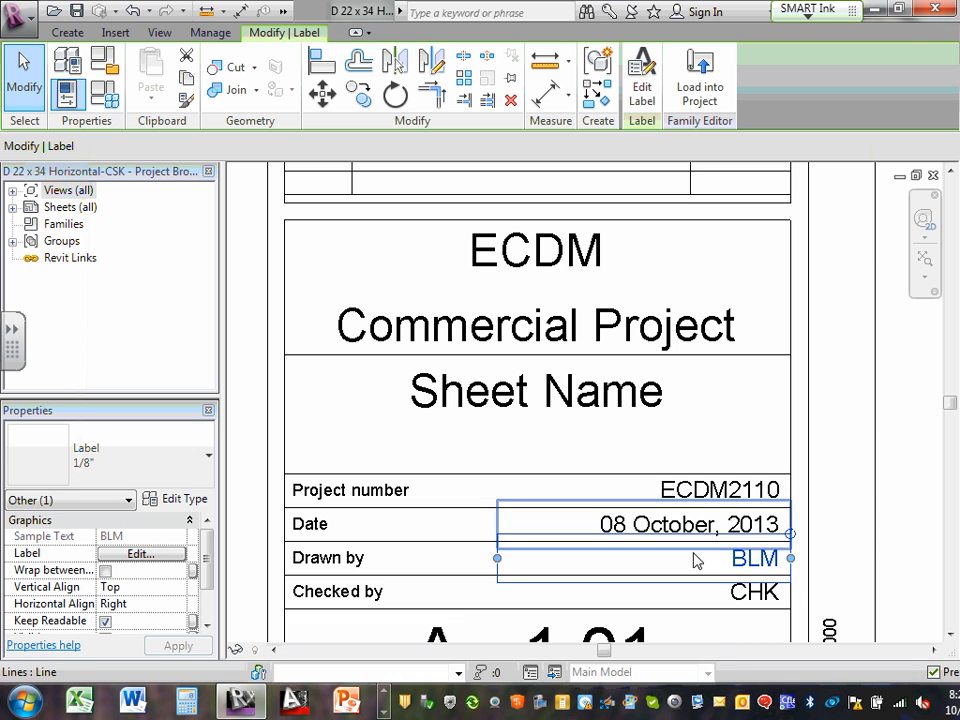
Replace the Checked by label's CHK sample with the initials CSK
{"action": "left_click", "coordinate": [771, 605]}
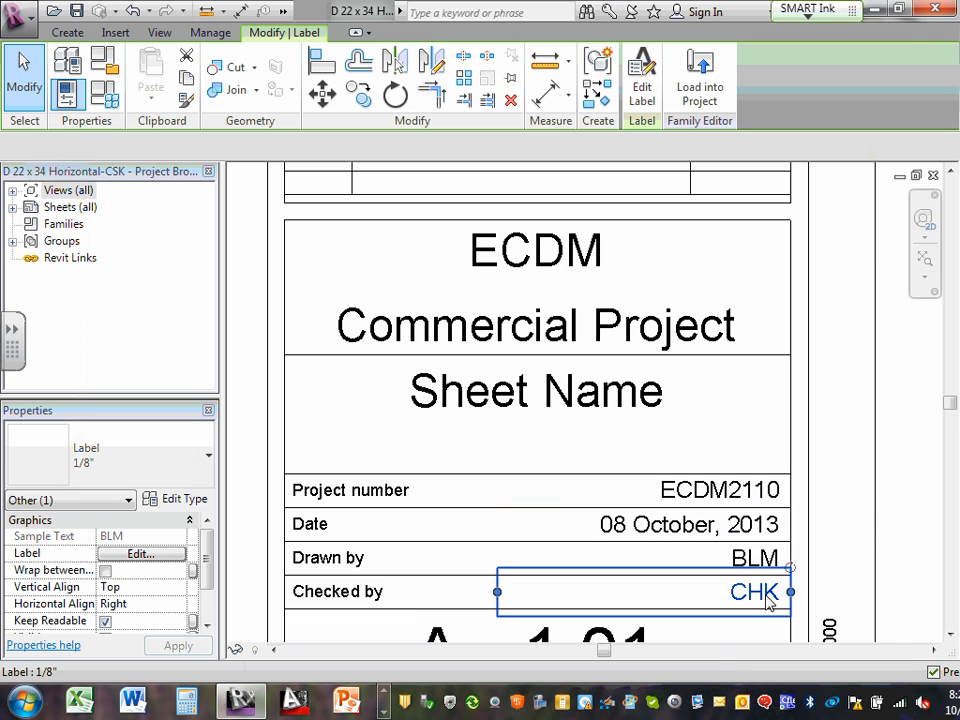
{"action": "left_click", "coordinate": [140, 553]}
{"action": "left_click", "coordinate": [660, 270]}
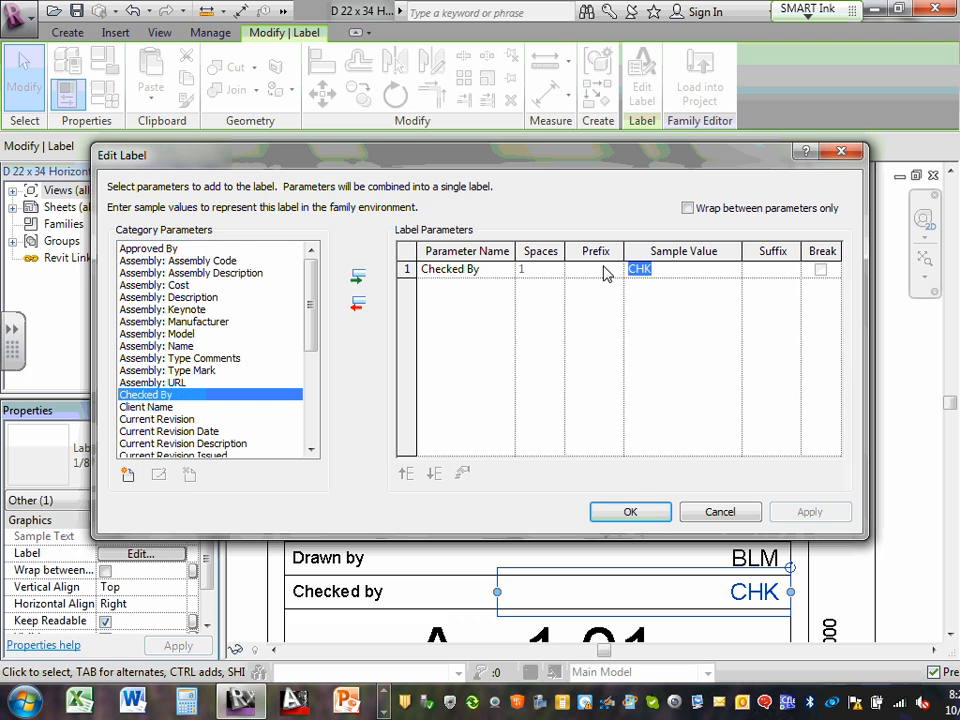
{"action": "type", "text": "CSK"}
{"action": "left_click", "coordinate": [632, 512]}
{"action": "scroll", "coordinate": [699, 486], "scroll_direction": "down", "scroll_amount": 2}
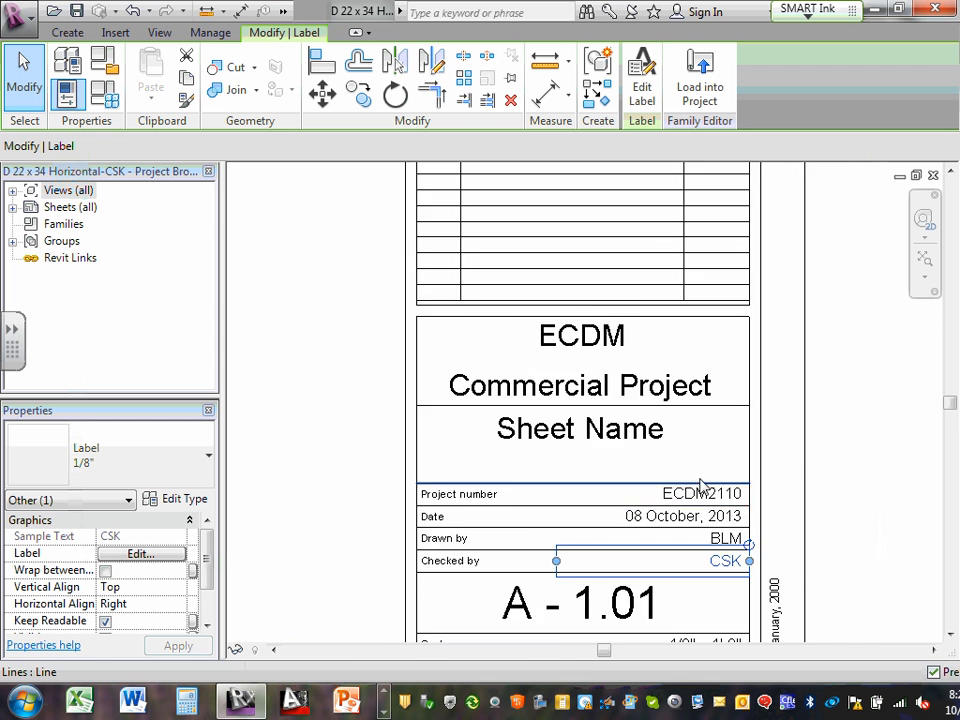
{"action": "scroll", "coordinate": [729, 591], "scroll_direction": "up", "scroll_amount": 3}
{"action": "scroll", "coordinate": [813, 555], "scroll_direction": "down", "scroll_amount": 2}
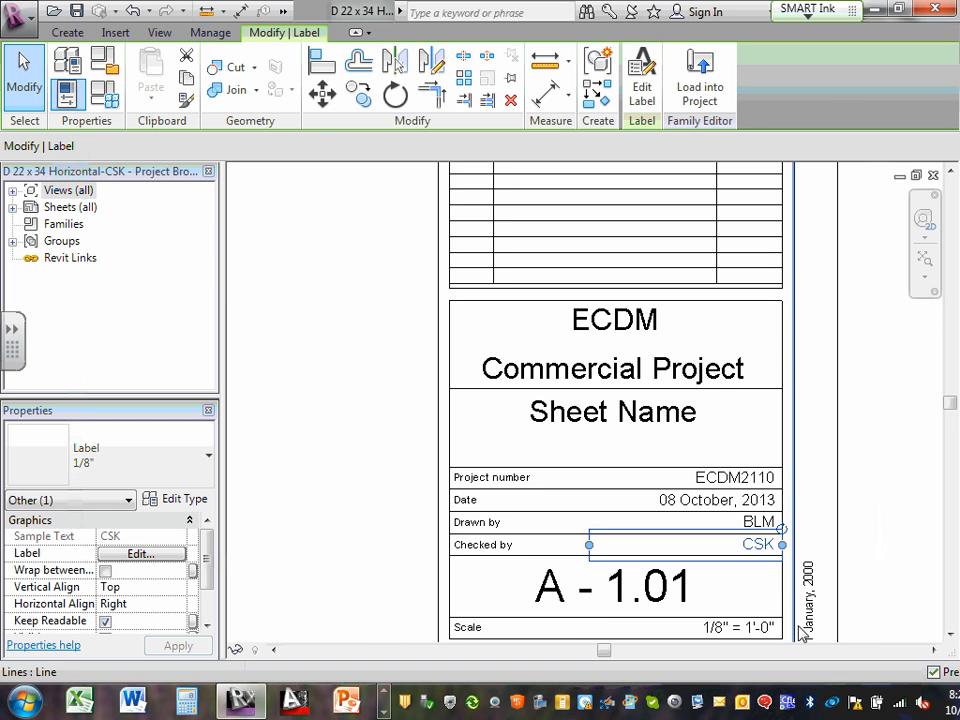
{"action": "scroll", "coordinate": [746, 615], "scroll_direction": "up", "scroll_amount": 3}
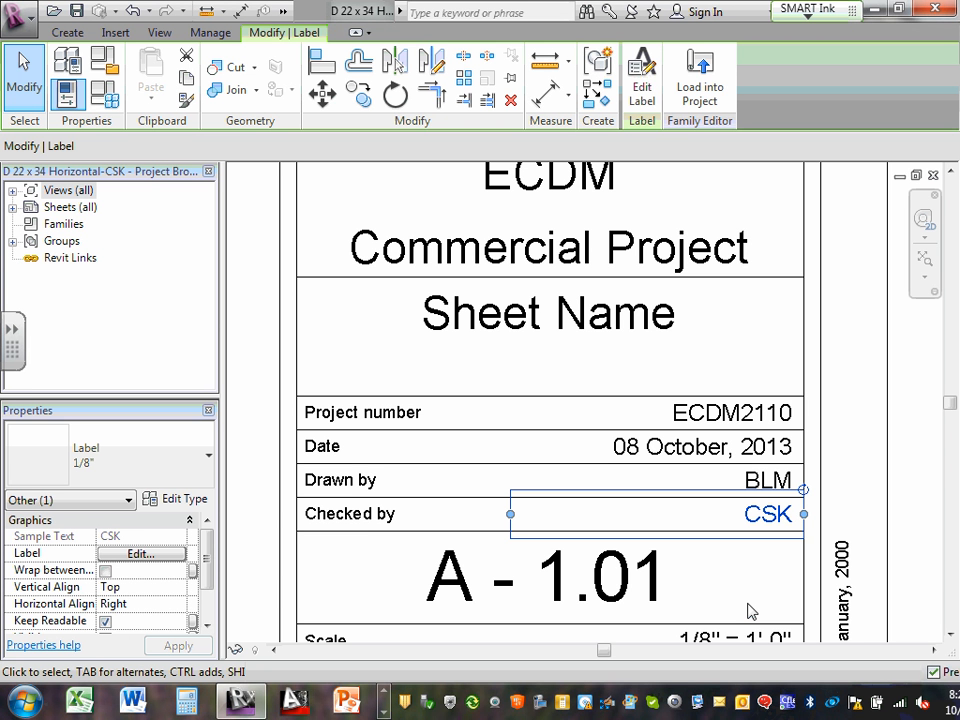
{"action": "scroll", "coordinate": [752, 612], "scroll_direction": "down", "scroll_amount": 2}
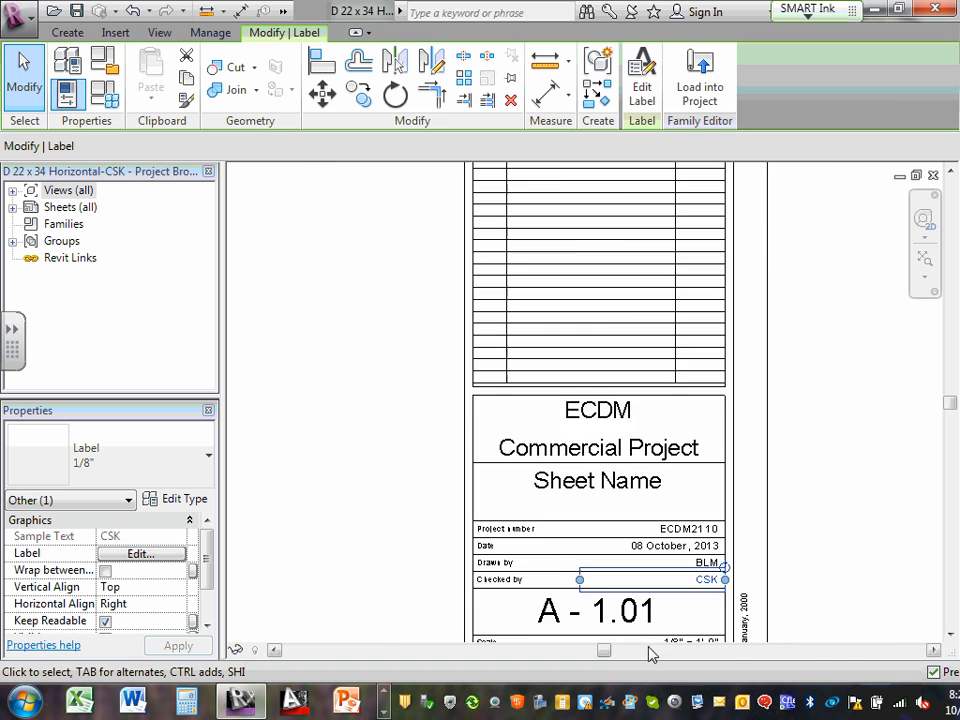
{"action": "scroll", "coordinate": [634, 634], "scroll_direction": "up", "scroll_amount": 5}
{"action": "left_click", "coordinate": [562, 600]}
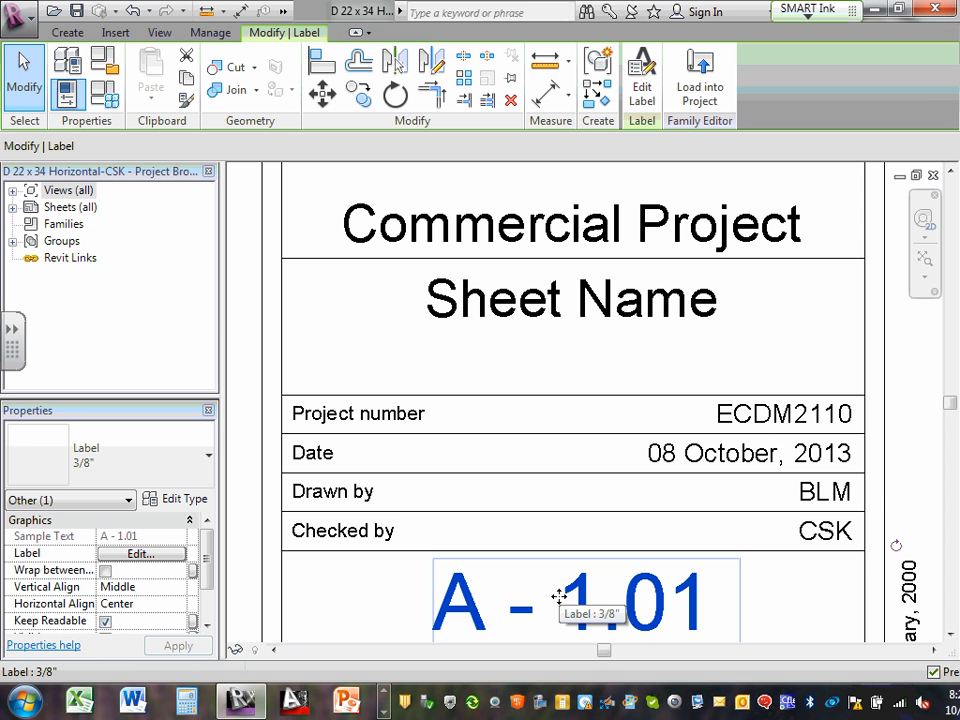
{"action": "scroll", "coordinate": [516, 326], "scroll_direction": "down", "scroll_amount": 2}
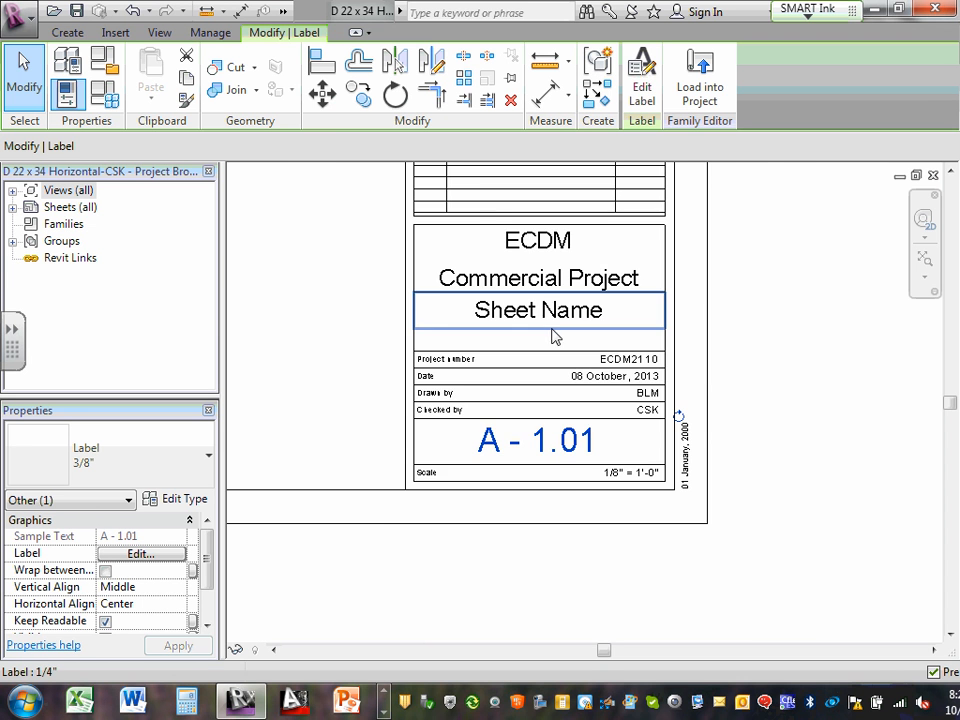
{"action": "scroll", "coordinate": [553, 336], "scroll_direction": "up", "scroll_amount": 2}
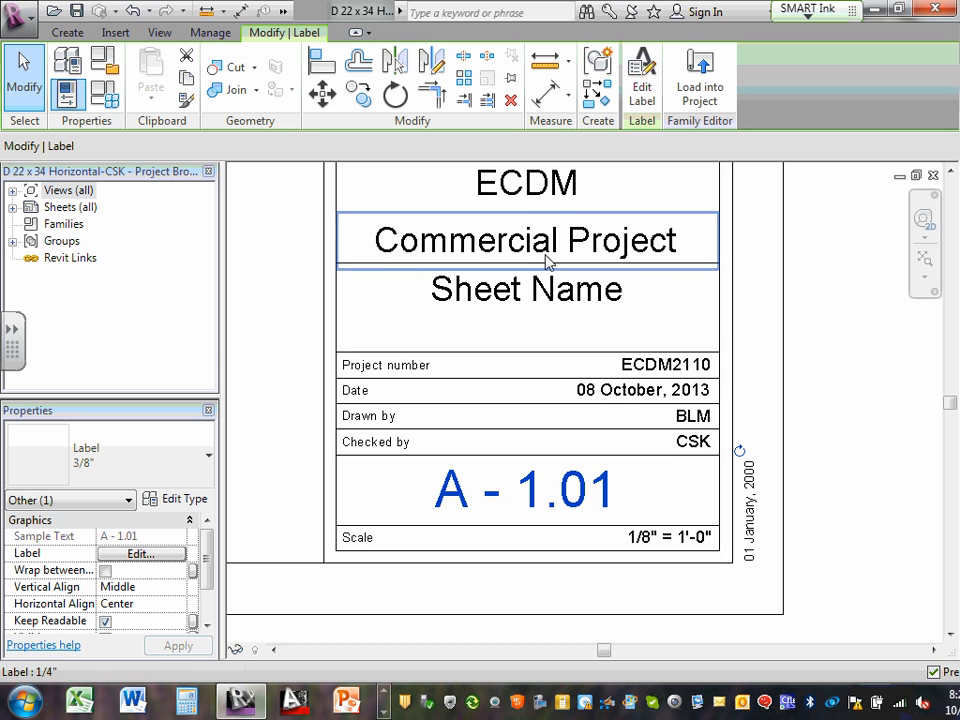
{"action": "scroll", "coordinate": [746, 249], "scroll_direction": "down", "scroll_amount": 1}
{"action": "middle_click_drag", "start_coordinate": [746, 249], "coordinate": [739, 306]}
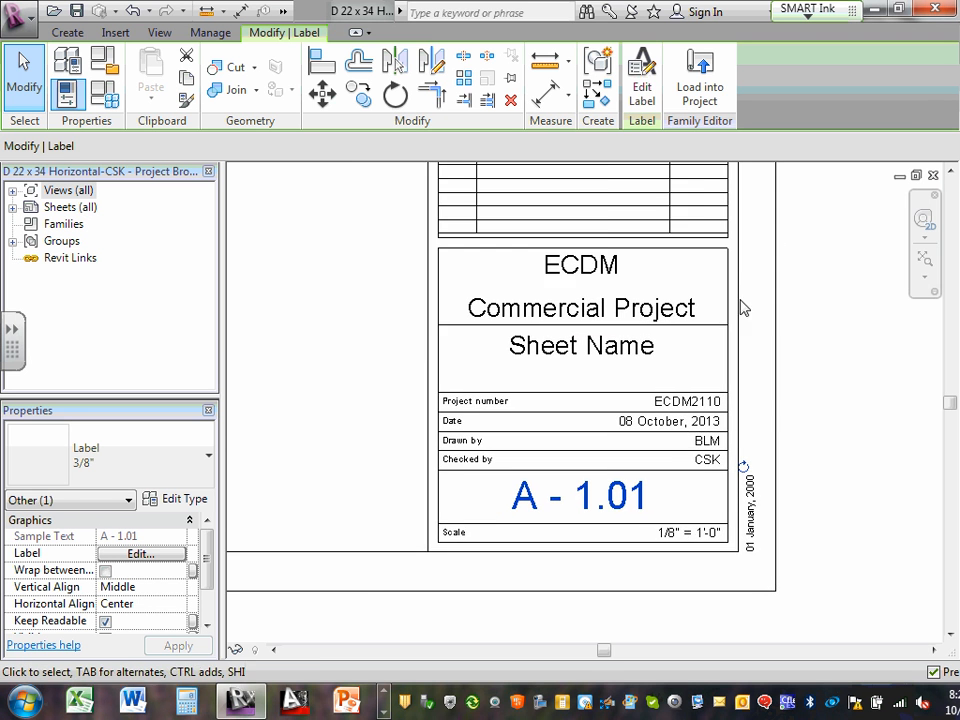
{"action": "scroll", "coordinate": [739, 279], "scroll_direction": "down", "scroll_amount": 2}
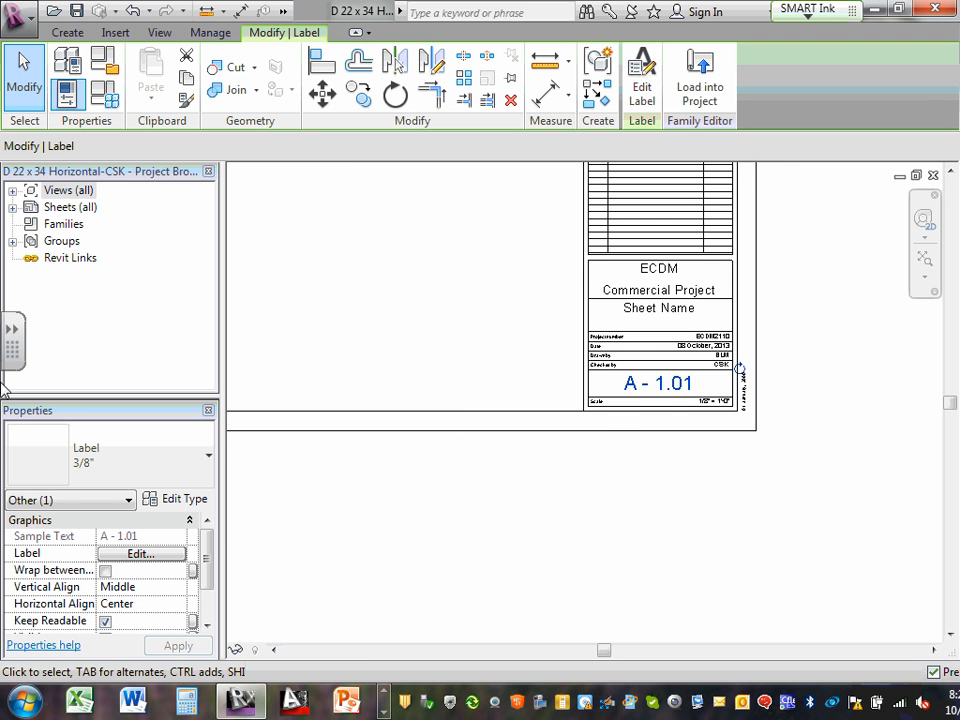
{"action": "scroll", "coordinate": [504, 375], "scroll_direction": "up", "scroll_amount": 1}
{"action": "middle_click_drag", "start_coordinate": [461, 306], "coordinate": [495, 588]}
{"action": "scroll", "coordinate": [501, 366], "scroll_direction": "down", "scroll_amount": 1}
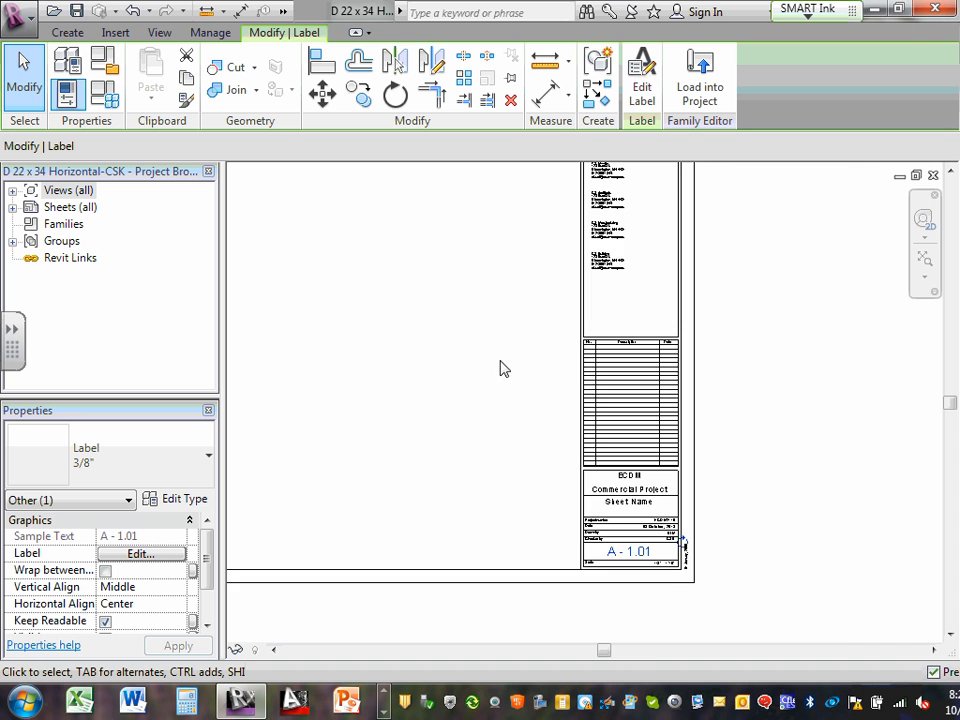
{"action": "scroll", "coordinate": [501, 368], "scroll_direction": "up", "scroll_amount": 1}
{"action": "scroll", "coordinate": [497, 368], "scroll_direction": "down", "scroll_amount": 1}
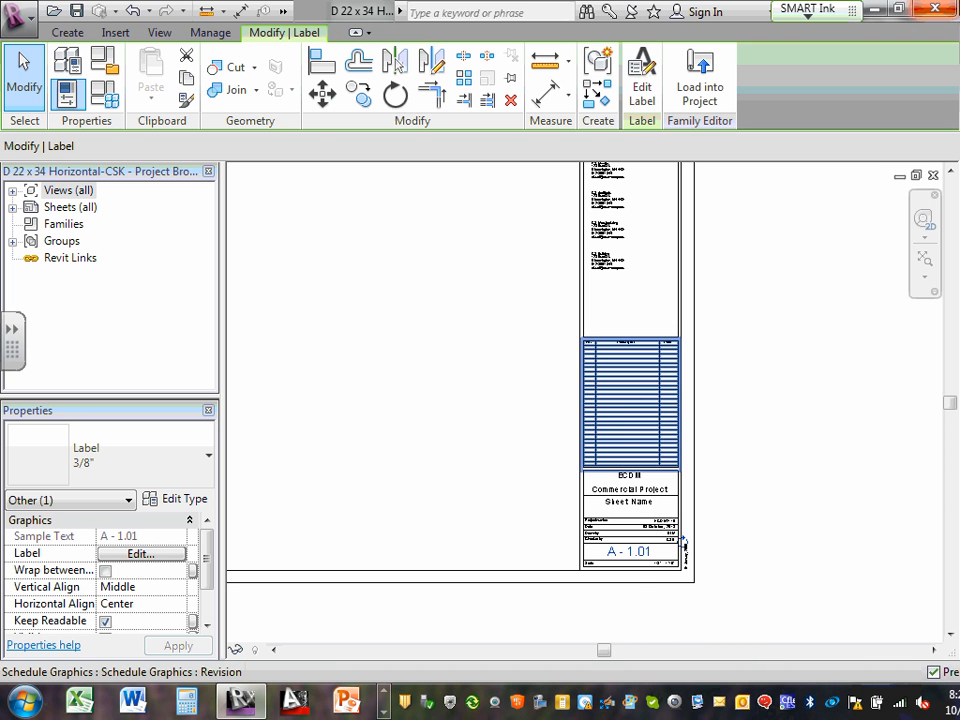
{"action": "scroll", "coordinate": [718, 263], "scroll_direction": "up", "scroll_amount": 1}
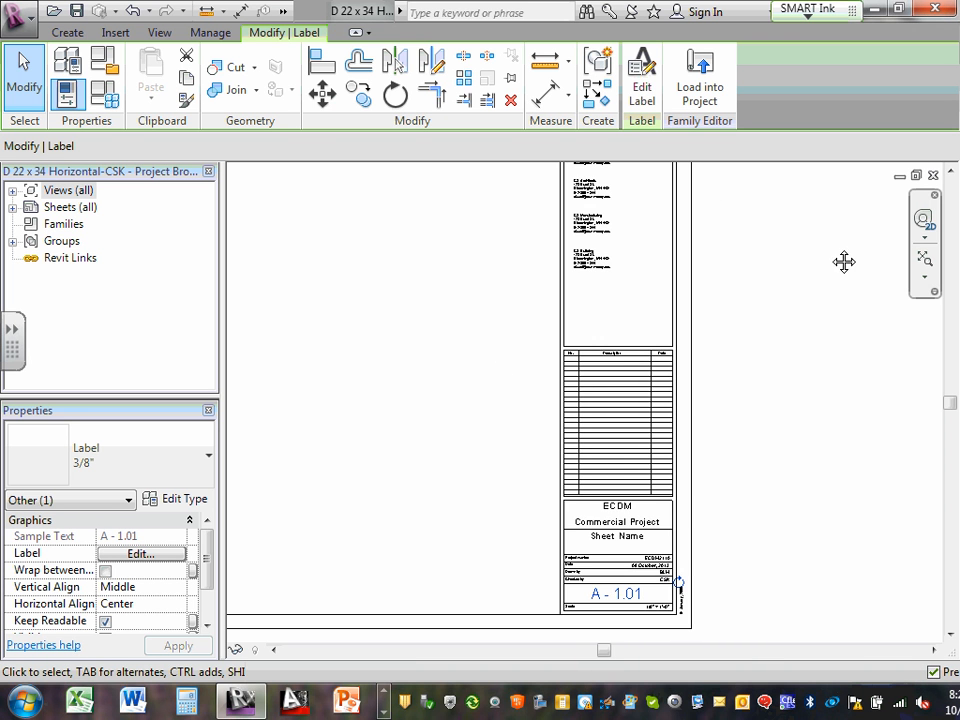
{"action": "middle_click_drag", "start_coordinate": [842, 261], "coordinate": [866, 643]}
{"action": "scroll", "coordinate": [614, 537], "scroll_direction": "up", "scroll_amount": 1}
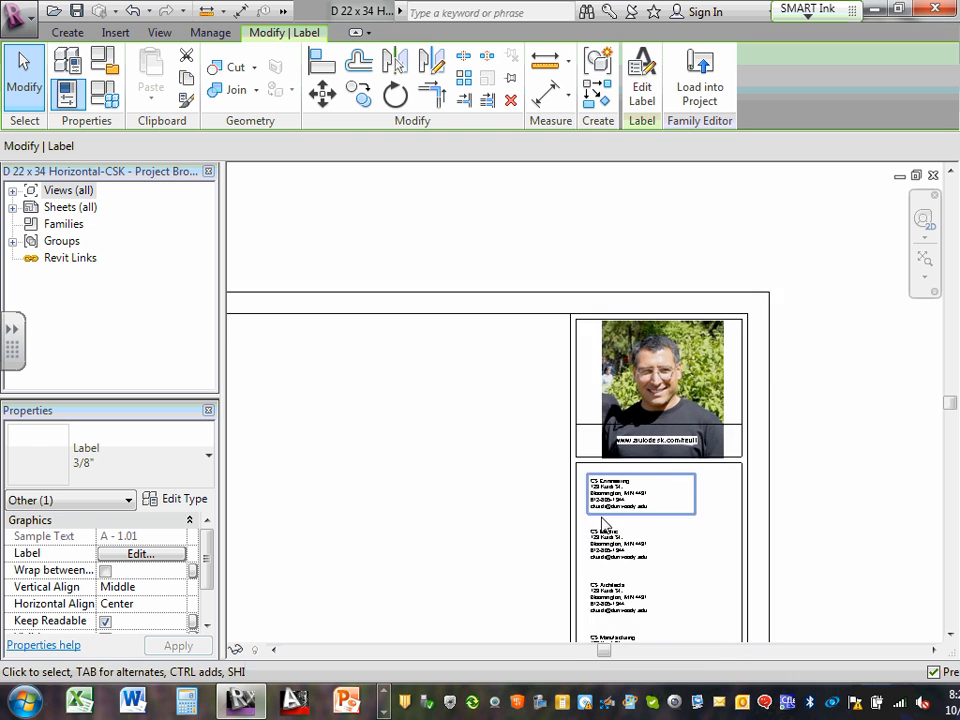
{"action": "scroll", "coordinate": [341, 467], "scroll_direction": "down", "scroll_amount": 1}
{"action": "scroll", "coordinate": [448, 450], "scroll_direction": "down", "scroll_amount": 1}
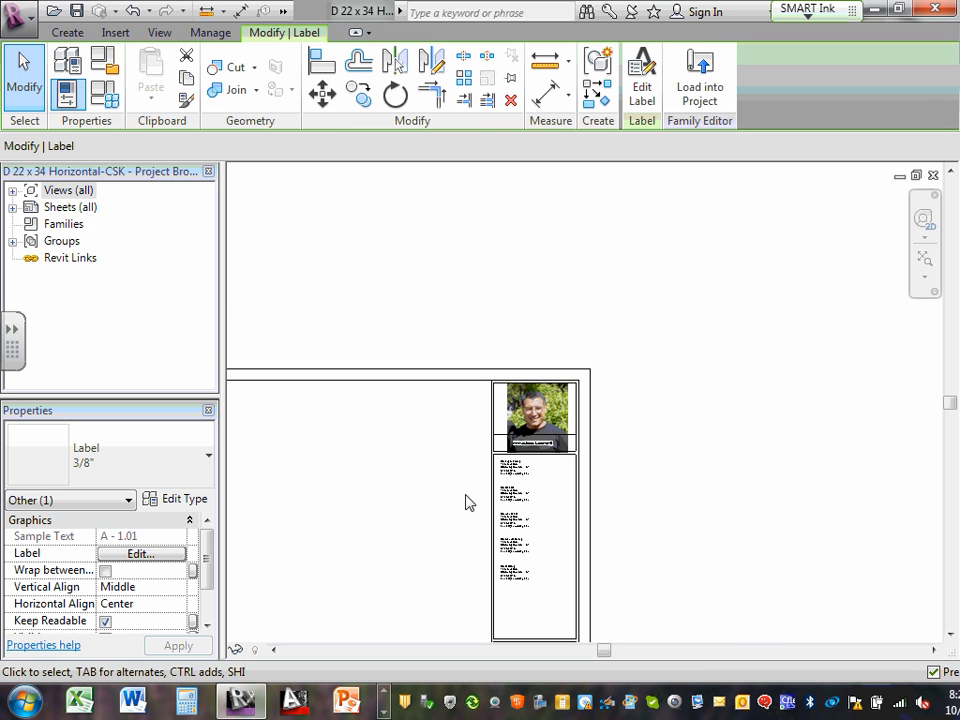
Fit the sheet, zoom into a region framing the photo, then fit the whole title block again
{"action": "left_click", "coordinate": [925, 278]}
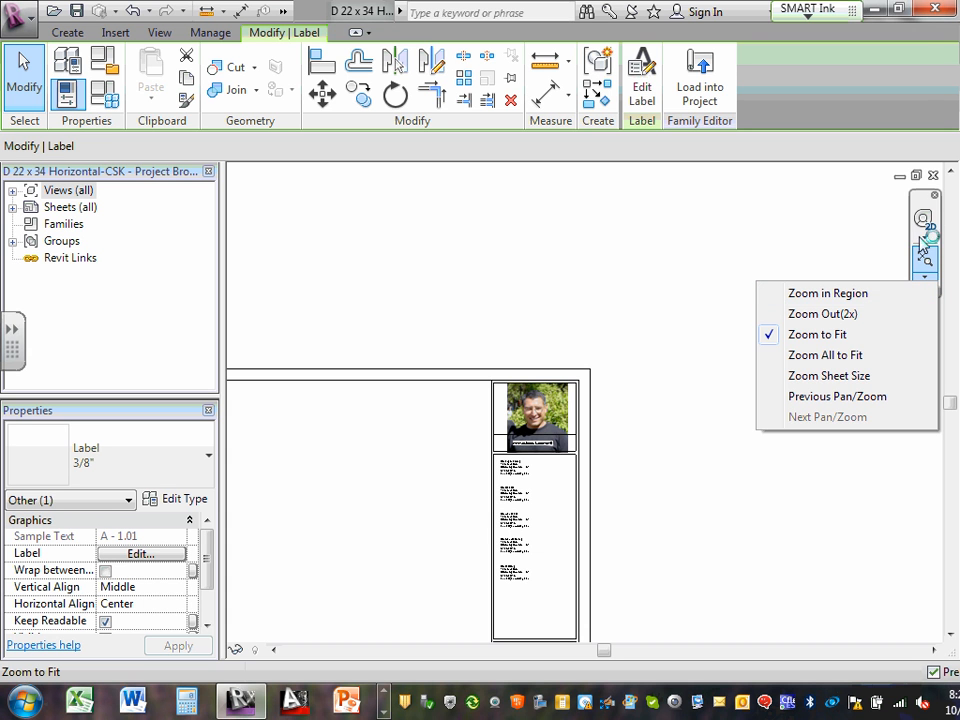
{"action": "left_click", "coordinate": [862, 355]}
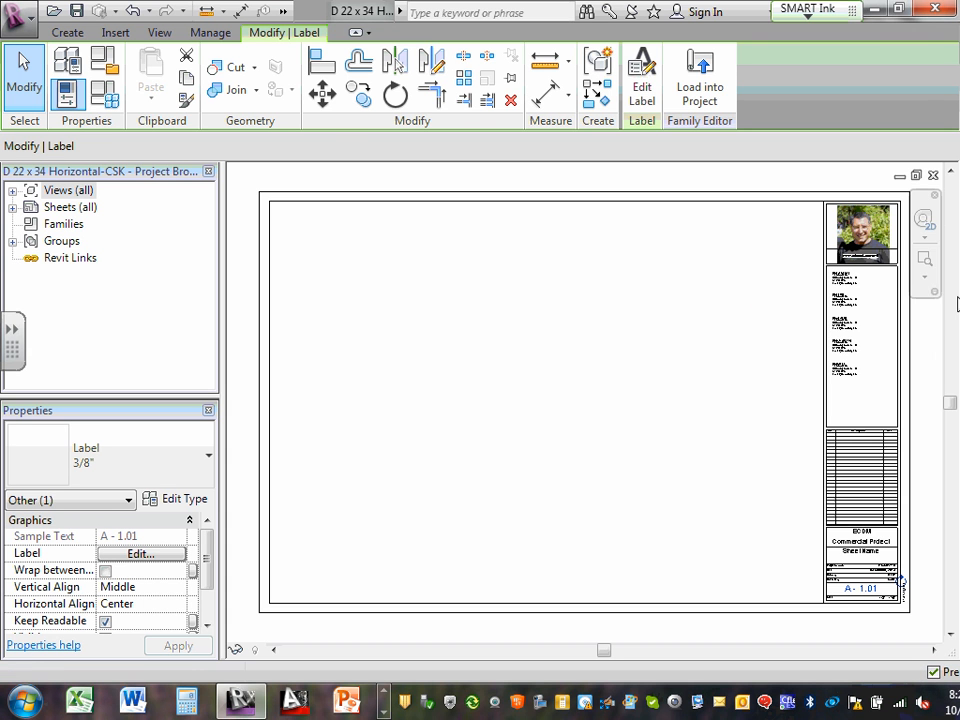
{"action": "left_click", "coordinate": [925, 277]}
{"action": "left_click", "coordinate": [925, 280]}
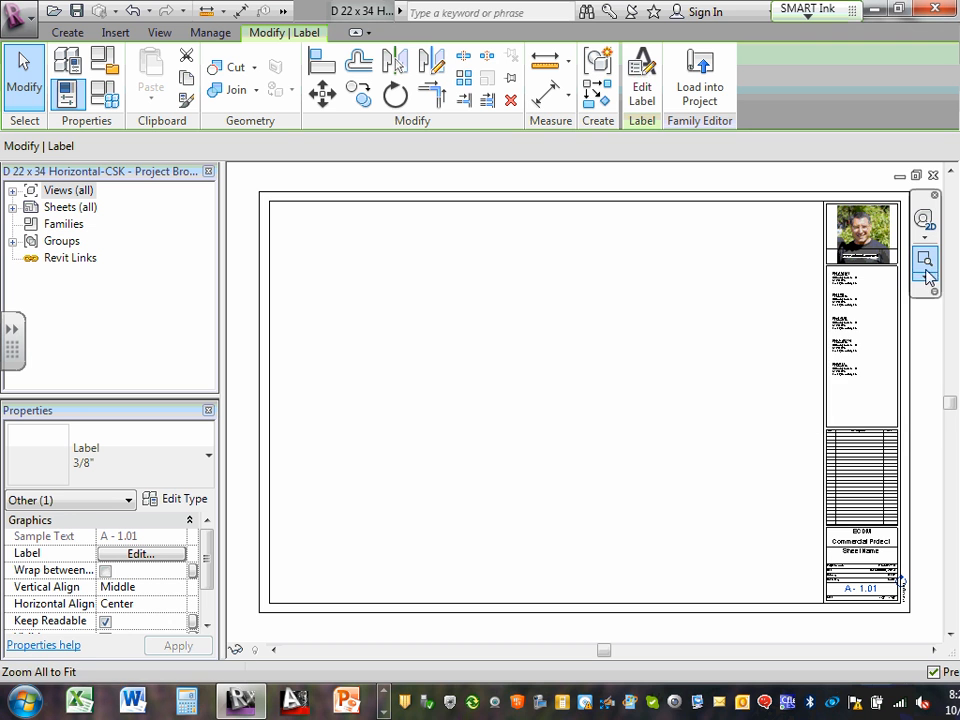
{"action": "left_click", "coordinate": [927, 280]}
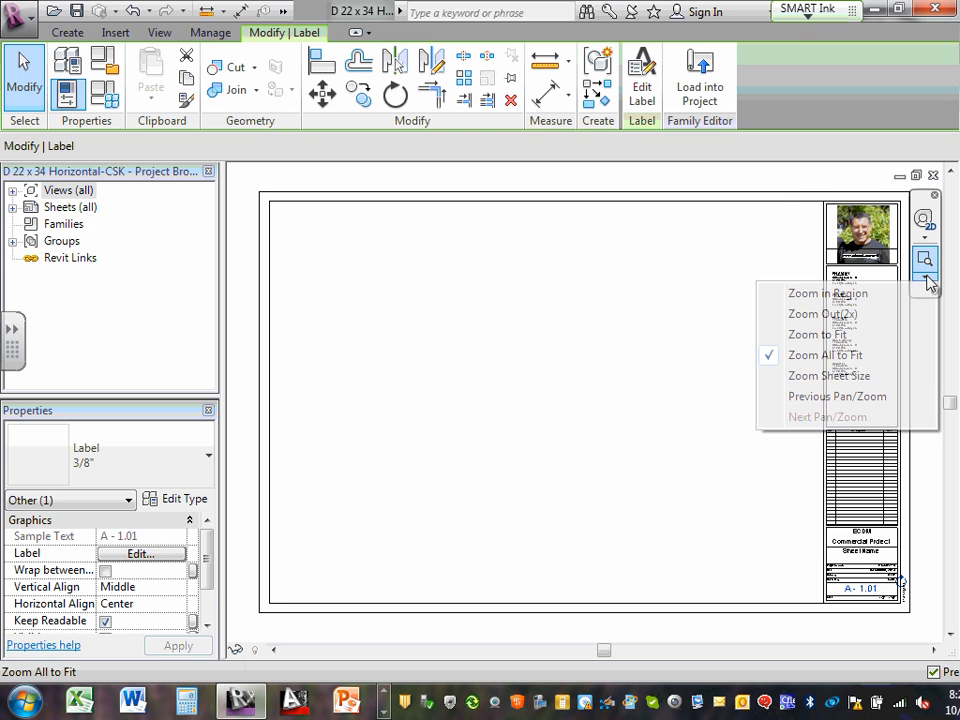
{"action": "left_click", "coordinate": [872, 292]}
{"action": "left_click_drag", "start_coordinate": [783, 168], "coordinate": [900, 300]}
{"action": "left_click", "coordinate": [926, 278]}
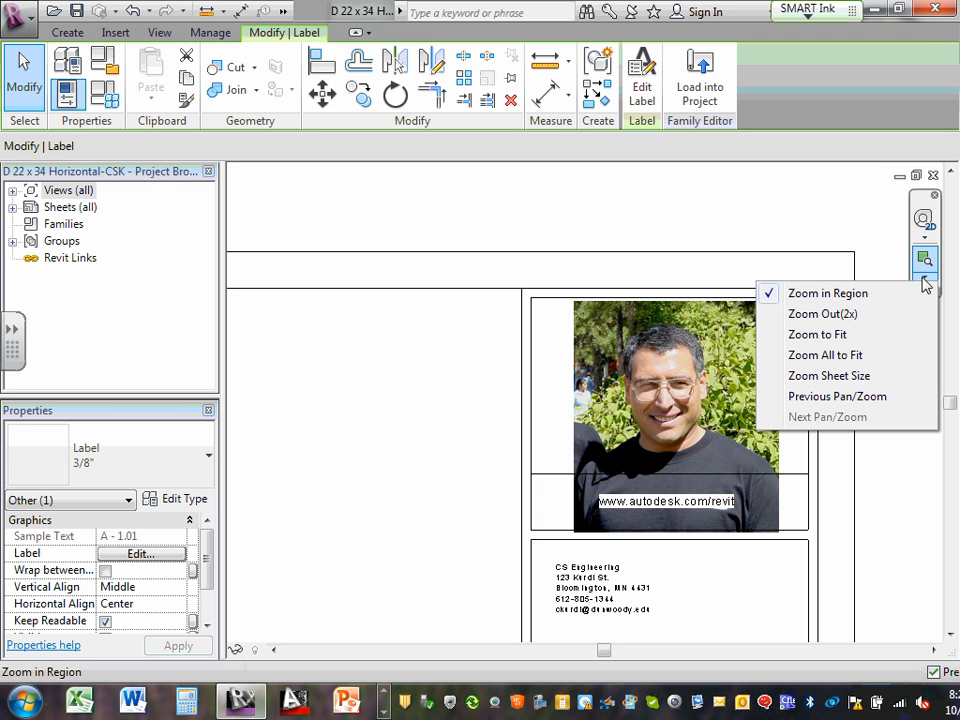
{"action": "left_click", "coordinate": [847, 336]}
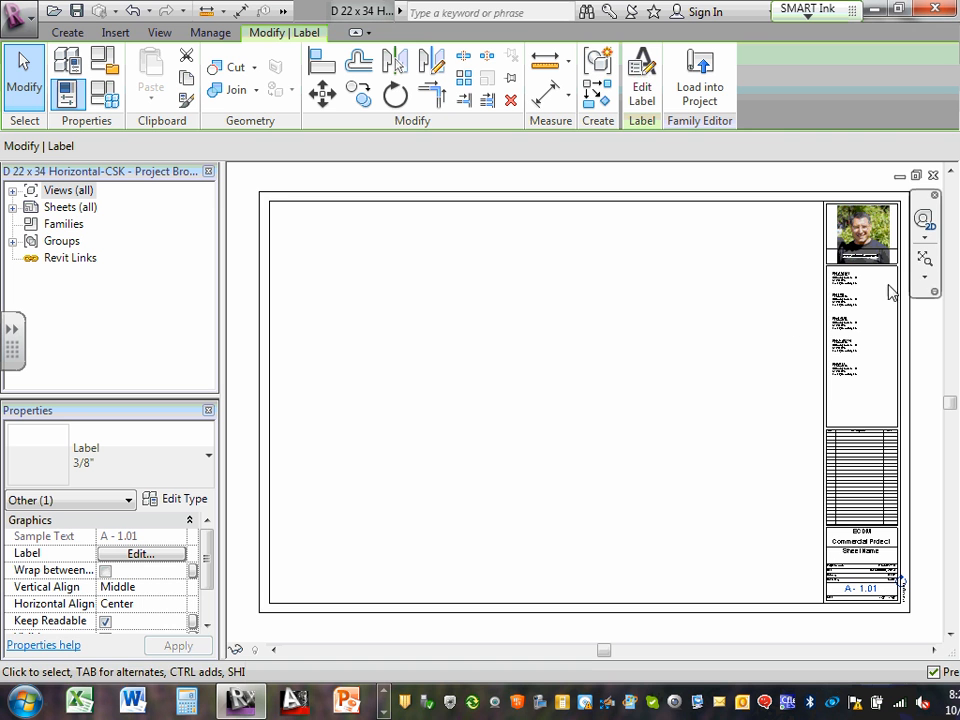
Shrink the photo proportionally from its corner grip and centre it in the box above the URL
{"action": "scroll", "coordinate": [870, 255], "scroll_direction": "up", "scroll_amount": 5}
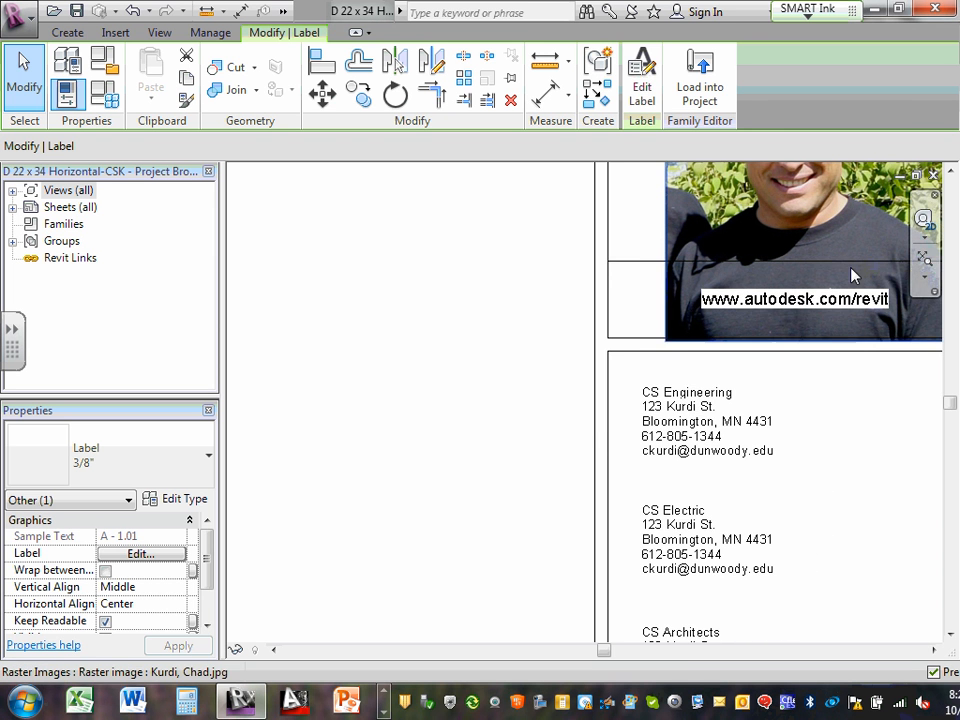
{"action": "scroll", "coordinate": [851, 276], "scroll_direction": "up", "scroll_amount": 2}
{"action": "left_click", "coordinate": [735, 321]}
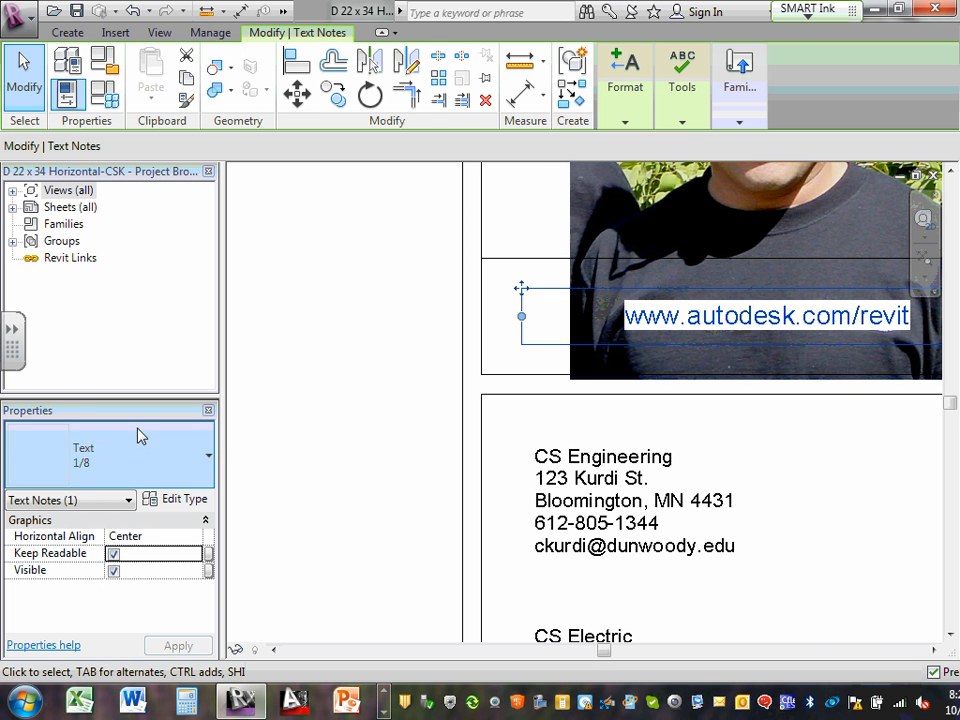
{"action": "left_click", "coordinate": [333, 424]}
{"action": "scroll", "coordinate": [560, 216], "scroll_direction": "down", "scroll_amount": 4}
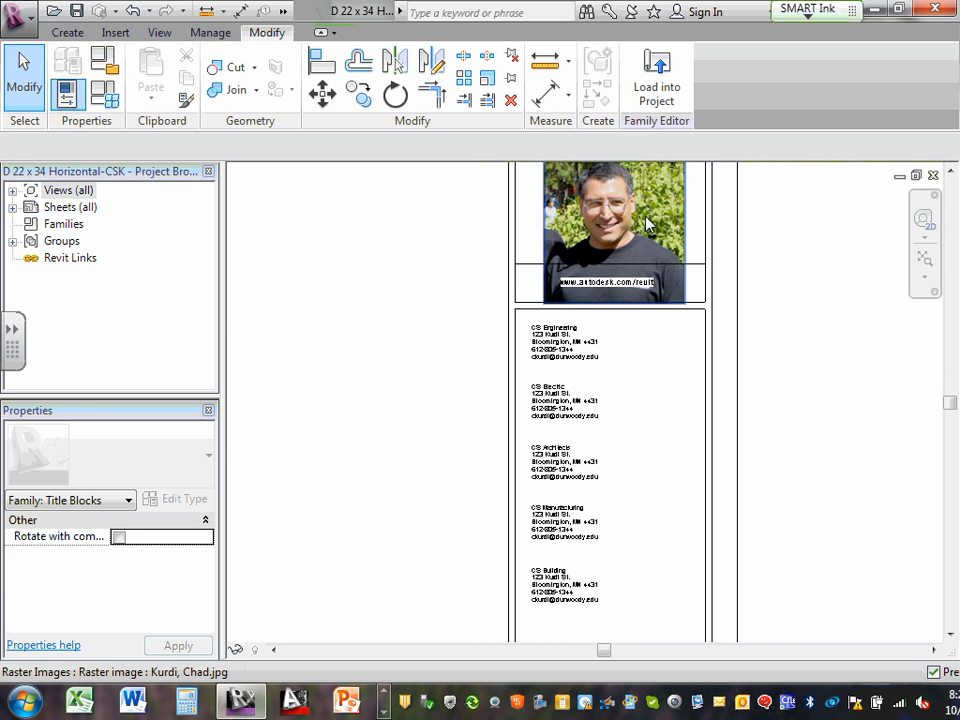
{"action": "middle_click_drag", "start_coordinate": [676, 227], "coordinate": [686, 392]}
{"action": "scroll", "coordinate": [640, 382], "scroll_direction": "up", "scroll_amount": 2}
{"action": "left_click", "coordinate": [628, 384]}
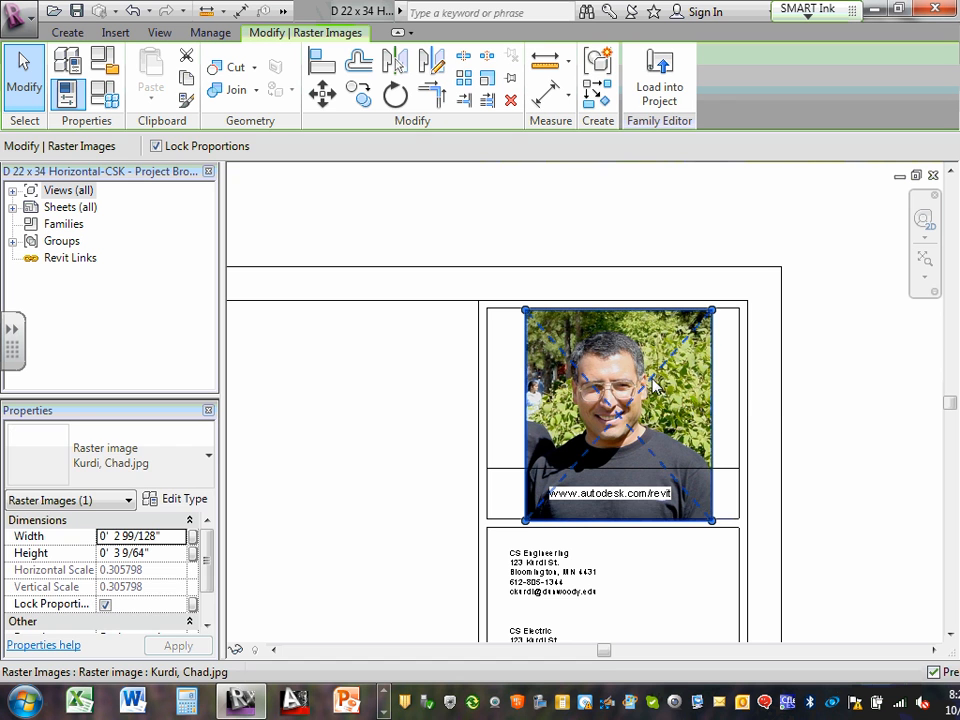
{"action": "left_click_drag", "start_coordinate": [526, 520], "coordinate": [549, 455]}
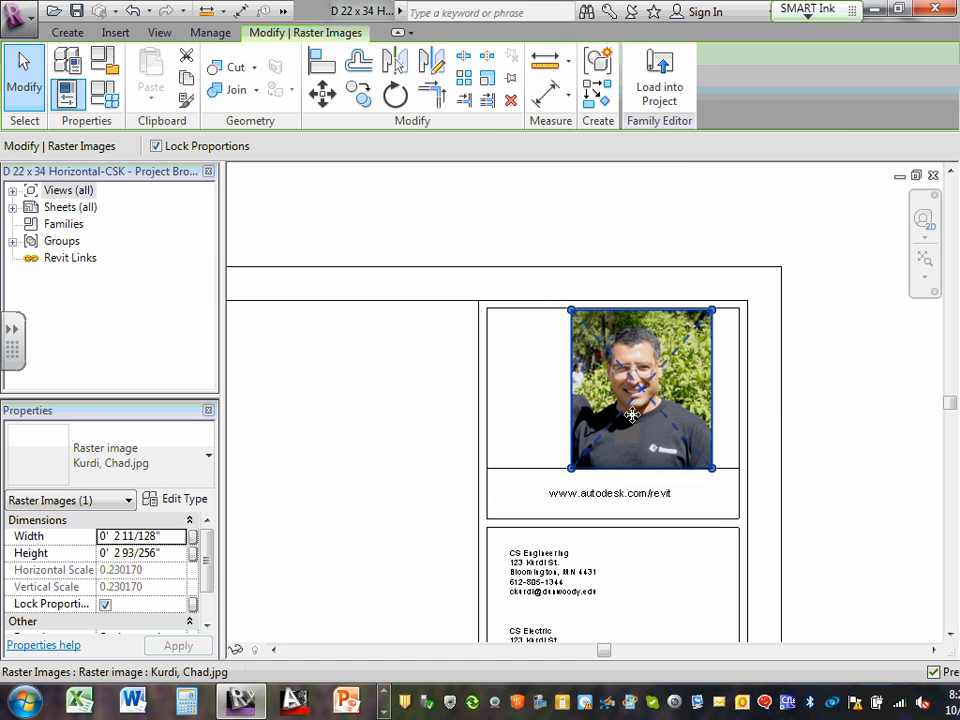
{"action": "left_click_drag", "start_coordinate": [633, 418], "coordinate": [606, 420]}
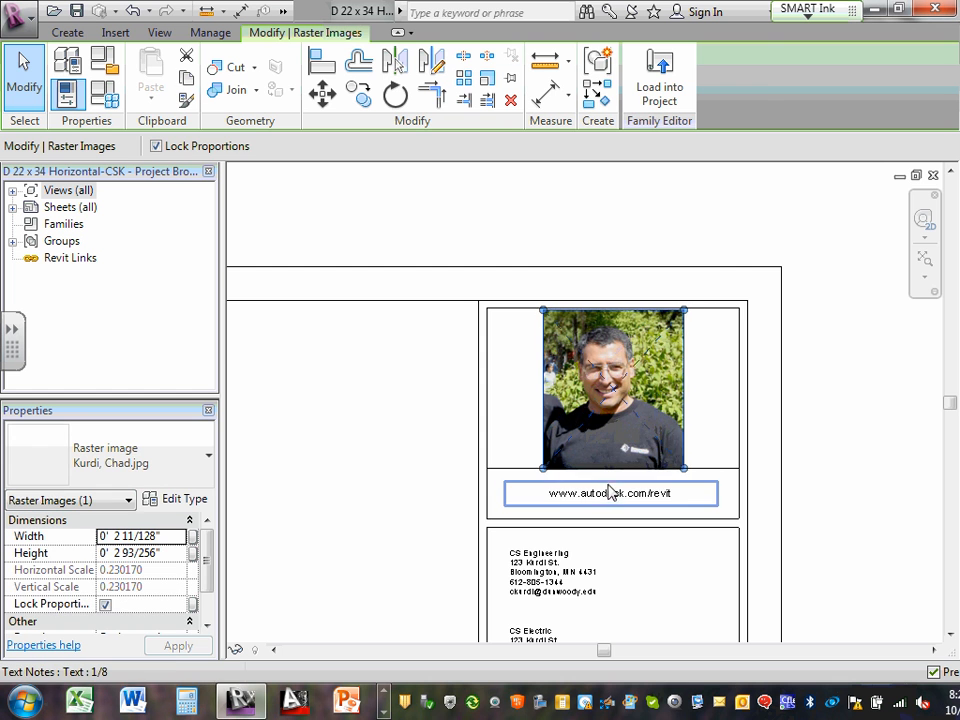
Replace 'autodesk.com/revit' with 'dunwoody.edu' in the URL note beneath the photo
{"action": "scroll", "coordinate": [609, 500], "scroll_direction": "up", "scroll_amount": 4}
{"action": "double_click", "coordinate": [604, 501]}
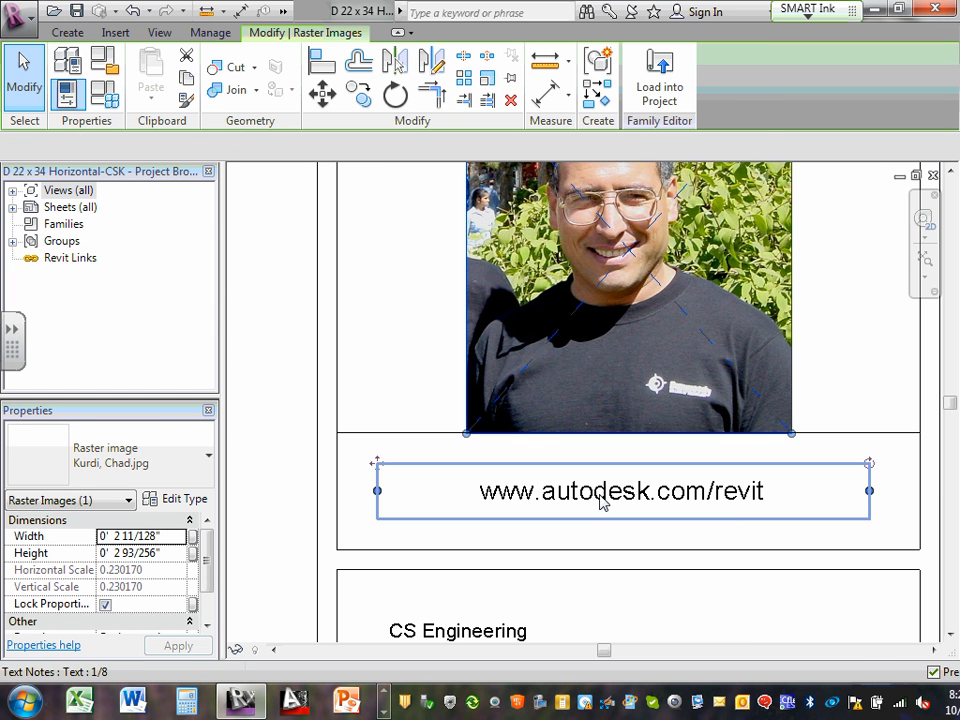
{"action": "left_click_drag", "start_coordinate": [543, 492], "coordinate": [783, 492]}
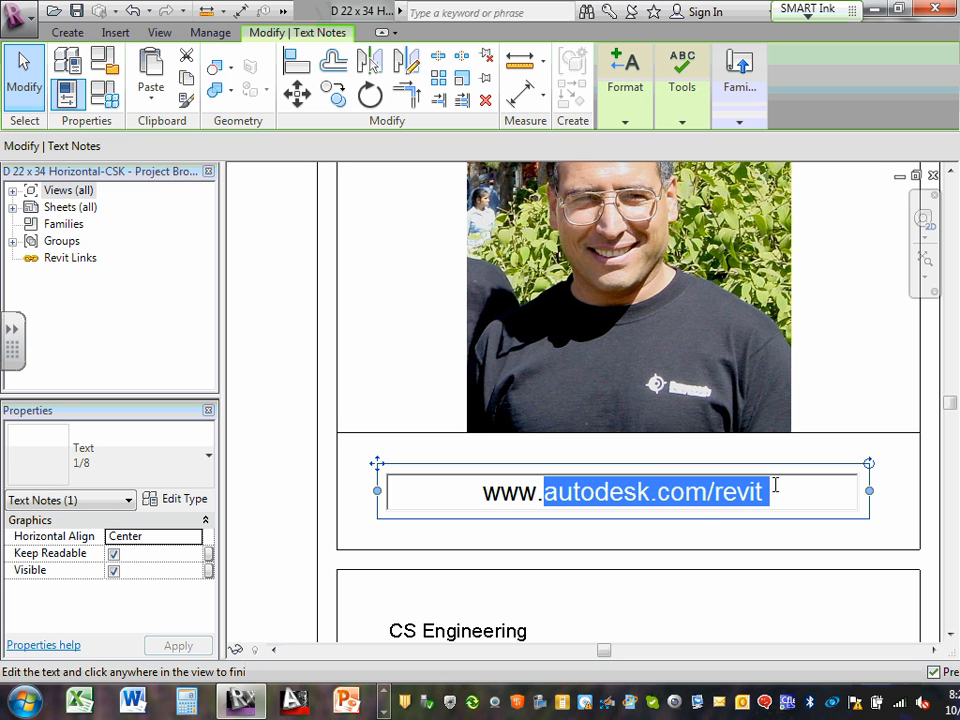
{"action": "type", "text": "dun"}
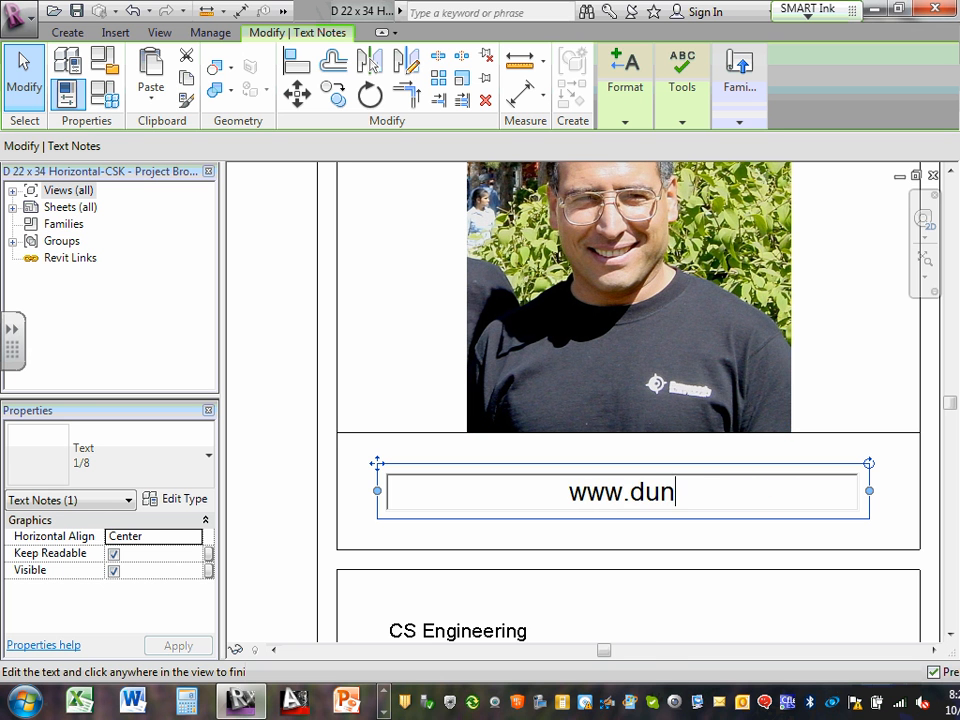
{"action": "type", "text": "wood"}
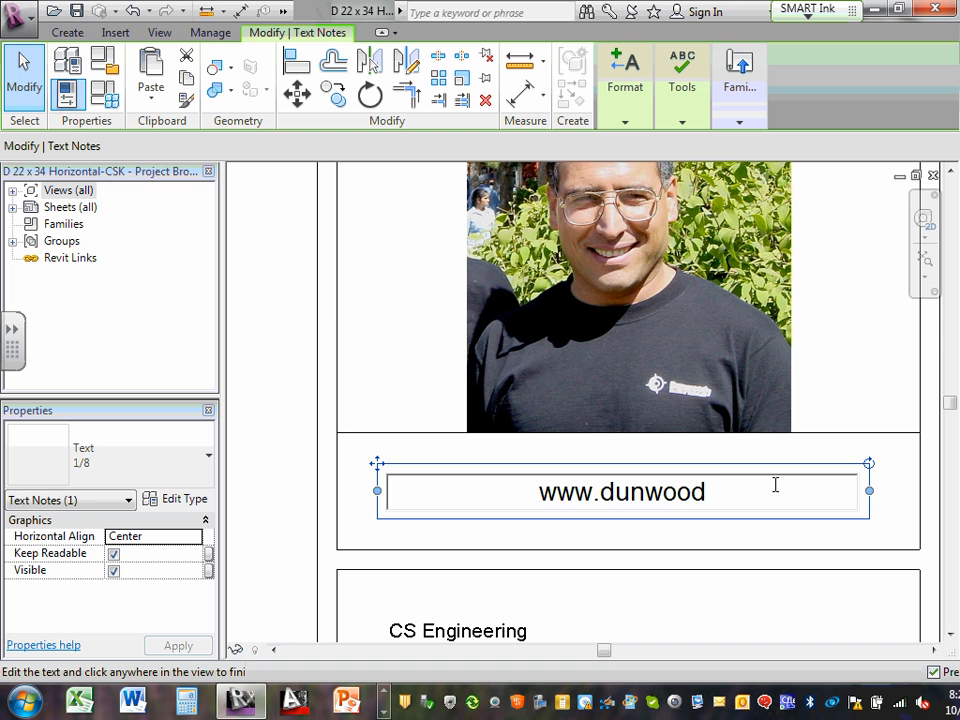
{"action": "type", "text": "y"}
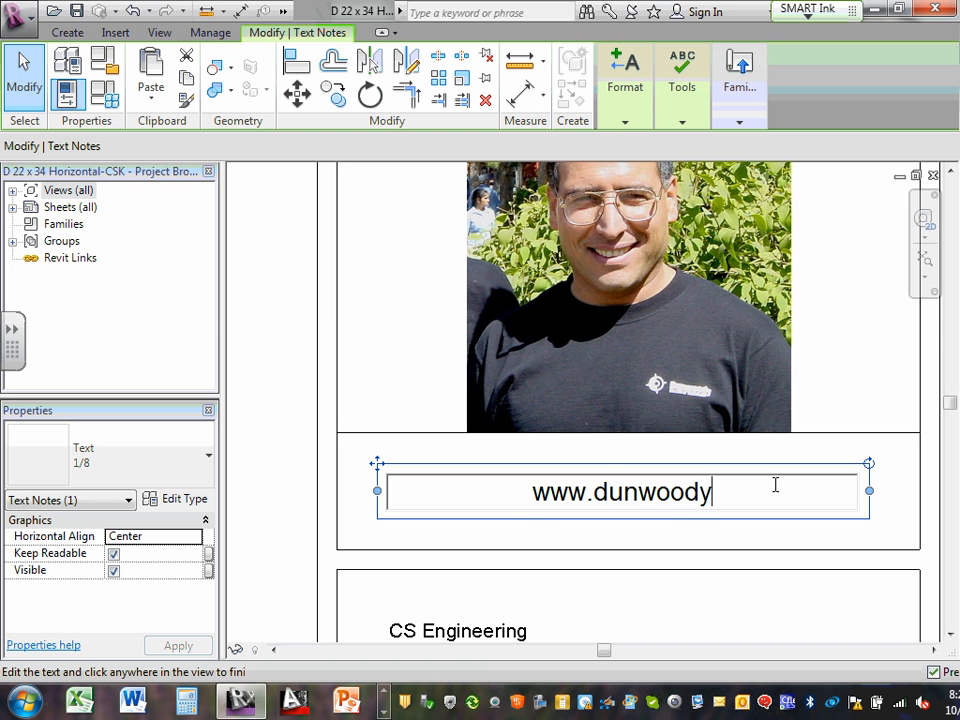
{"action": "type", "text": ".edu"}
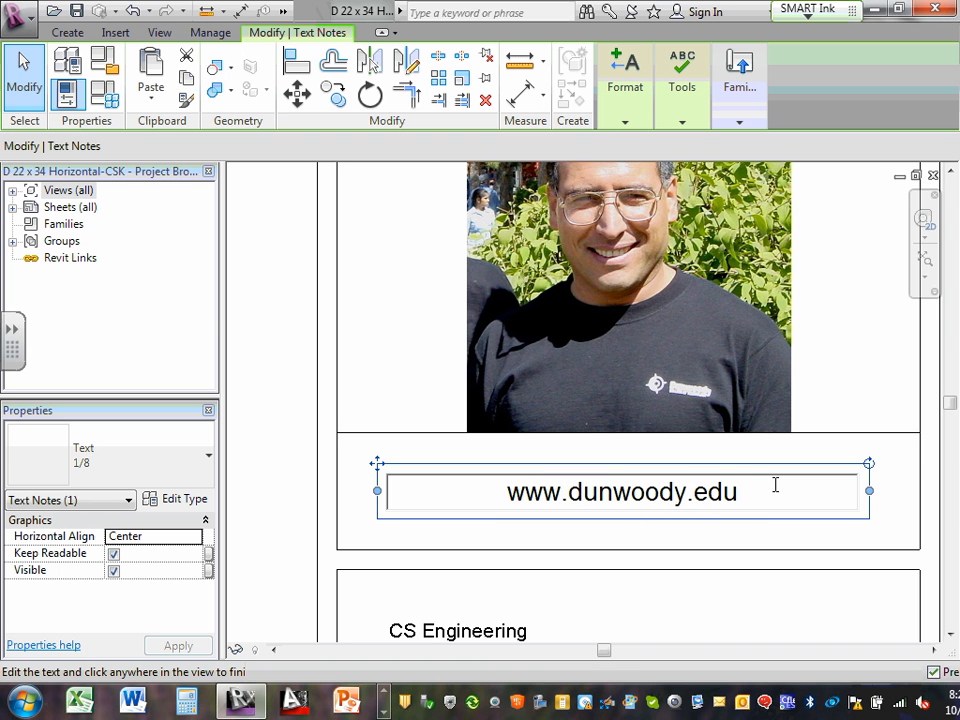
{"action": "left_click", "coordinate": [716, 538]}
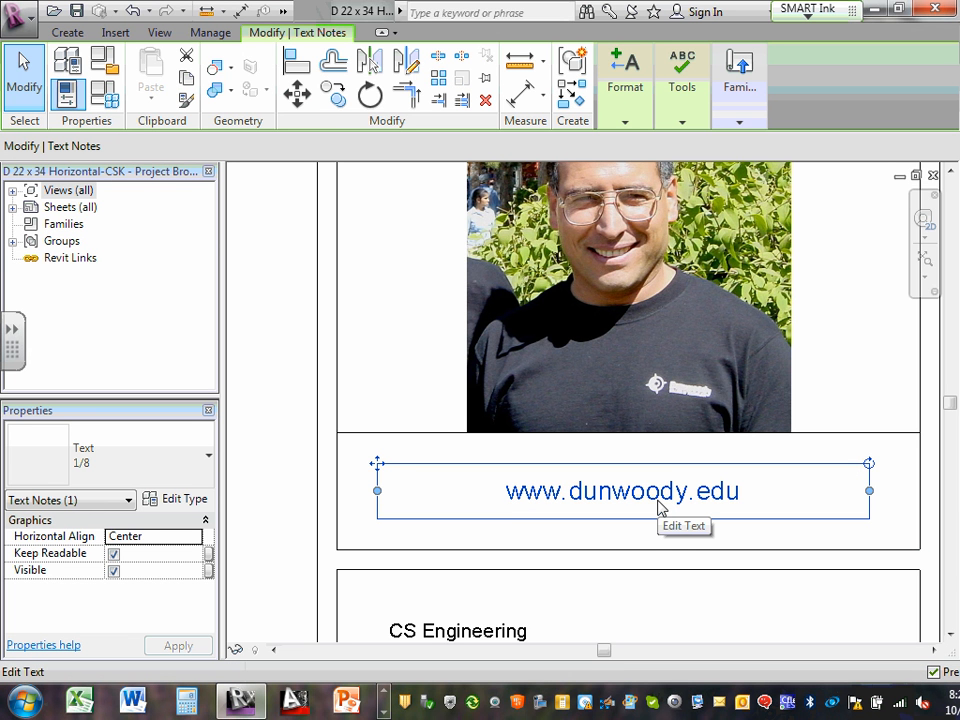
{"action": "scroll", "coordinate": [650, 508], "scroll_direction": "down", "scroll_amount": 3}
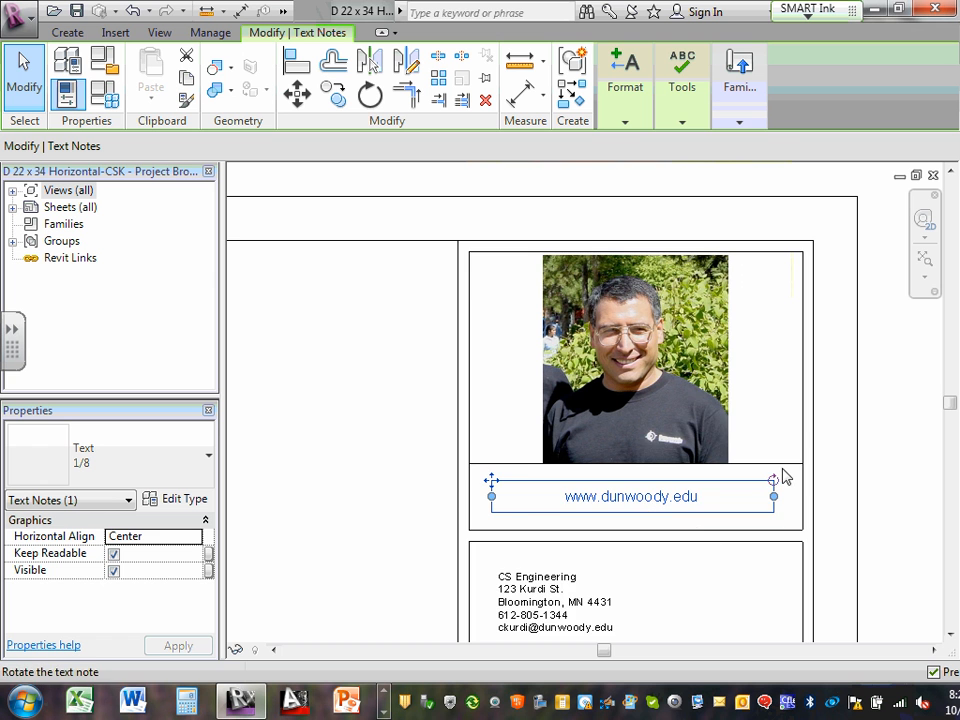
{"action": "scroll", "coordinate": [784, 476], "scroll_direction": "up", "scroll_amount": 3}
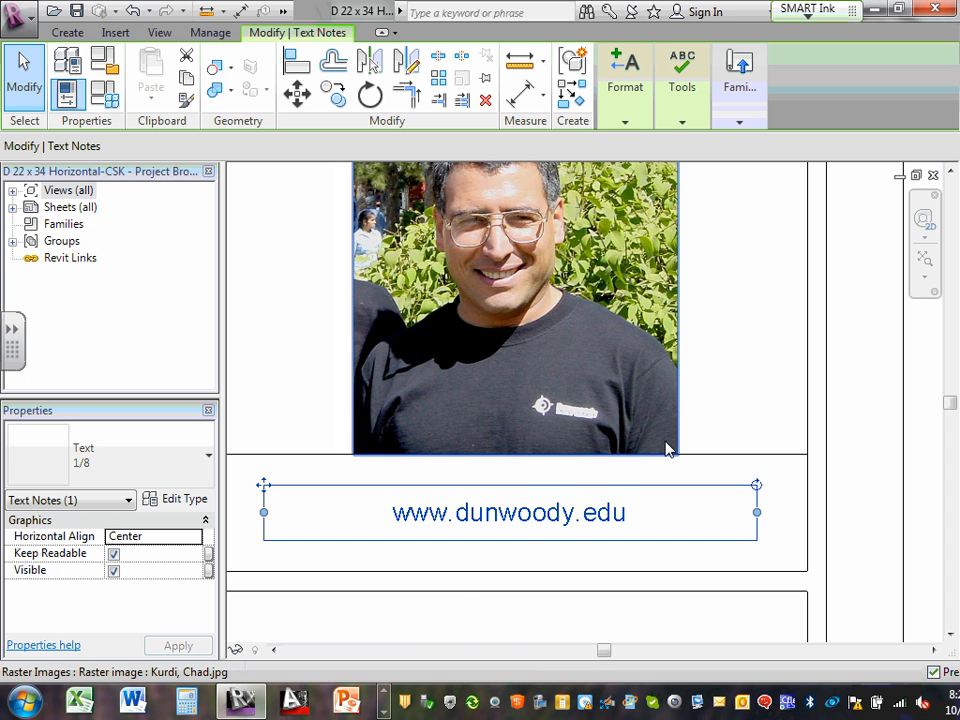
{"action": "scroll", "coordinate": [673, 452], "scroll_direction": "down", "scroll_amount": 2}
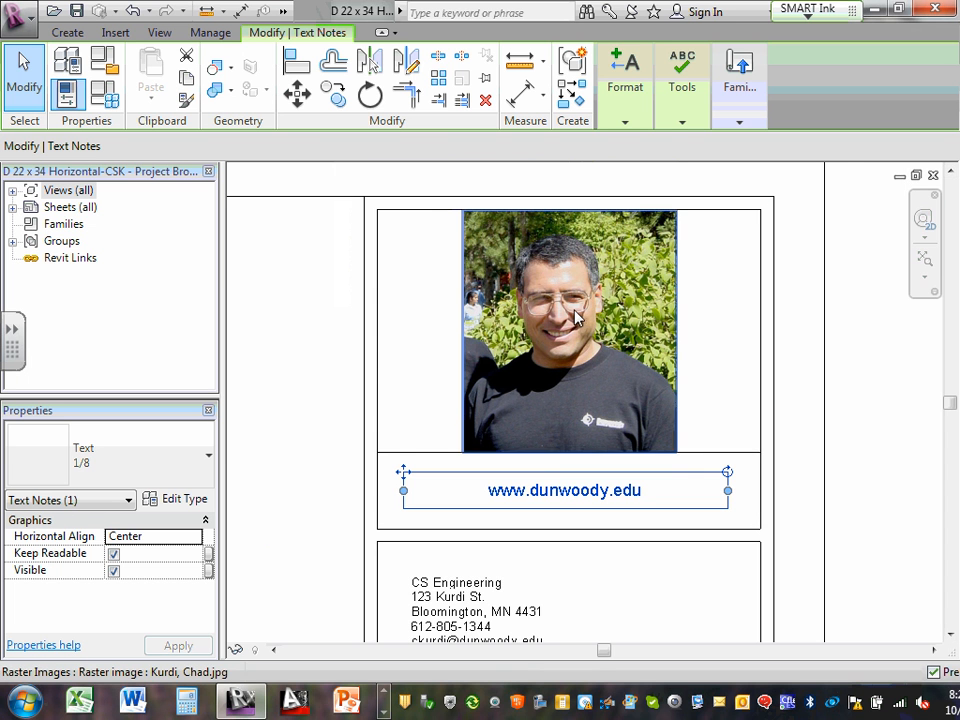
{"action": "scroll", "coordinate": [575, 318], "scroll_direction": "up", "scroll_amount": 1}
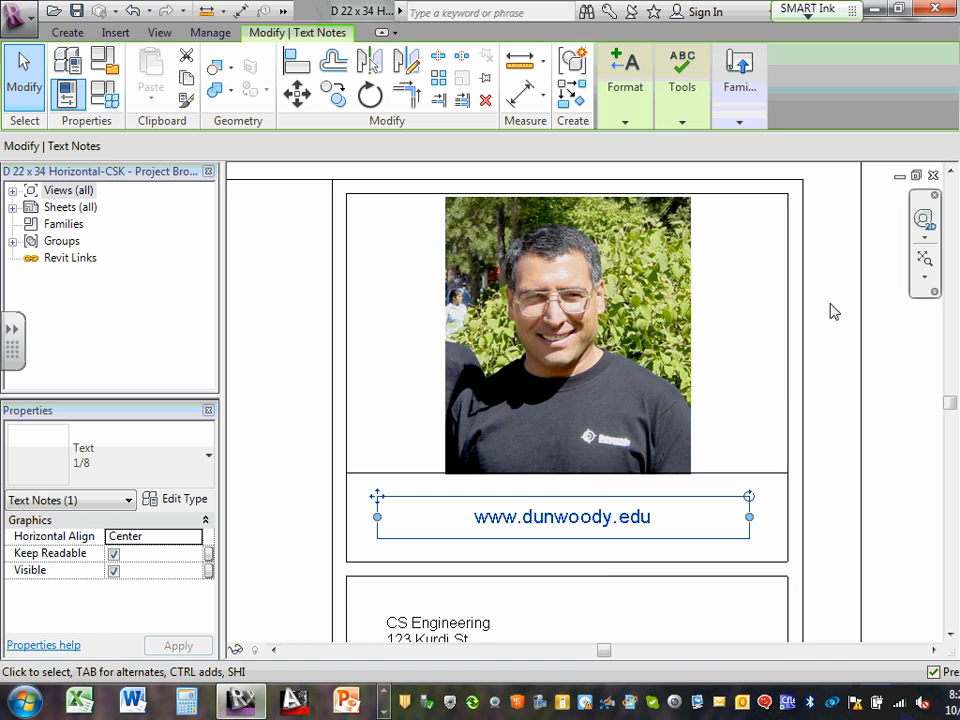
{"action": "scroll", "coordinate": [810, 332], "scroll_direction": "down", "scroll_amount": 5}
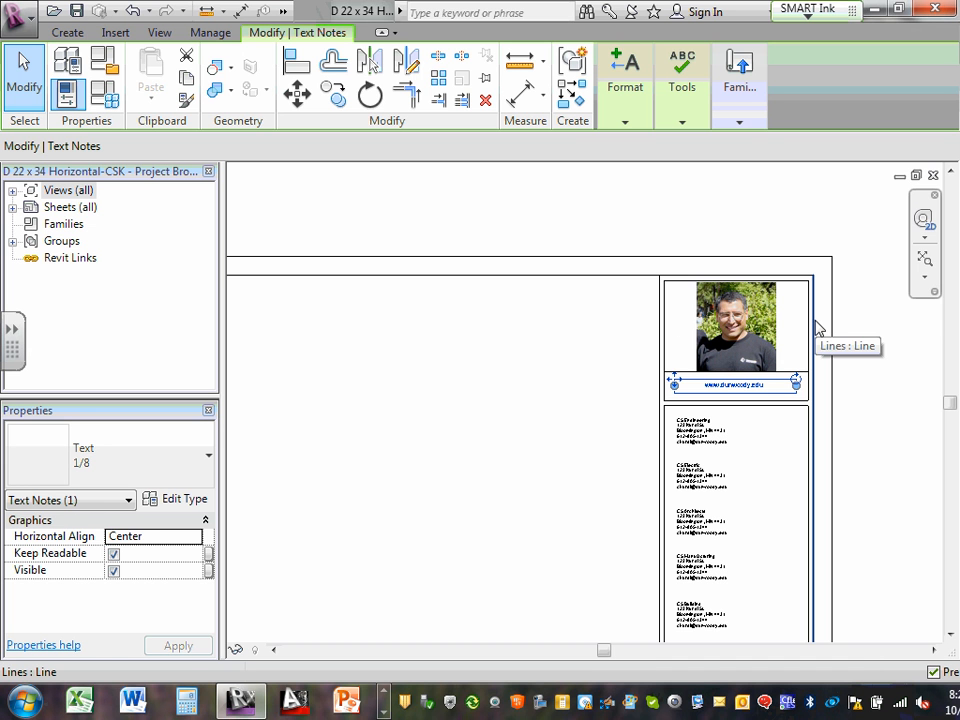
{"action": "left_click", "coordinate": [813, 293]}
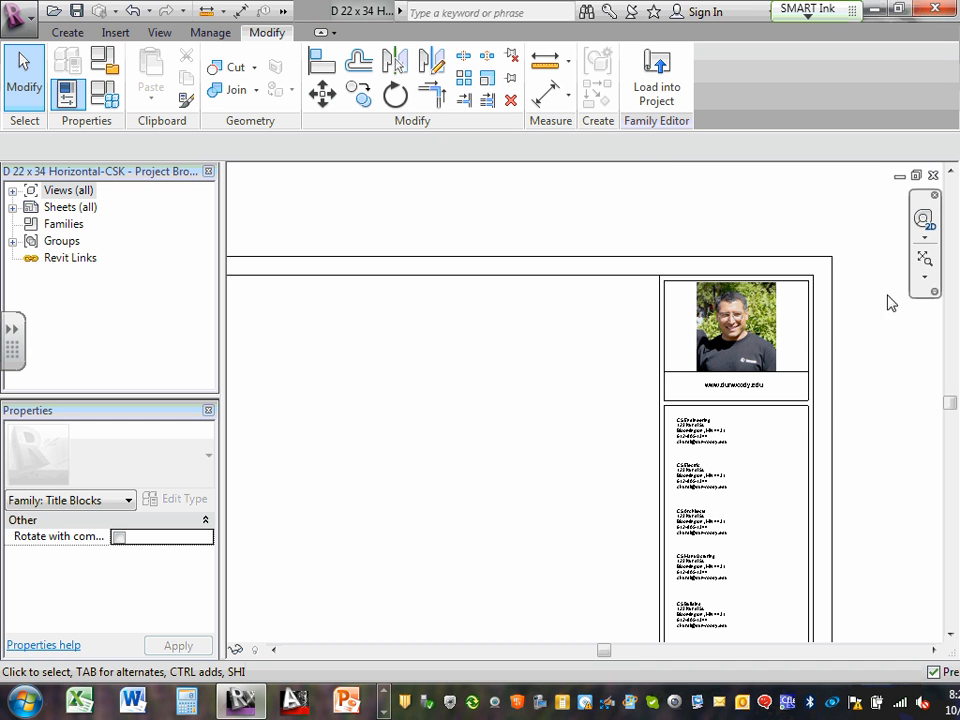
{"action": "left_click", "coordinate": [924, 276]}
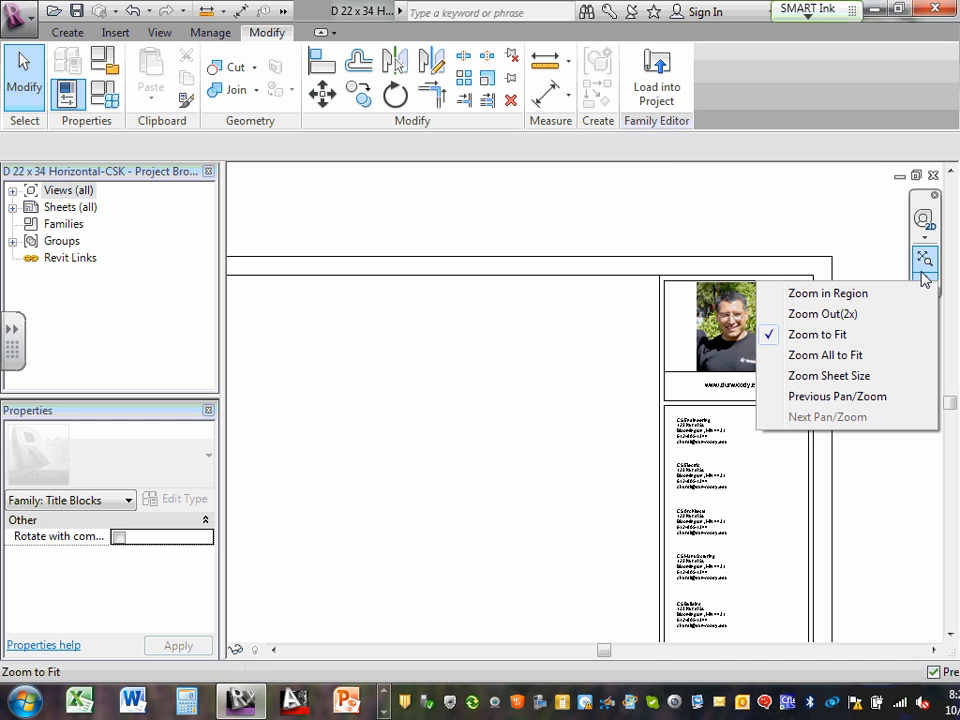
{"action": "left_click", "coordinate": [855, 355]}
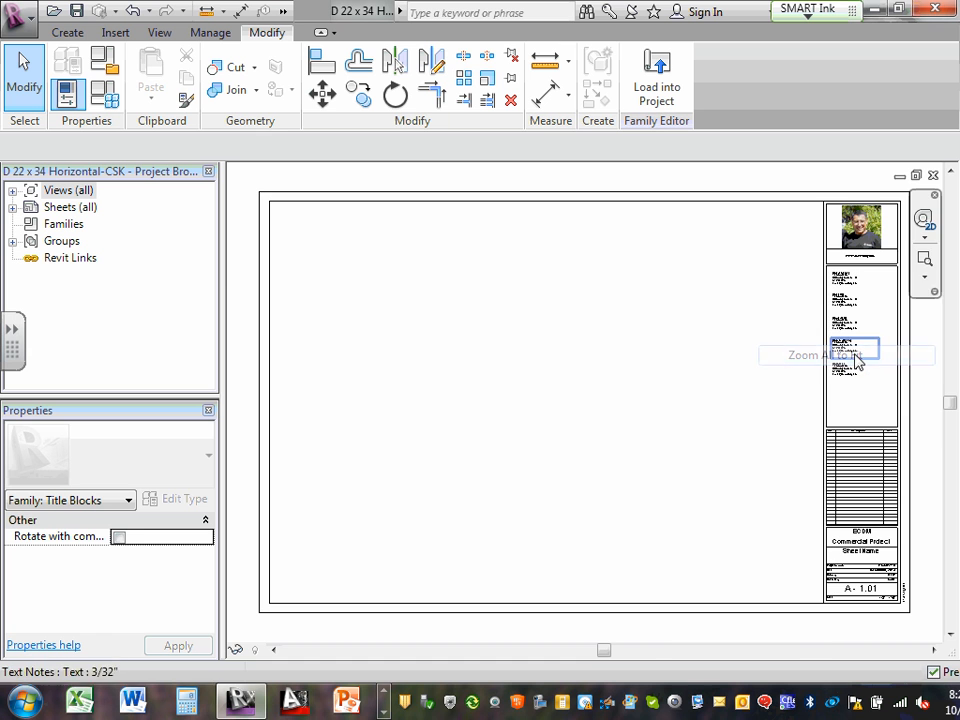
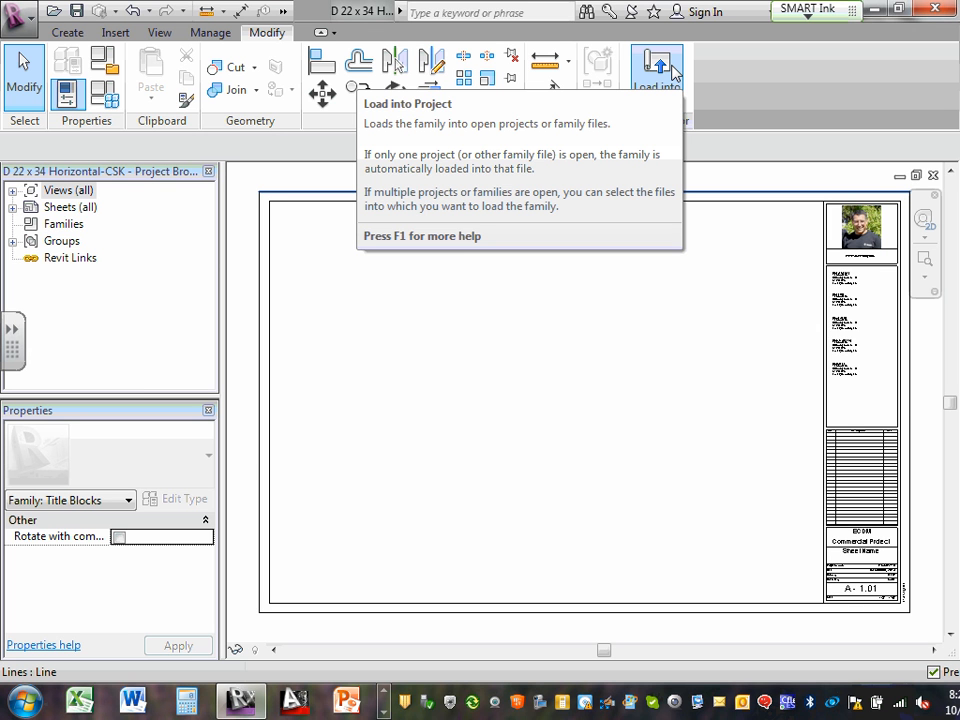
Load the edited D 22 x 34 Horizontal-CSK title block into the project, overwriting the existing version
{"action": "left_click", "coordinate": [672, 78]}
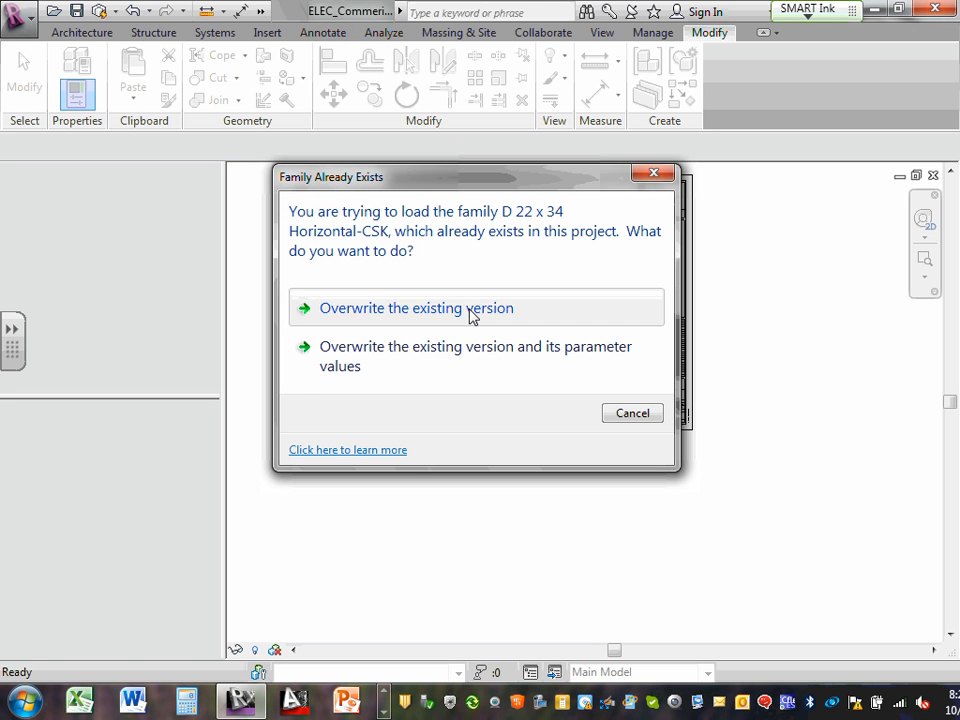
{"action": "left_click", "coordinate": [472, 312]}
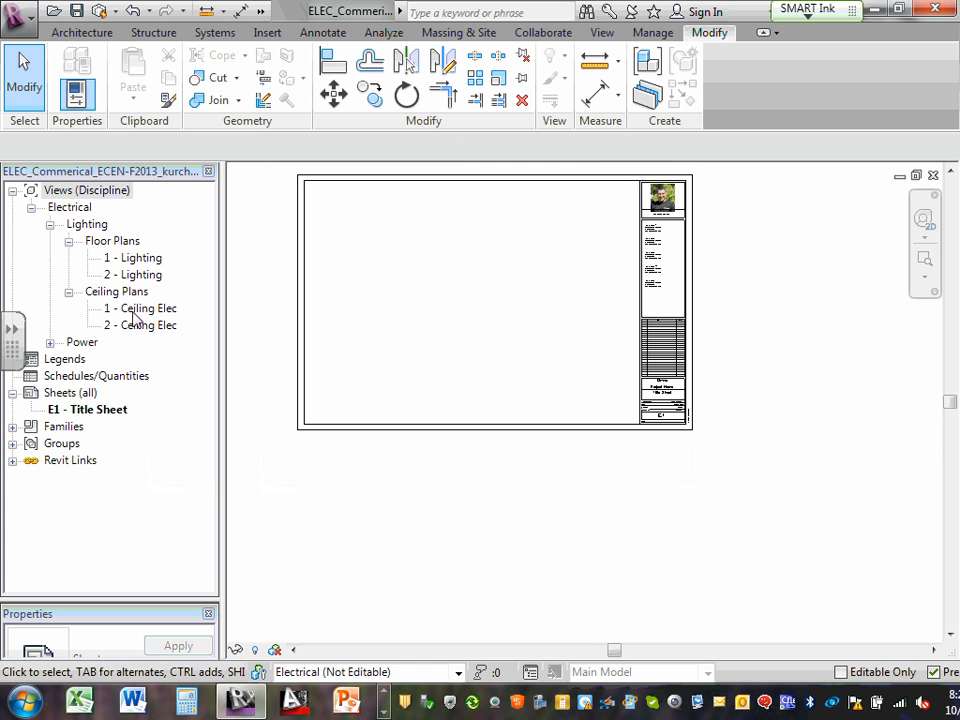
{"action": "scroll", "coordinate": [541, 192], "scroll_direction": "up", "scroll_amount": 1}
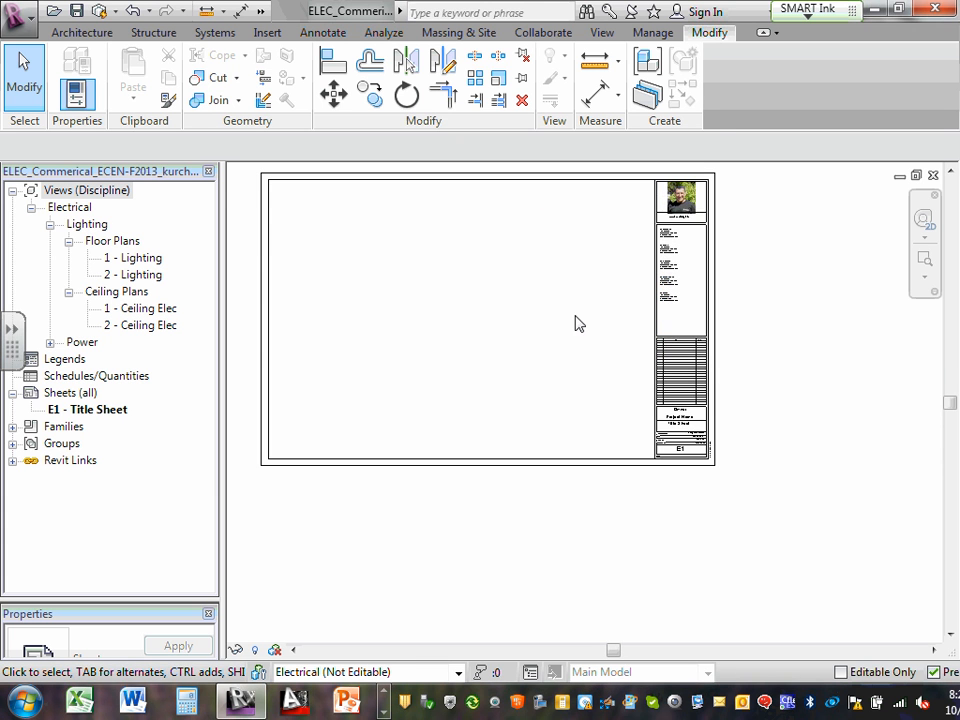
{"action": "middle_click_drag", "start_coordinate": [574, 324], "coordinate": [636, 379]}
{"action": "scroll", "coordinate": [615, 333], "scroll_direction": "up", "scroll_amount": 1}
{"action": "scroll", "coordinate": [545, 333], "scroll_direction": "down", "scroll_amount": 1}
{"action": "middle_click_drag", "start_coordinate": [545, 333], "coordinate": [617, 326]}
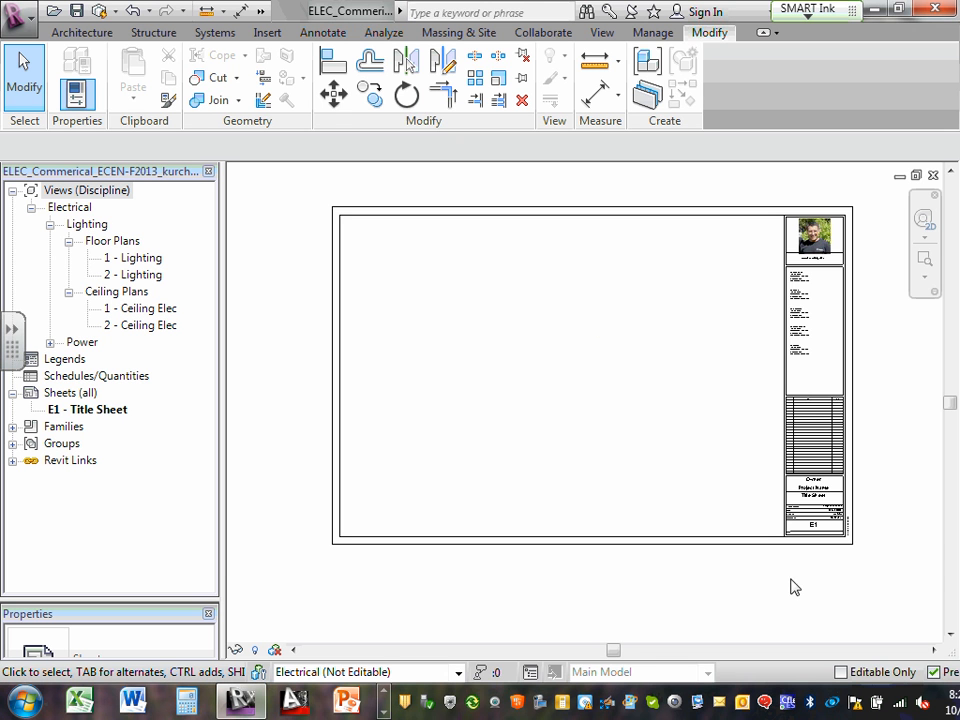
{"action": "scroll", "coordinate": [812, 527], "scroll_direction": "up", "scroll_amount": 5}
{"action": "scroll", "coordinate": [820, 531], "scroll_direction": "up", "scroll_amount": 2}
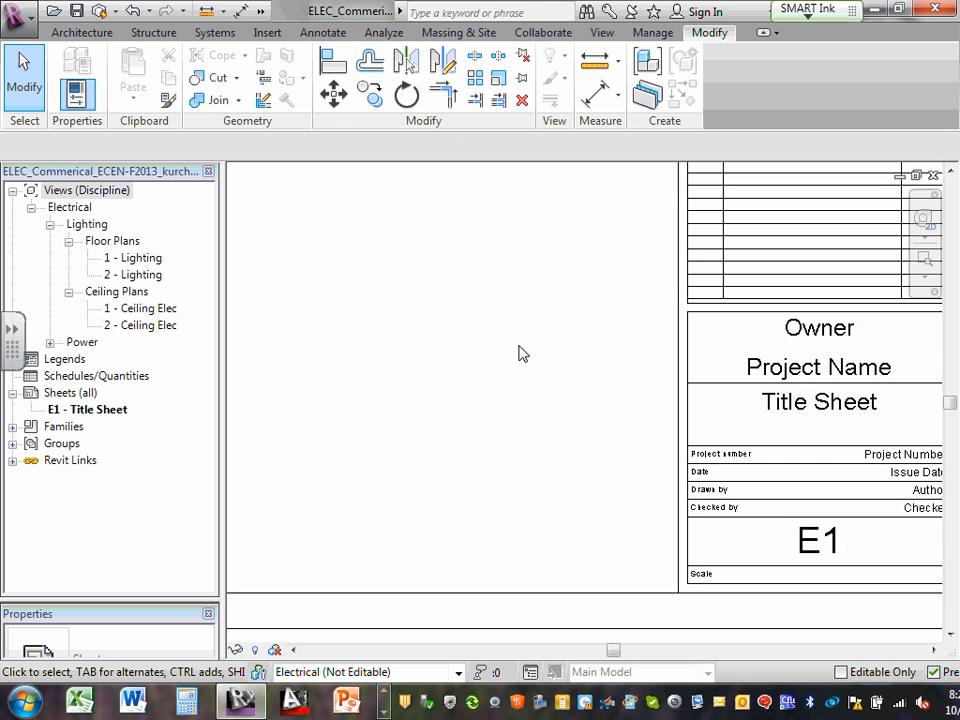
{"action": "scroll", "coordinate": [518, 353], "scroll_direction": "down", "scroll_amount": 2}
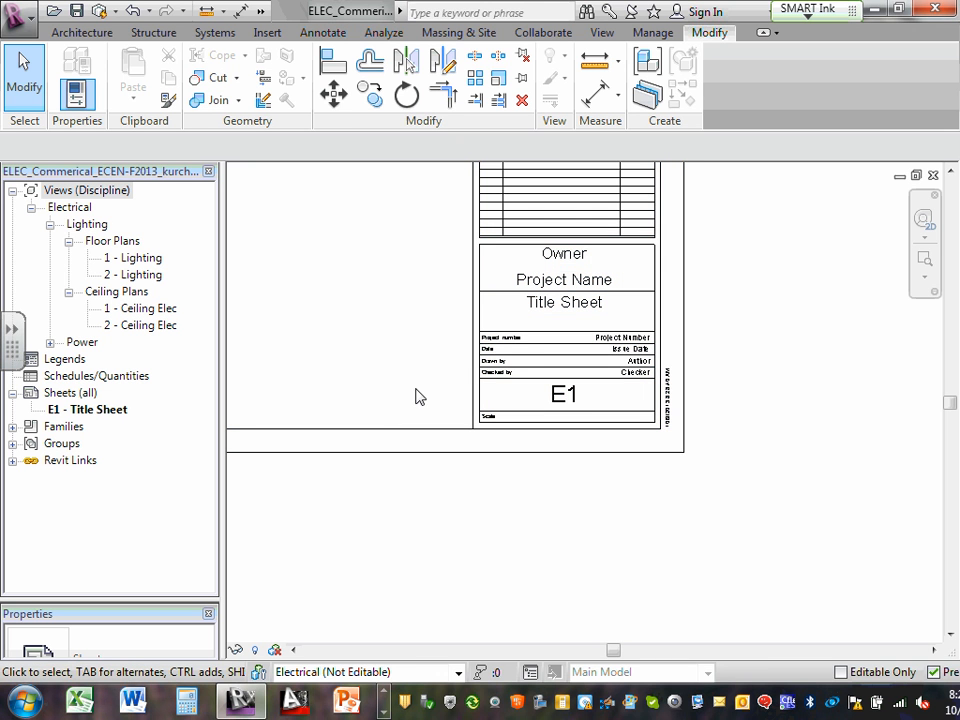
{"action": "left_click", "coordinate": [500, 330]}
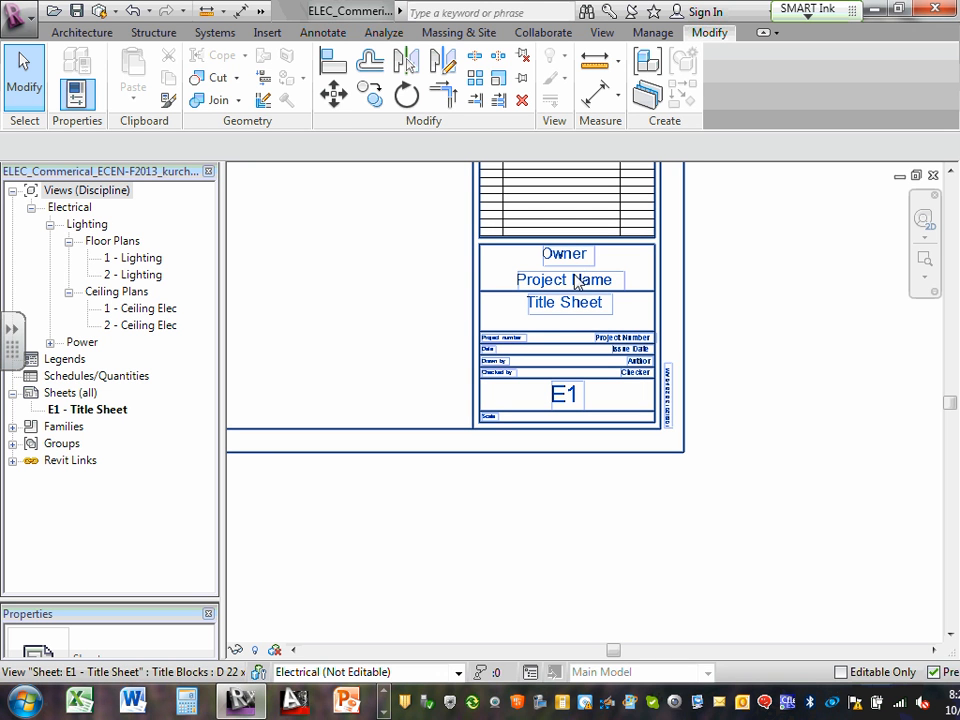
{"action": "scroll", "coordinate": [574, 310], "scroll_direction": "up", "scroll_amount": 3}
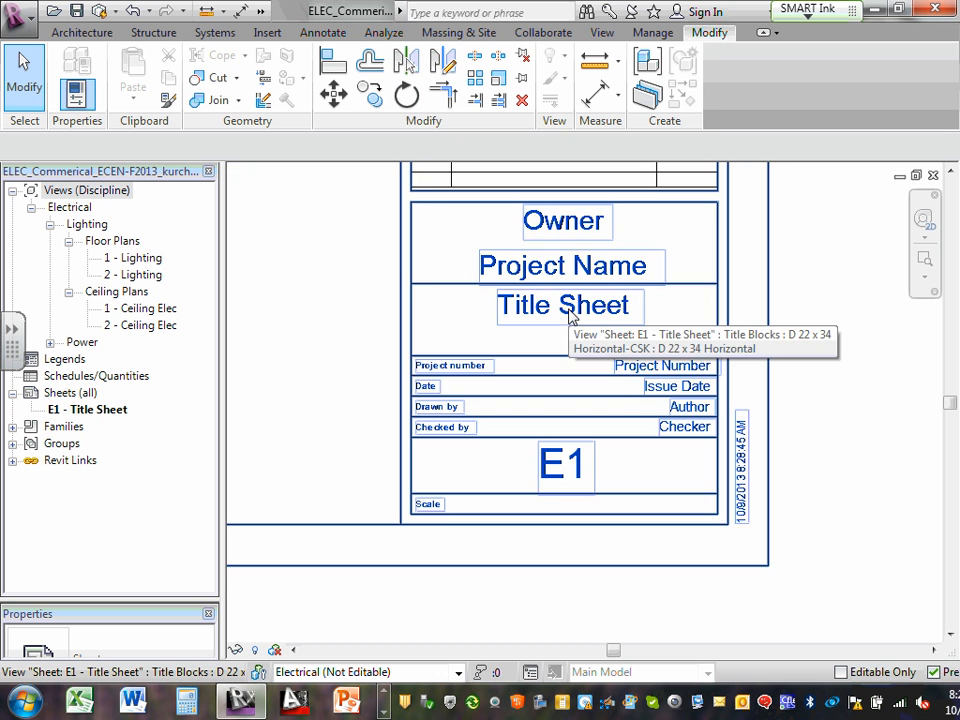
{"action": "scroll", "coordinate": [636, 386], "scroll_direction": "up", "scroll_amount": 1}
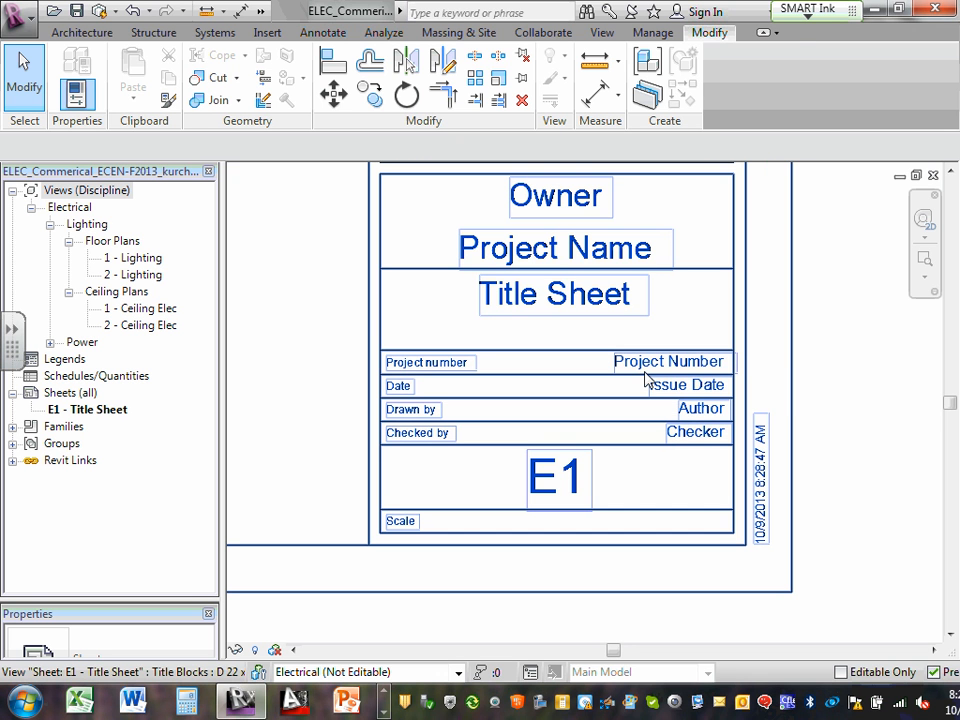
{"action": "left_click", "coordinate": [656, 370]}
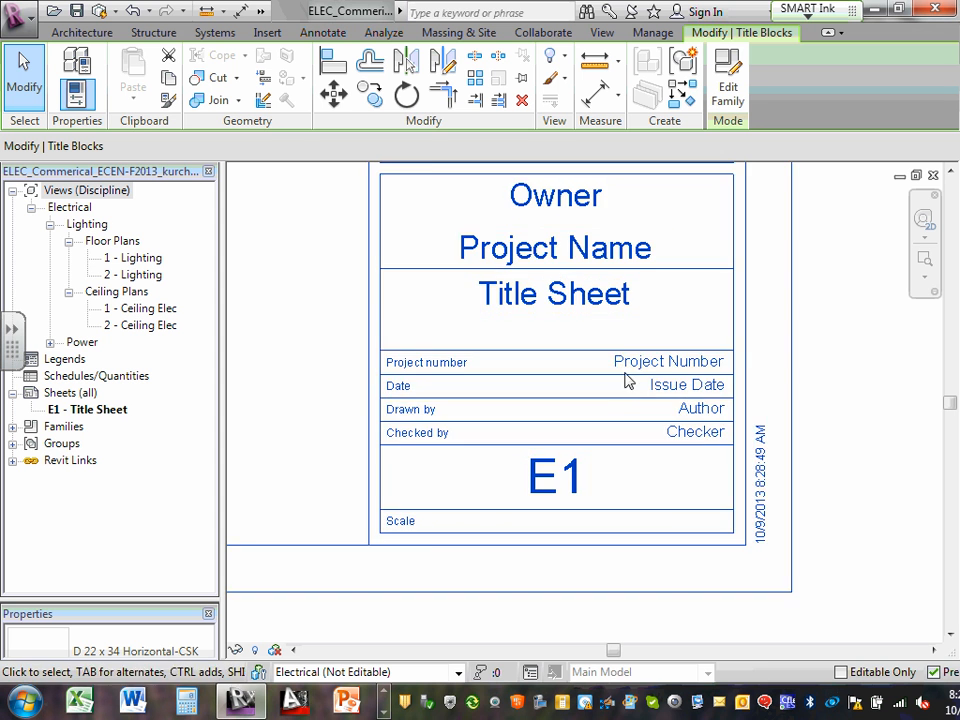
{"action": "scroll", "coordinate": [620, 356], "scroll_direction": "down", "scroll_amount": 2}
{"action": "scroll", "coordinate": [657, 398], "scroll_direction": "down", "scroll_amount": 2}
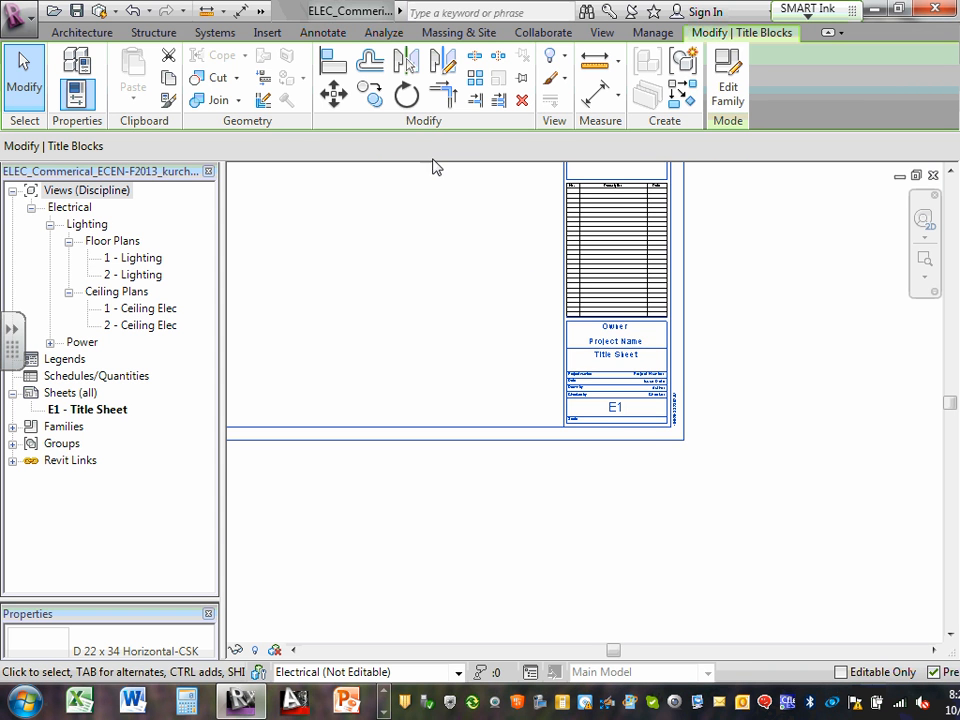
{"action": "middle_click_drag", "start_coordinate": [437, 201], "coordinate": [611, 704]}
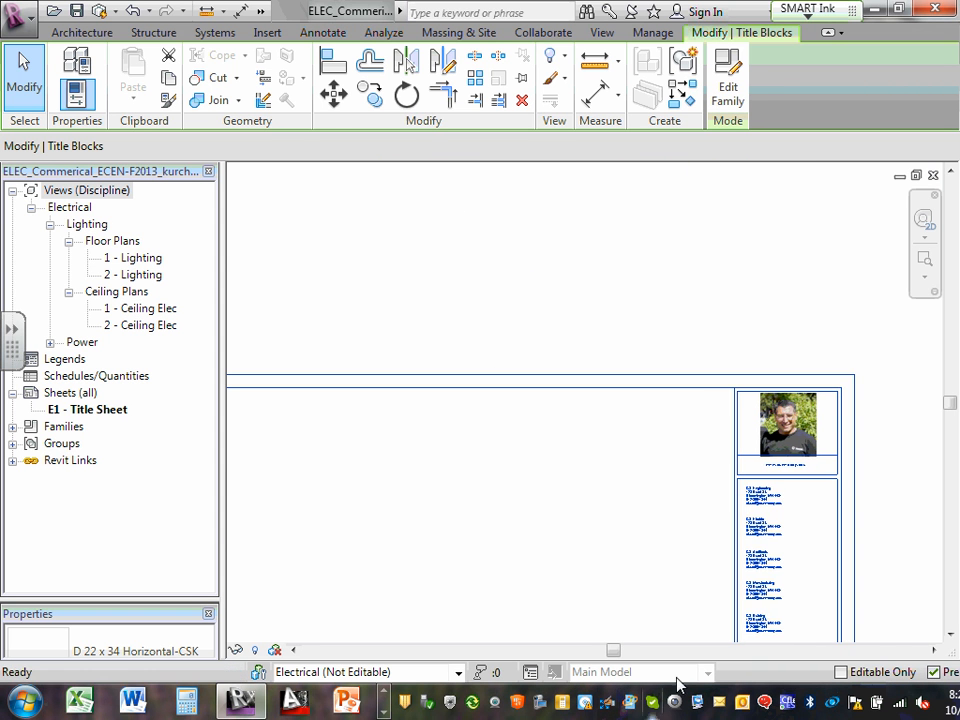
{"action": "scroll", "coordinate": [766, 558], "scroll_direction": "up", "scroll_amount": 2}
{"action": "scroll", "coordinate": [766, 558], "scroll_direction": "up", "scroll_amount": 3}
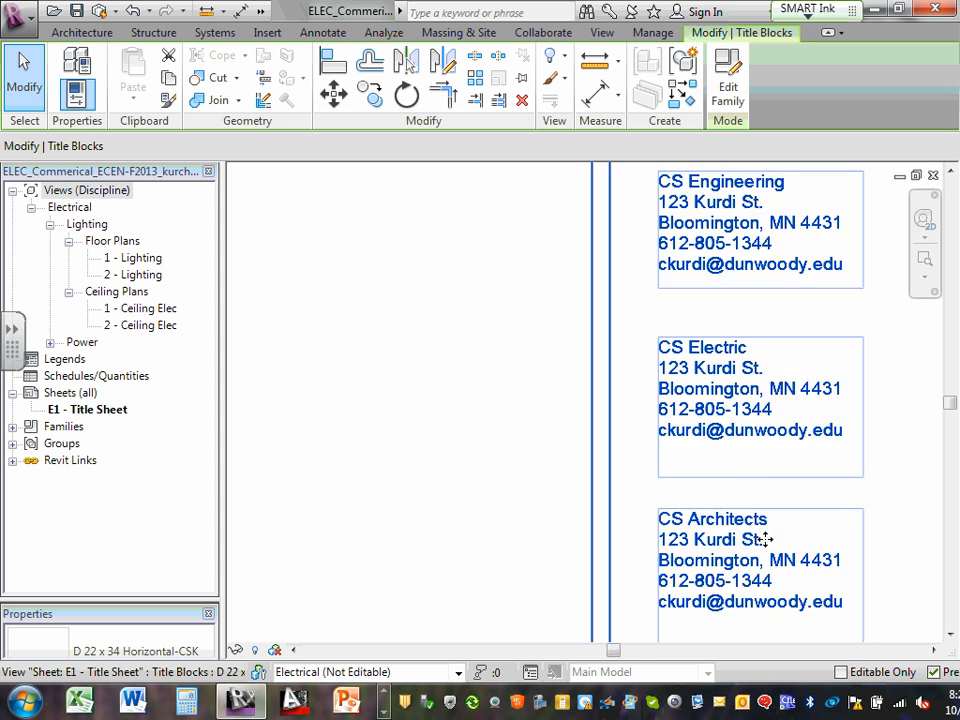
{"action": "scroll", "coordinate": [761, 529], "scroll_direction": "down", "scroll_amount": 4}
{"action": "middle_click_drag", "start_coordinate": [613, 485], "coordinate": [574, 259]}
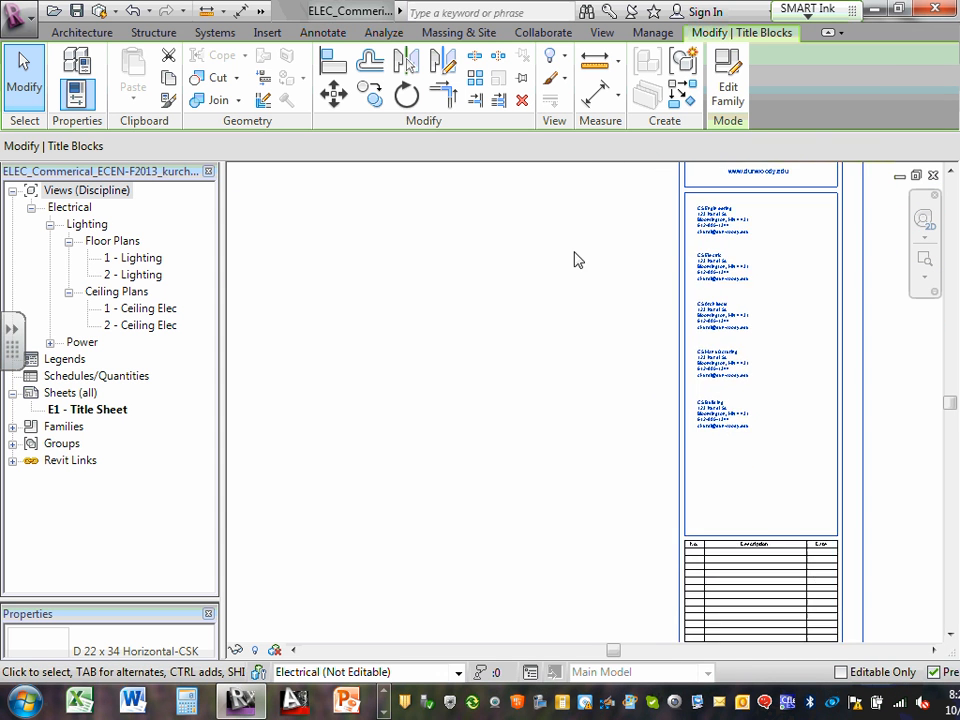
{"action": "scroll", "coordinate": [600, 519], "scroll_direction": "down", "scroll_amount": 2}
{"action": "middle_click_drag", "start_coordinate": [641, 613], "coordinate": [615, 399]}
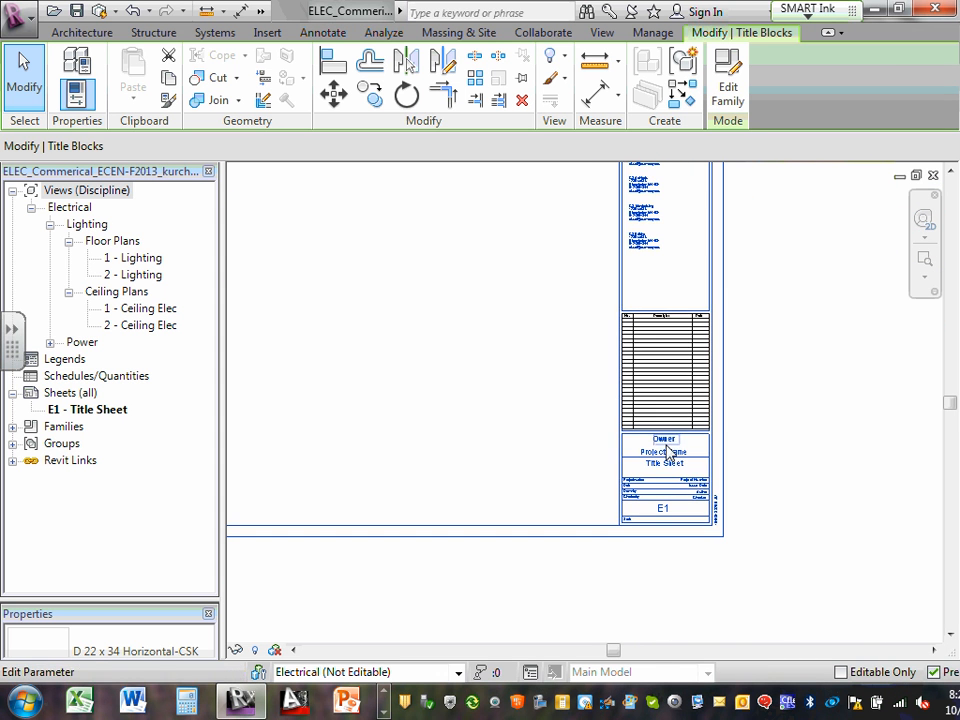
{"action": "scroll", "coordinate": [668, 488], "scroll_direction": "up", "scroll_amount": 1}
{"action": "scroll", "coordinate": [668, 488], "scroll_direction": "up", "scroll_amount": 3}
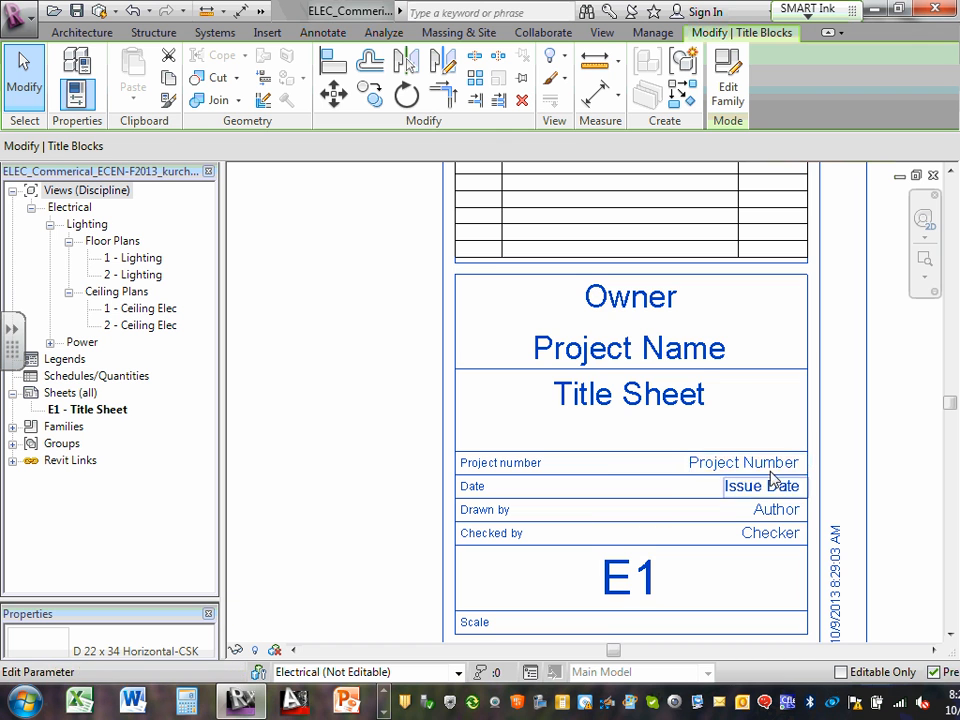
Open and close the E1 title block's Project Number and Issue Date labels without changes
{"action": "left_click", "coordinate": [776, 463]}
{"action": "left_click", "coordinate": [769, 460]}
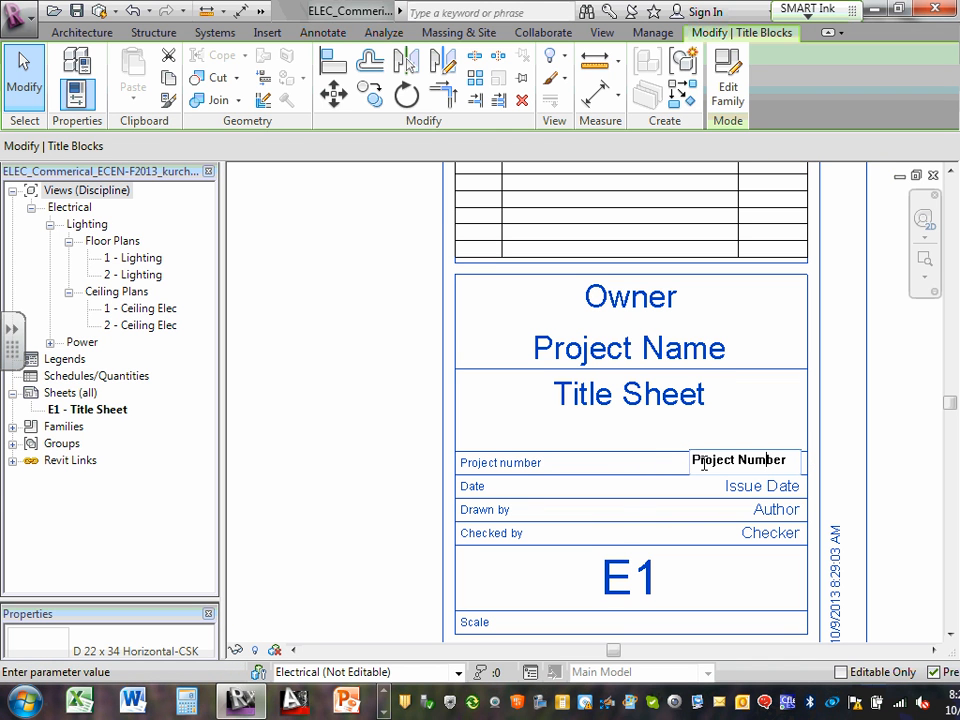
{"action": "left_click", "coordinate": [750, 485]}
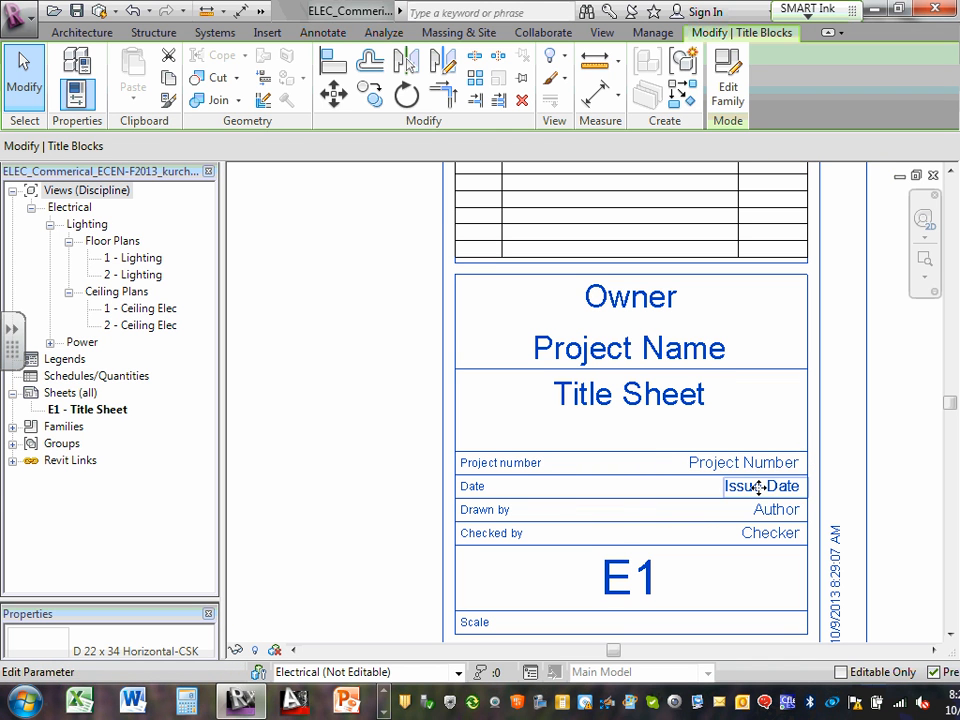
{"action": "left_click", "coordinate": [752, 486]}
{"action": "left_click", "coordinate": [759, 487]}
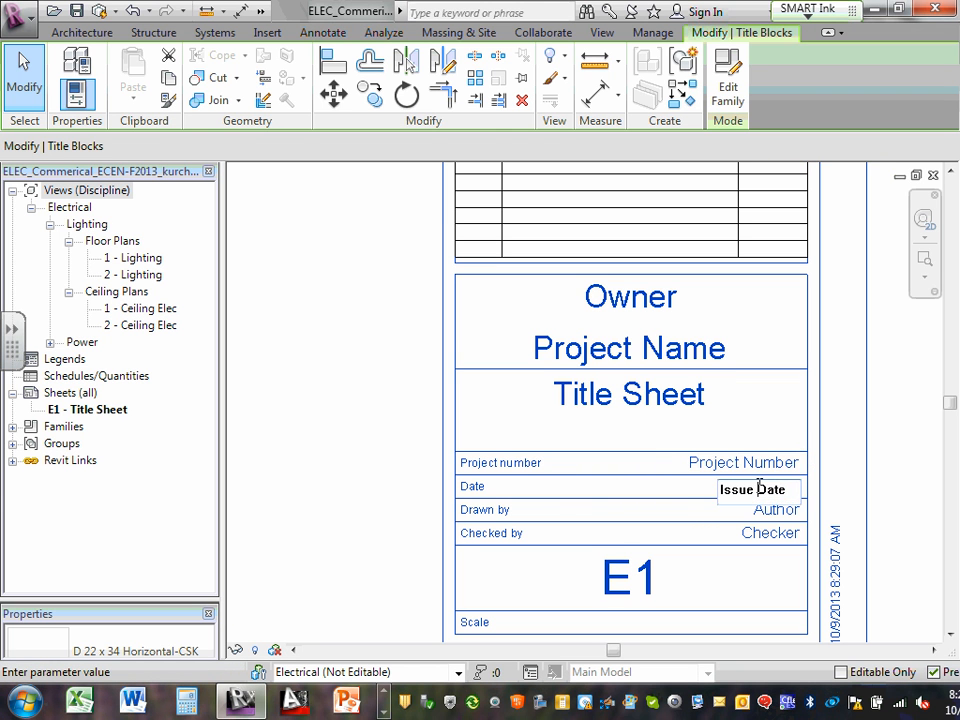
{"action": "left_click", "coordinate": [713, 463]}
{"action": "left_click", "coordinate": [713, 463]}
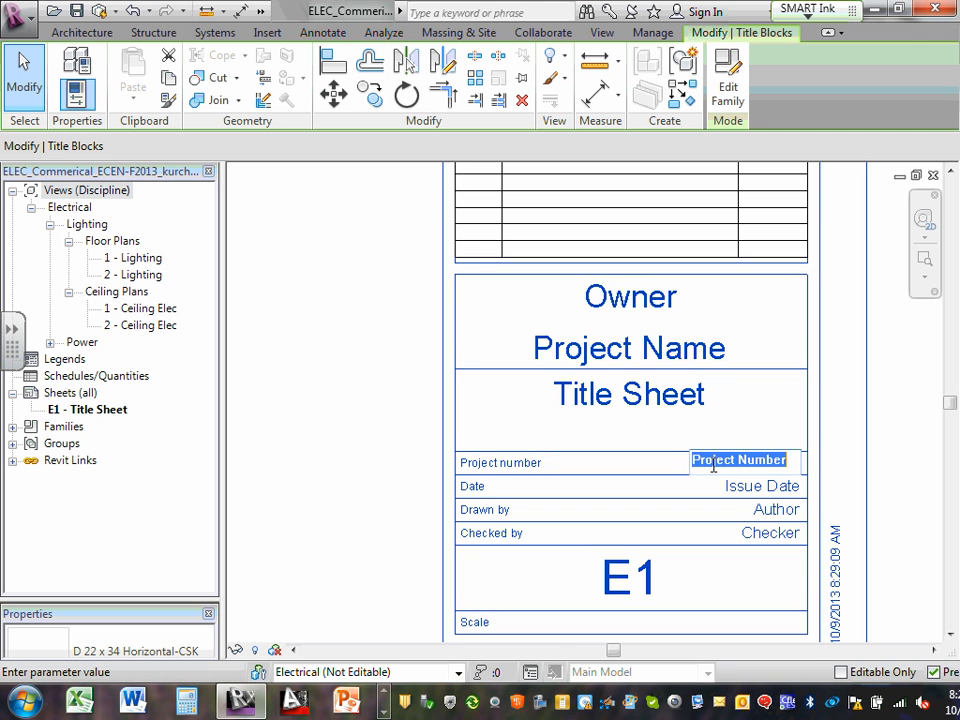
{"action": "left_click", "coordinate": [730, 487]}
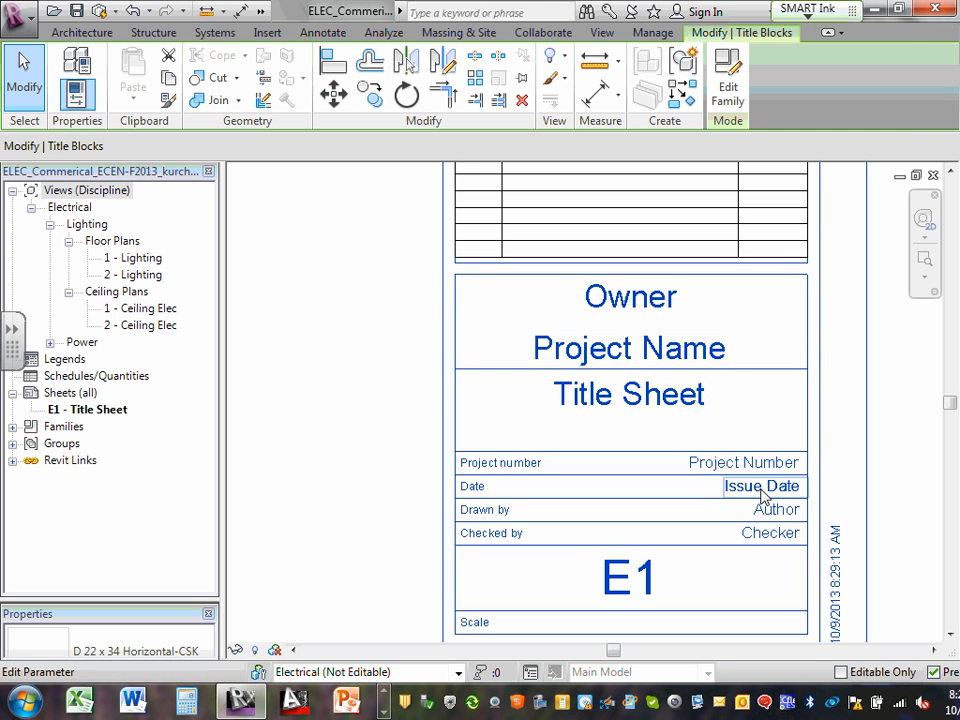
{"action": "left_click", "coordinate": [755, 490]}
Enter ECDM2110 as the project number on the E1 title block
{"action": "left_click", "coordinate": [765, 508]}
{"action": "left_click", "coordinate": [767, 510]}
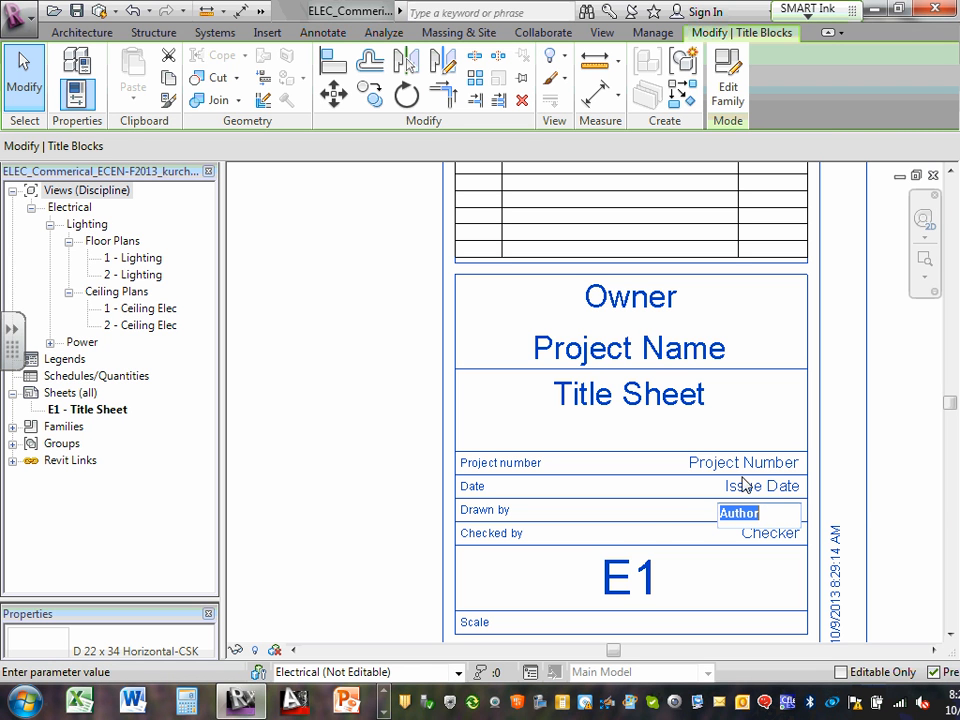
{"action": "left_click", "coordinate": [769, 460]}
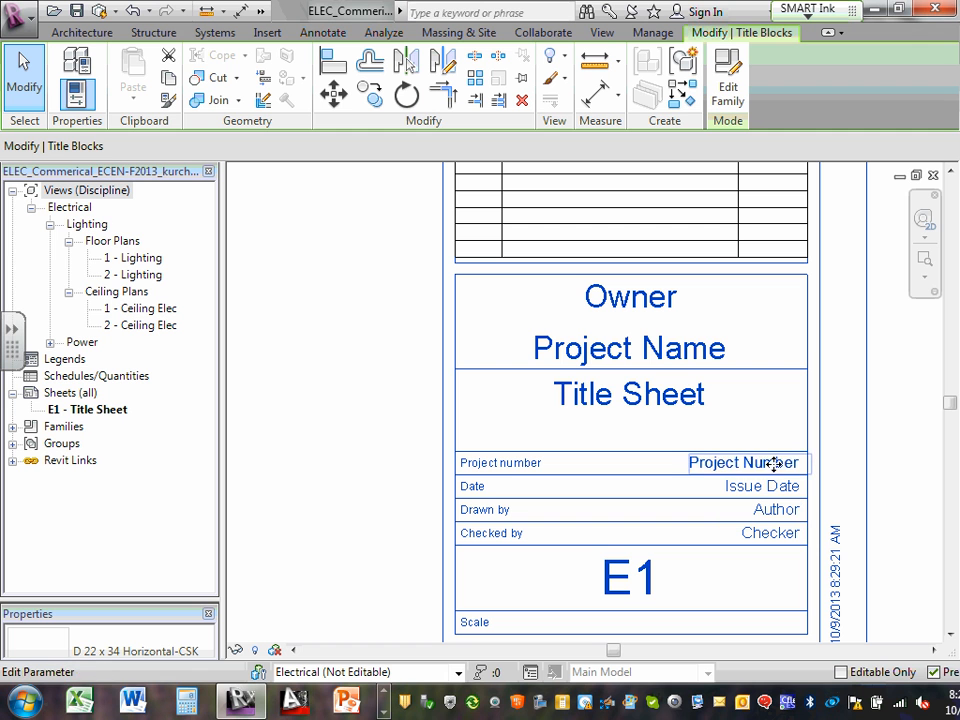
{"action": "left_click", "coordinate": [769, 460]}
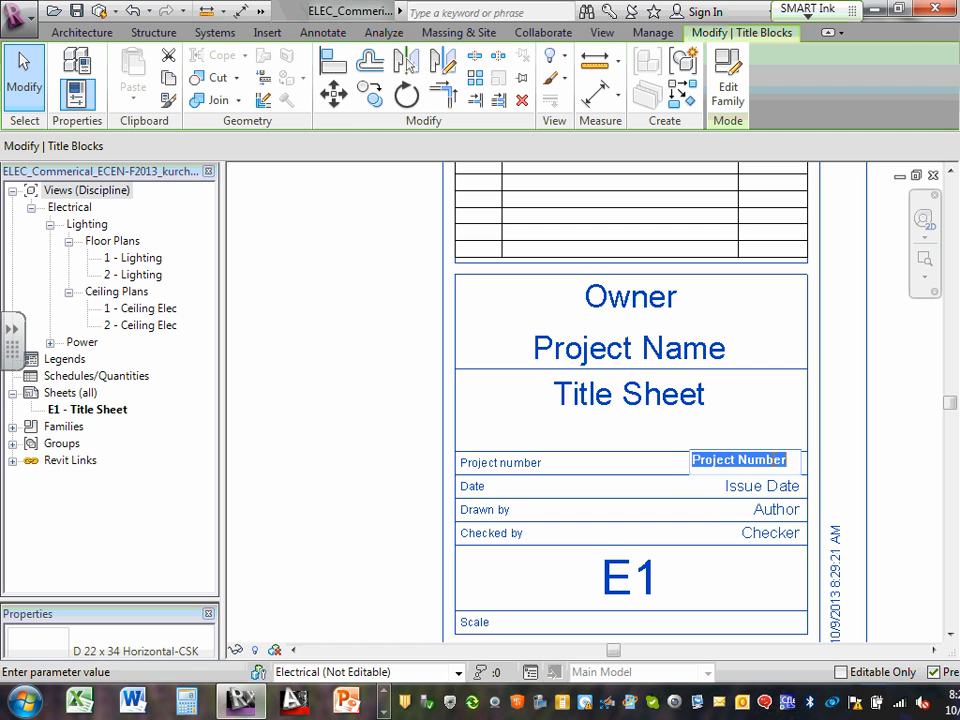
{"action": "left_click", "coordinate": [678, 398]}
{"action": "left_click", "coordinate": [678, 398]}
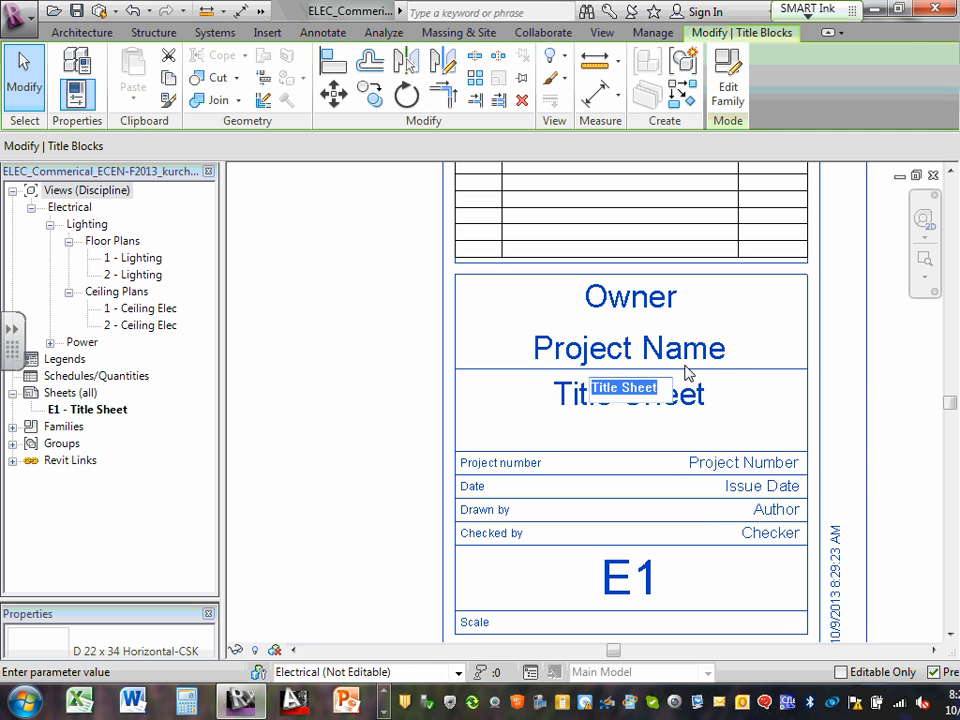
{"action": "left_click", "coordinate": [686, 350]}
{"action": "left_click", "coordinate": [752, 463]}
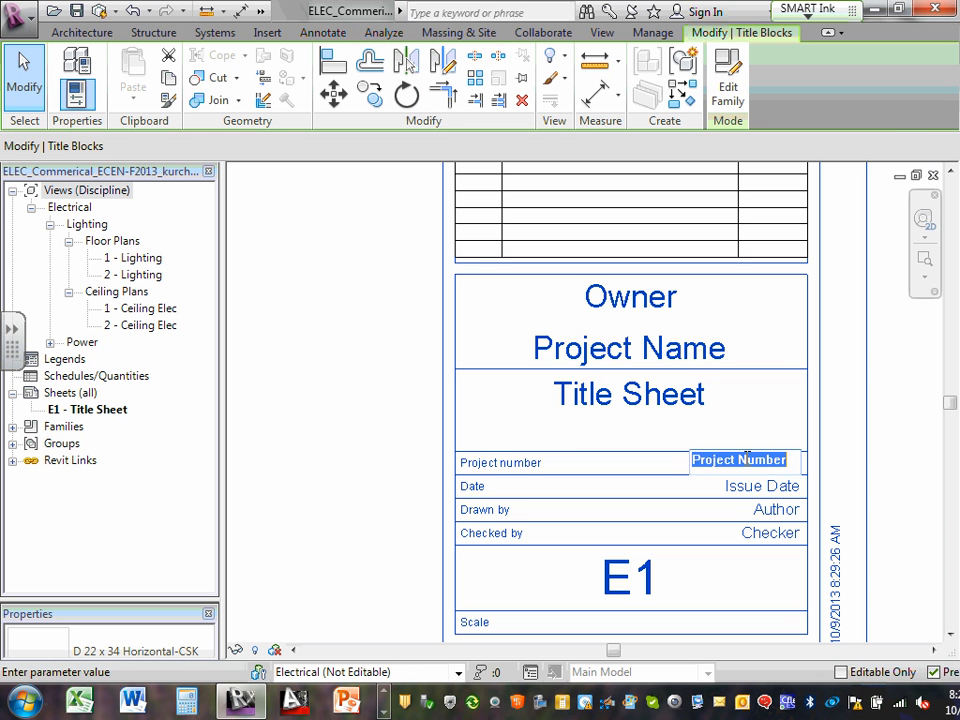
{"action": "type", "text": "ECDM"}
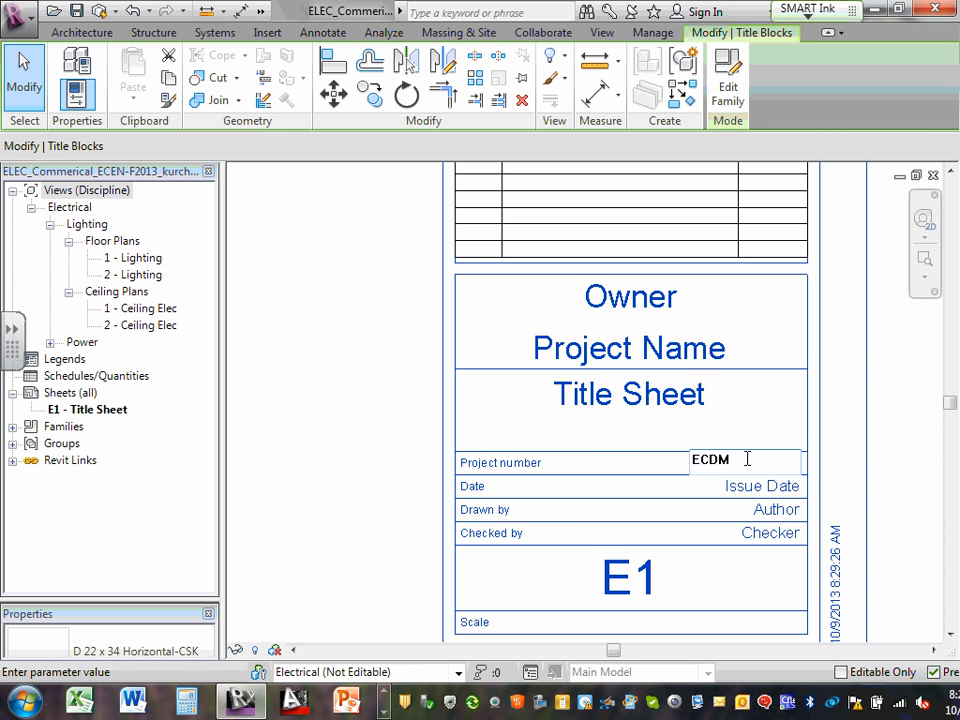
{"action": "type", "text": "2110"}
Commit ECDM2110 and replace the E1 issue date with 10-08-2013
{"action": "scroll", "coordinate": [781, 496], "scroll_direction": "up", "scroll_amount": 3}
{"action": "left_click", "coordinate": [772, 481]}
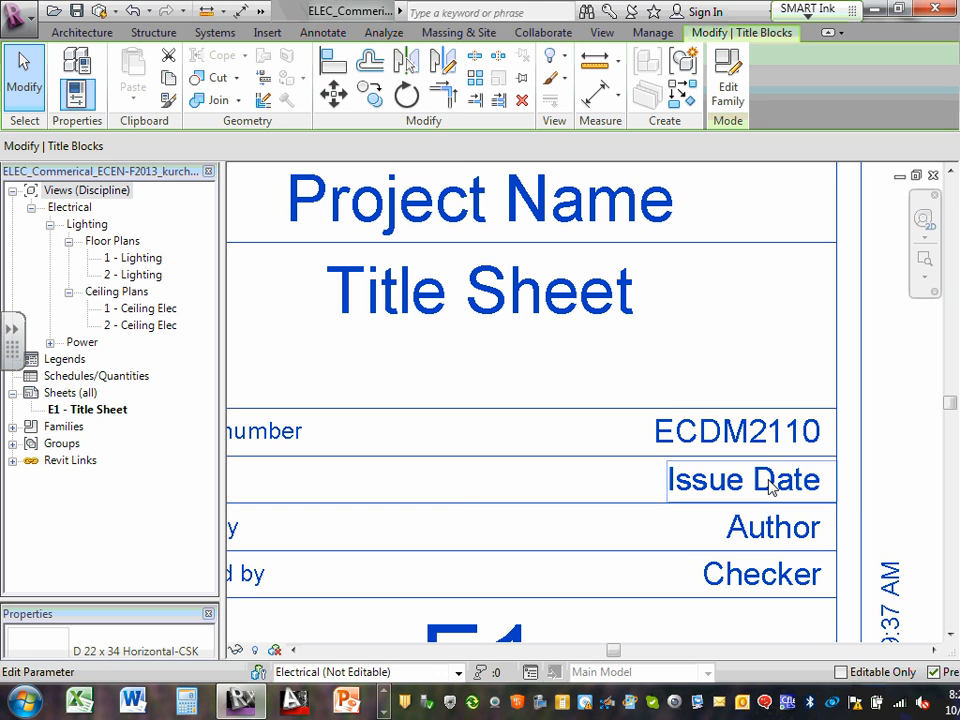
{"action": "left_click", "coordinate": [766, 482]}
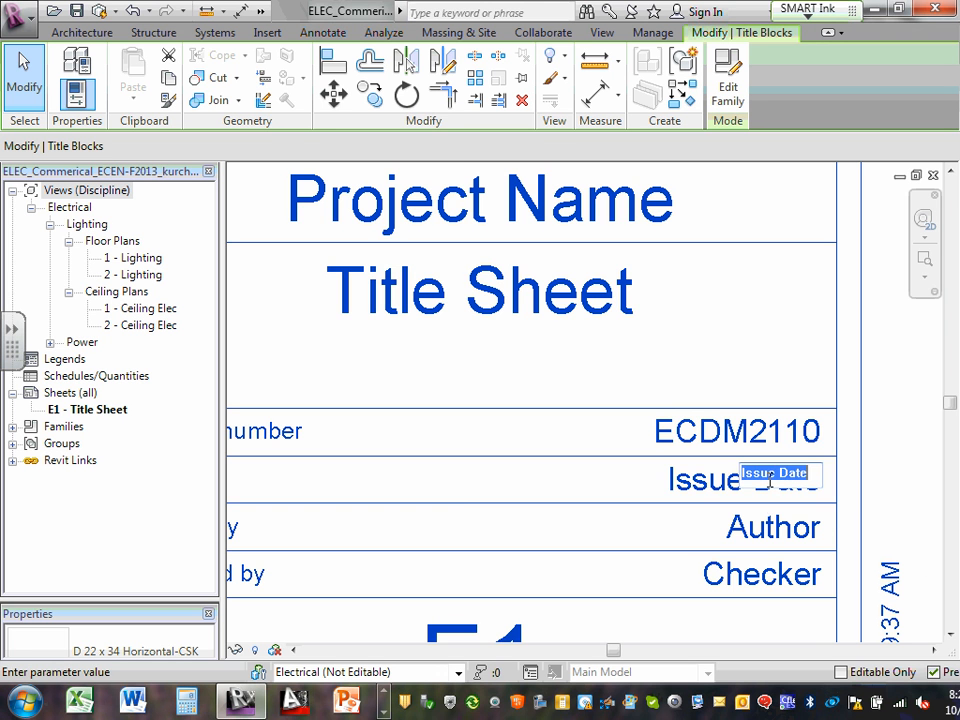
{"action": "left_click", "coordinate": [671, 481]}
{"action": "left_click", "coordinate": [671, 481]}
{"action": "left_click", "coordinate": [815, 481]}
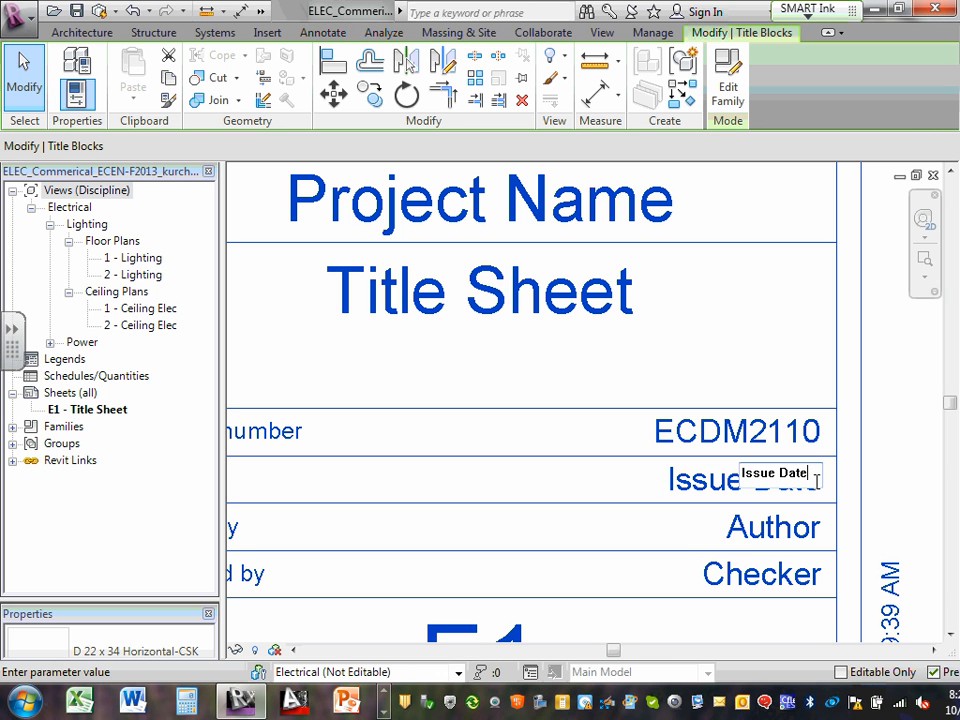
{"action": "key", "text": "BackSpace"}
{"action": "key", "text": "BackSpace"}
{"action": "key", "text": "BackSpace"}
{"action": "key", "text": "BackSpace"}
{"action": "key", "text": "BackSpace"}
{"action": "key", "text": "BackSpace"}
{"action": "key", "text": "BackSpace"}
{"action": "key", "text": "BackSpace"}
{"action": "key", "text": "BackSpace"}
{"action": "type", "text": "10-08-"}
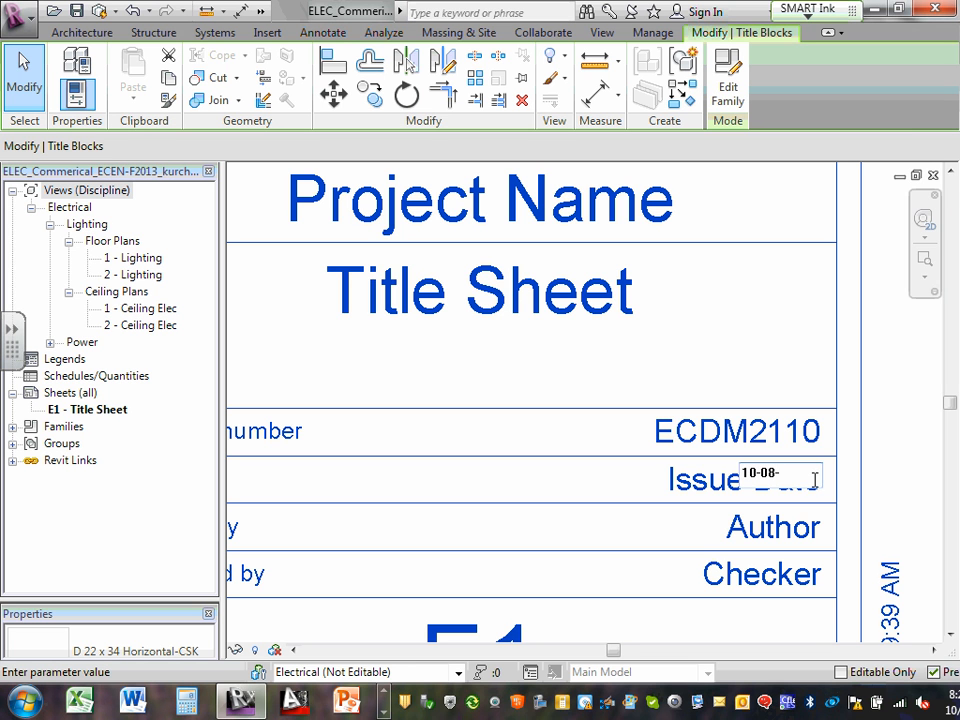
{"action": "type", "text": "2013"}
Set Drawn by to LMC and Checked by to CSK on the E1 title block
{"action": "left_click", "coordinate": [776, 538]}
{"action": "left_click", "coordinate": [776, 522]}
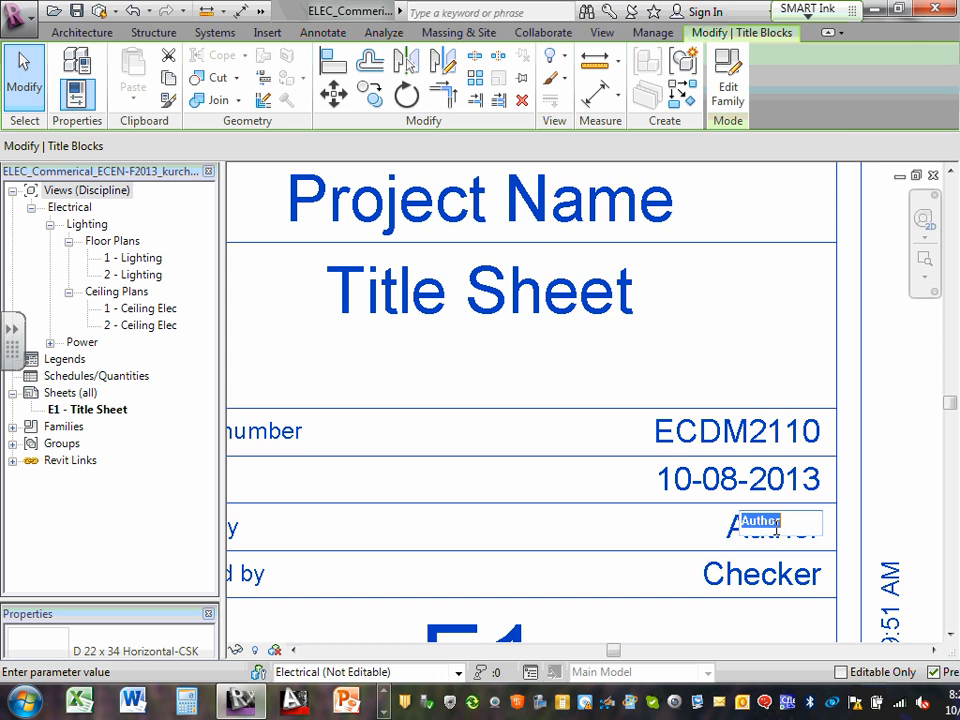
{"action": "scroll", "coordinate": [770, 527], "scroll_direction": "down", "scroll_amount": 2}
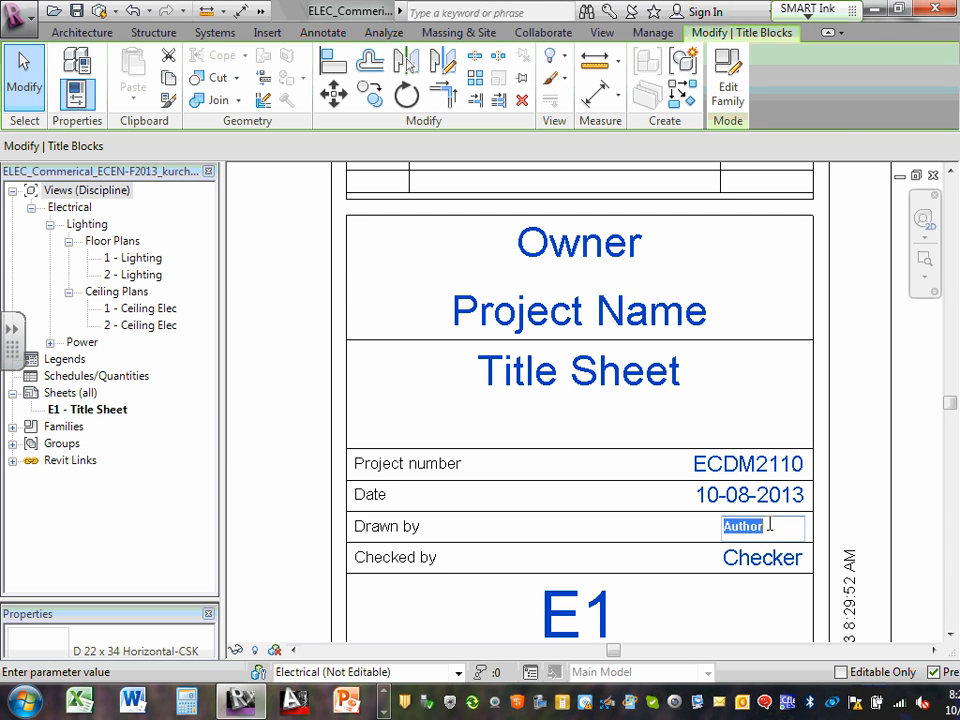
{"action": "type", "text": "LMC"}
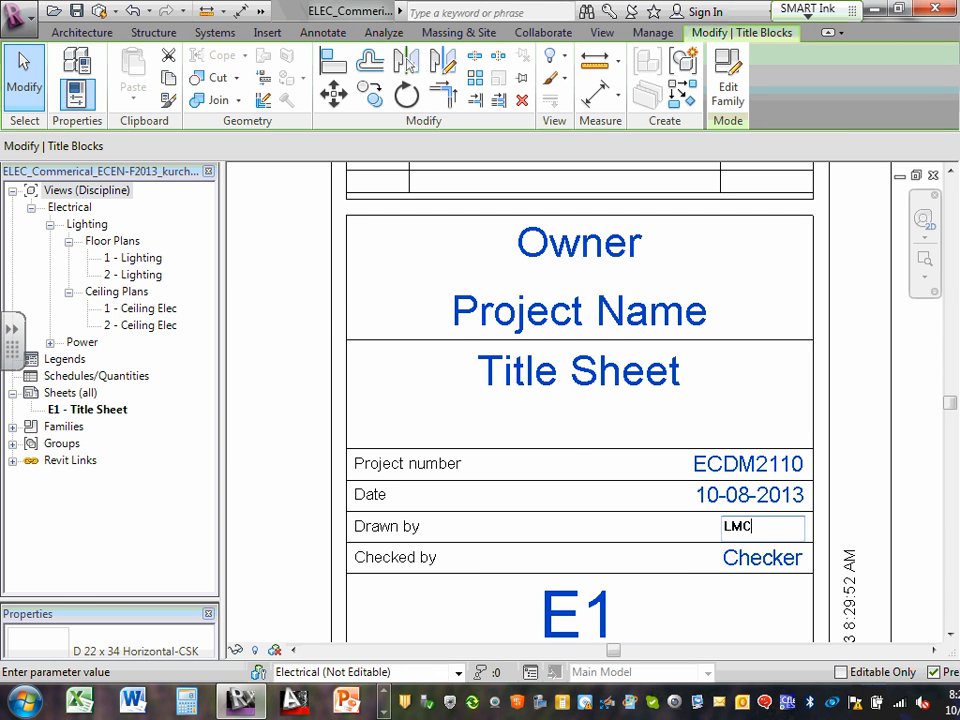
{"action": "scroll", "coordinate": [782, 568], "scroll_direction": "up", "scroll_amount": 2}
{"action": "left_click", "coordinate": [772, 556]}
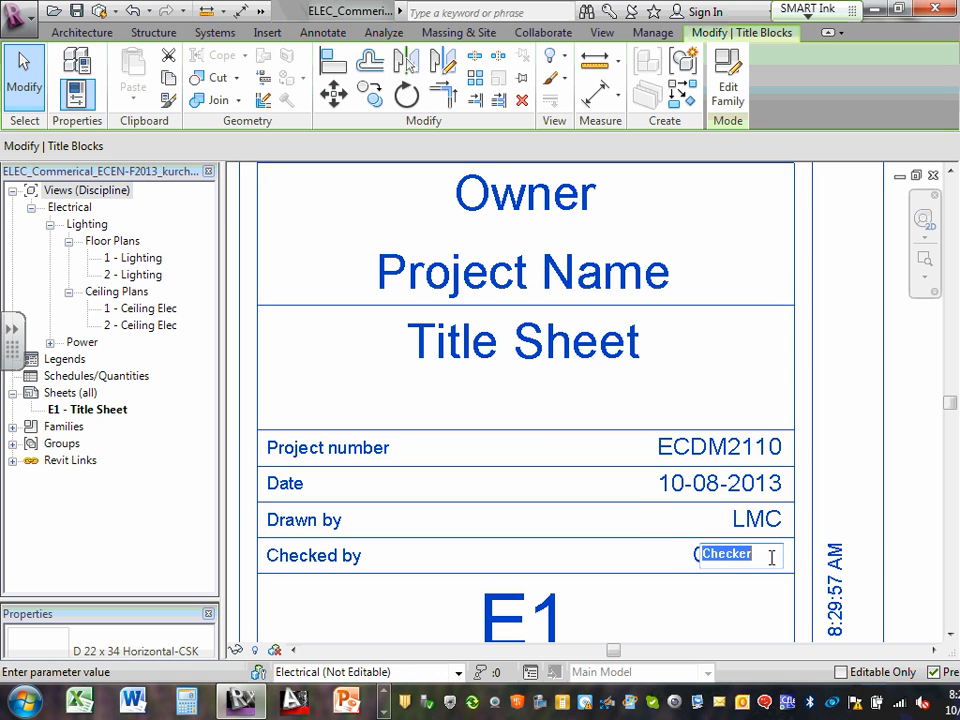
{"action": "type", "text": "CSK"}
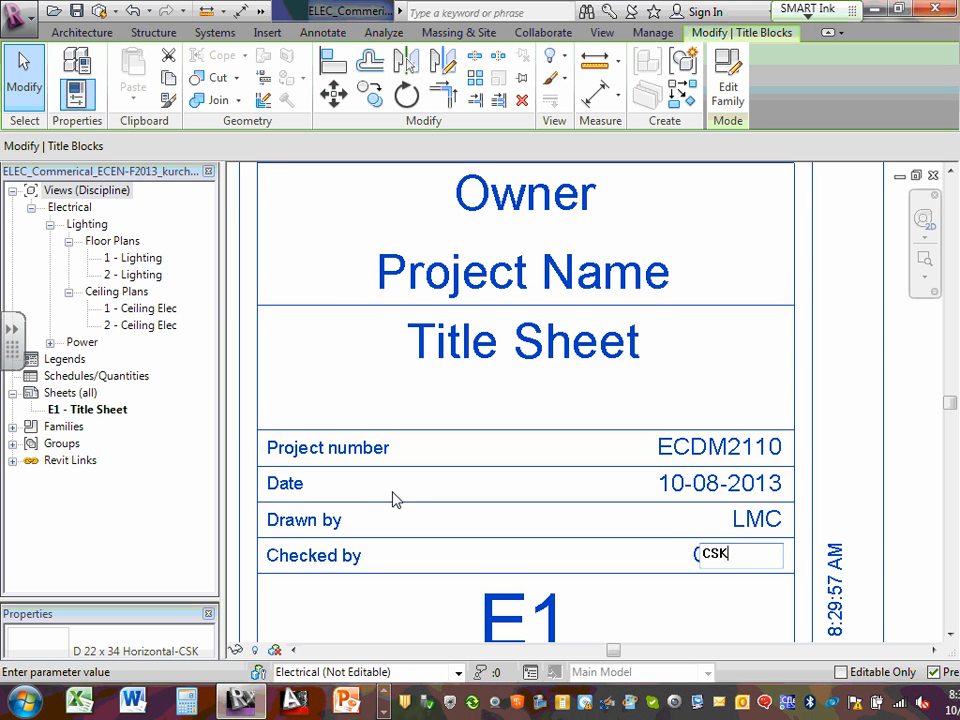
{"action": "left_click", "coordinate": [492, 345]}
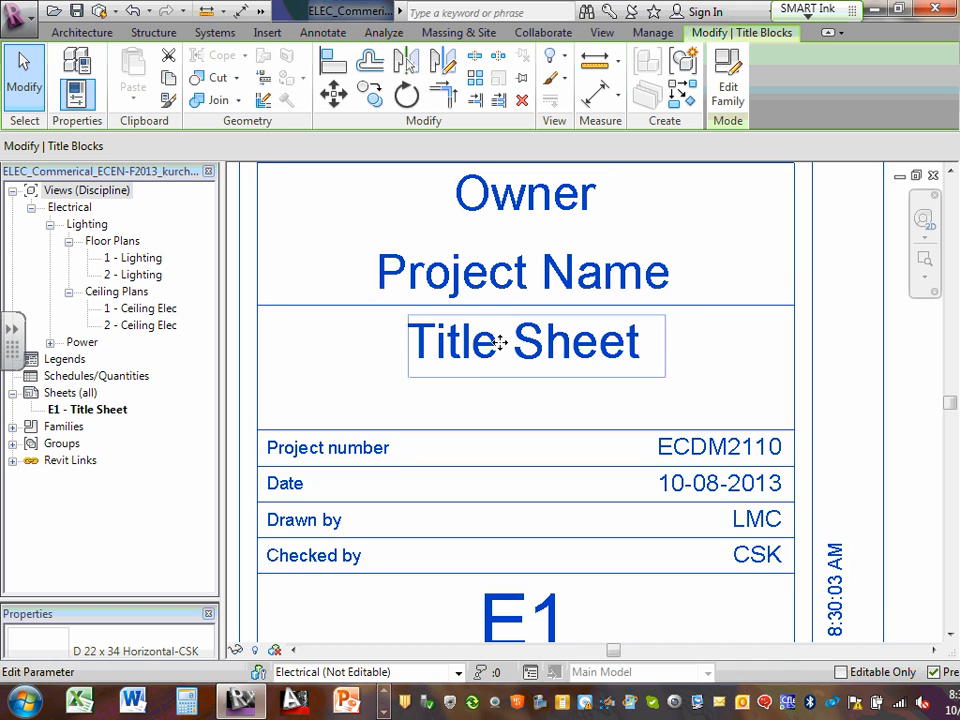
Set the project name to 'Commectical Project' and the owner to ECDM
{"action": "left_click", "coordinate": [509, 284]}
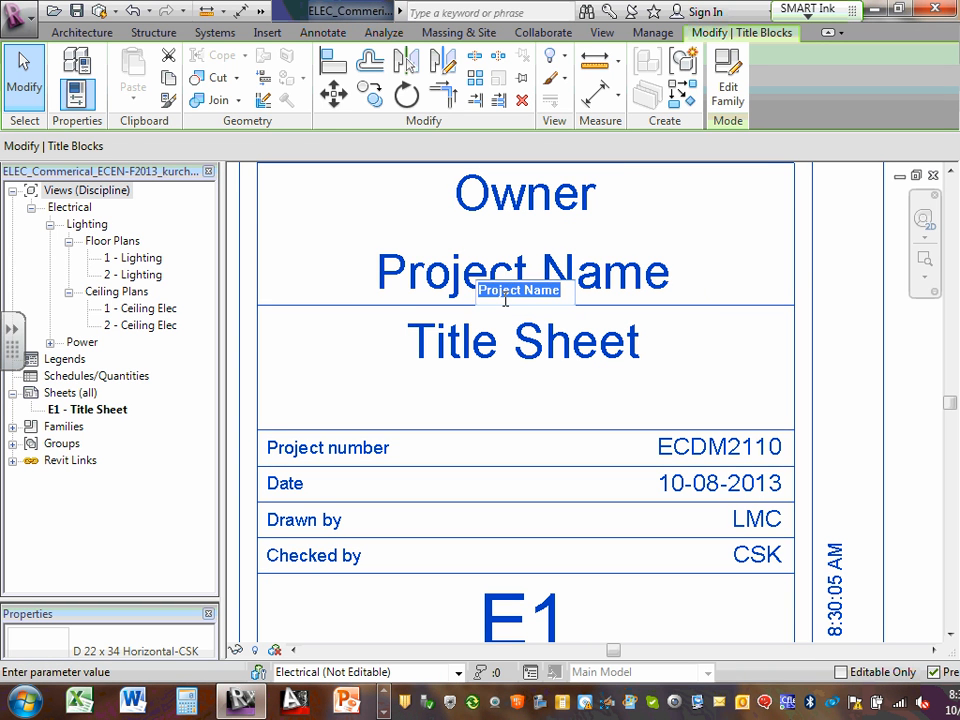
{"action": "type", "text": "Commecti"}
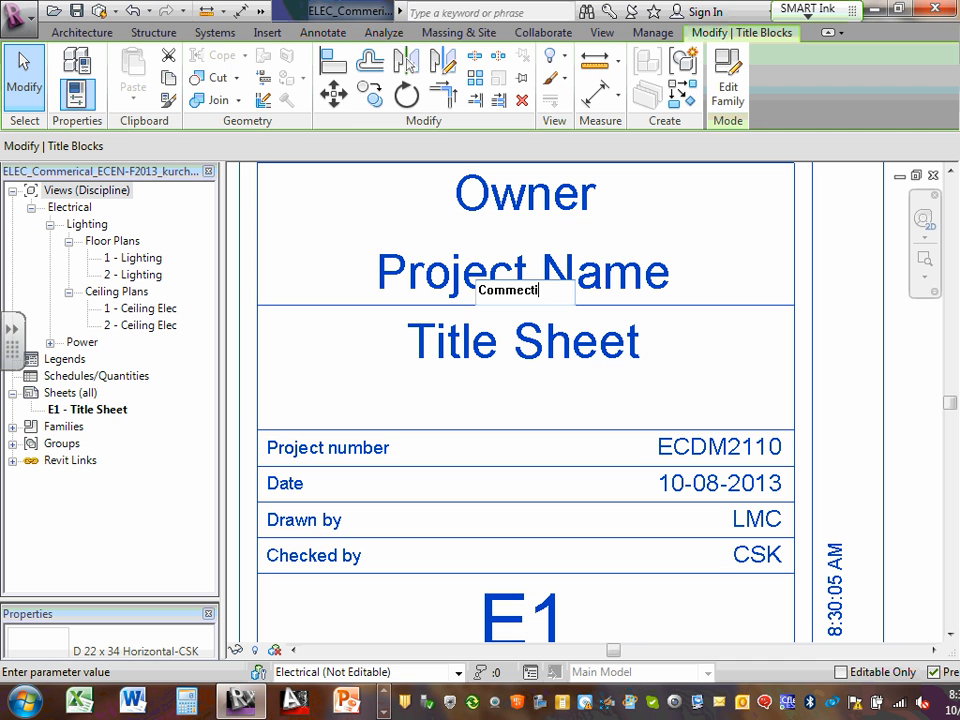
{"action": "type", "text": "cal Project"}
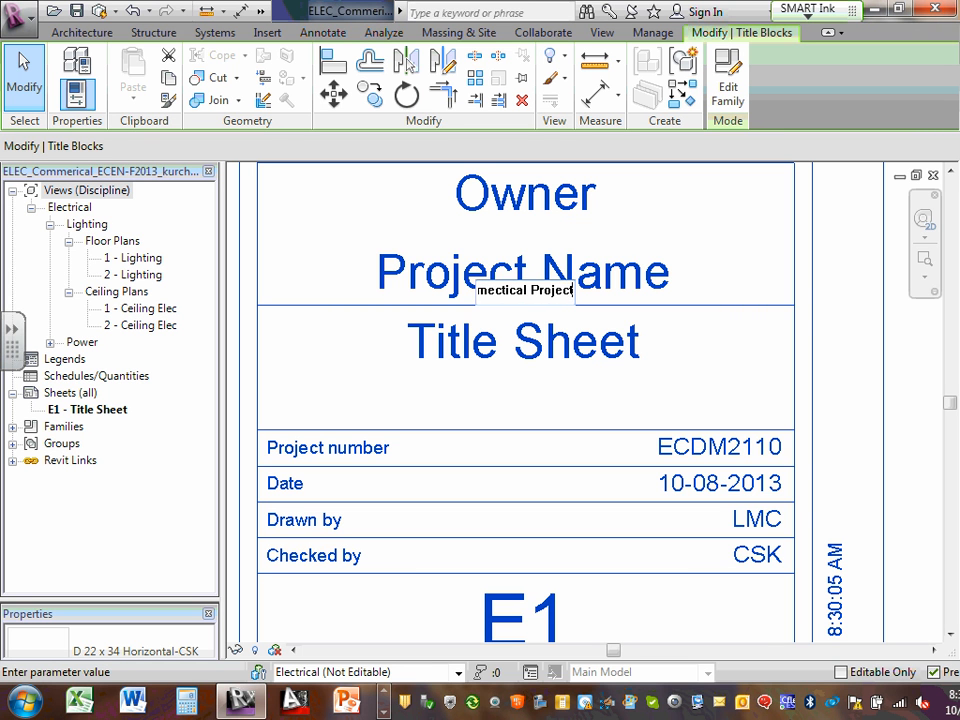
{"action": "left_click", "coordinate": [542, 203]}
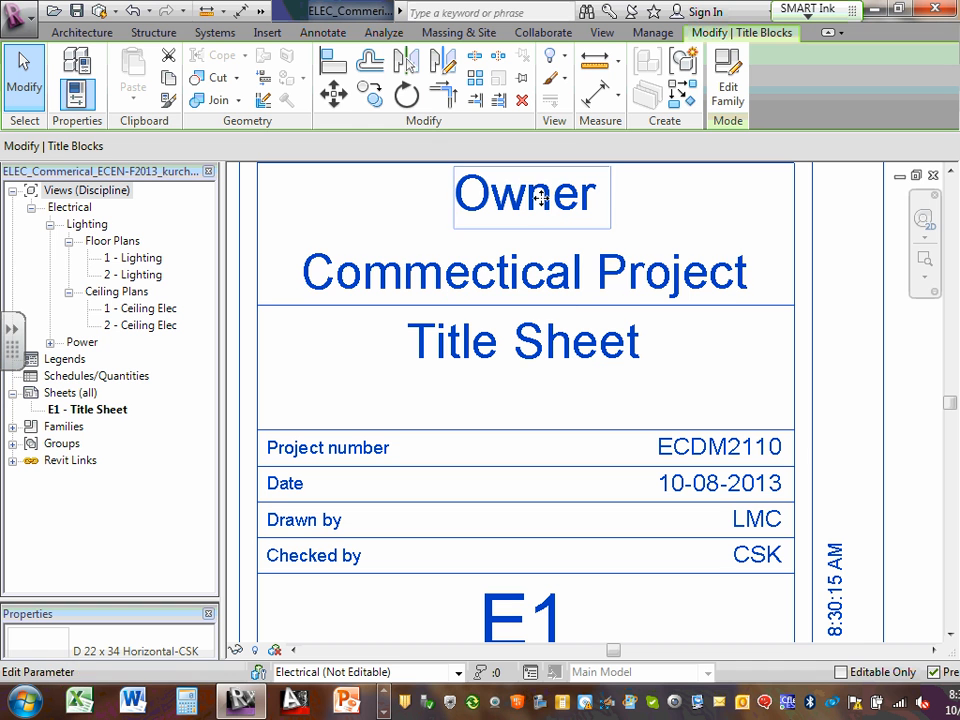
{"action": "left_click", "coordinate": [540, 205]}
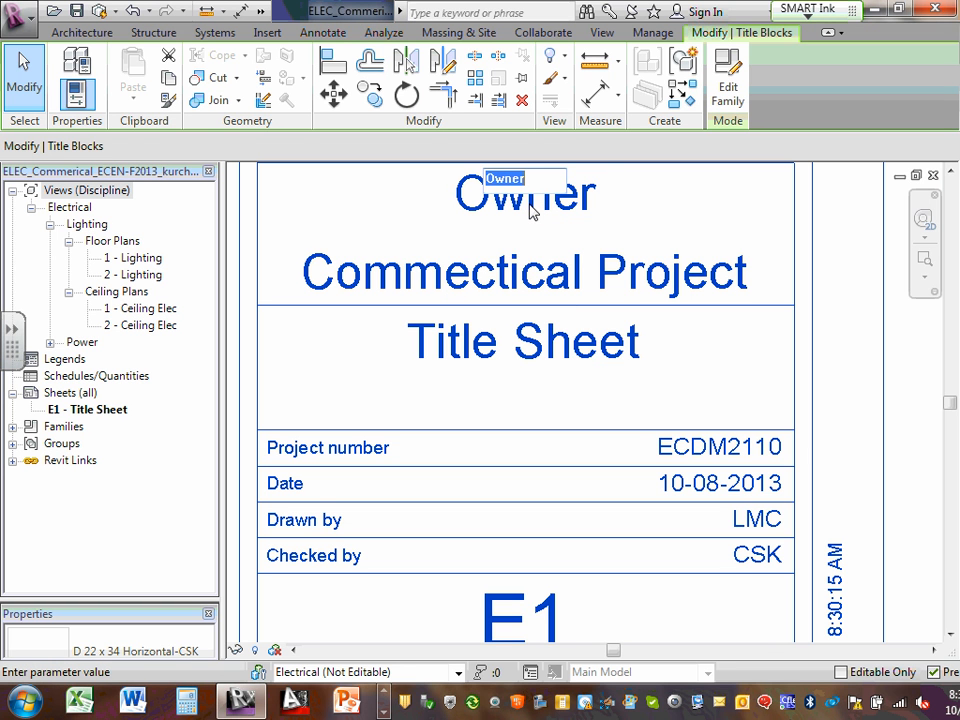
{"action": "type", "text": "ECDM"}
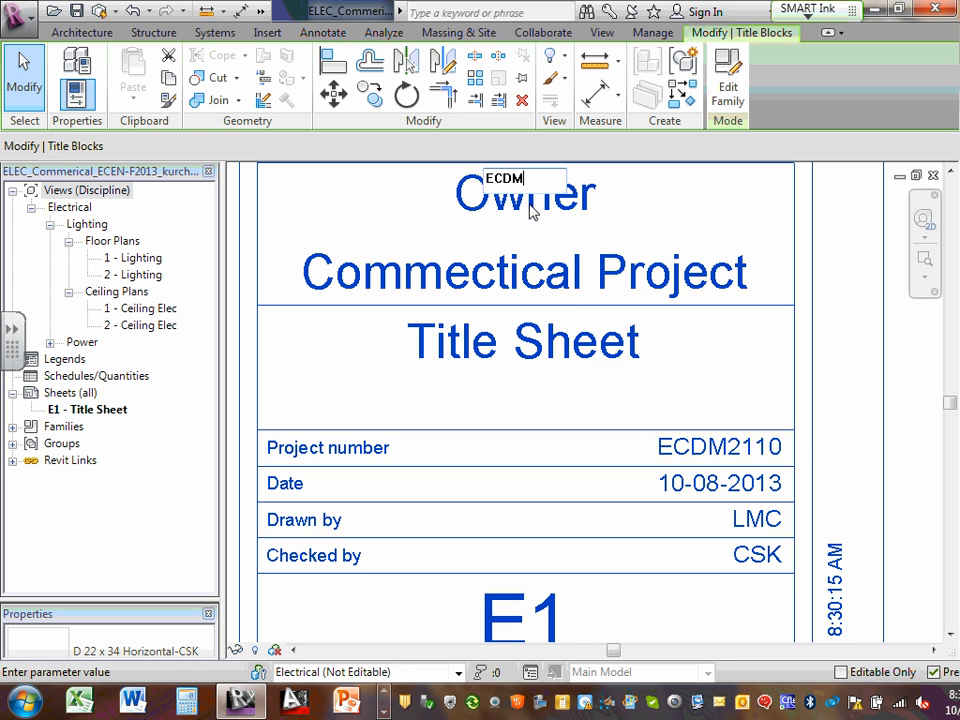
{"action": "left_click", "coordinate": [567, 281]}
{"action": "scroll", "coordinate": [567, 283], "scroll_direction": "down", "scroll_amount": 5}
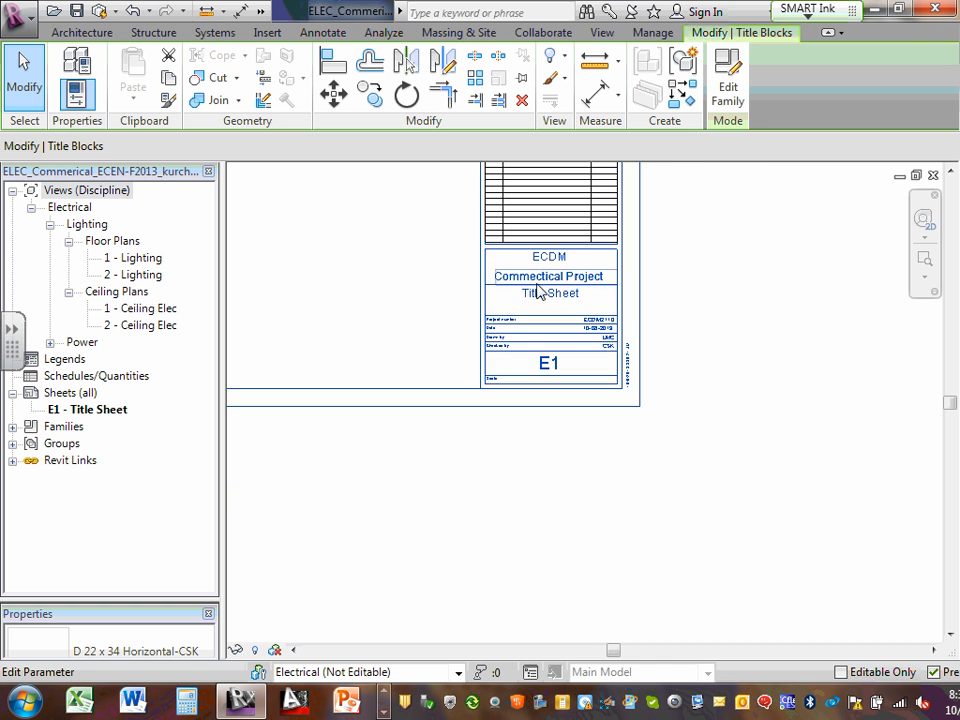
{"action": "middle_click_drag", "start_coordinate": [448, 281], "coordinate": [614, 343]}
{"action": "scroll", "coordinate": [596, 310], "scroll_direction": "down", "scroll_amount": 1}
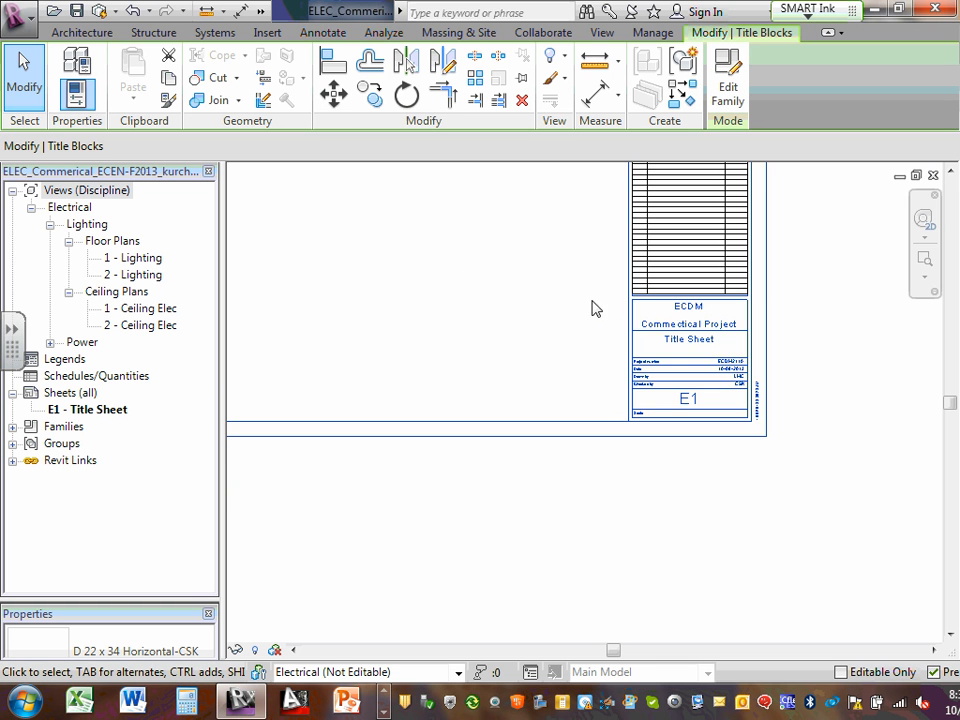
{"action": "scroll", "coordinate": [790, 383], "scroll_direction": "up", "scroll_amount": 3}
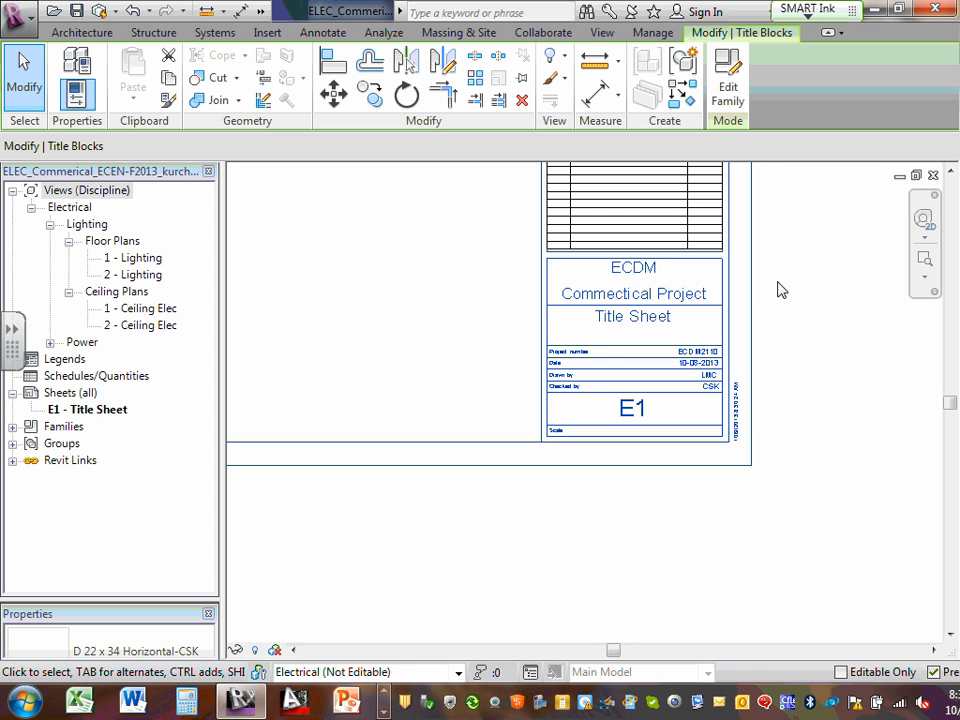
{"action": "scroll", "coordinate": [714, 429], "scroll_direction": "up", "scroll_amount": 3}
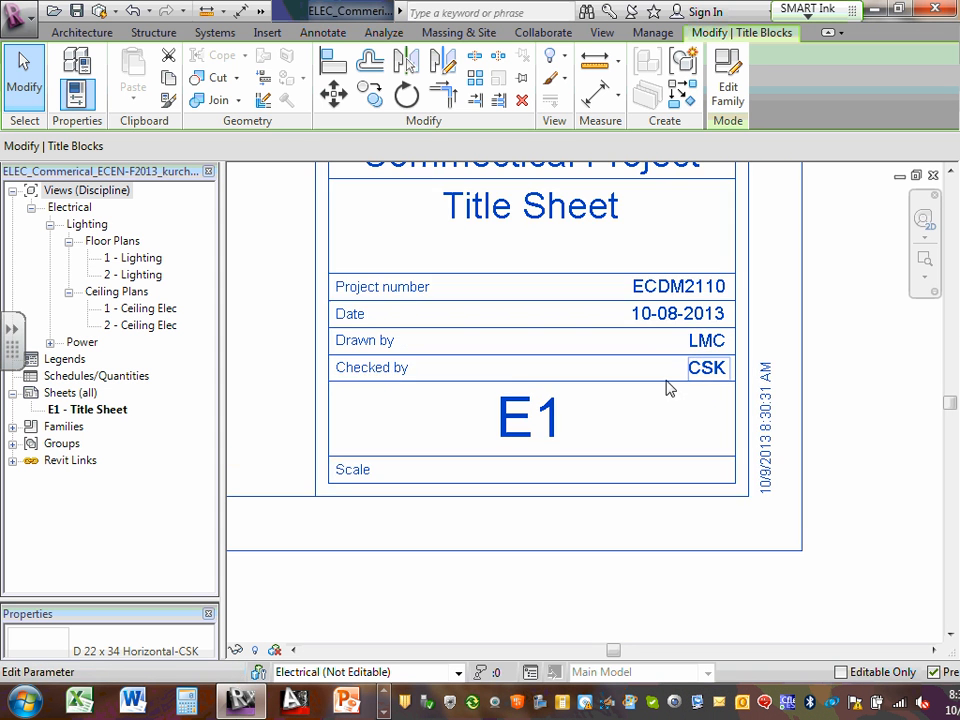
{"action": "scroll", "coordinate": [658, 377], "scroll_direction": "down", "scroll_amount": 2}
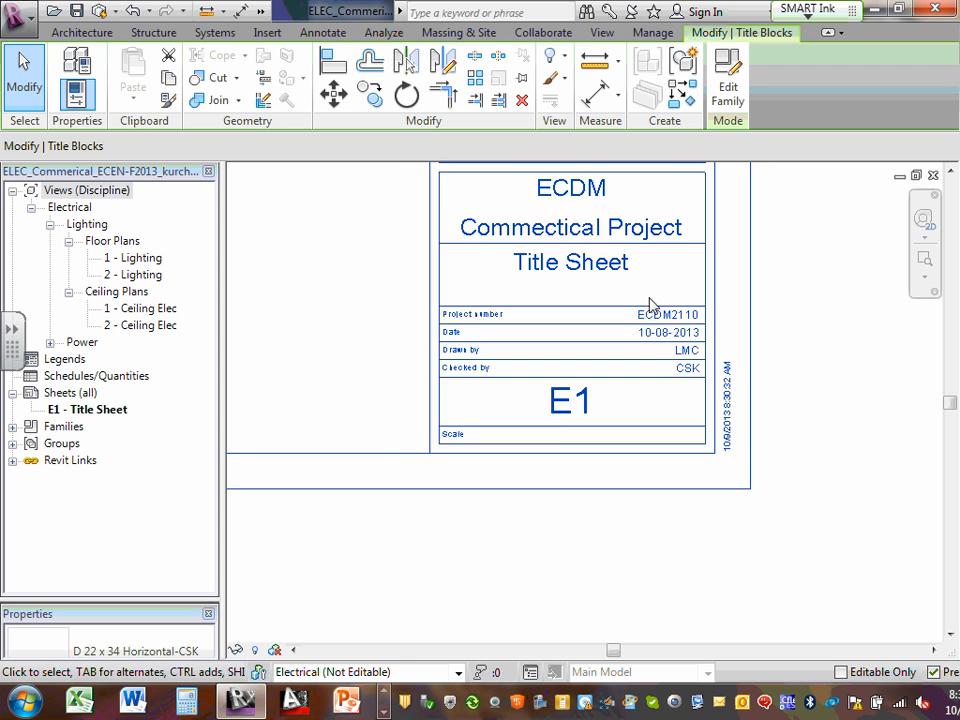
{"action": "scroll", "coordinate": [652, 294], "scroll_direction": "up", "scroll_amount": 1}
{"action": "middle_click_drag", "start_coordinate": [605, 234], "coordinate": [661, 383]}
{"action": "scroll", "coordinate": [656, 372], "scroll_direction": "up", "scroll_amount": 1}
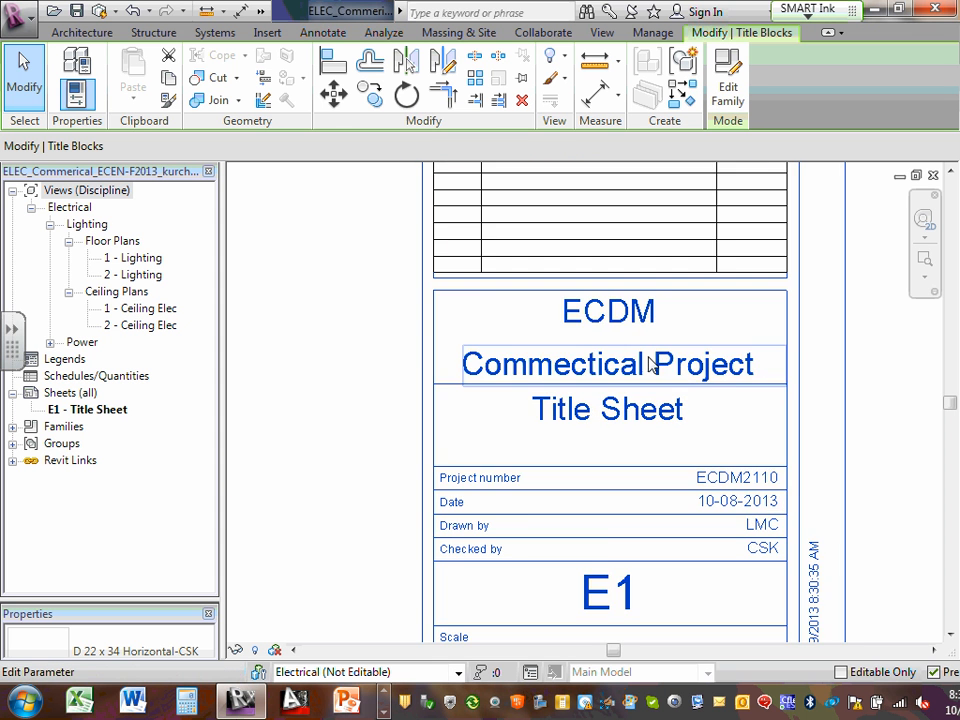
{"action": "scroll", "coordinate": [634, 356], "scroll_direction": "down", "scroll_amount": 4}
{"action": "middle_click_drag", "start_coordinate": [467, 343], "coordinate": [585, 328]}
{"action": "scroll", "coordinate": [585, 328], "scroll_direction": "down", "scroll_amount": 1}
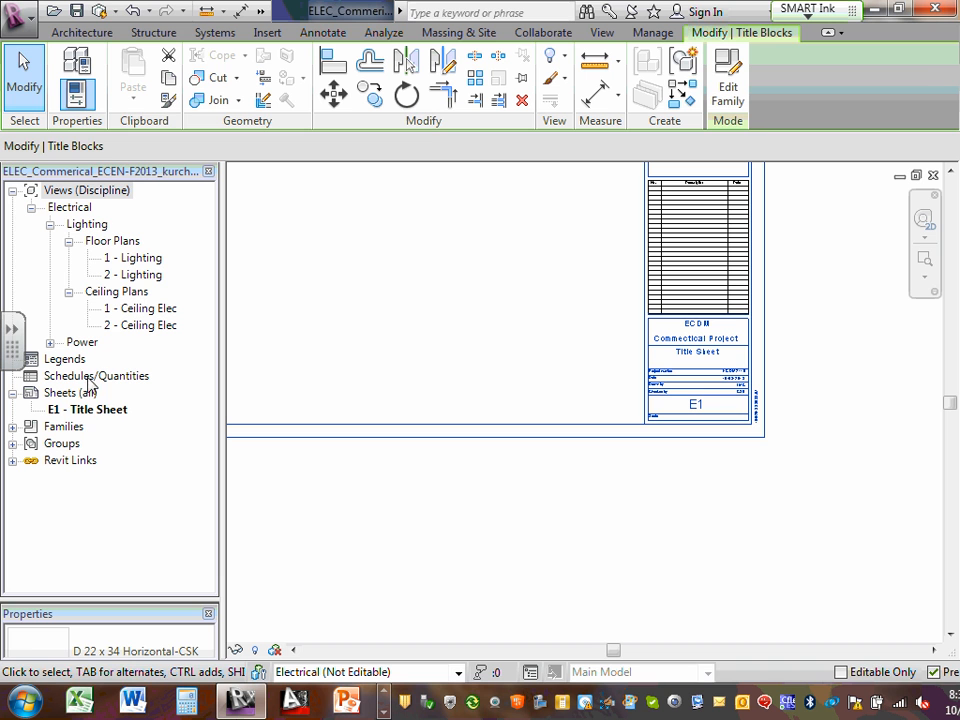
{"action": "left_click", "coordinate": [92, 411]}
{"action": "right_click", "coordinate": [92, 414]}
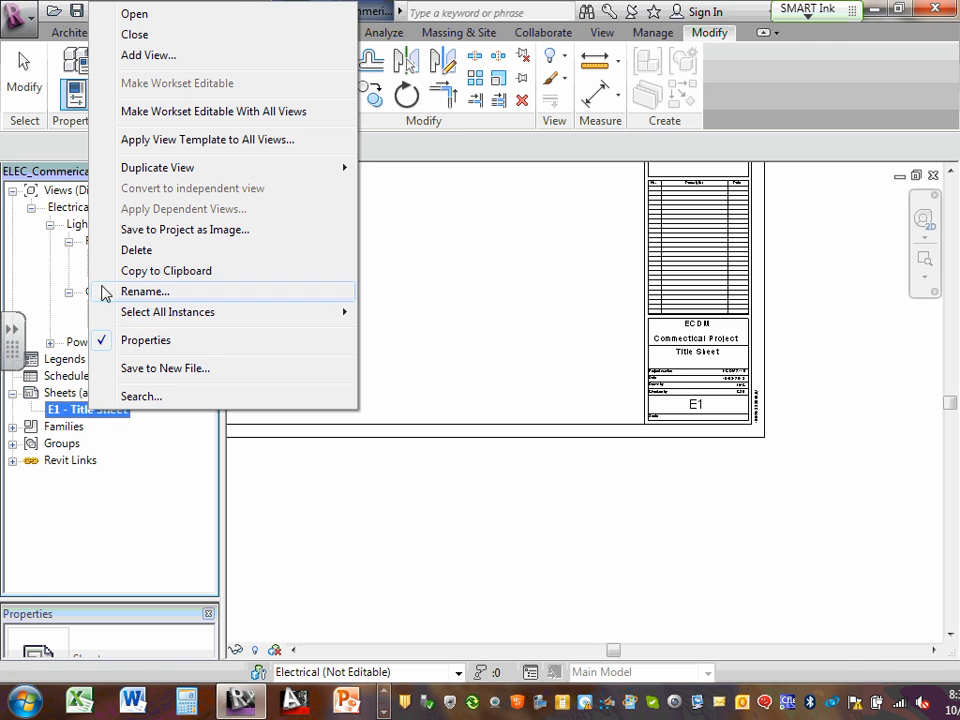
{"action": "left_click", "coordinate": [727, 362]}
{"action": "scroll", "coordinate": [727, 362], "scroll_direction": "up", "scroll_amount": 4}
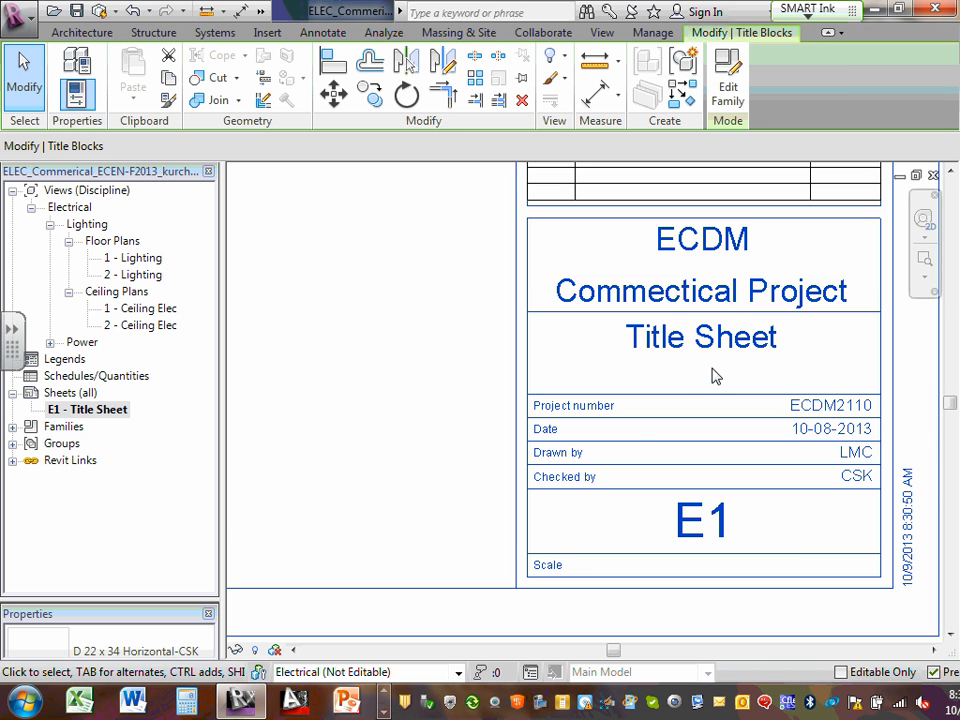
Review the E1 title block's Drawn by, Date and project number values without changing them
{"action": "scroll", "coordinate": [703, 381], "scroll_direction": "down", "scroll_amount": 1}
{"action": "scroll", "coordinate": [707, 394], "scroll_direction": "up", "scroll_amount": 1}
{"action": "left_click", "coordinate": [812, 427]}
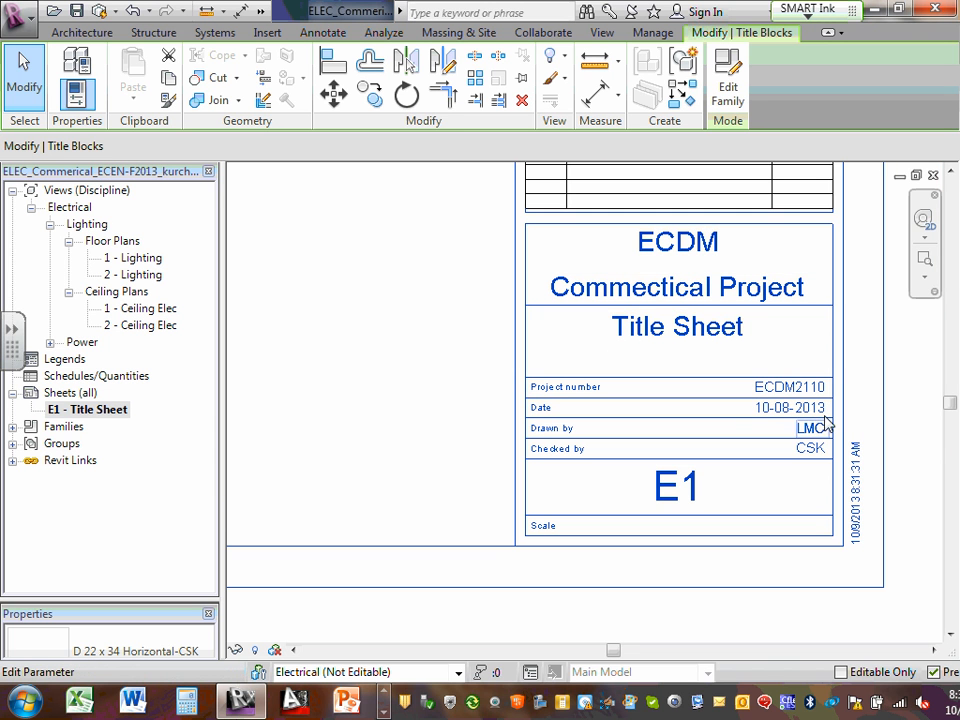
{"action": "left_click", "coordinate": [813, 410]}
{"action": "left_click", "coordinate": [794, 387]}
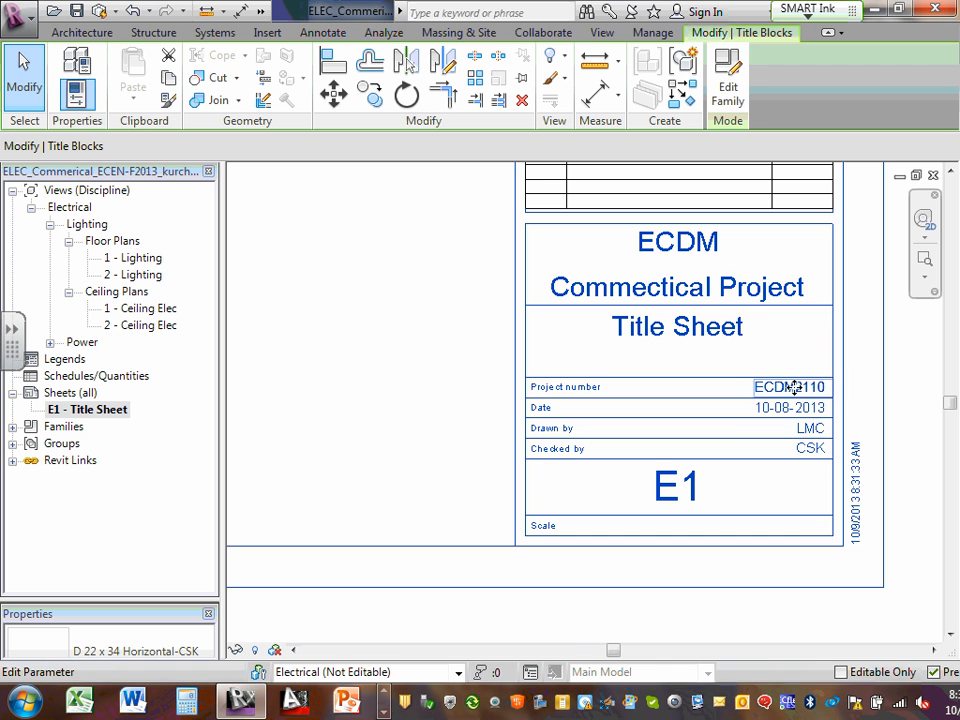
{"action": "left_click", "coordinate": [794, 387]}
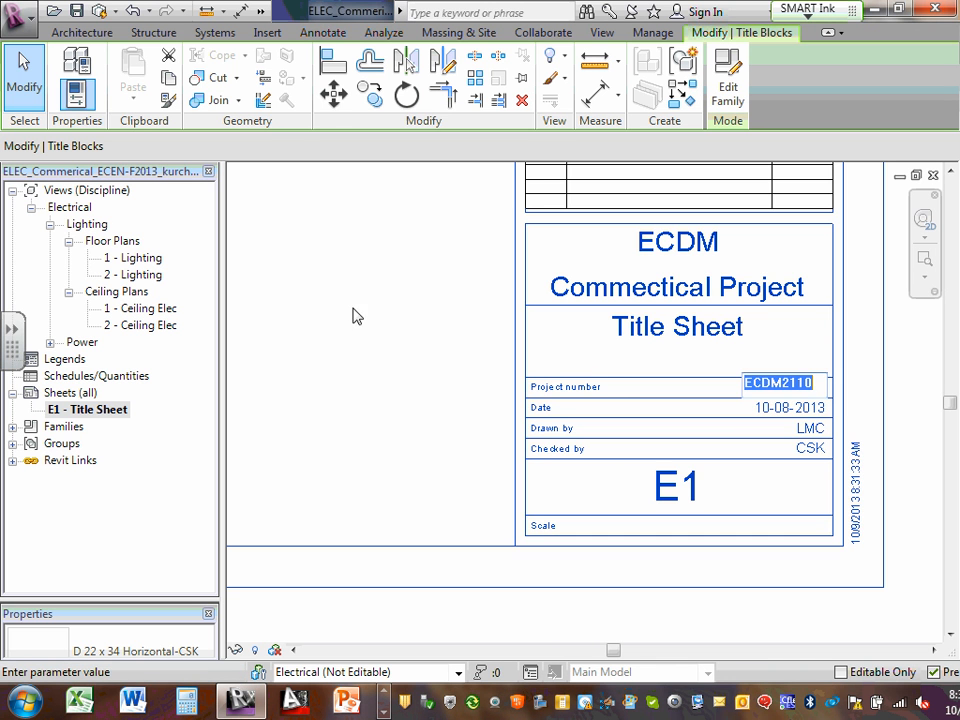
{"action": "scroll", "coordinate": [350, 318], "scroll_direction": "down", "scroll_amount": 2}
{"action": "middle_click_drag", "start_coordinate": [349, 319], "coordinate": [687, 403]}
{"action": "scroll", "coordinate": [457, 318], "scroll_direction": "down", "scroll_amount": 1}
{"action": "left_click", "coordinate": [562, 343]}
Pan around the E1 sheet and bring up the Manage tools
{"action": "scroll", "coordinate": [561, 343], "scroll_direction": "down", "scroll_amount": 1}
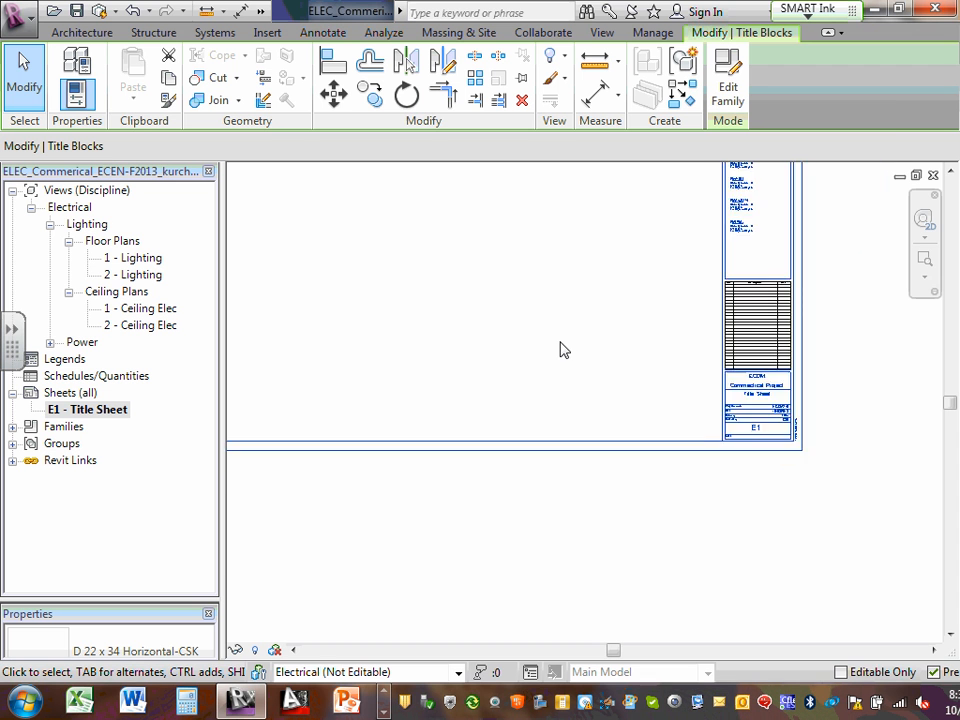
{"action": "scroll", "coordinate": [724, 379], "scroll_direction": "up", "scroll_amount": 1}
{"action": "middle_click_drag", "start_coordinate": [441, 285], "coordinate": [706, 541]}
{"action": "middle_click_drag", "start_coordinate": [601, 427], "coordinate": [228, 244]}
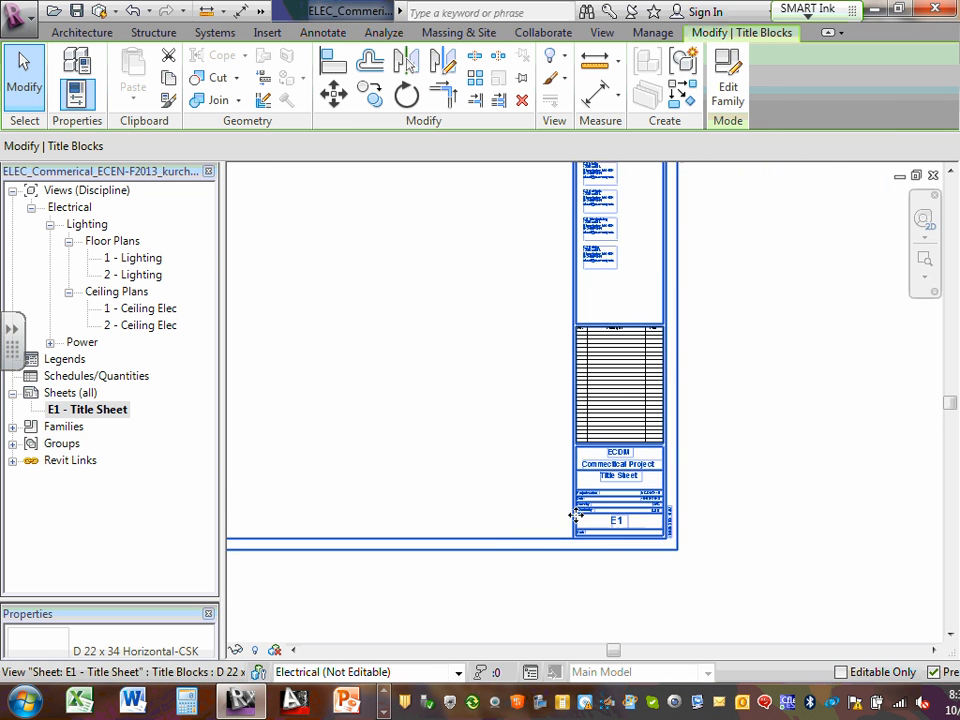
{"action": "scroll", "coordinate": [590, 505], "scroll_direction": "up", "scroll_amount": 3}
{"action": "middle_click_drag", "start_coordinate": [701, 510], "coordinate": [534, 500]}
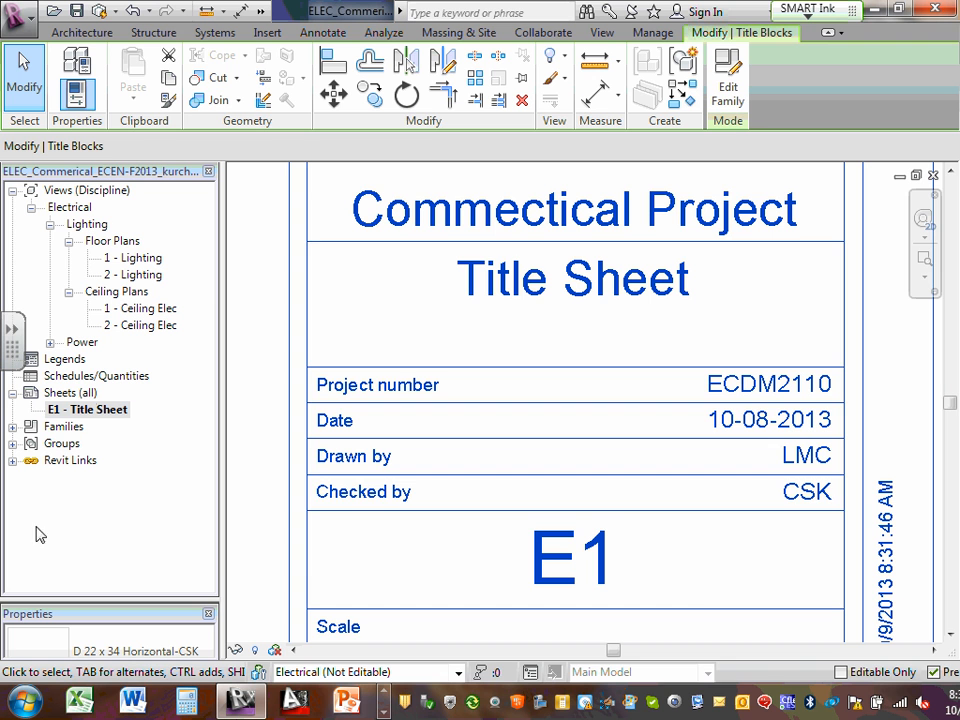
{"action": "left_click", "coordinate": [653, 33]}
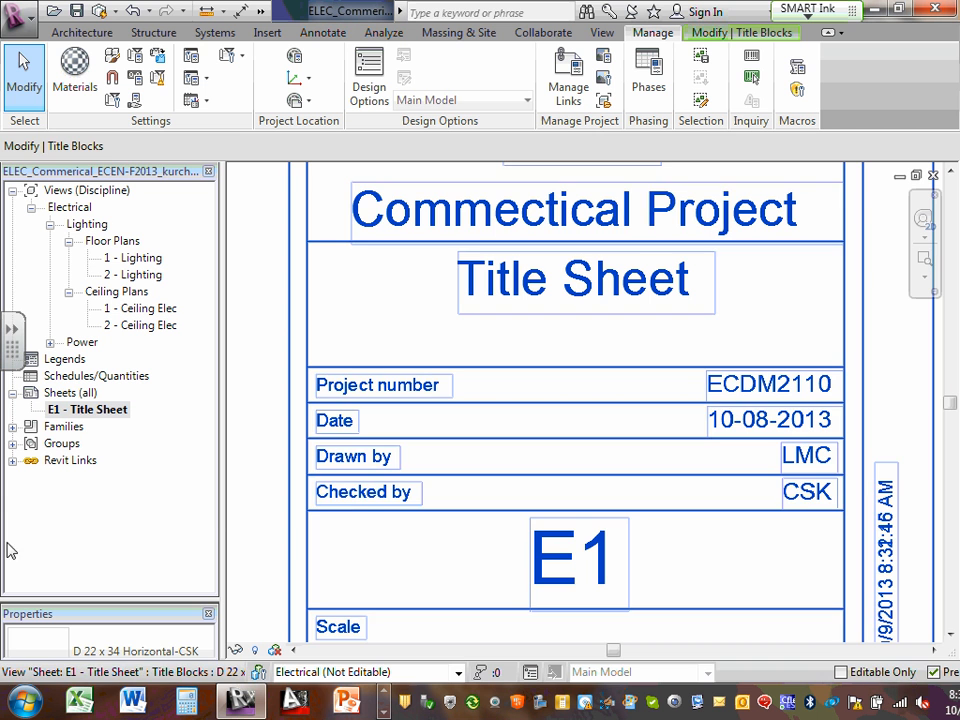
Select E1 - Title Sheet in the Project Browser and copy it from its context menu
{"action": "left_click", "coordinate": [87, 410]}
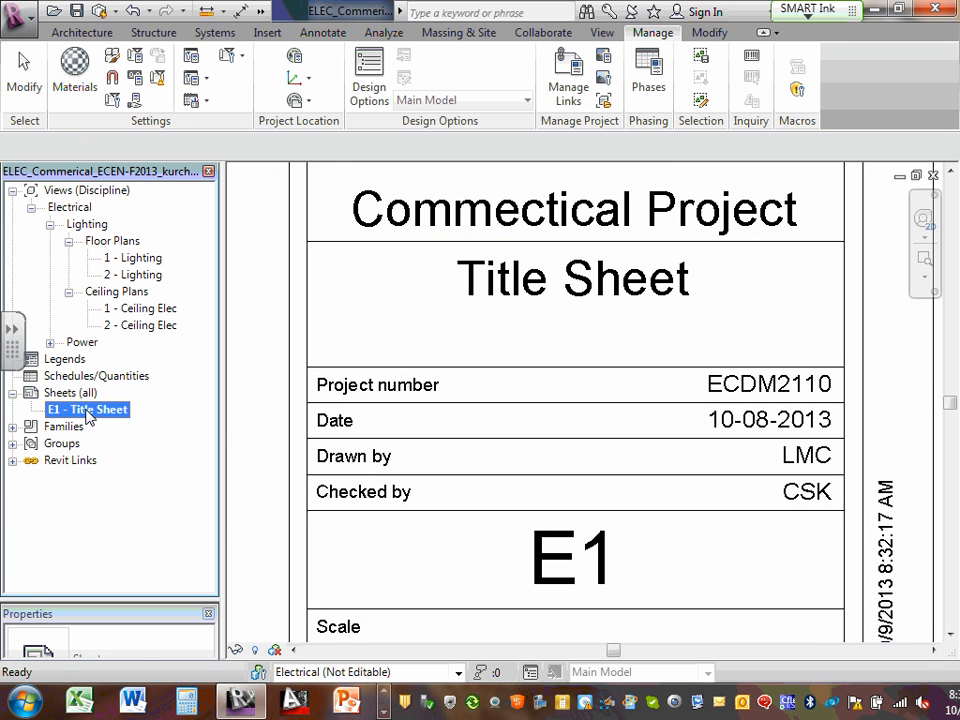
{"action": "left_click", "coordinate": [64, 396]}
{"action": "left_click", "coordinate": [66, 411]}
{"action": "right_click", "coordinate": [66, 411]}
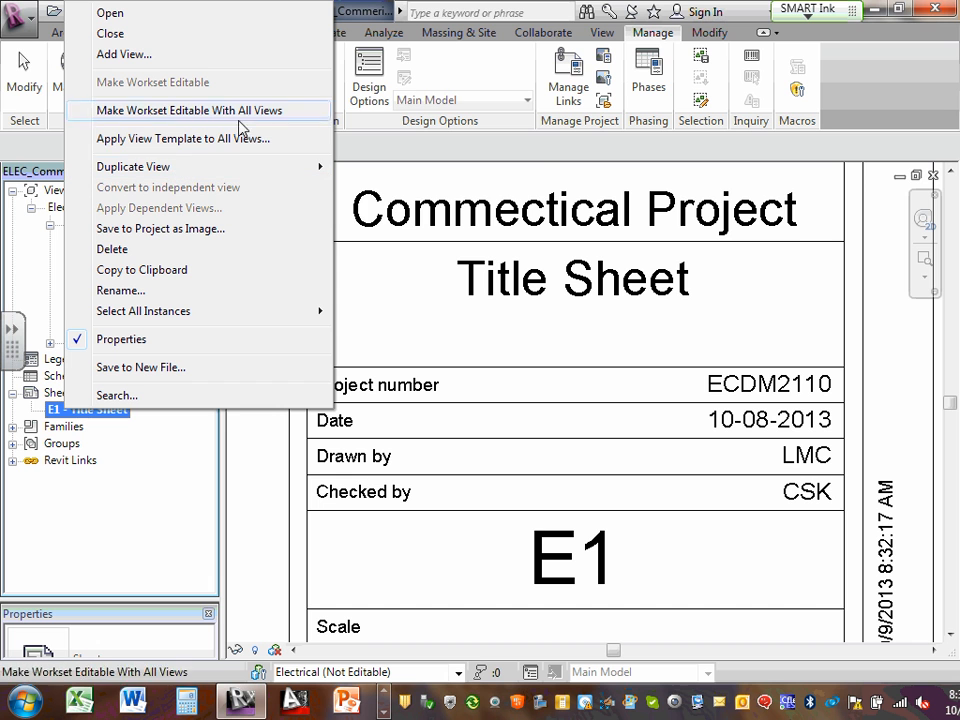
{"action": "mouse_move", "coordinate": [237, 168]}
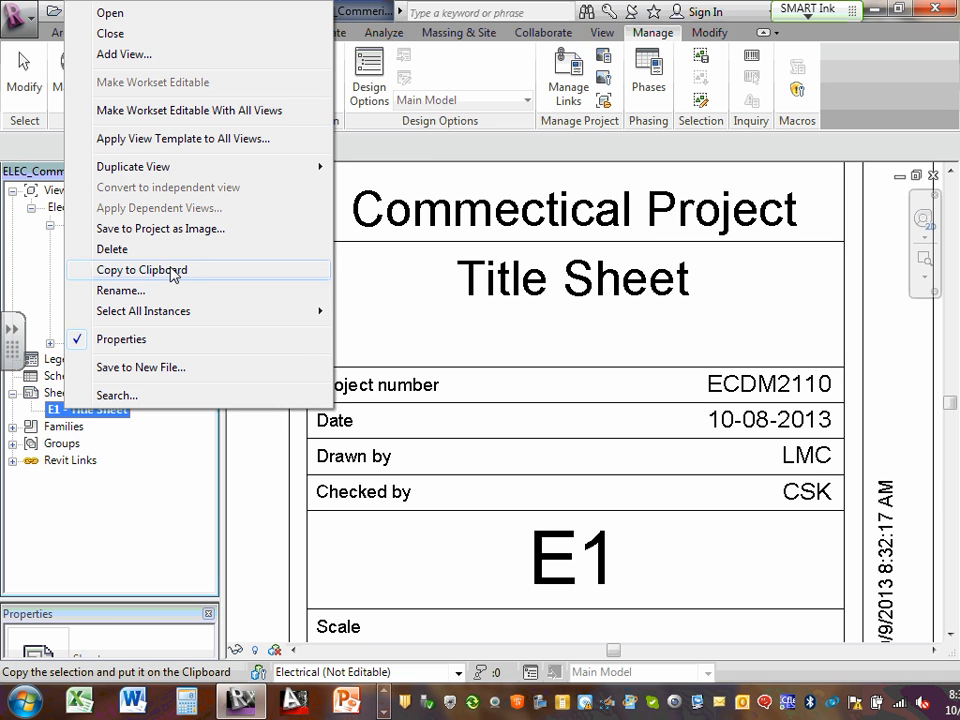
{"action": "left_click", "coordinate": [175, 270]}
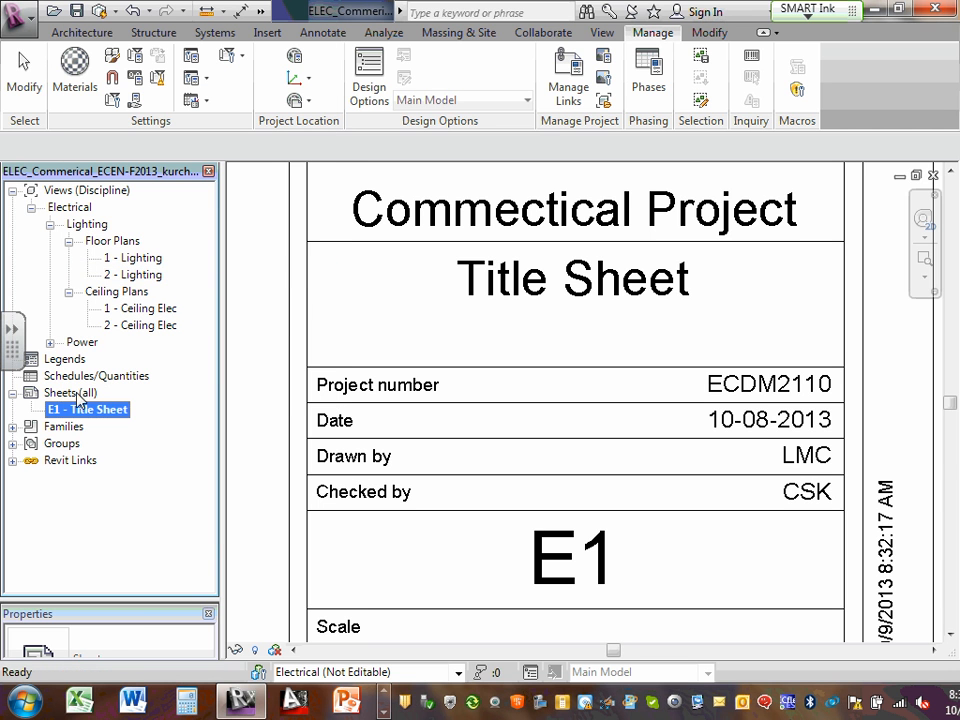
Bring up the Sheets (all) context menu in the Project Browser
{"action": "left_click", "coordinate": [72, 393]}
{"action": "right_click", "coordinate": [78, 396]}
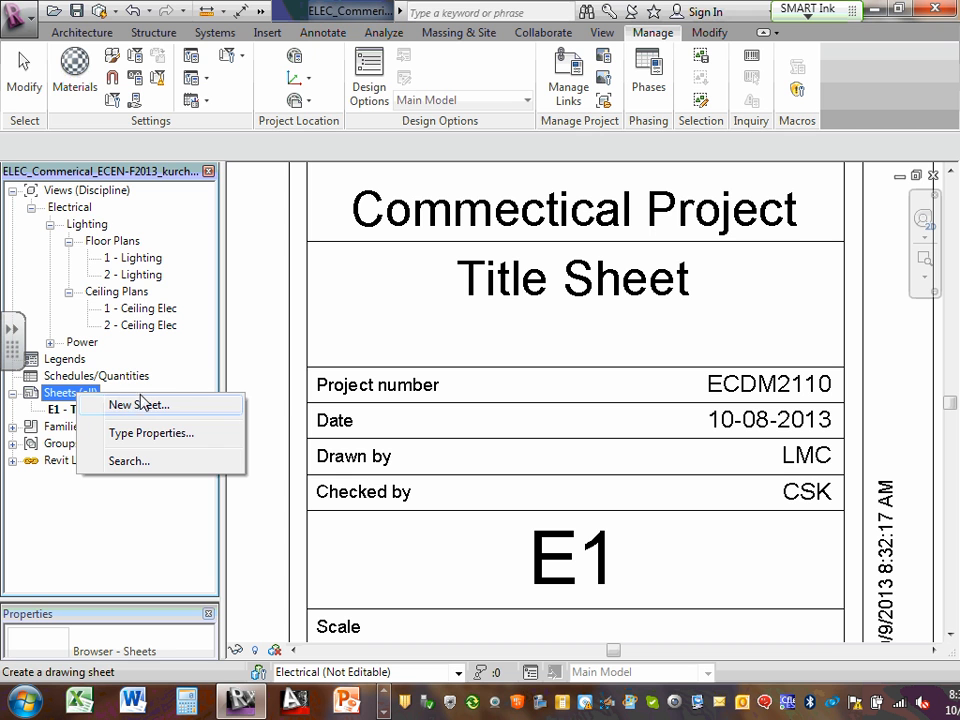
{"action": "left_click", "coordinate": [60, 409]}
{"action": "right_click", "coordinate": [60, 409]}
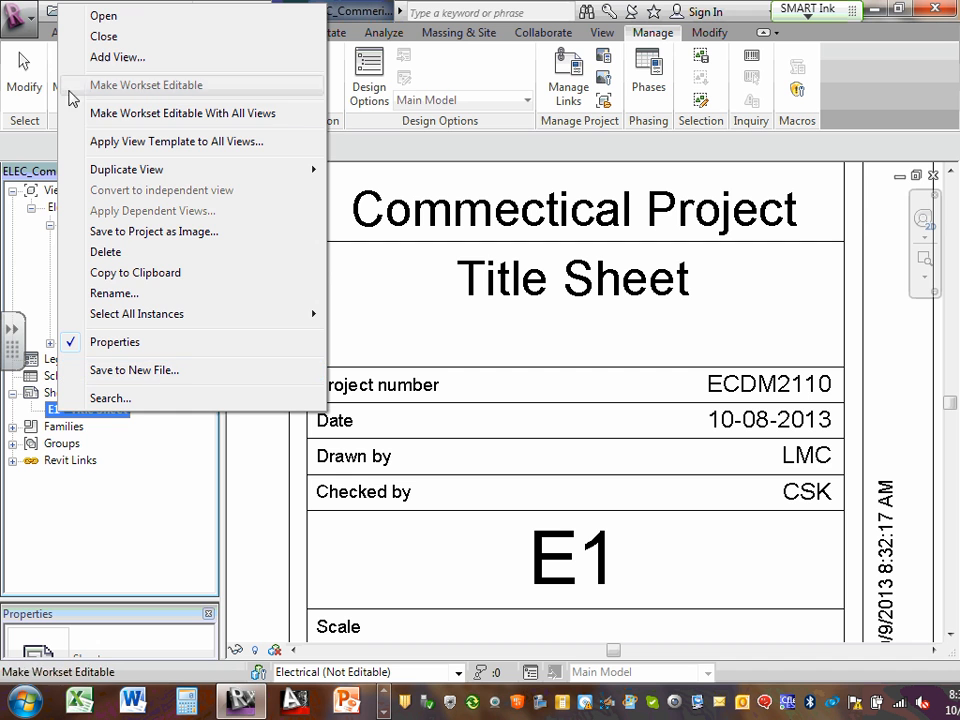
{"action": "left_click", "coordinate": [67, 396]}
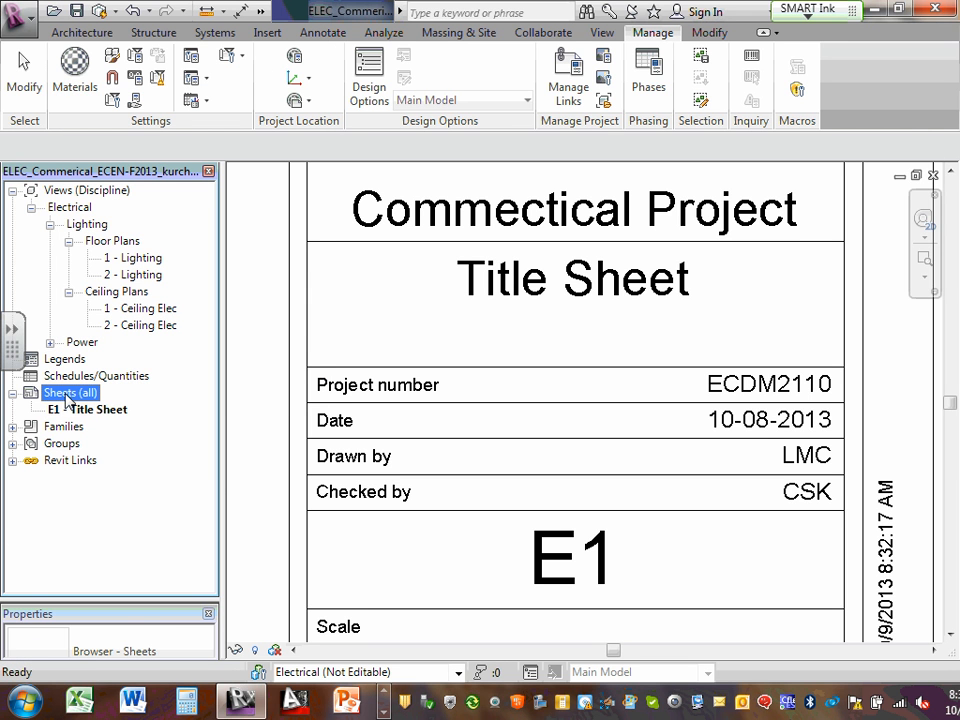
{"action": "right_click", "coordinate": [66, 398]}
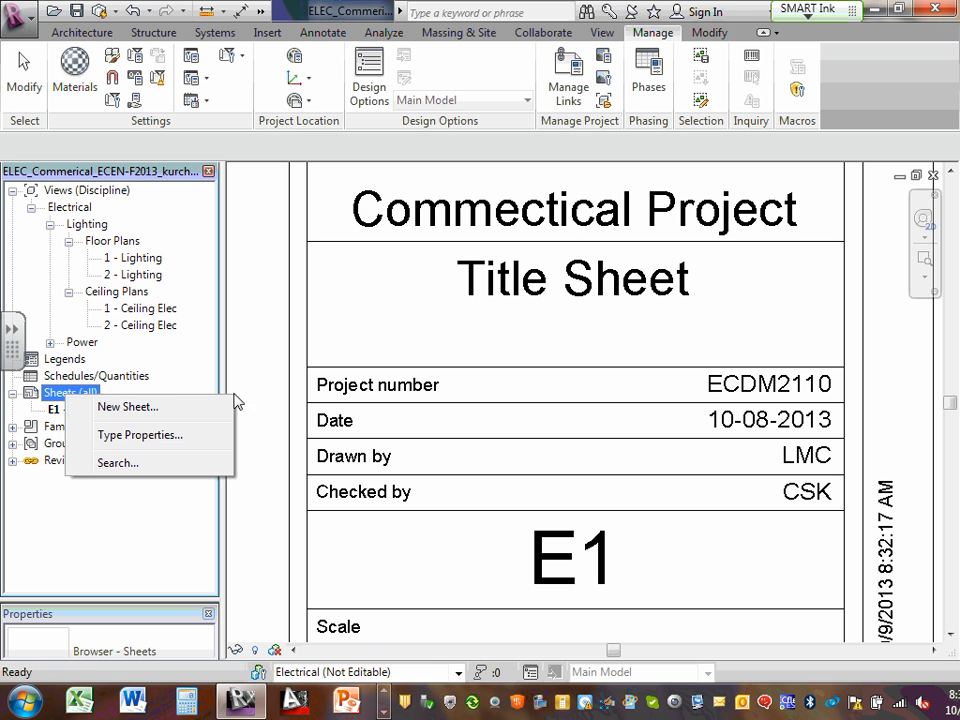
Start a new sheet, saving the project and synchronizing with central when prompted
{"action": "left_click", "coordinate": [130, 407]}
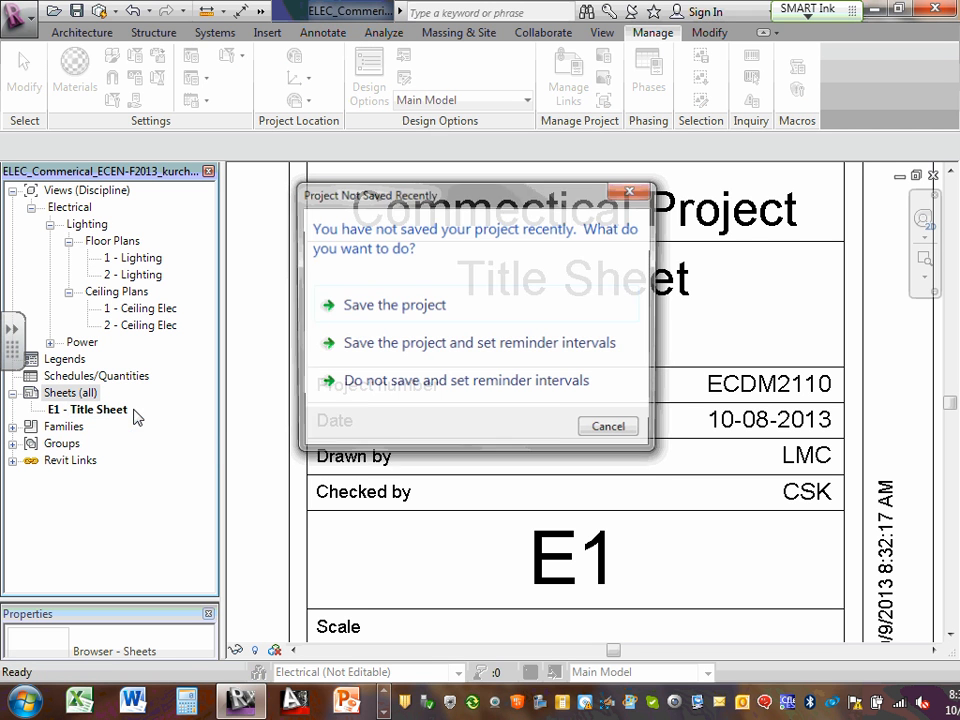
{"action": "left_click", "coordinate": [410, 314]}
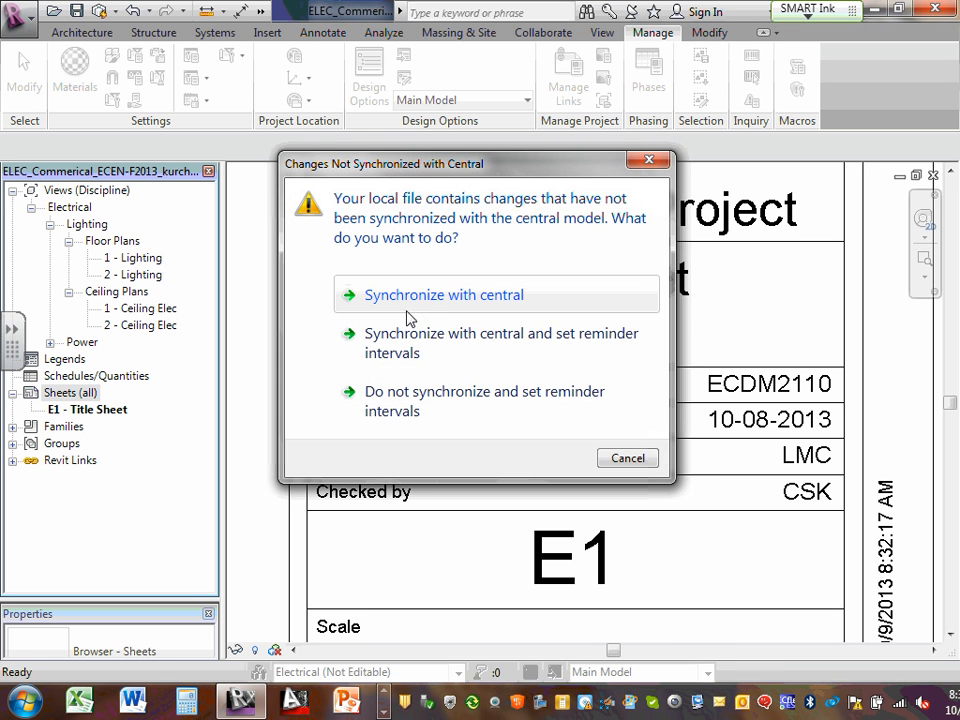
{"action": "left_click", "coordinate": [438, 305]}
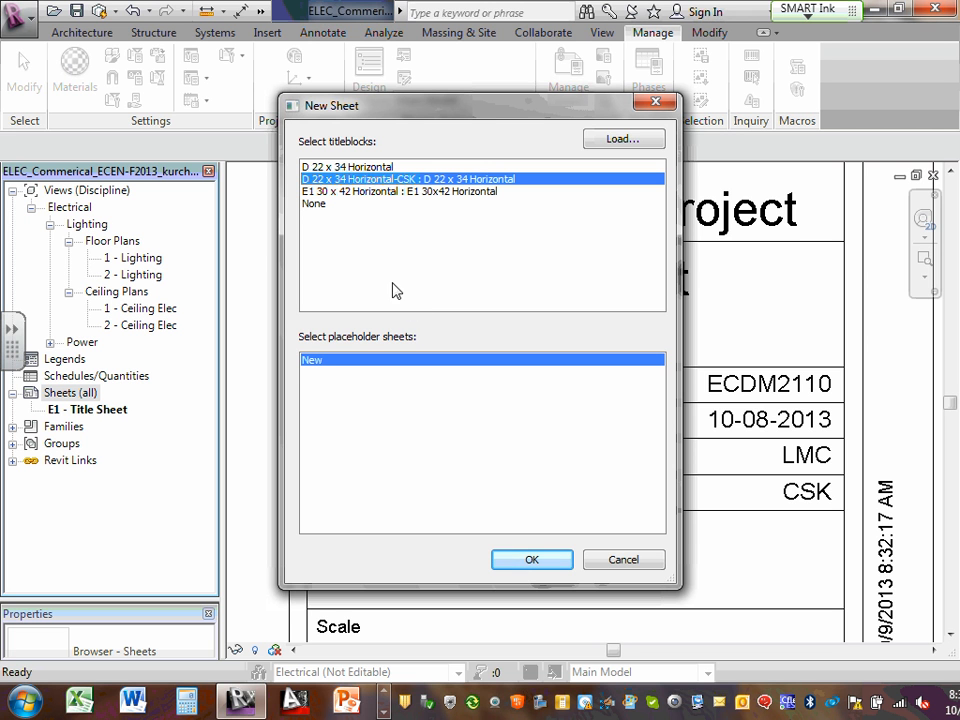
Create sheet E2 from Sheets (all) using the D 22 x 34 Horizontal-CSK title block
{"action": "left_click", "coordinate": [593, 565]}
{"action": "right_click", "coordinate": [88, 393]}
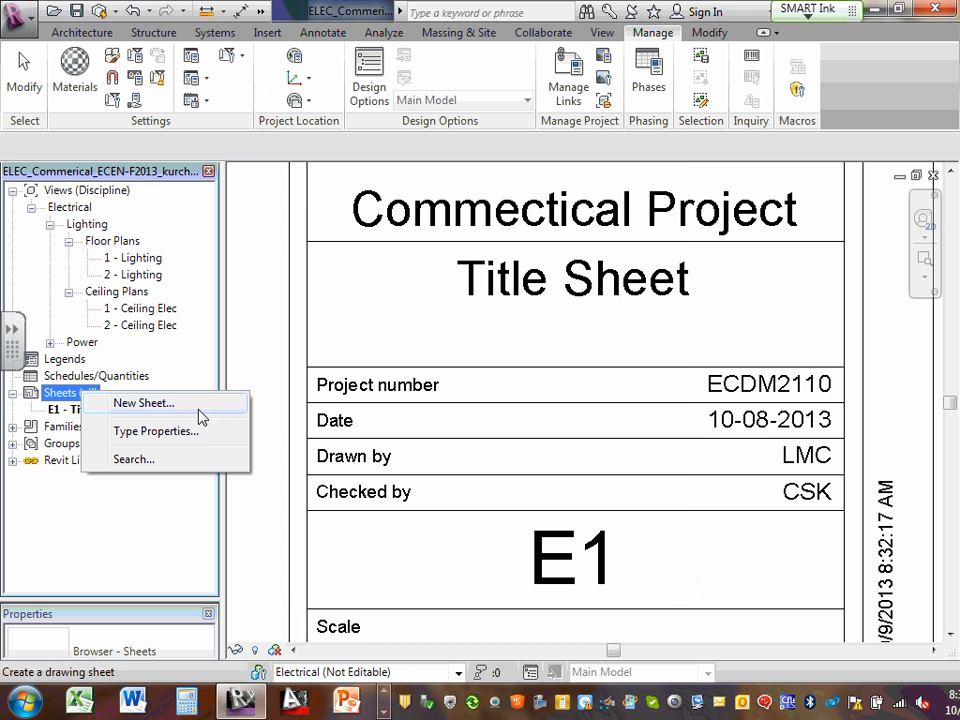
{"action": "left_click", "coordinate": [175, 406]}
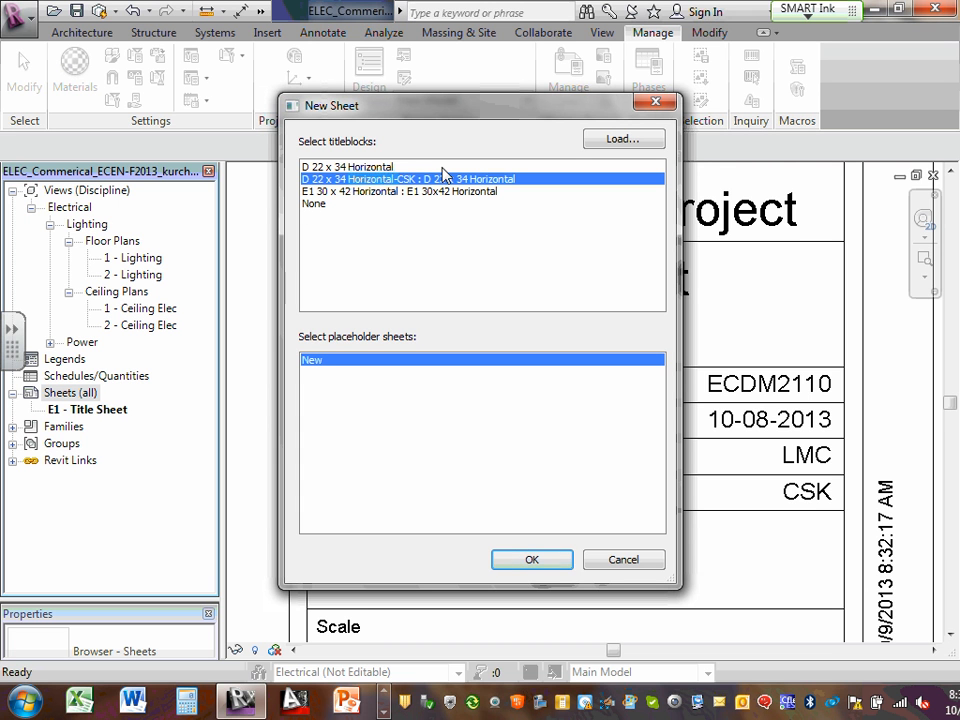
{"action": "left_click", "coordinate": [527, 561]}
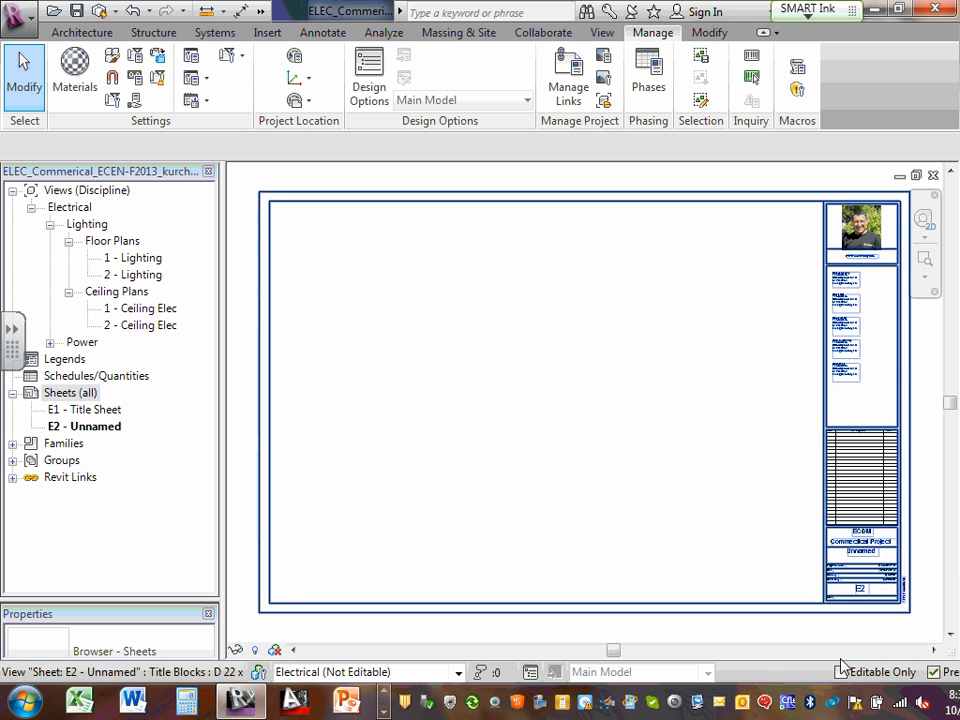
{"action": "scroll", "coordinate": [870, 590], "scroll_direction": "up", "scroll_amount": 4}
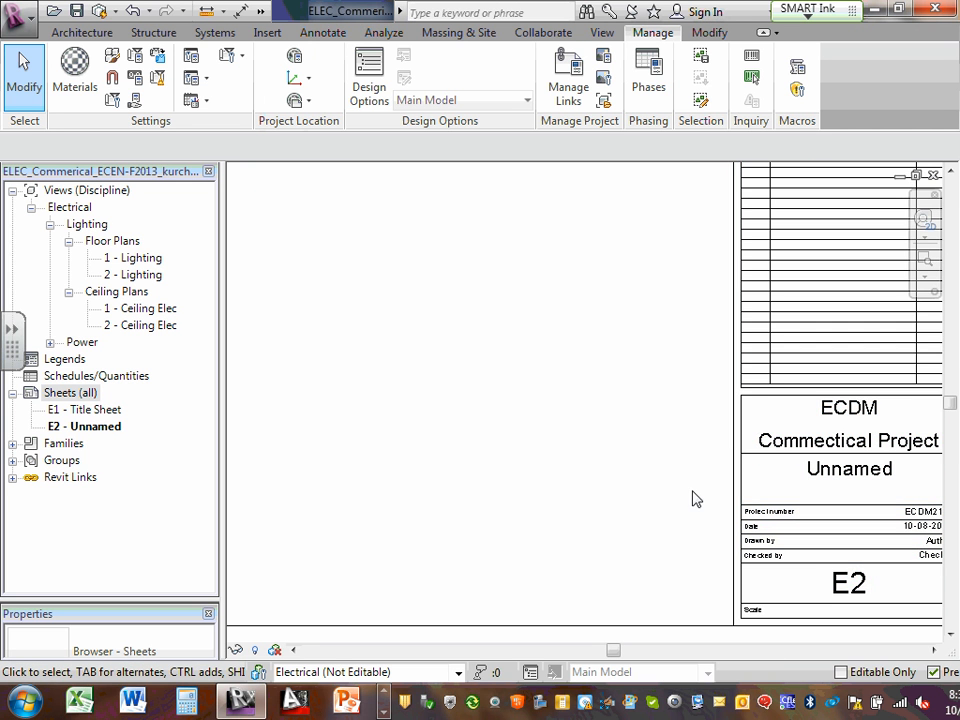
{"action": "scroll", "coordinate": [688, 495], "scroll_direction": "down", "scroll_amount": 3}
{"action": "scroll", "coordinate": [850, 520], "scroll_direction": "up", "scroll_amount": 4}
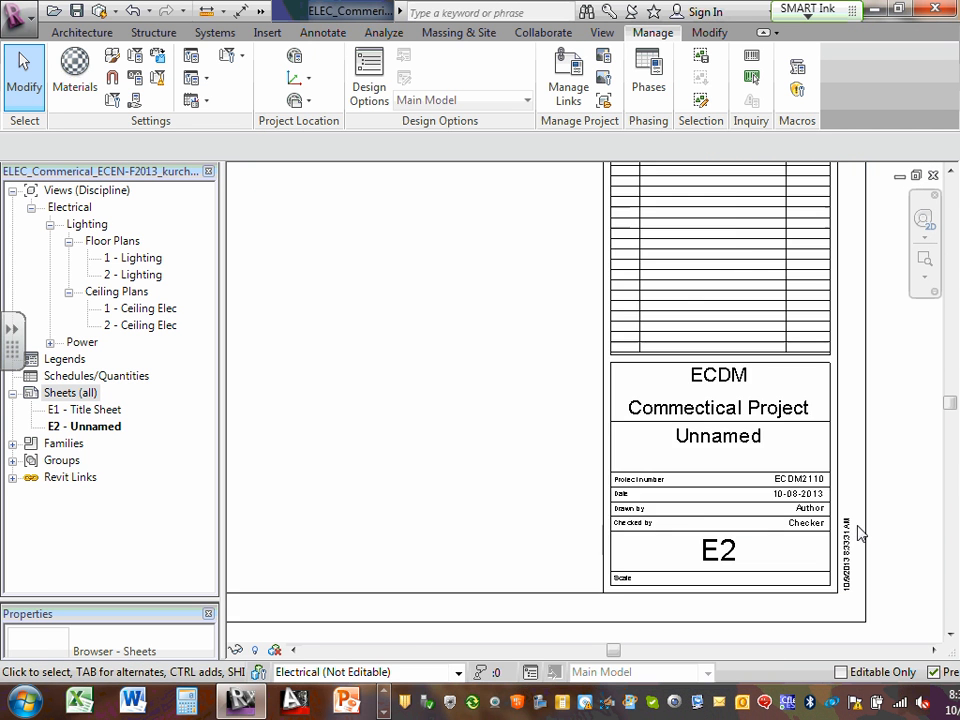
{"action": "scroll", "coordinate": [818, 515], "scroll_direction": "down", "scroll_amount": 3}
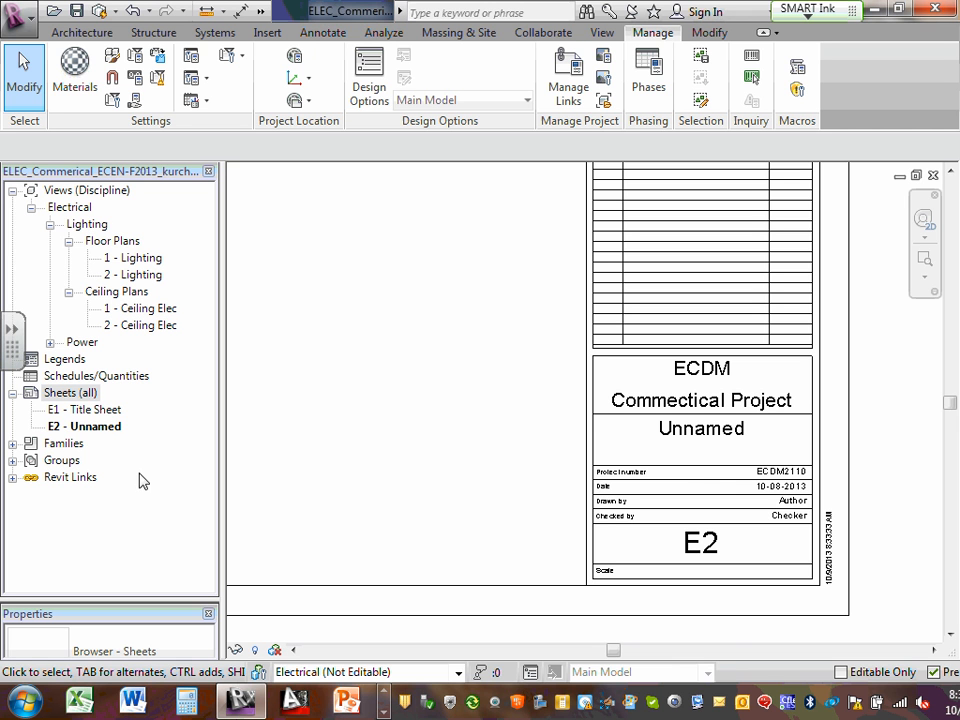
{"action": "left_click", "coordinate": [90, 428]}
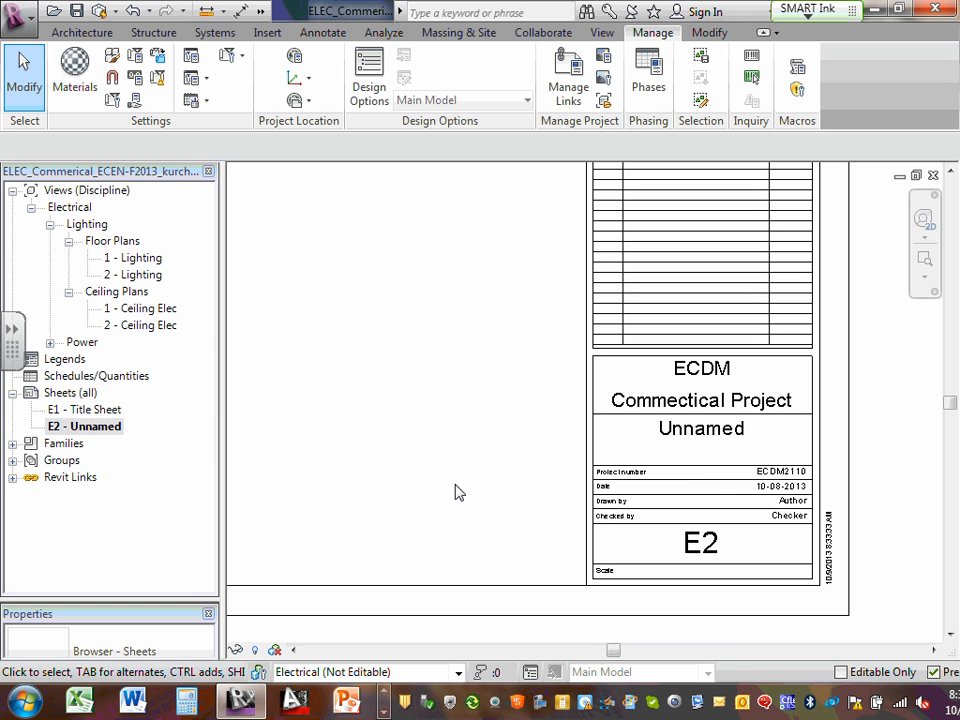
{"action": "scroll", "coordinate": [789, 476], "scroll_direction": "up", "scroll_amount": 2}
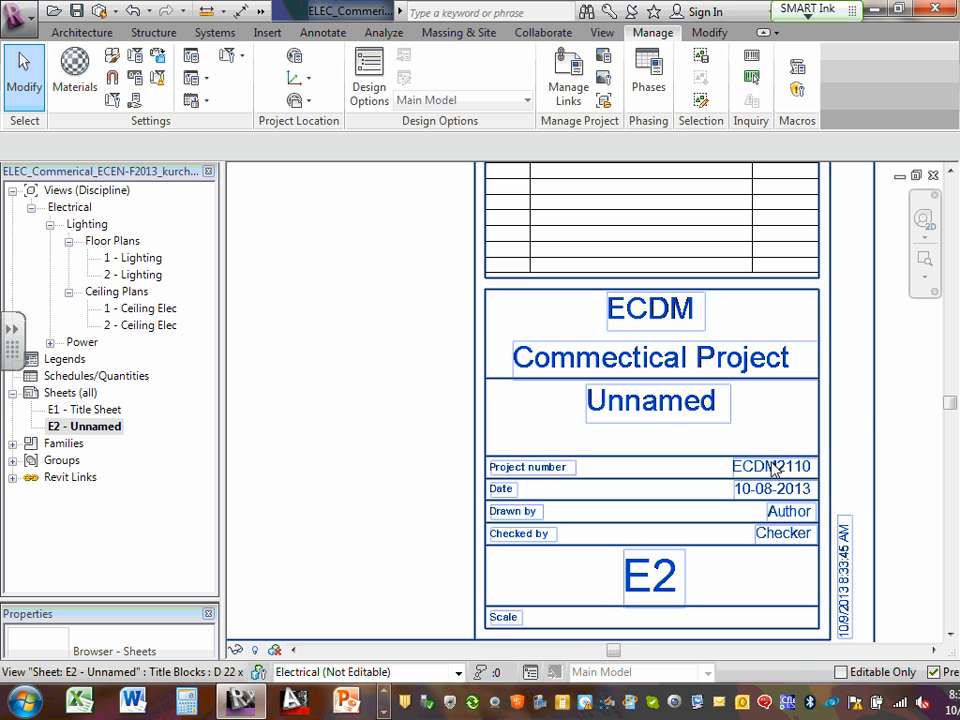
{"action": "scroll", "coordinate": [786, 530], "scroll_direction": "up", "scroll_amount": 1}
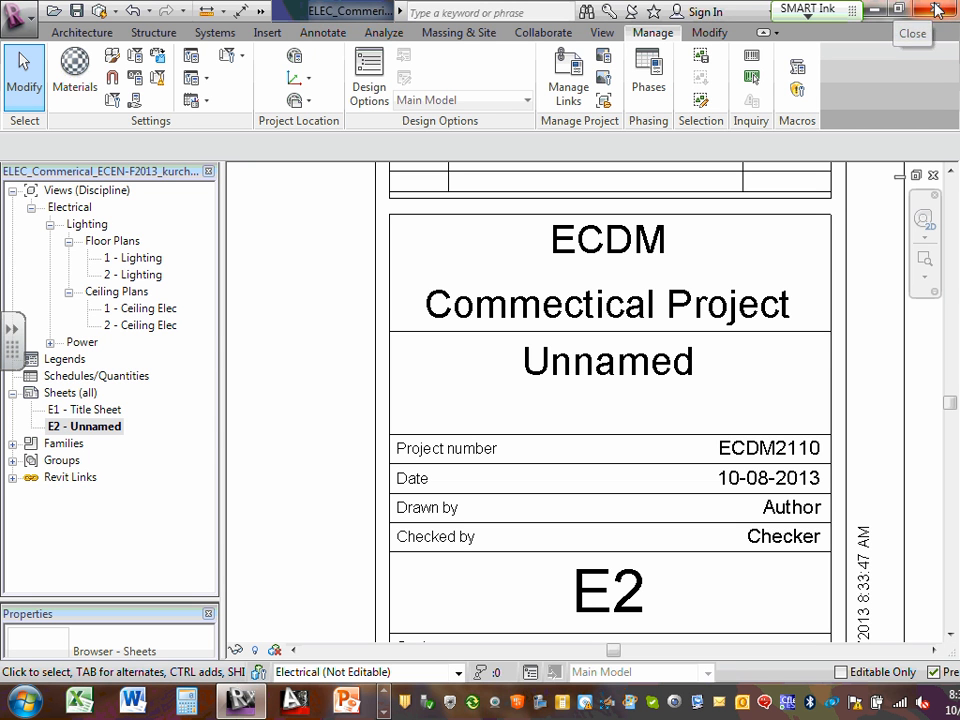
Rename sheet E2 from Unnamed to Symbols on its title block
{"action": "right_click", "coordinate": [87, 432]}
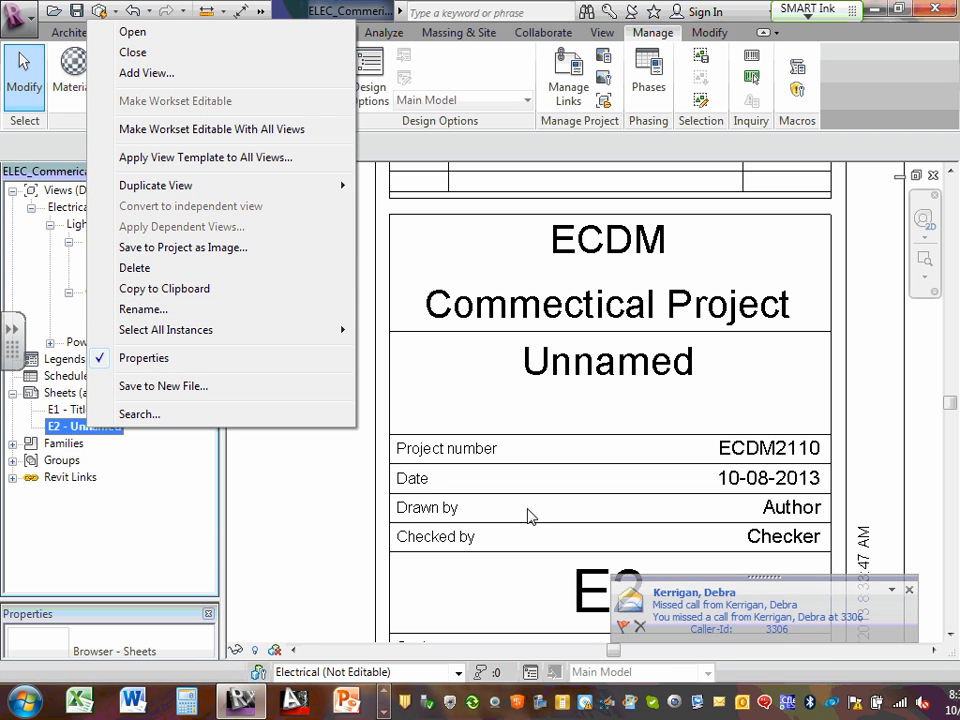
{"action": "left_click", "coordinate": [909, 590]}
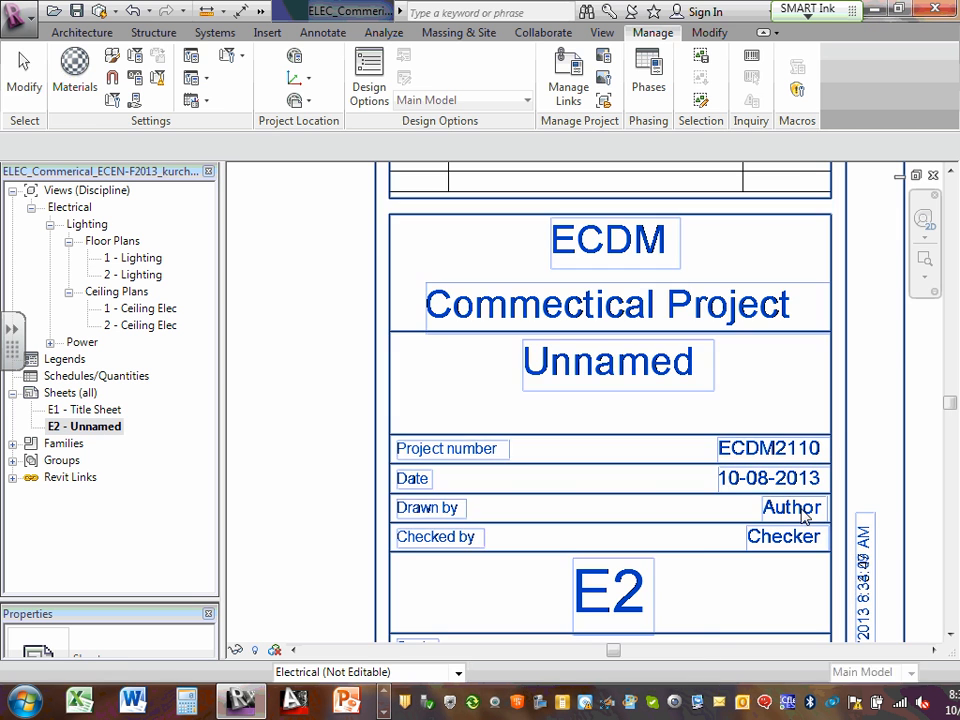
{"action": "left_click", "coordinate": [617, 369]}
{"action": "left_click", "coordinate": [615, 370]}
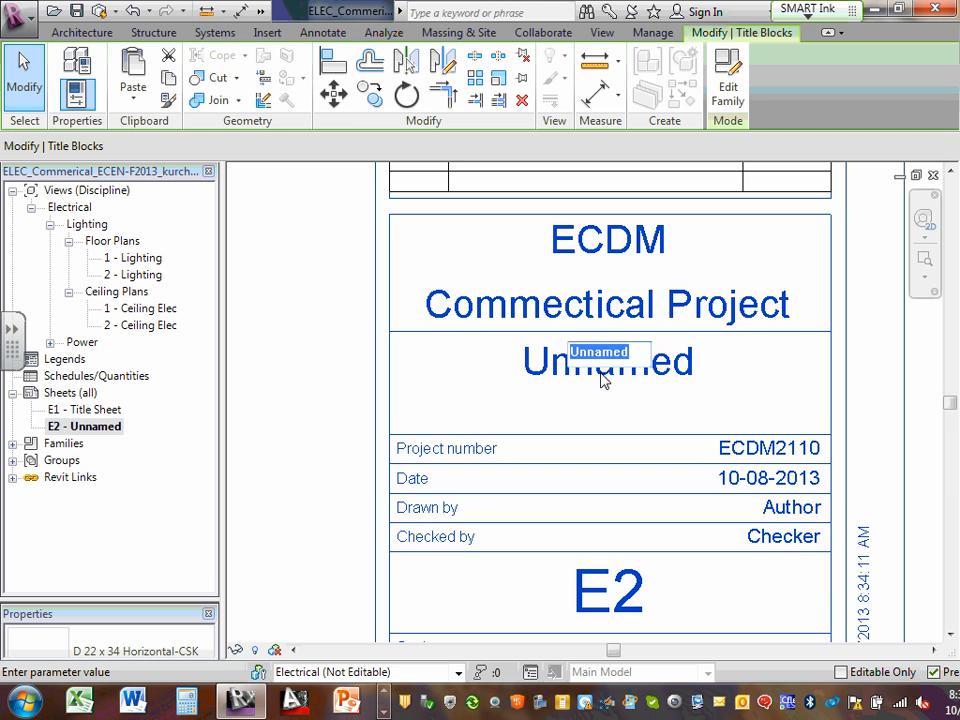
{"action": "type", "text": "Sy"}
{"action": "type", "text": "mbols"}
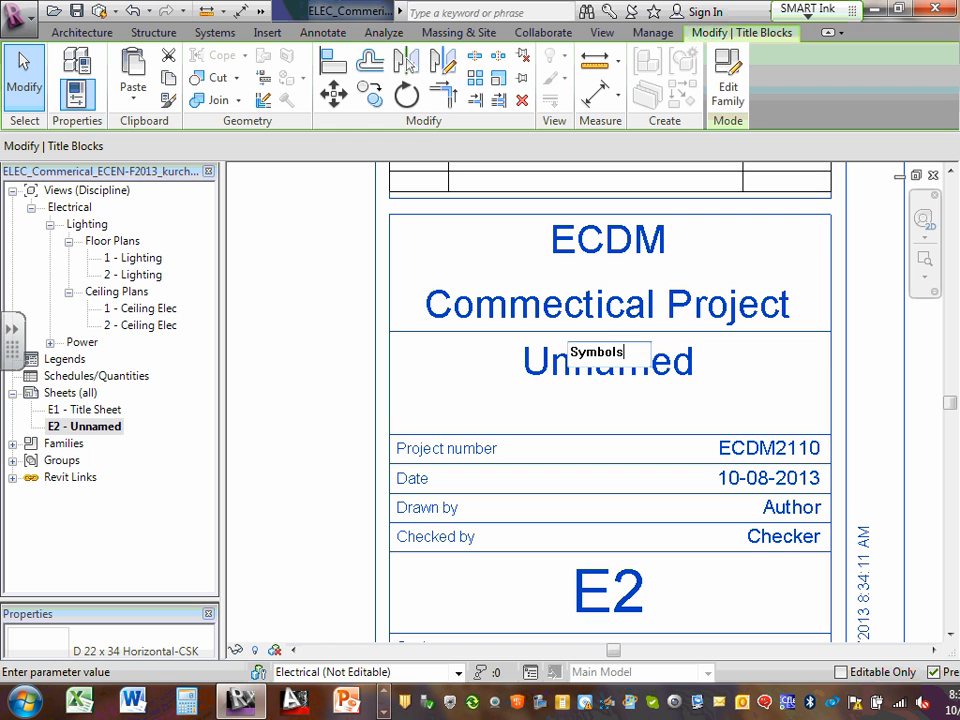
{"action": "left_click", "coordinate": [612, 576]}
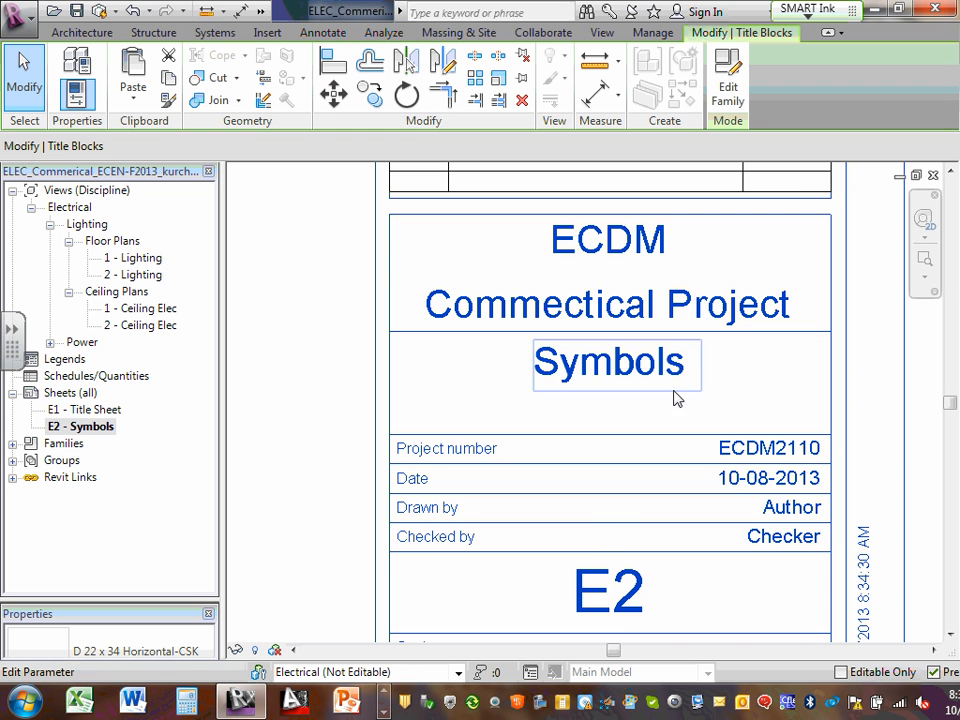
Enter LMC as Drawn by and CSK as Checked by on the E2 title block
{"action": "left_click", "coordinate": [790, 508]}
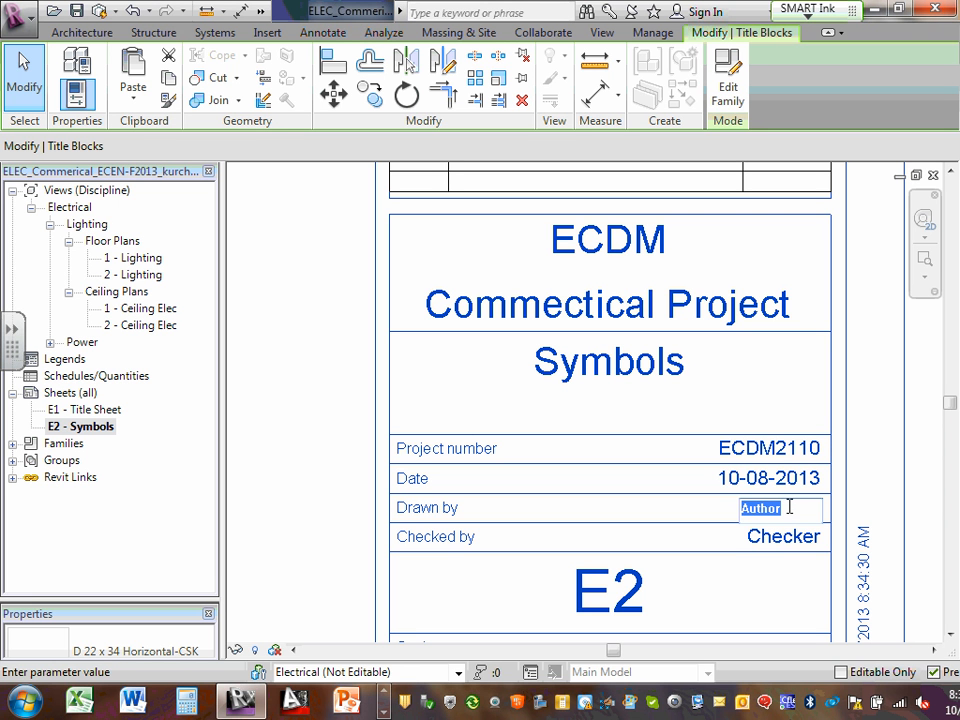
{"action": "type", "text": "LMC"}
{"action": "left_click", "coordinate": [805, 537]}
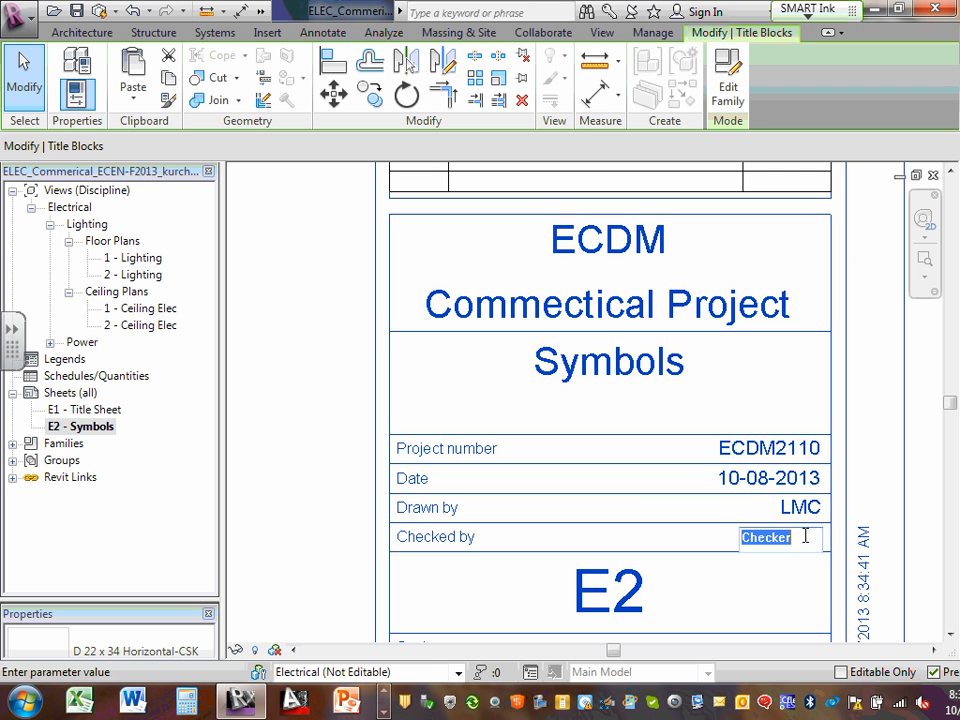
{"action": "type", "text": "CSK"}
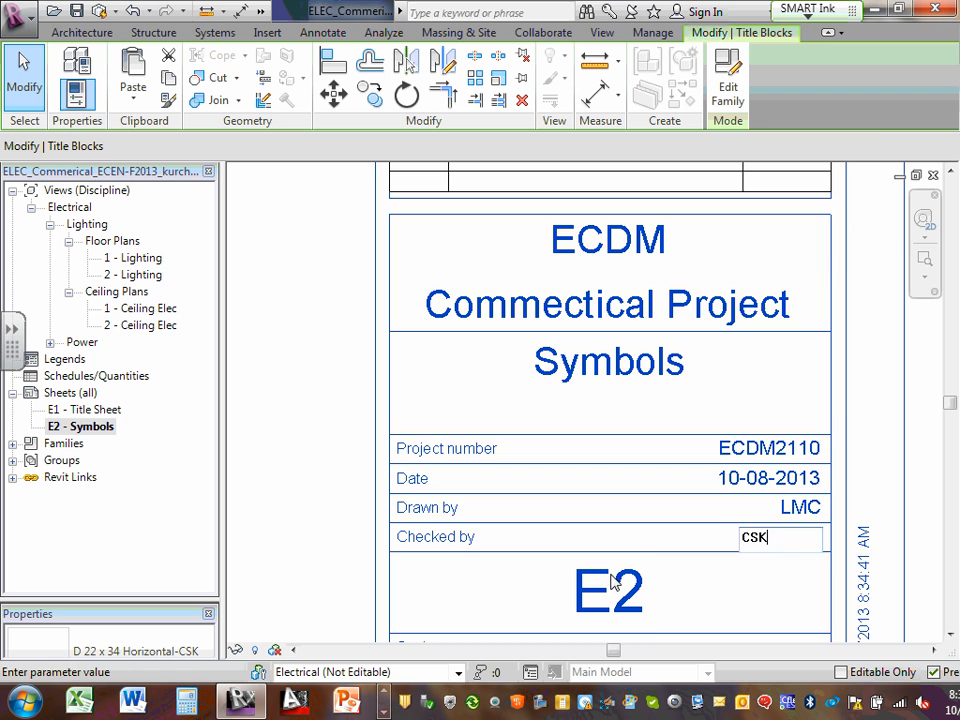
{"action": "key", "text": "Return"}
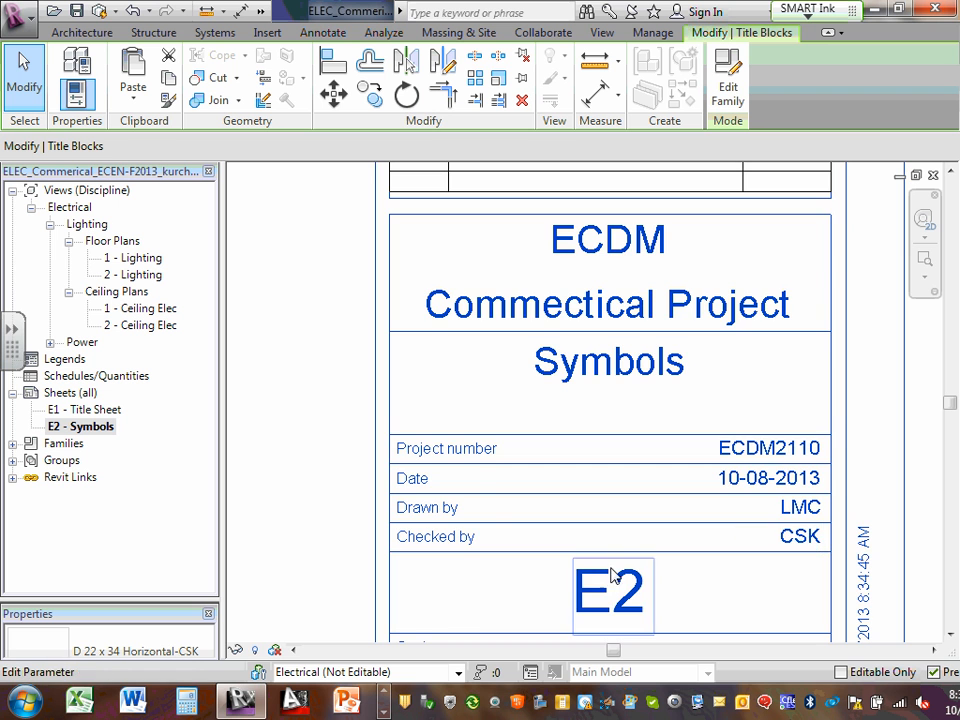
{"action": "scroll", "coordinate": [645, 530], "scroll_direction": "down", "scroll_amount": 2}
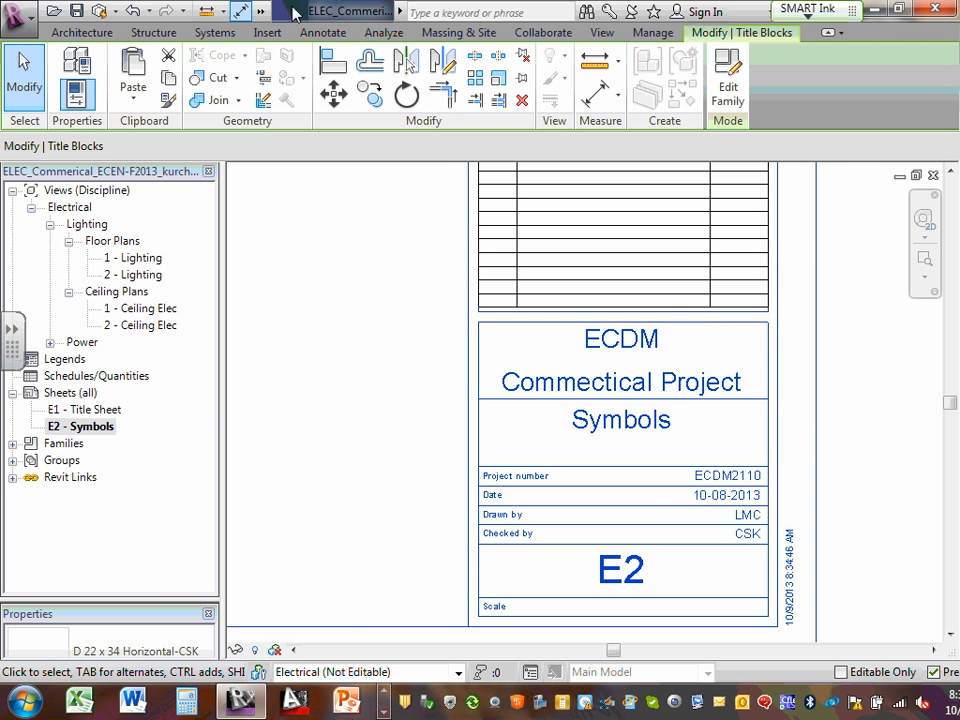
Open Windows Explorer and browse Desktop > ECDM_Year2 > 2013 Fall-2014 Spring > Instructor
{"action": "left_click", "coordinate": [385, 695]}
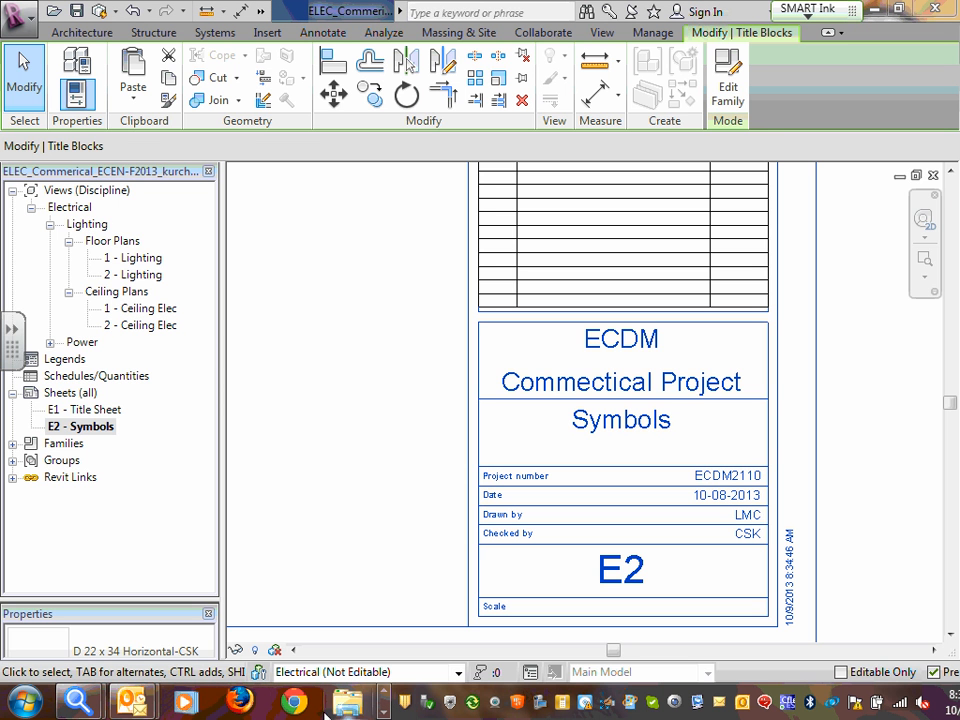
{"action": "left_click", "coordinate": [347, 700]}
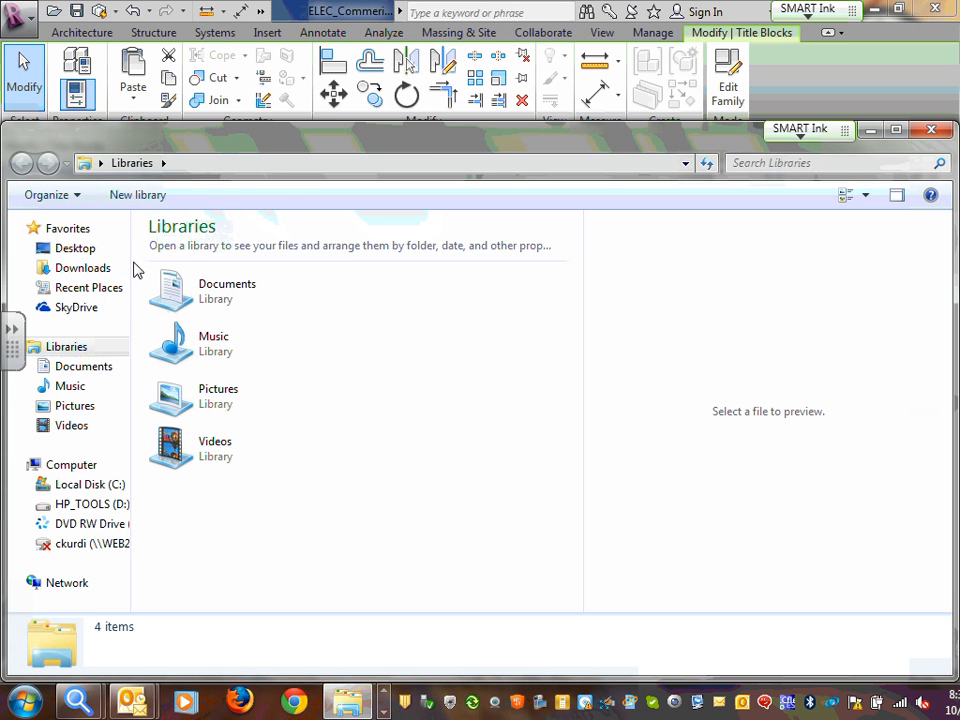
{"action": "left_click", "coordinate": [75, 250]}
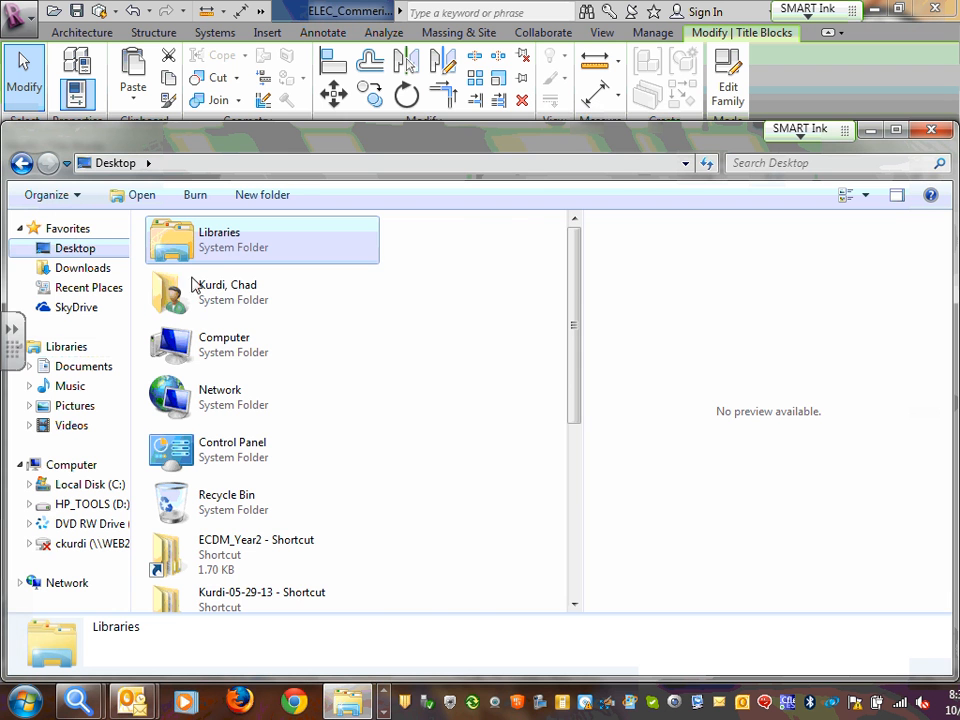
{"action": "double_click", "coordinate": [284, 554]}
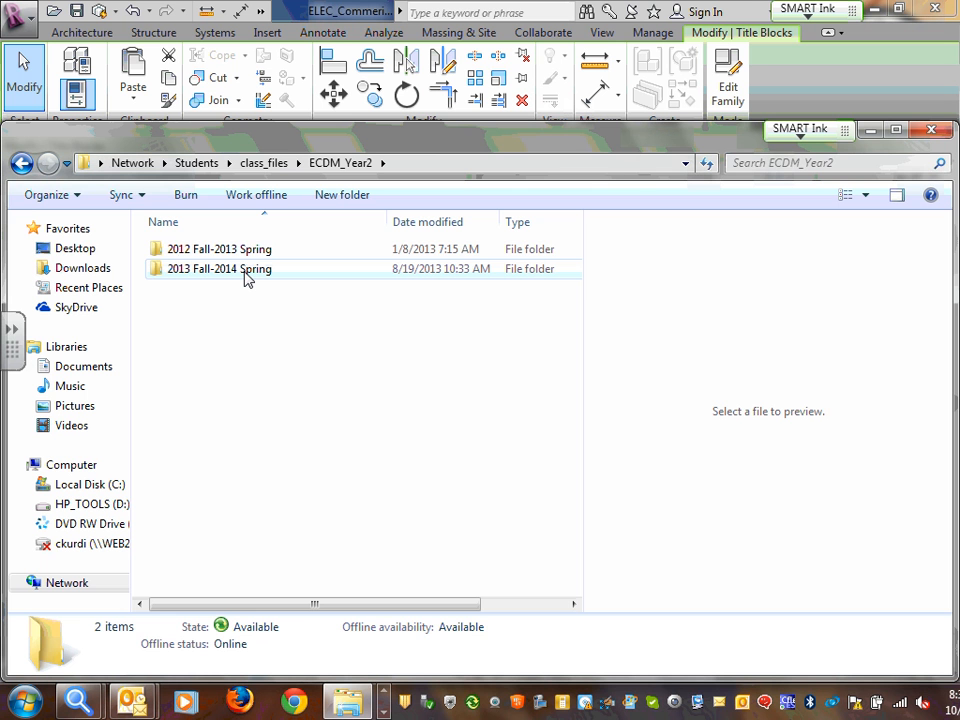
{"action": "double_click", "coordinate": [245, 277]}
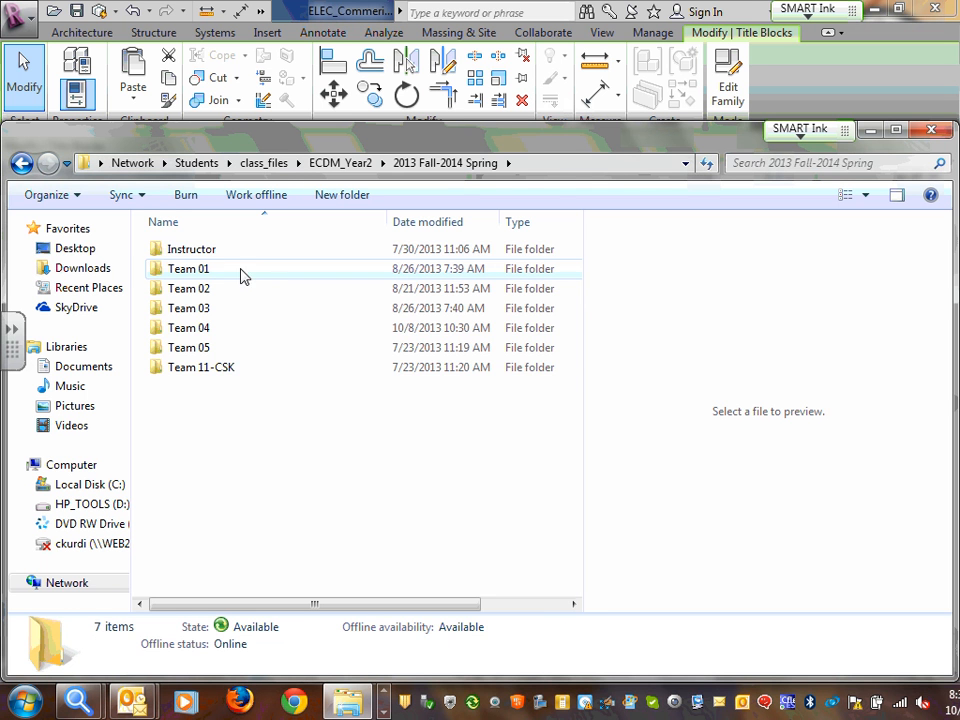
{"action": "double_click", "coordinate": [220, 257]}
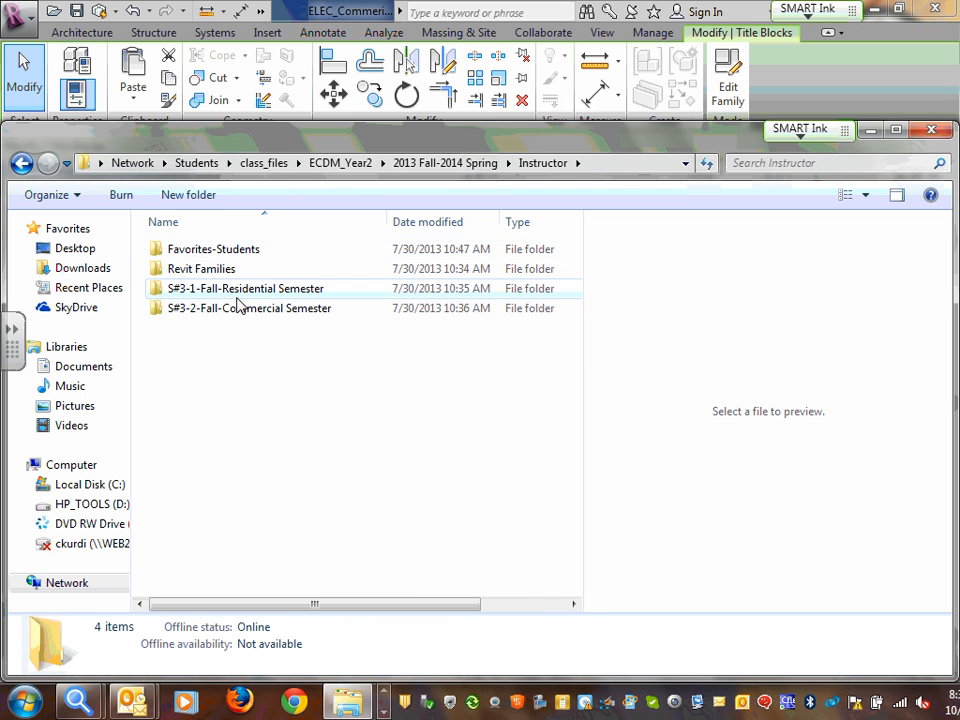
Open S#3-2-Fall-Commercial Semester > ECDM2110 > Work Scope & Schedules and select the Final Design Build Project document
{"action": "left_click", "coordinate": [259, 312]}
{"action": "double_click", "coordinate": [259, 312]}
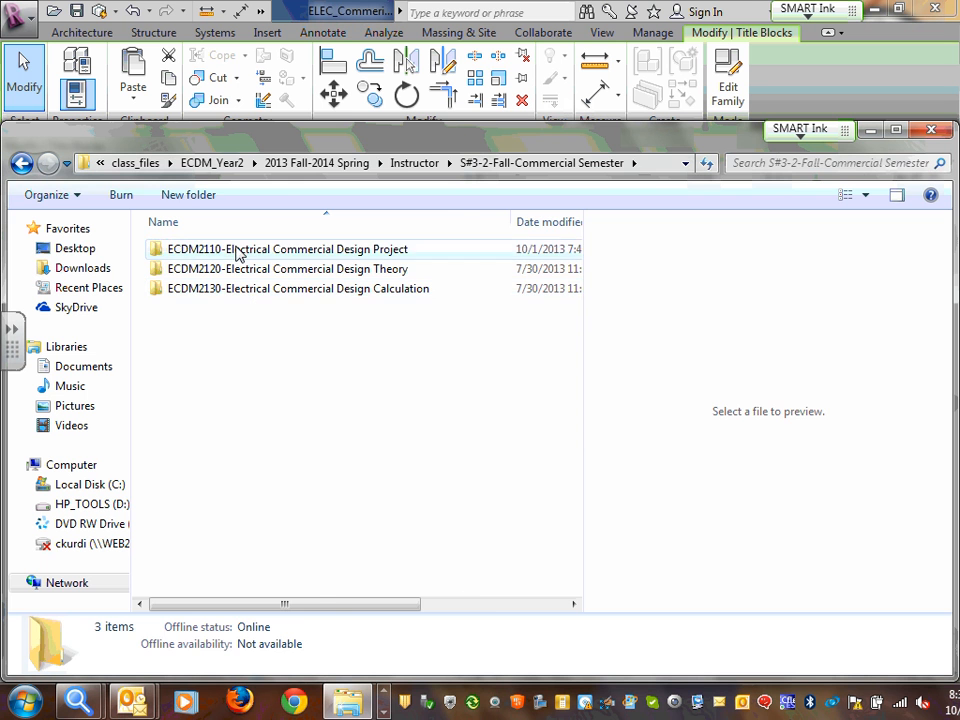
{"action": "left_click", "coordinate": [236, 251]}
{"action": "double_click", "coordinate": [236, 251]}
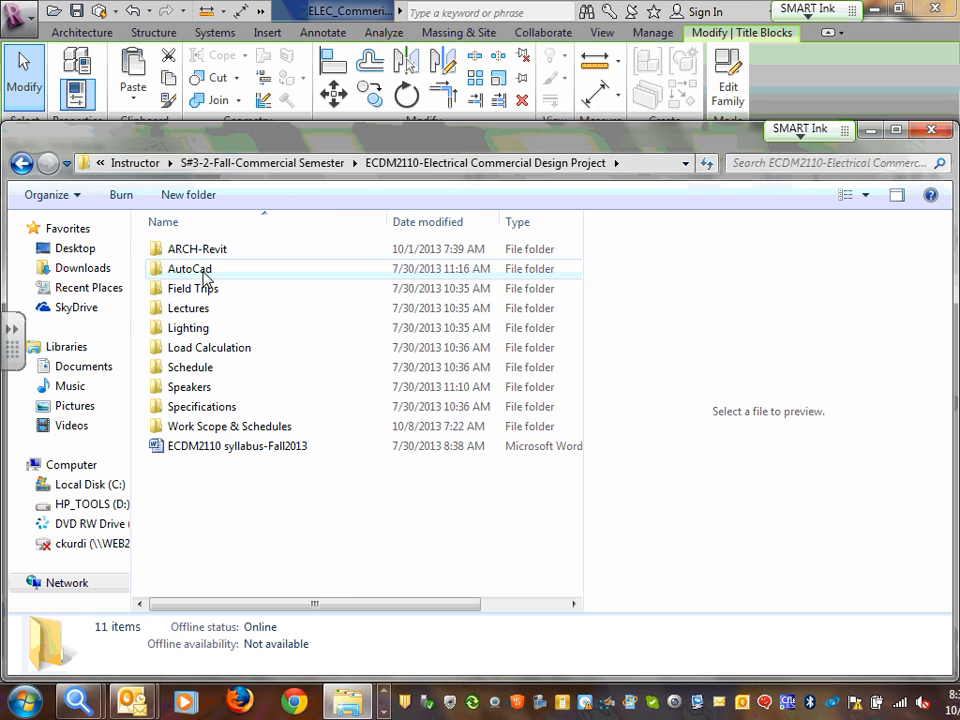
{"action": "left_click", "coordinate": [231, 430]}
{"action": "double_click", "coordinate": [231, 430]}
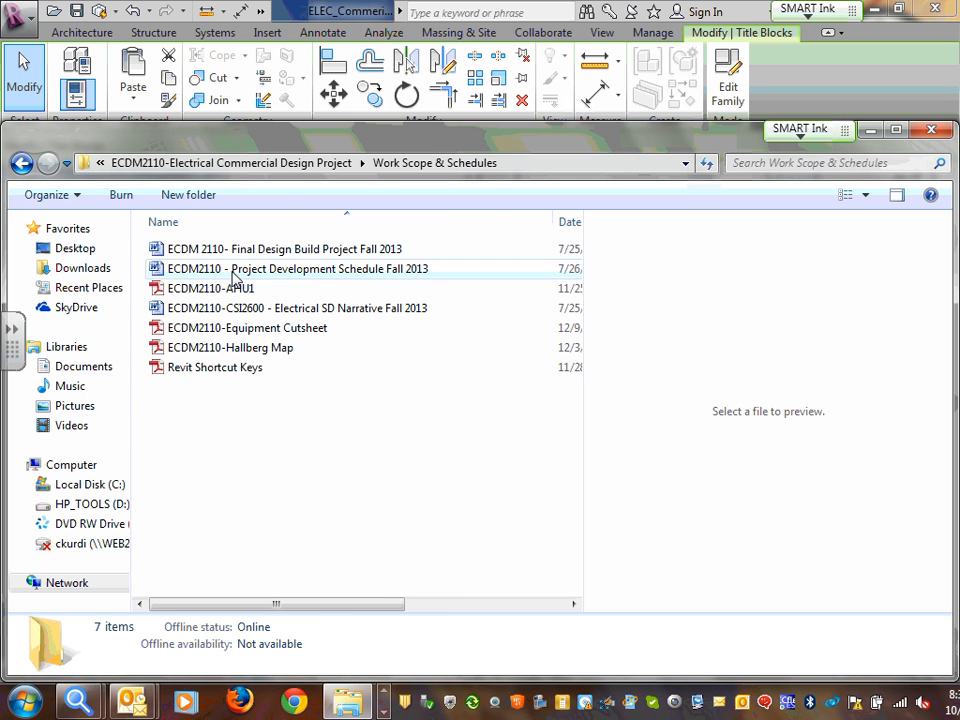
{"action": "left_click", "coordinate": [318, 251]}
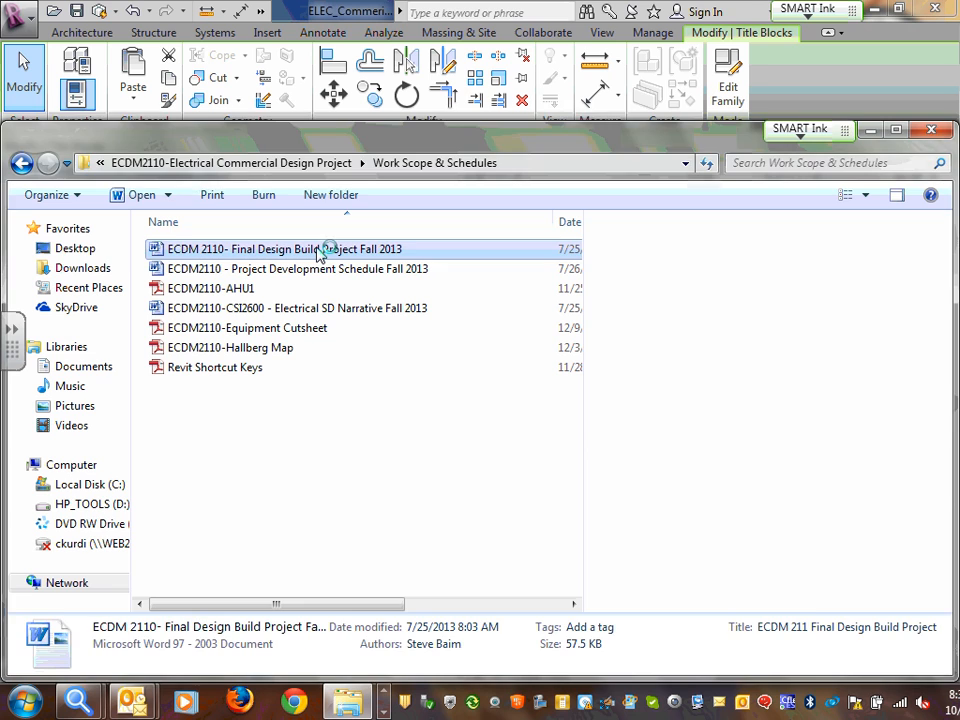
Open the Final Design Build Project document and copy 'Power Riser' from its Drawings Sheets list
{"action": "double_click", "coordinate": [318, 250]}
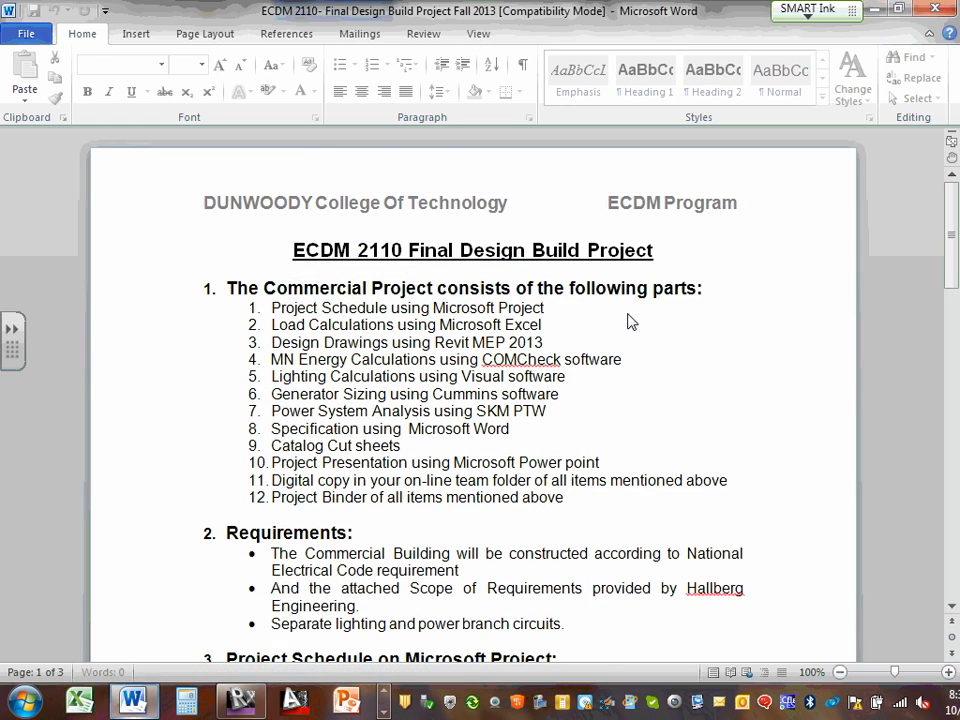
{"action": "scroll", "coordinate": [667, 405], "scroll_direction": "down", "scroll_amount": 10}
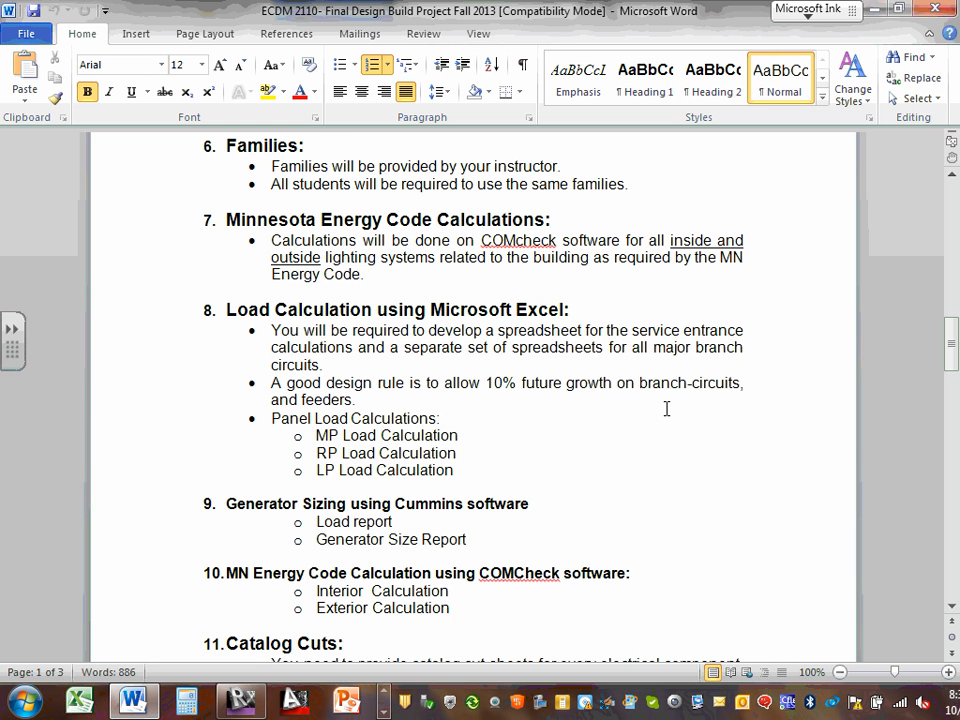
{"action": "scroll", "coordinate": [667, 408], "scroll_direction": "down", "scroll_amount": 15}
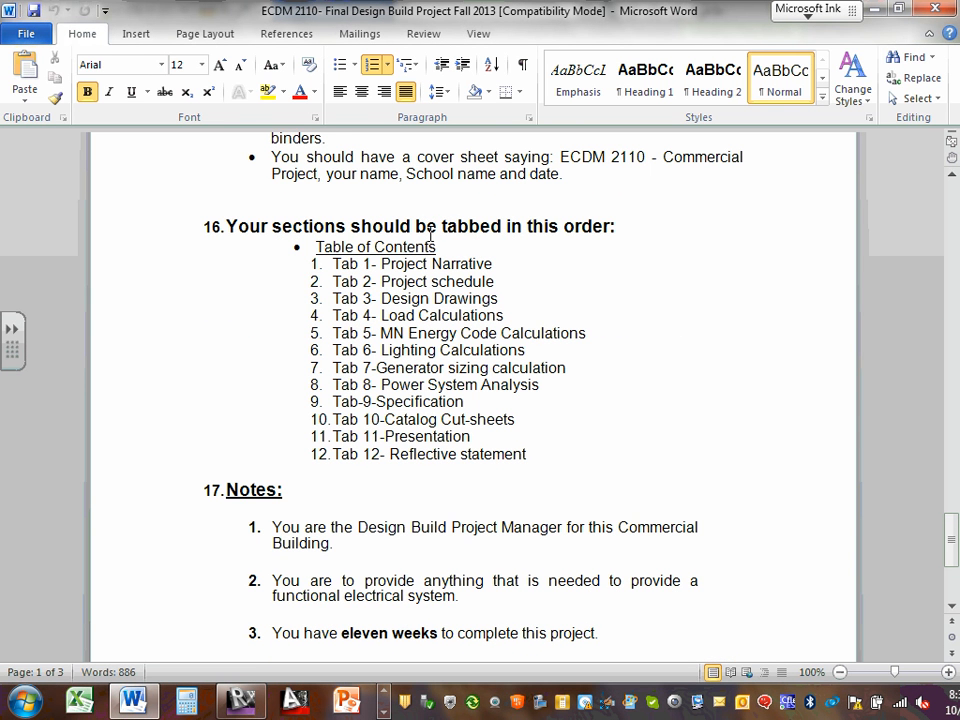
{"action": "scroll", "coordinate": [814, 471], "scroll_direction": "up", "scroll_amount": 10}
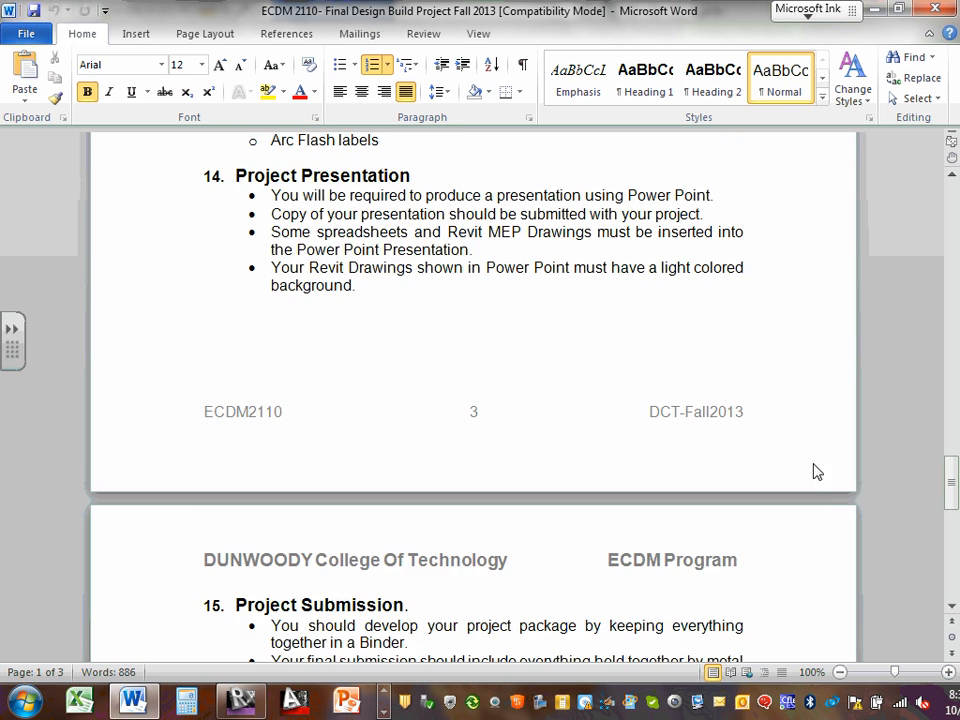
{"action": "left_click_drag", "start_coordinate": [952, 493], "coordinate": [952, 160]}
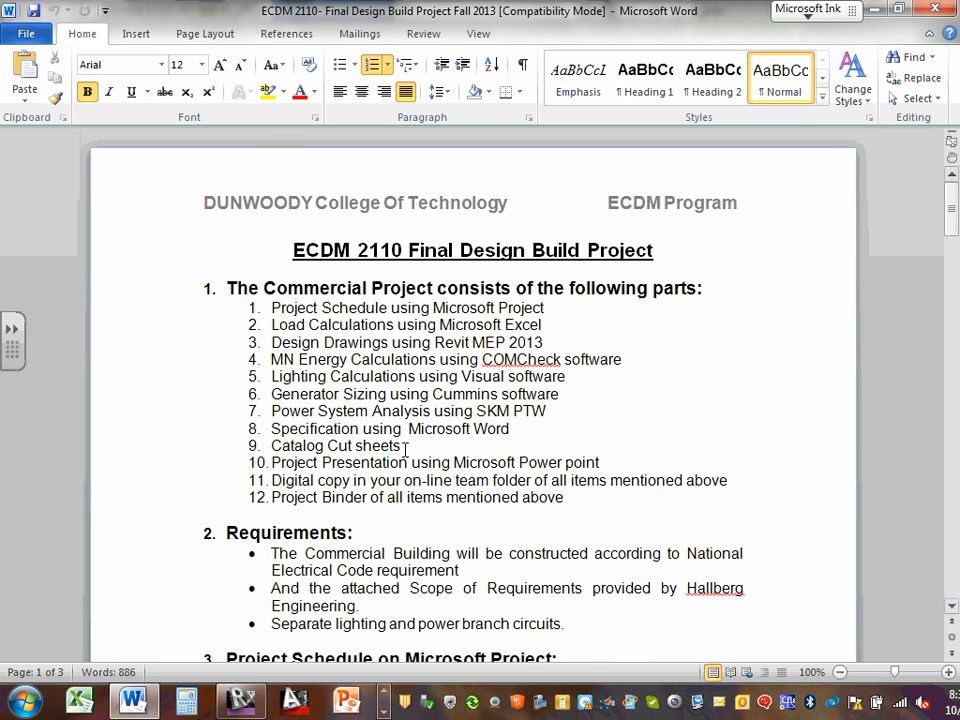
{"action": "scroll", "coordinate": [392, 444], "scroll_direction": "down", "scroll_amount": 6}
{"action": "scroll", "coordinate": [383, 461], "scroll_direction": "down", "scroll_amount": 1}
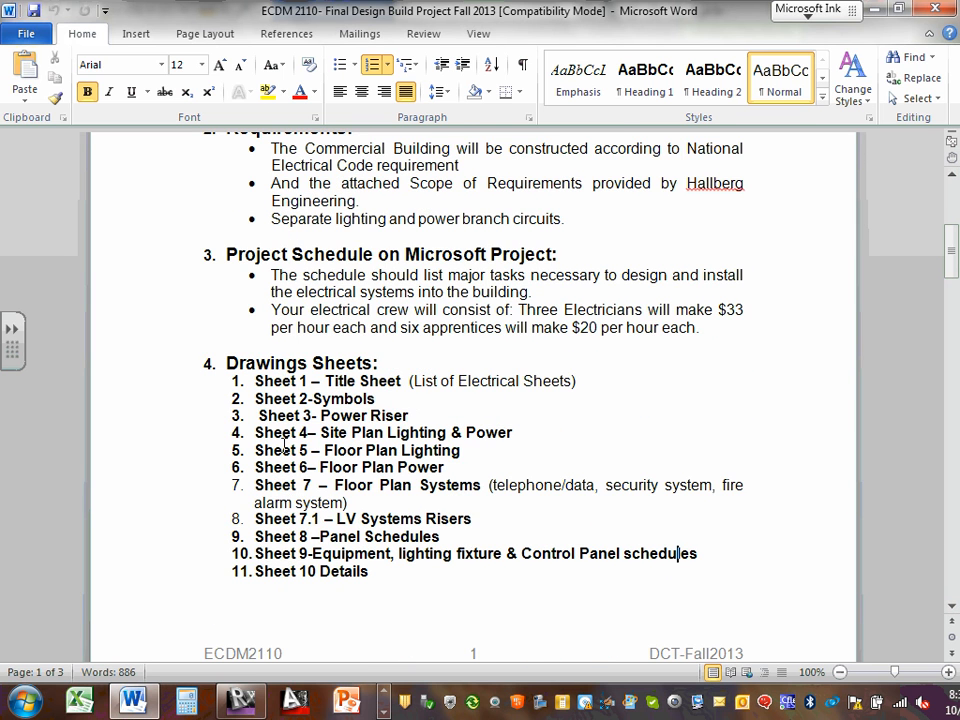
{"action": "left_click_drag", "start_coordinate": [320, 410], "coordinate": [408, 416]}
{"action": "key", "text": "ctrl+c"}
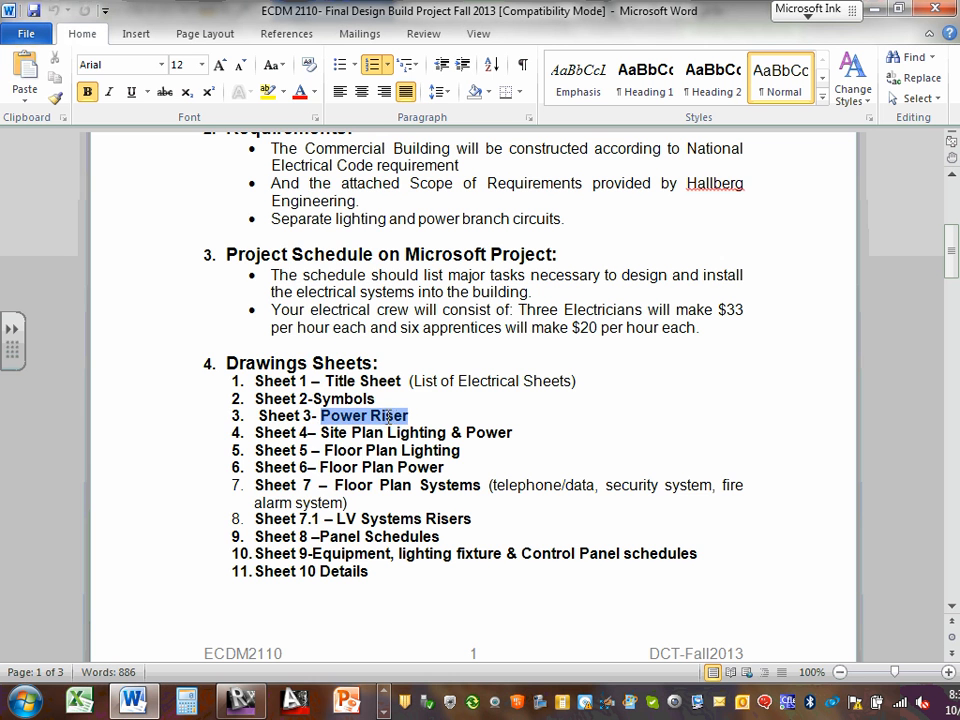
{"action": "right_click", "coordinate": [224, 290]}
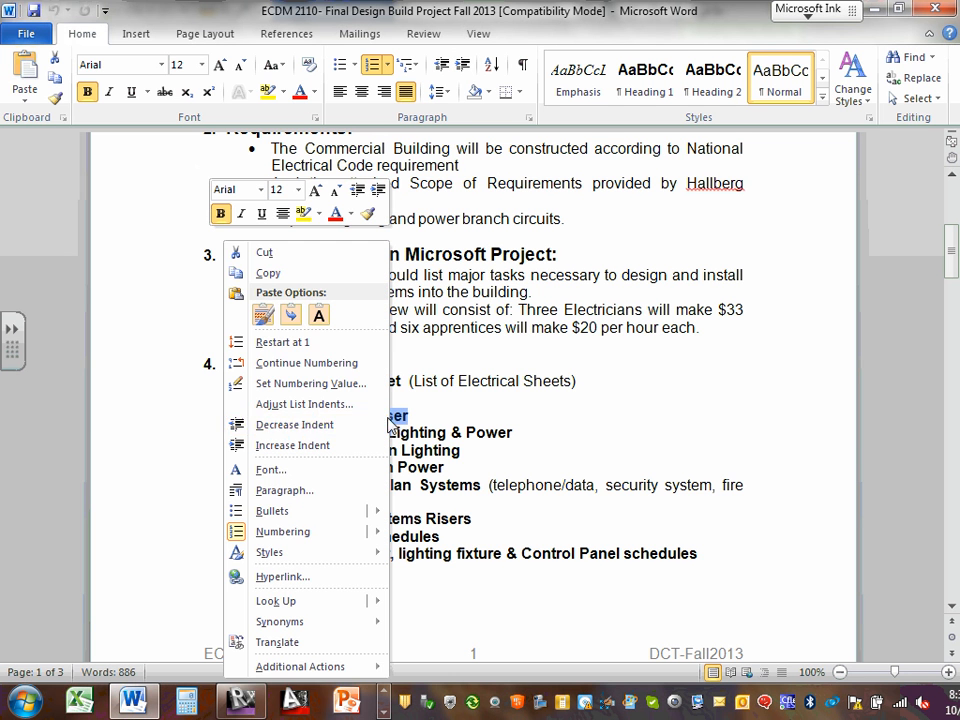
{"action": "left_click", "coordinate": [268, 273]}
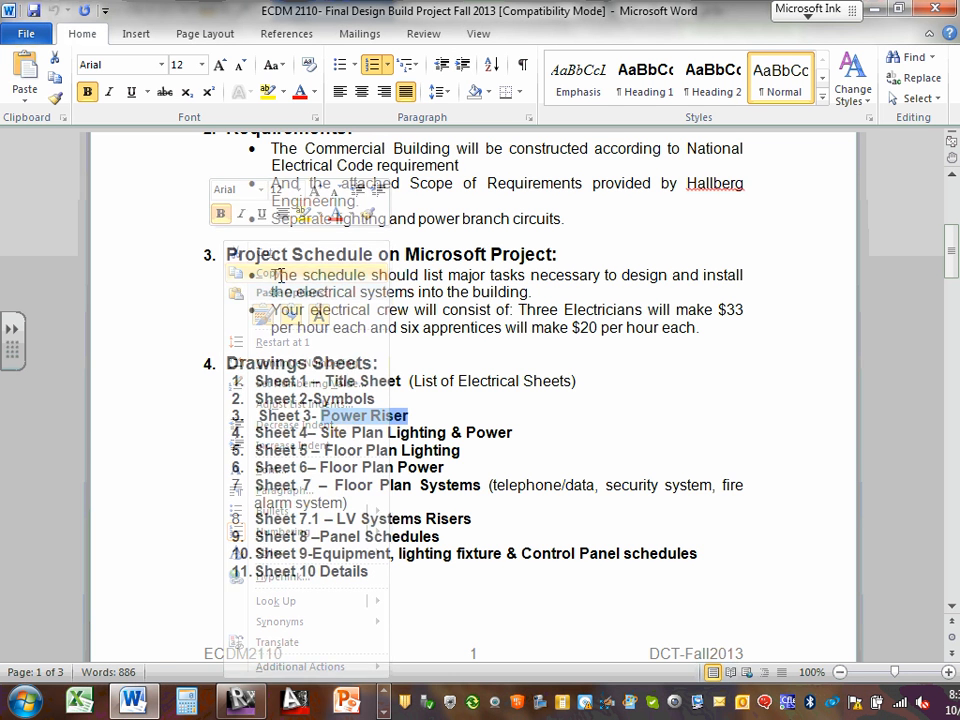
Minimize Word and Explorer to return to Revit and select the Sheets list
{"action": "left_click", "coordinate": [875, 12]}
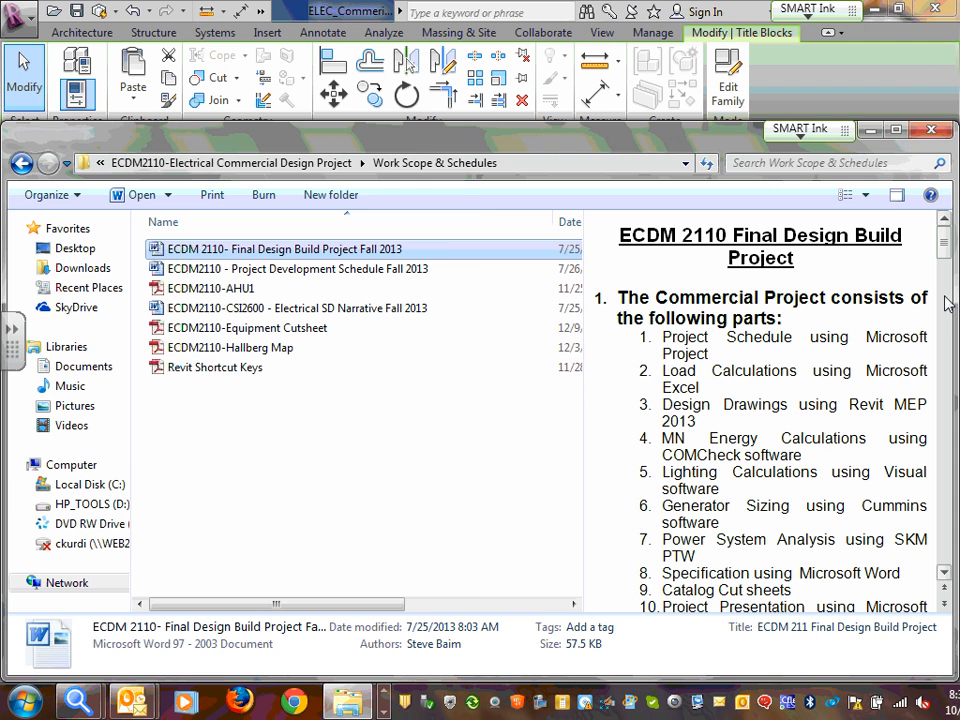
{"action": "left_click", "coordinate": [869, 131]}
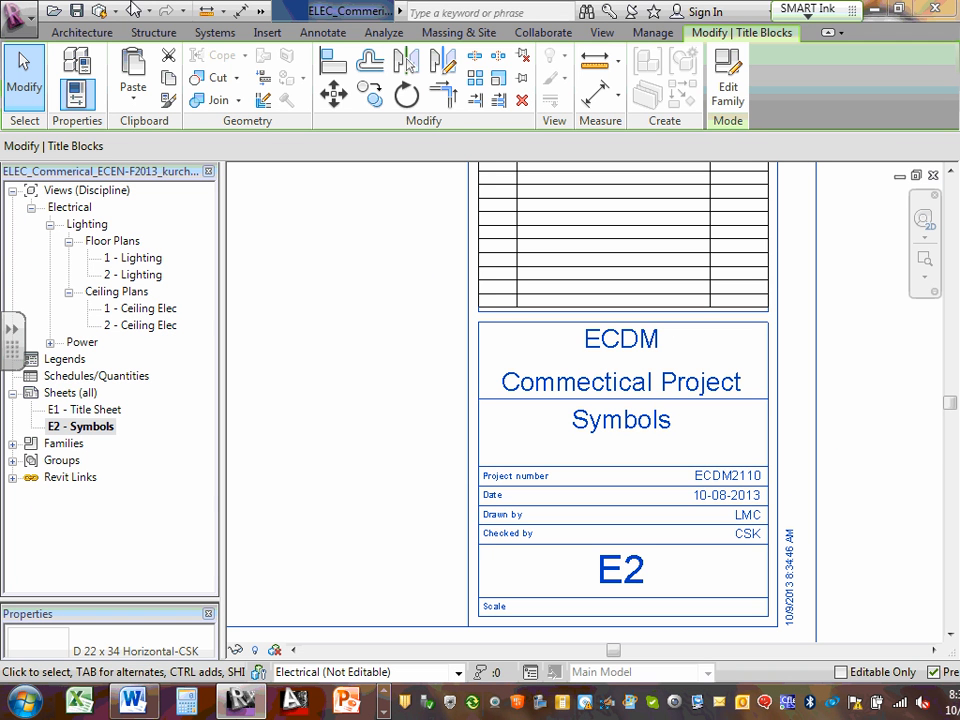
{"action": "left_click", "coordinate": [70, 395]}
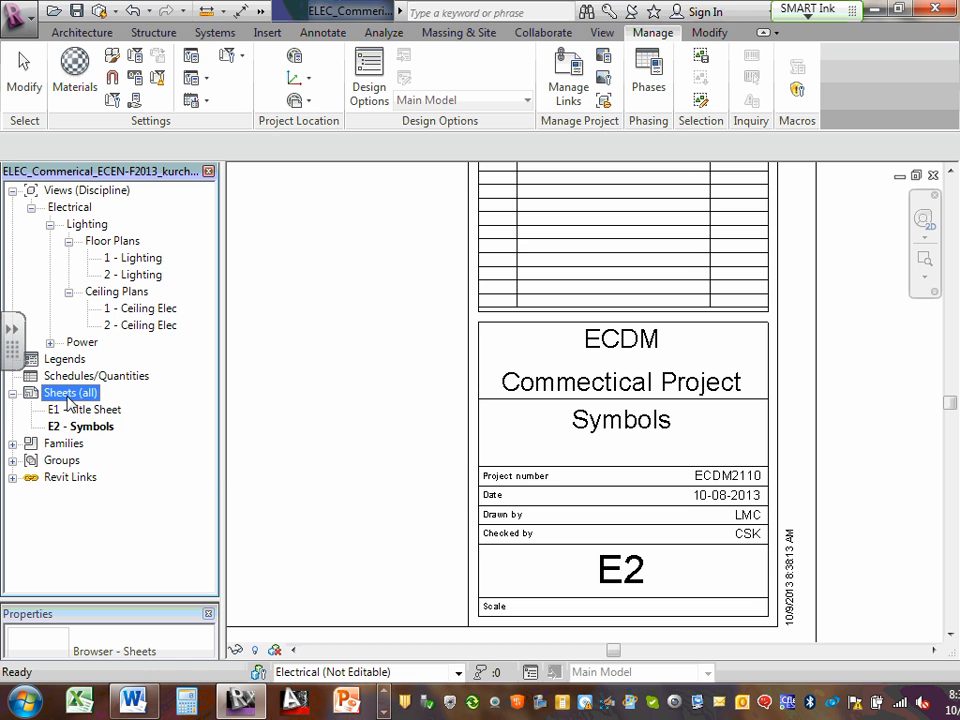
Create new sheet E3 from Sheets (all) using the D 22 x 34 Horizontal-CSK title block
{"action": "right_click", "coordinate": [72, 398]}
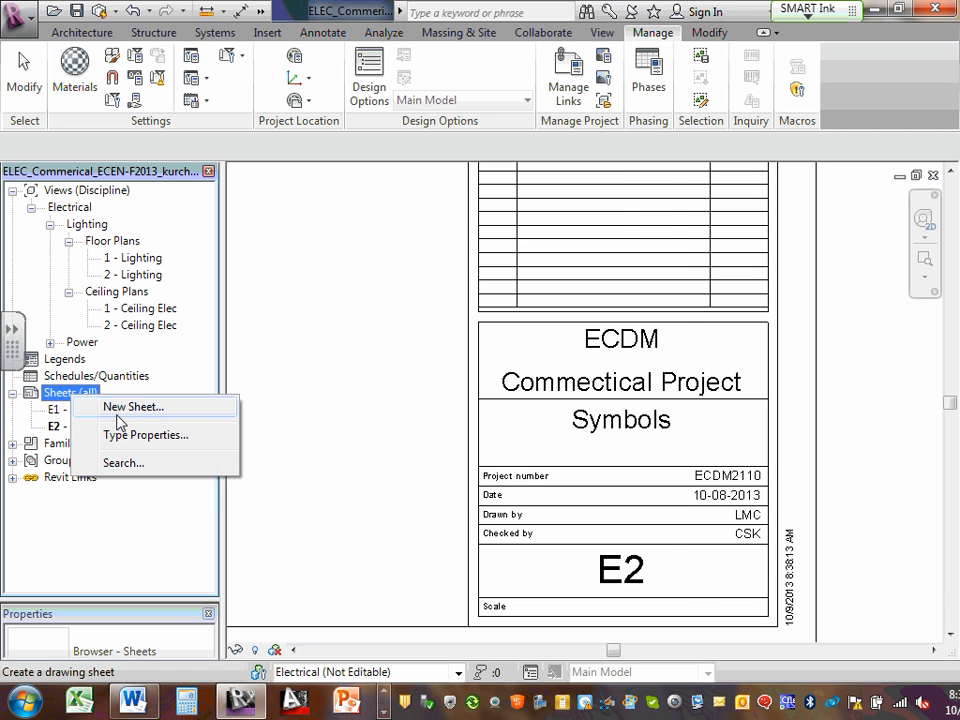
{"action": "left_click", "coordinate": [116, 408]}
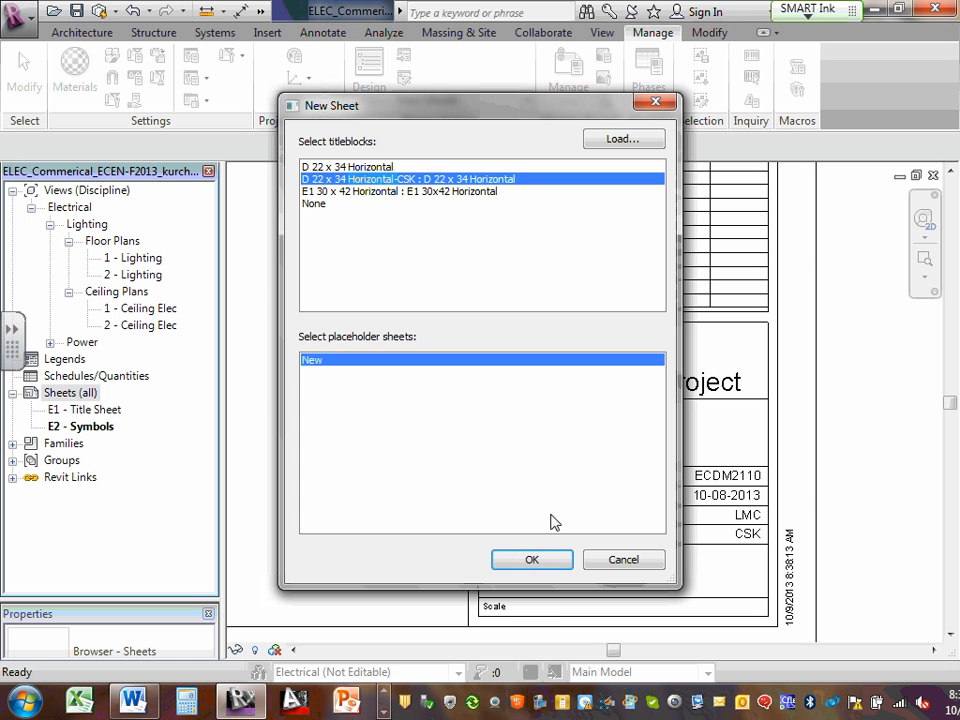
{"action": "left_click", "coordinate": [534, 560]}
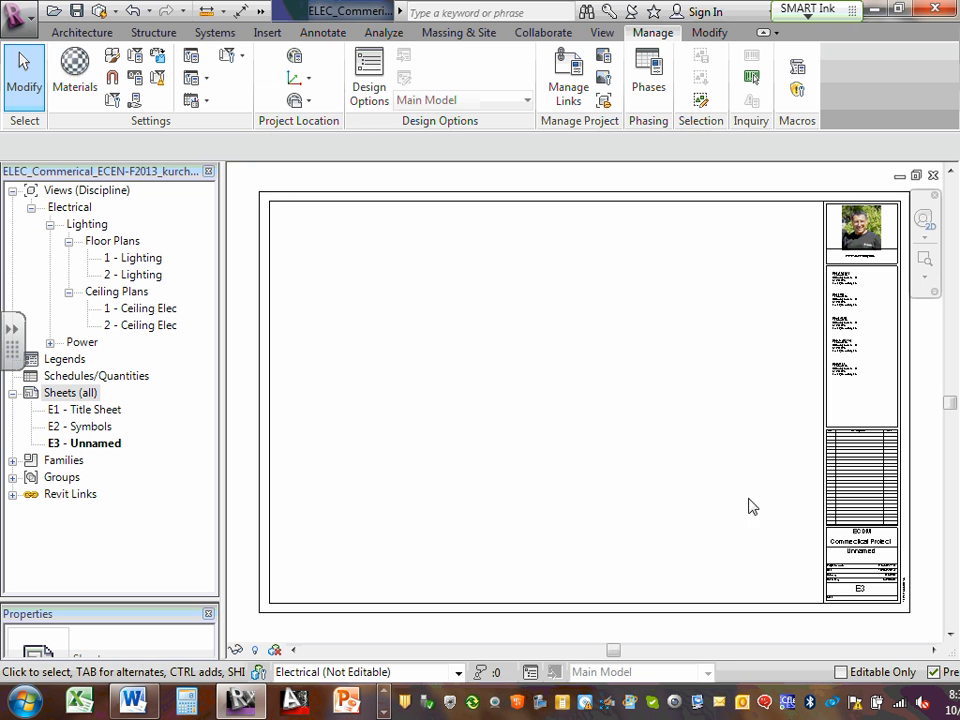
Paste 'Power Riser' in as sheet E3's title in the title block
{"action": "scroll", "coordinate": [884, 590], "scroll_direction": "up", "scroll_amount": 8}
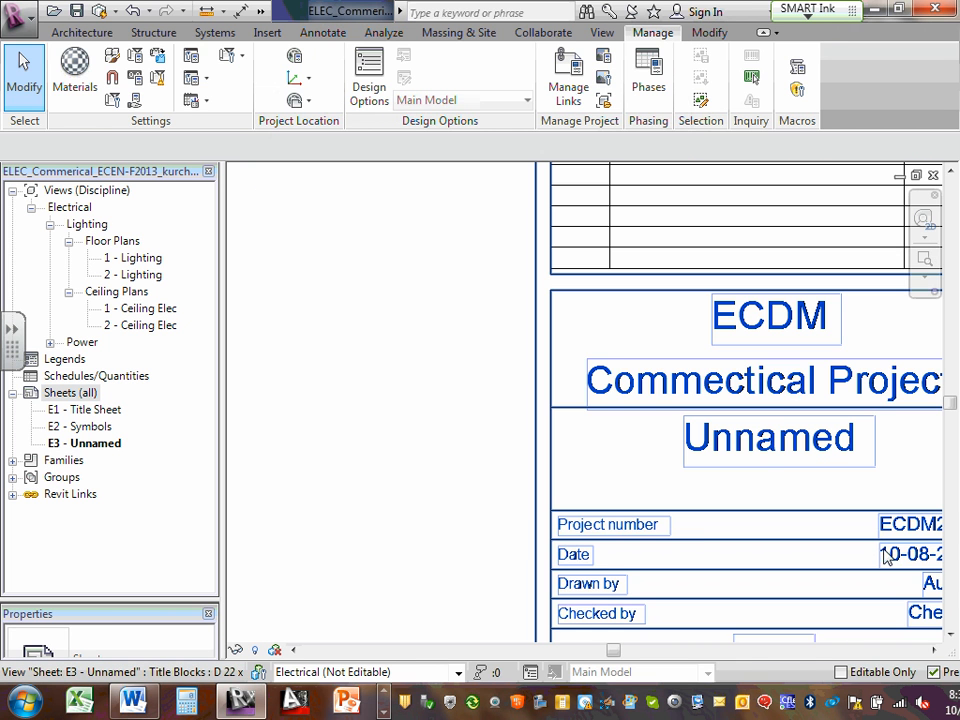
{"action": "double_click", "coordinate": [789, 444]}
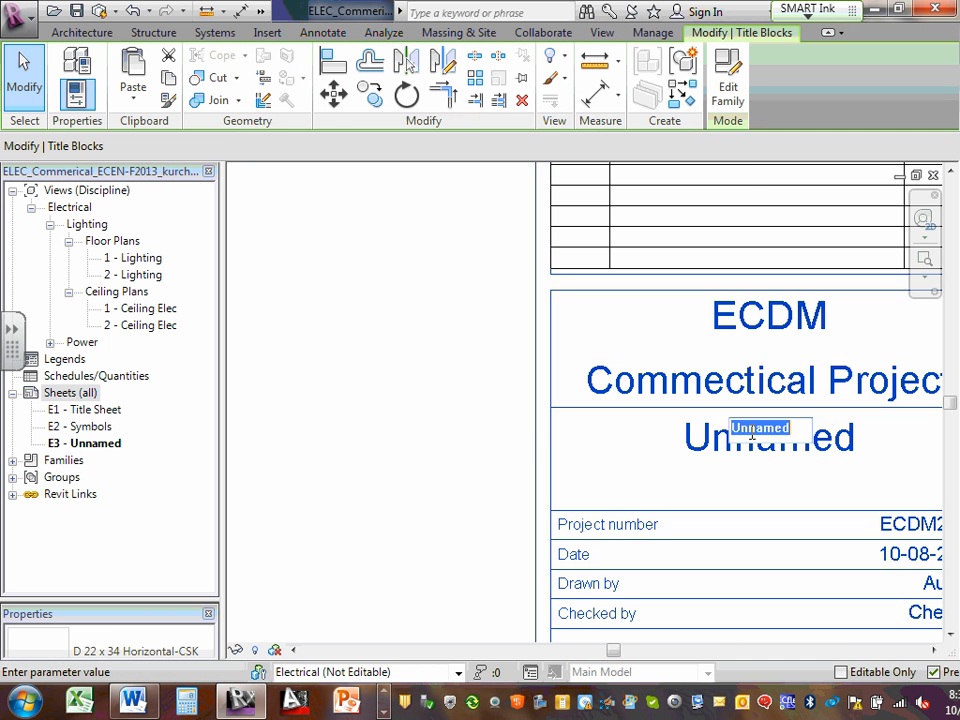
{"action": "right_click", "coordinate": [752, 435]}
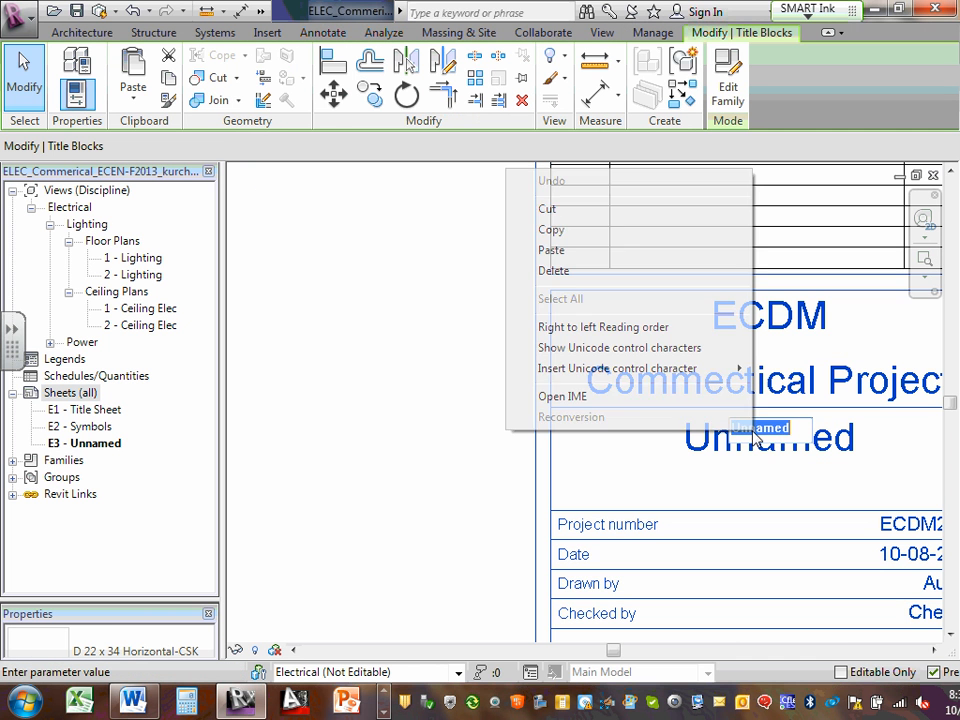
{"action": "left_click", "coordinate": [573, 251]}
{"action": "scroll", "coordinate": [477, 320], "scroll_direction": "down", "scroll_amount": 3}
{"action": "left_click", "coordinate": [481, 474]}
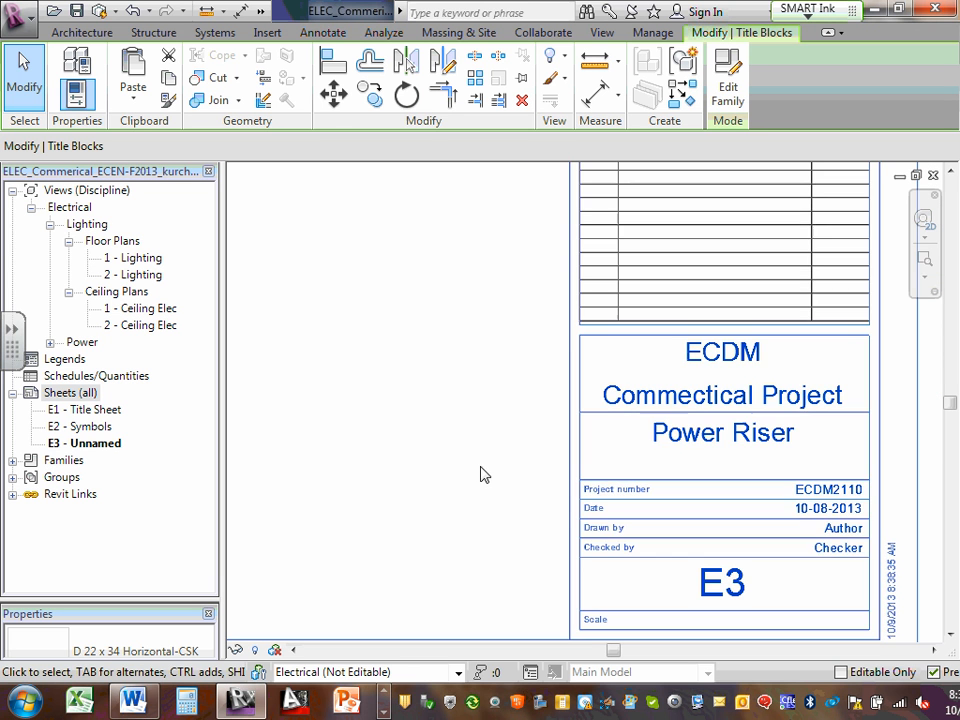
{"action": "scroll", "coordinate": [406, 466], "scroll_direction": "down", "scroll_amount": 3}
{"action": "scroll", "coordinate": [777, 480], "scroll_direction": "up", "scroll_amount": 2}
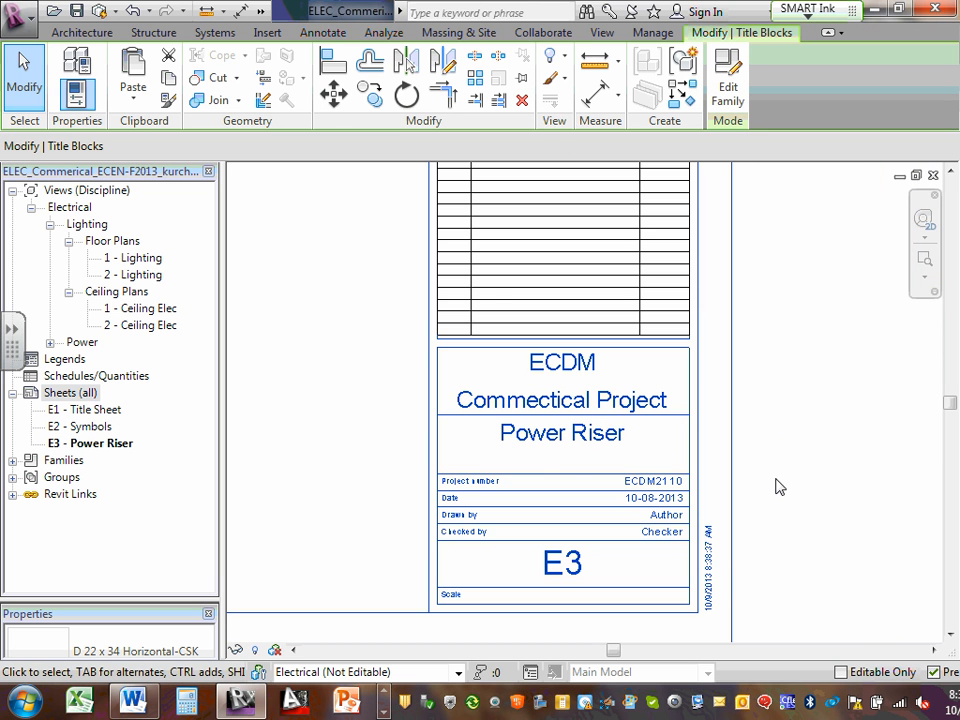
Fill E3's Drawn by and Checked by fields with the drafter's initials
{"action": "left_click", "coordinate": [664, 516]}
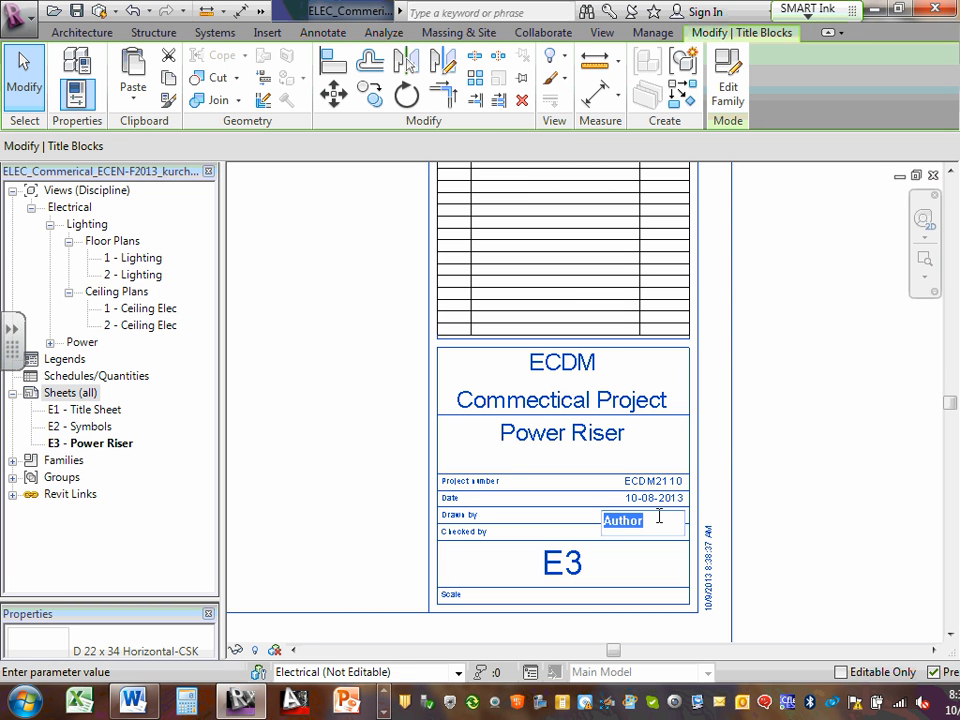
{"action": "type", "text": "CS"}
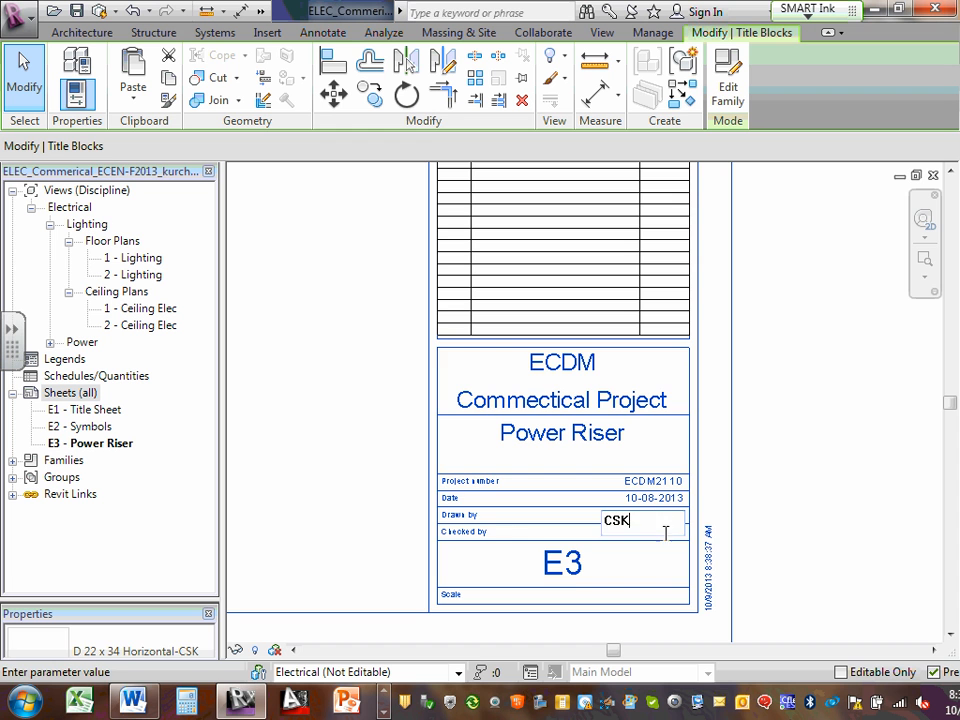
{"action": "type", "text": "K"}
{"action": "left_click", "coordinate": [670, 535]}
{"action": "left_click", "coordinate": [675, 537]}
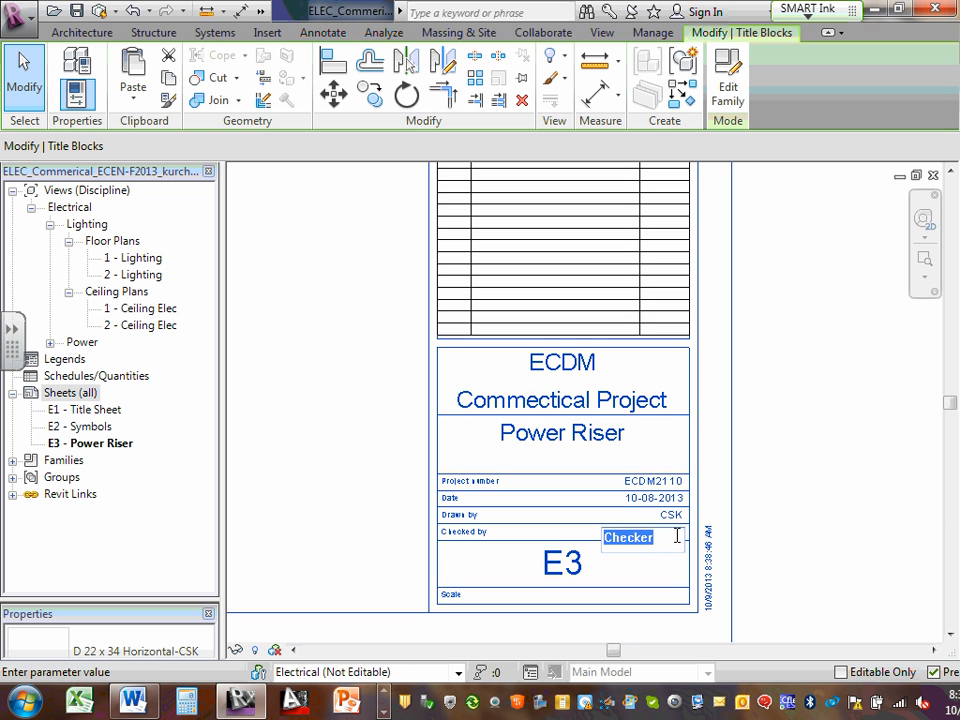
{"action": "type", "text": "CSK"}
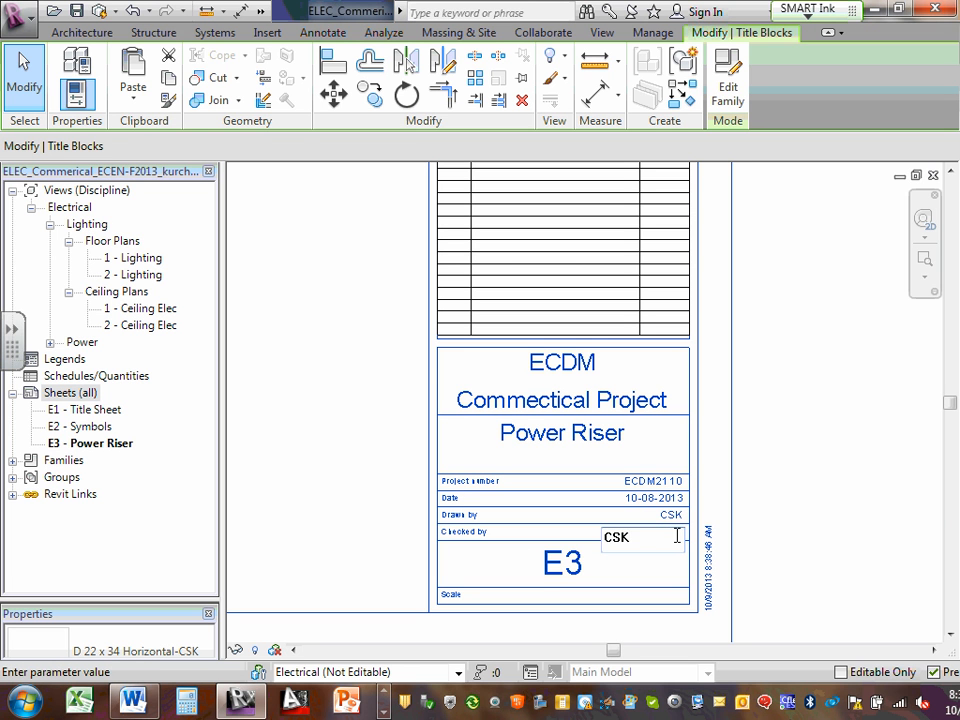
{"action": "left_click", "coordinate": [840, 530]}
{"action": "scroll", "coordinate": [730, 598], "scroll_direction": "up", "scroll_amount": 2}
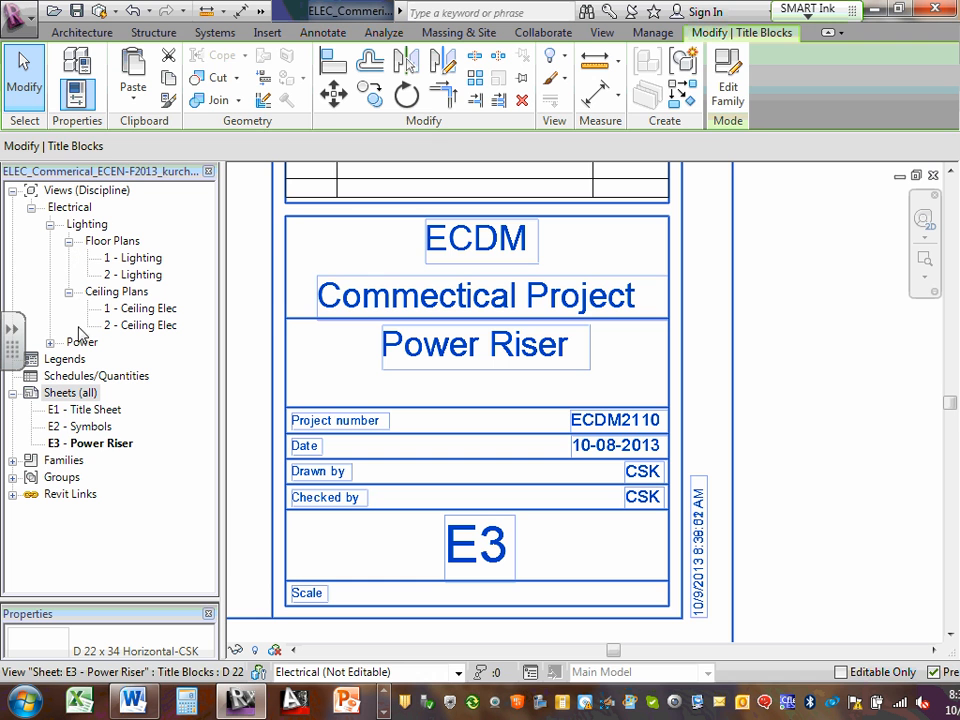
Add new sheet E4 with the same D 22 x 34 Horizontal title block
{"action": "left_click", "coordinate": [73, 394]}
{"action": "right_click", "coordinate": [73, 394]}
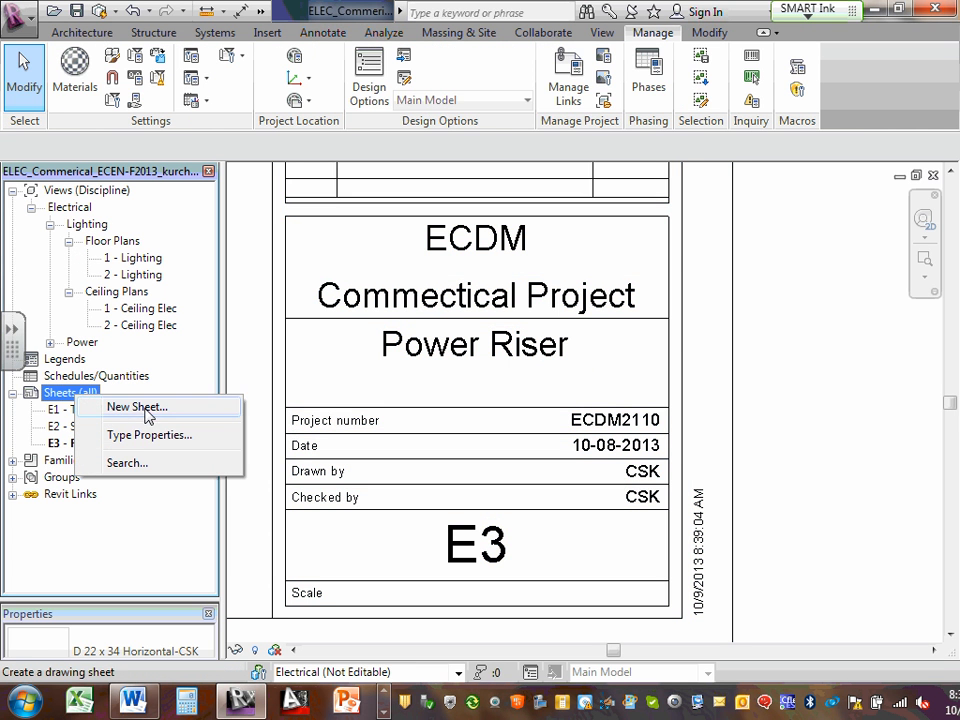
{"action": "left_click", "coordinate": [140, 406]}
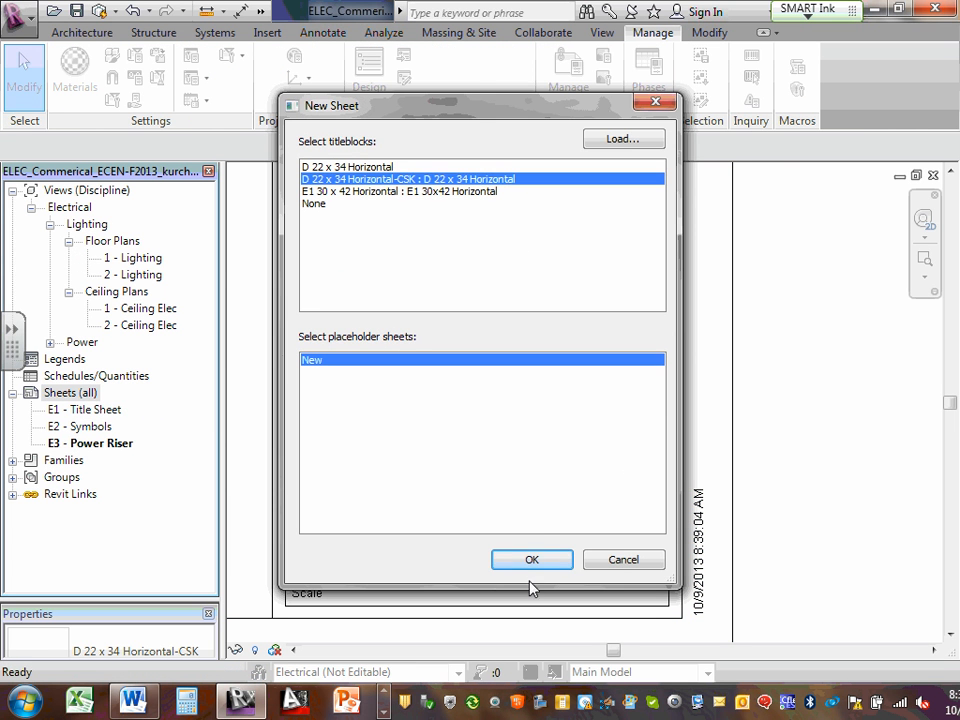
{"action": "left_click", "coordinate": [533, 562]}
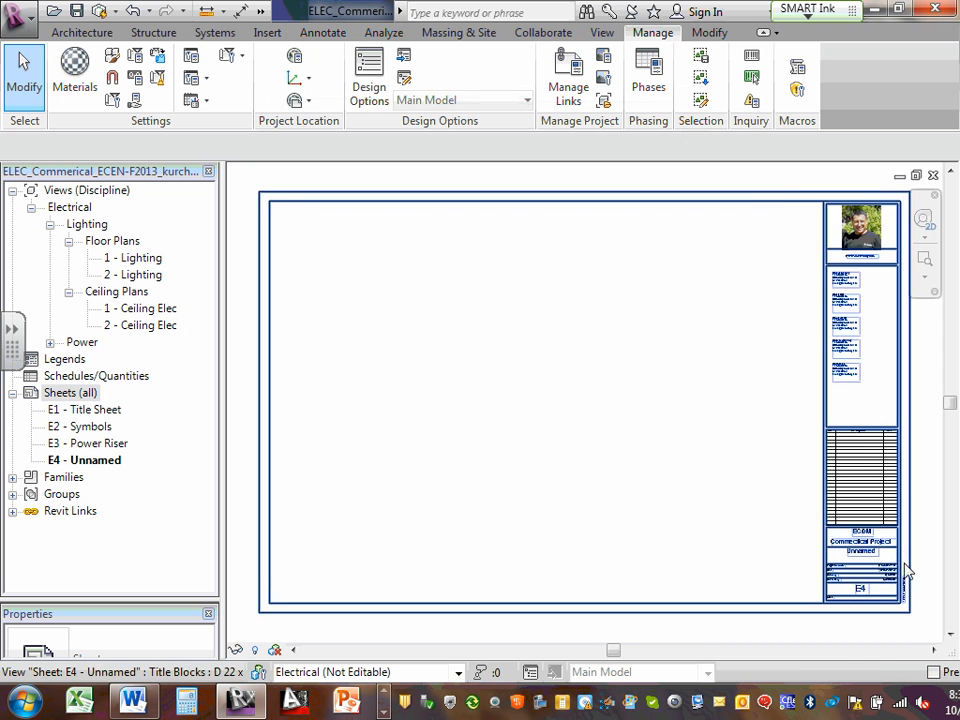
{"action": "scroll", "coordinate": [868, 566], "scroll_direction": "up", "scroll_amount": 3}
{"action": "scroll", "coordinate": [868, 566], "scroll_direction": "up", "scroll_amount": 2}
{"action": "left_click", "coordinate": [756, 530]}
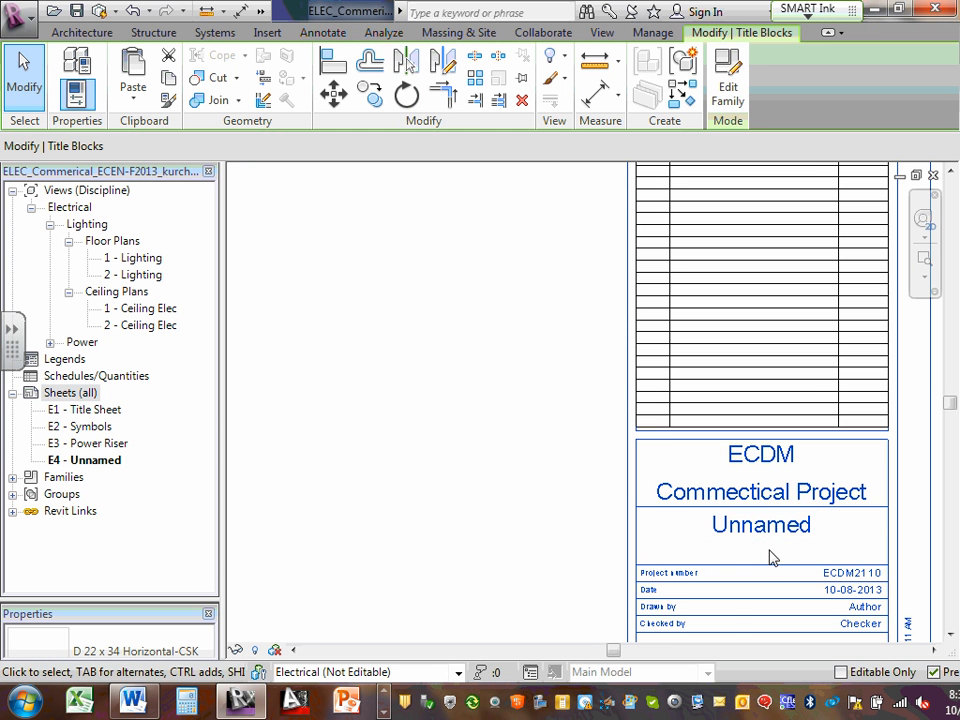
Title sheet E4 'Site Plane Lighting & Power' in its title block
{"action": "scroll", "coordinate": [741, 493], "scroll_direction": "down", "scroll_amount": 1}
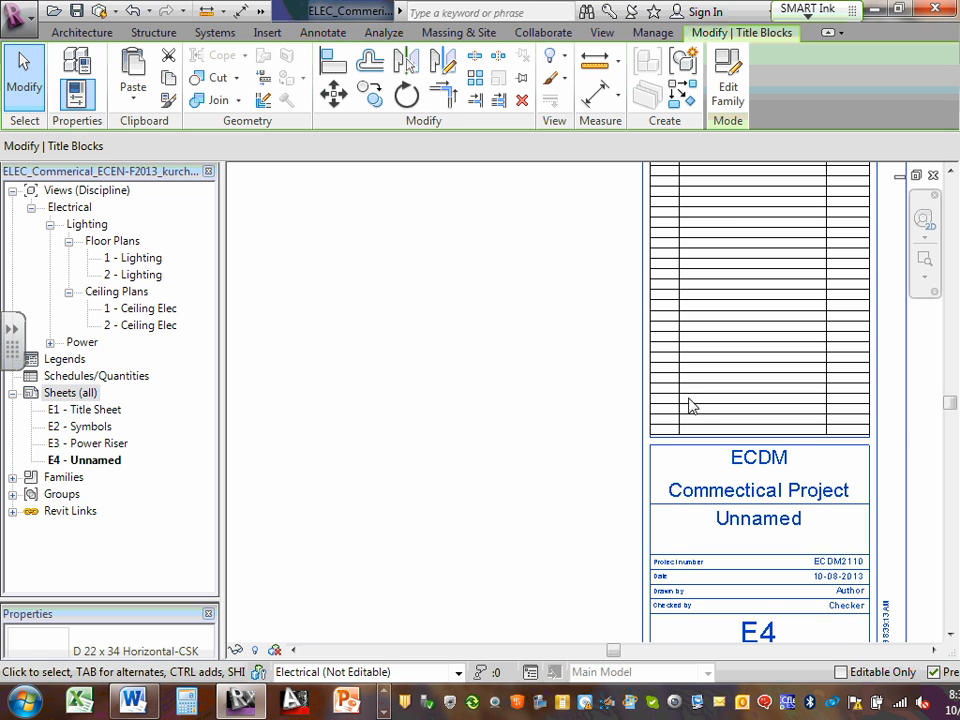
{"action": "left_click", "coordinate": [782, 519]}
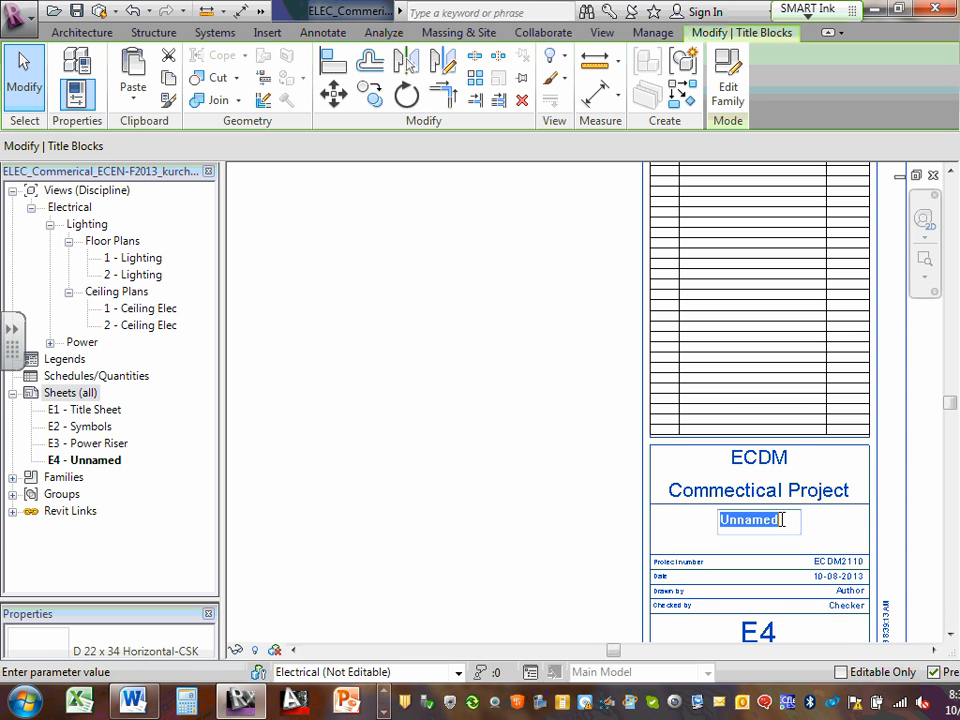
{"action": "type", "text": "Sit"}
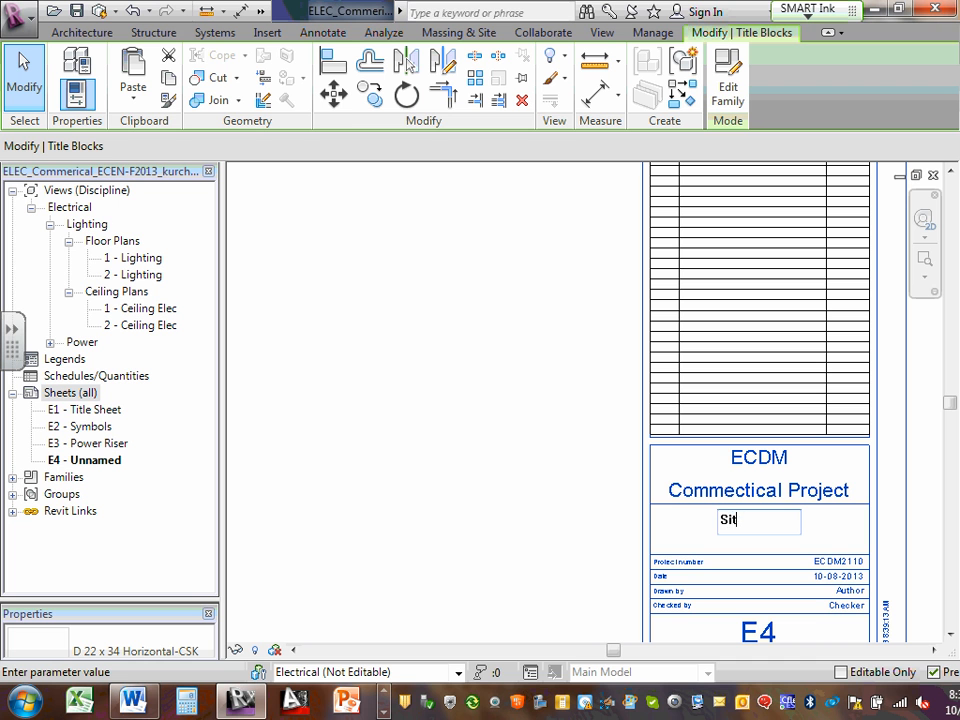
{"action": "type", "text": "e Plane Light"}
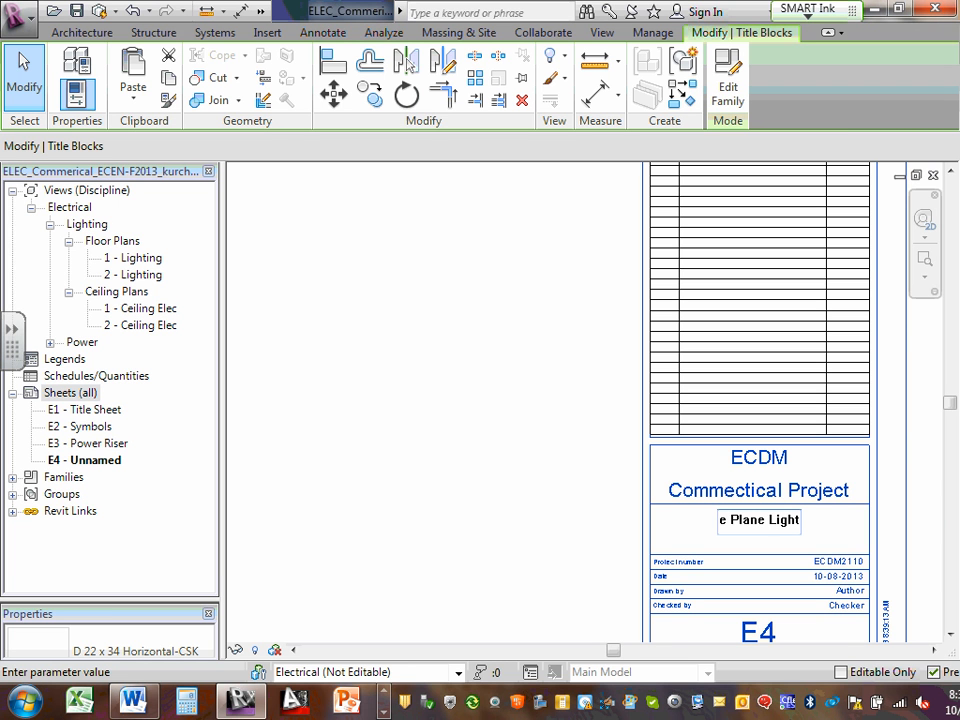
{"action": "type", "text": "ing & Power"}
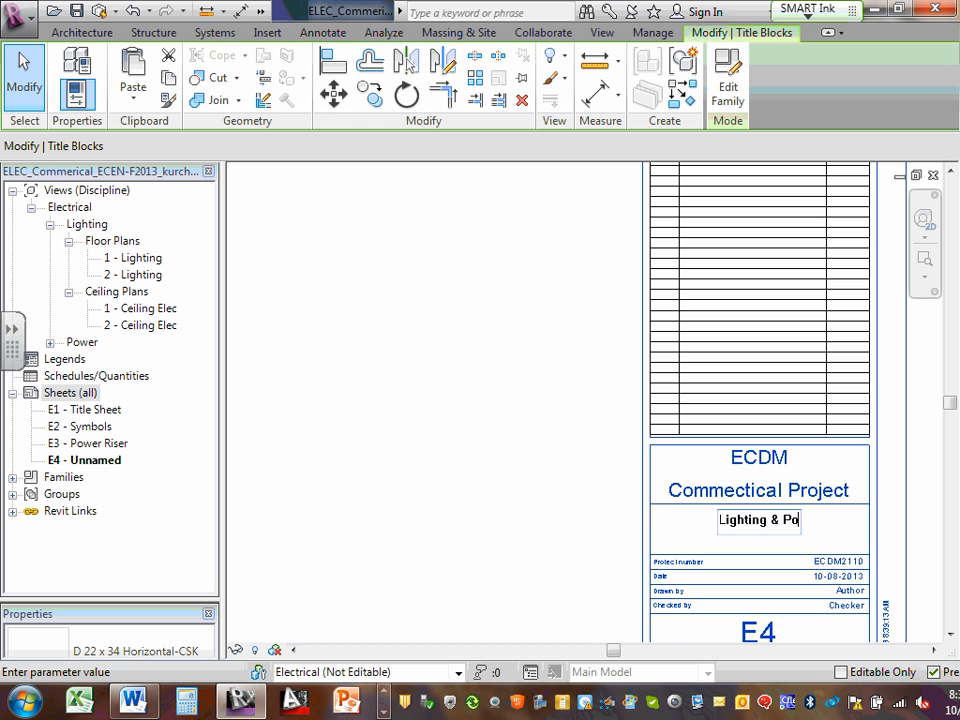
{"action": "left_click", "coordinate": [778, 595]}
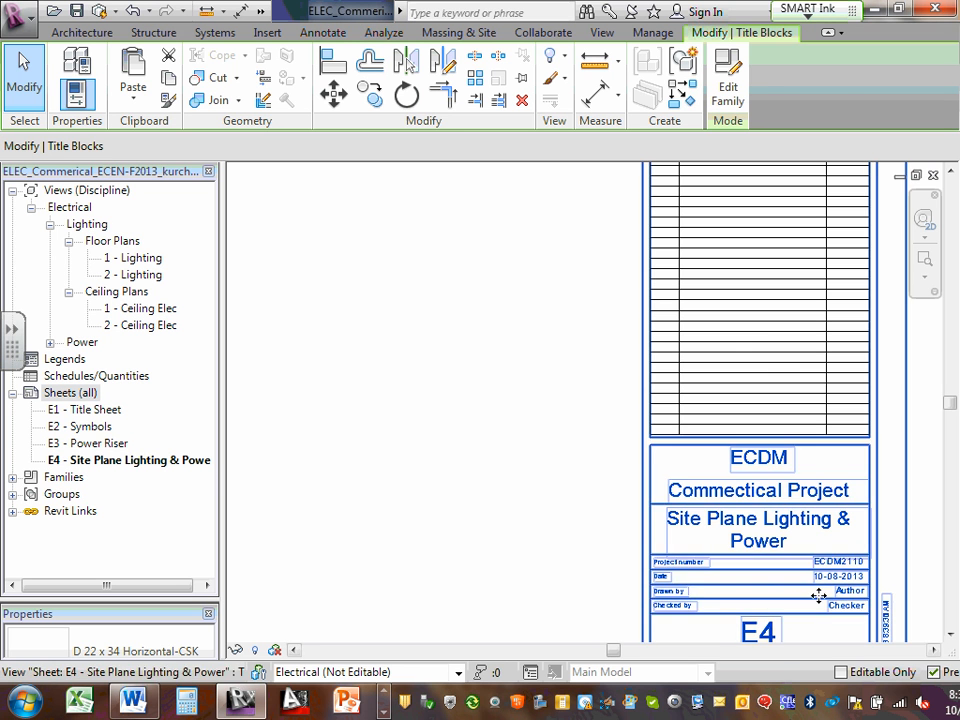
Enter the drafter's initials in E4's Drawn by and Checked by fields
{"action": "left_click", "coordinate": [852, 595]}
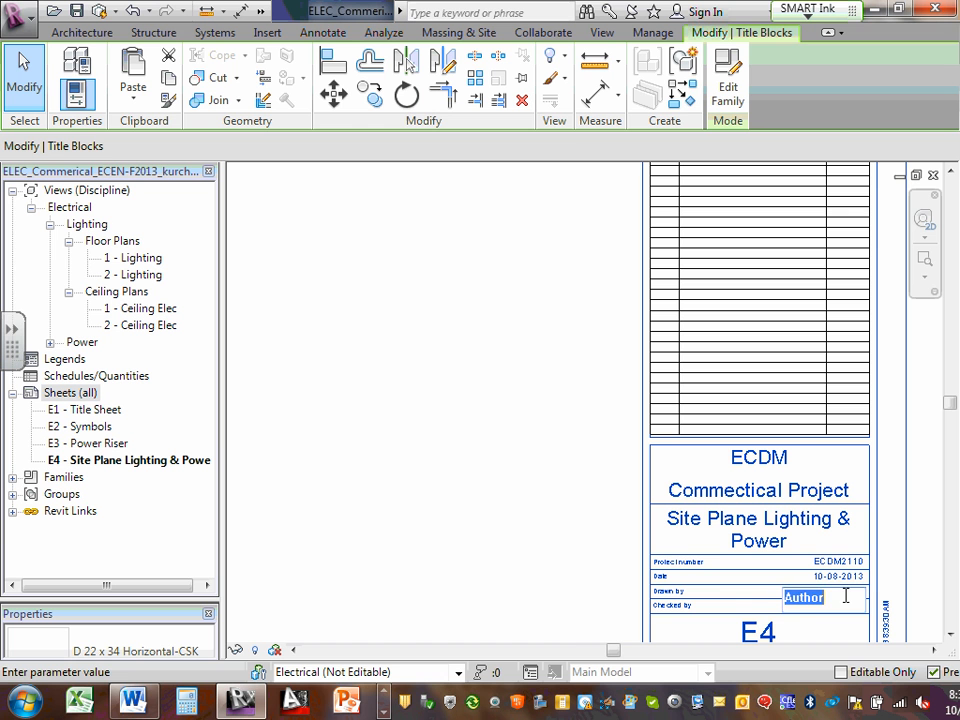
{"action": "type", "text": "CSK"}
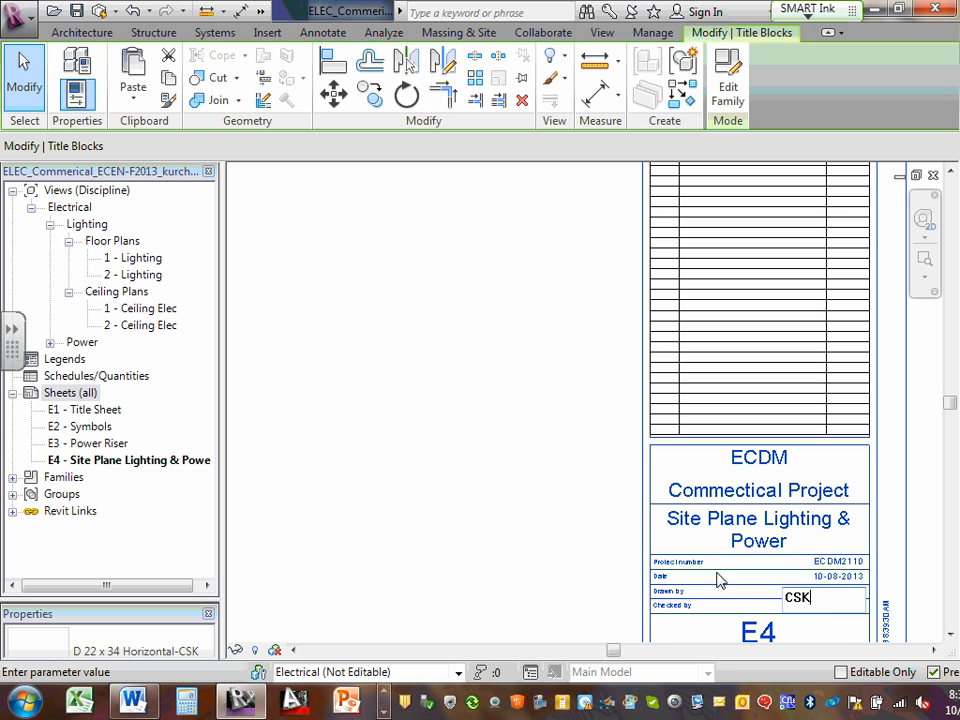
{"action": "left_click", "coordinate": [742, 608]}
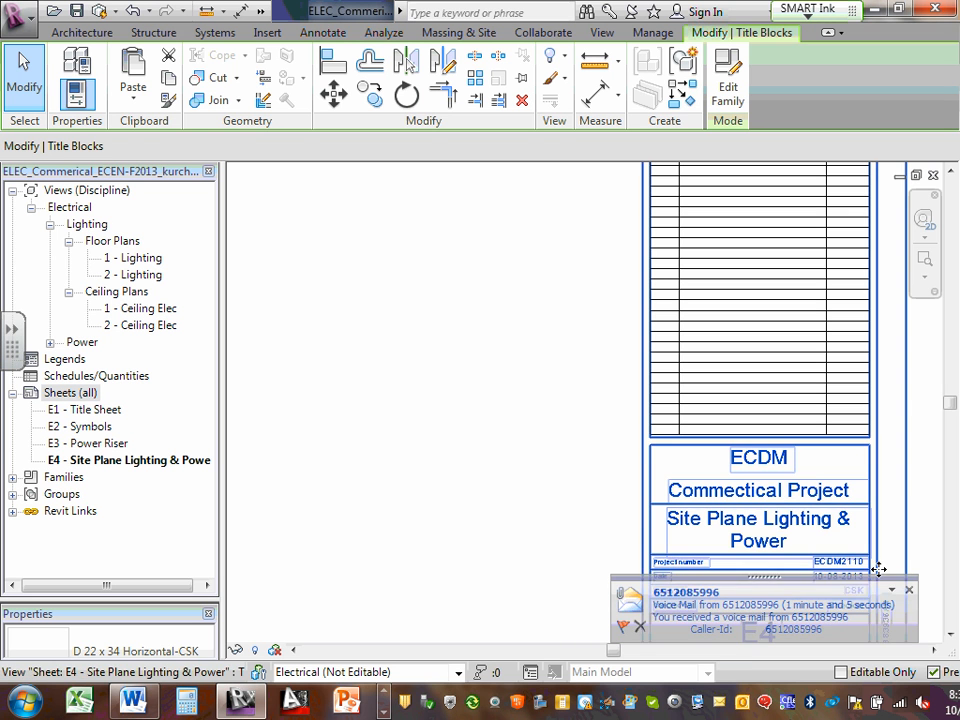
{"action": "left_click", "coordinate": [910, 593]}
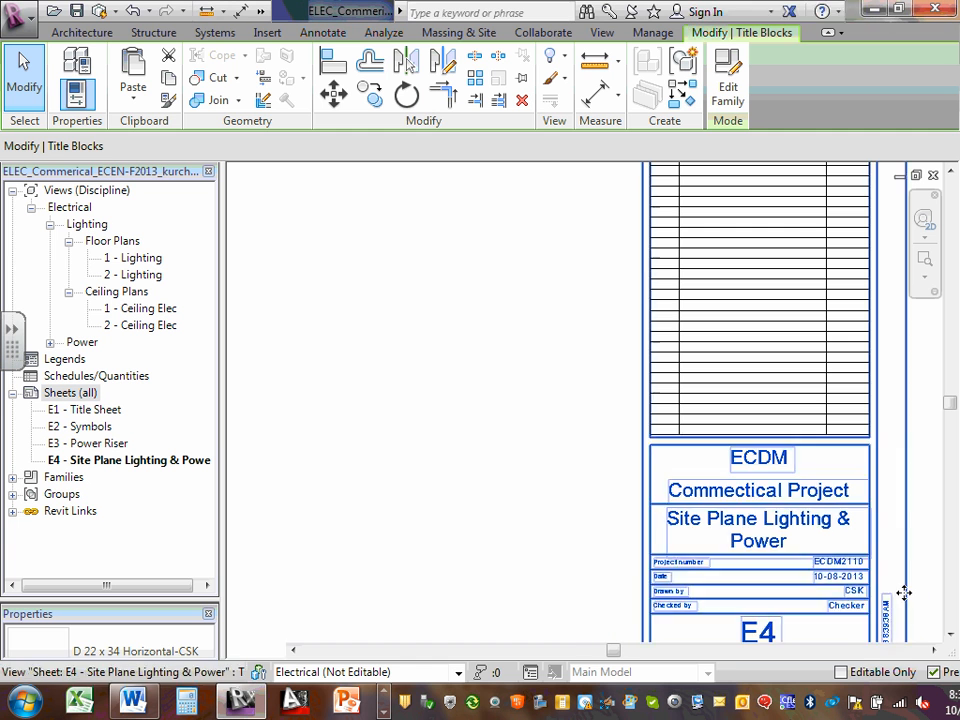
{"action": "left_click", "coordinate": [847, 605]}
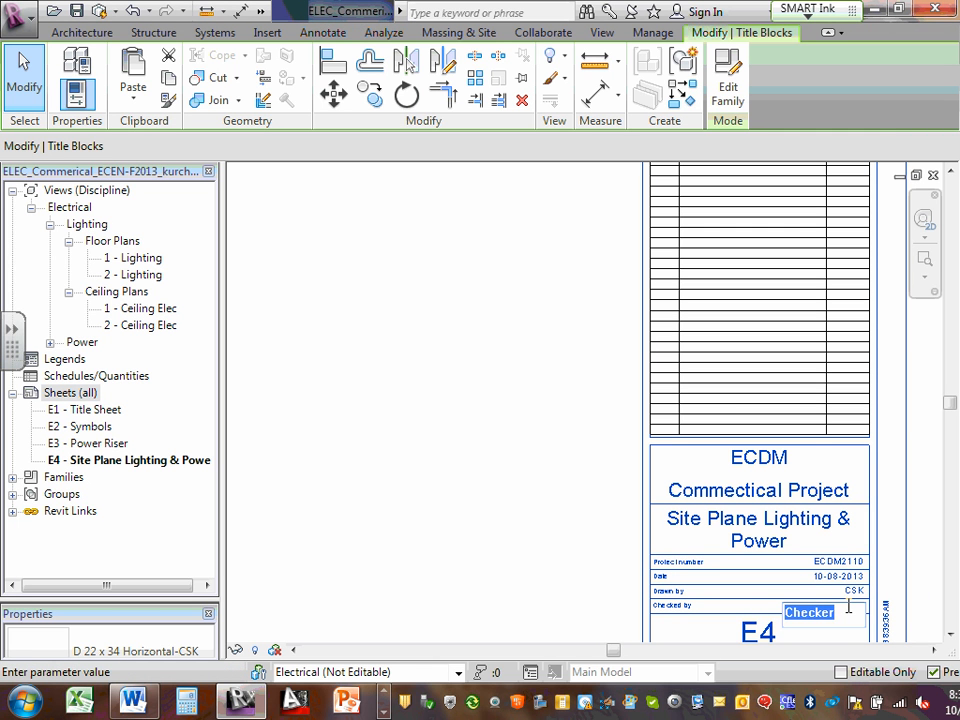
{"action": "type", "text": "C"}
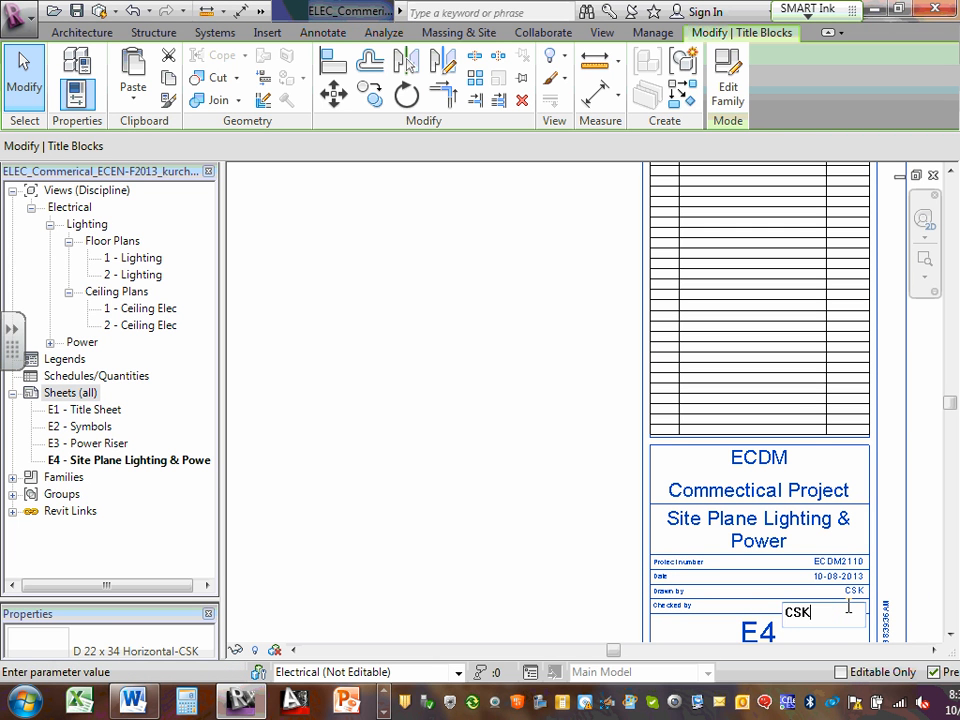
{"action": "type", "text": "SK"}
{"action": "left_click", "coordinate": [769, 591]}
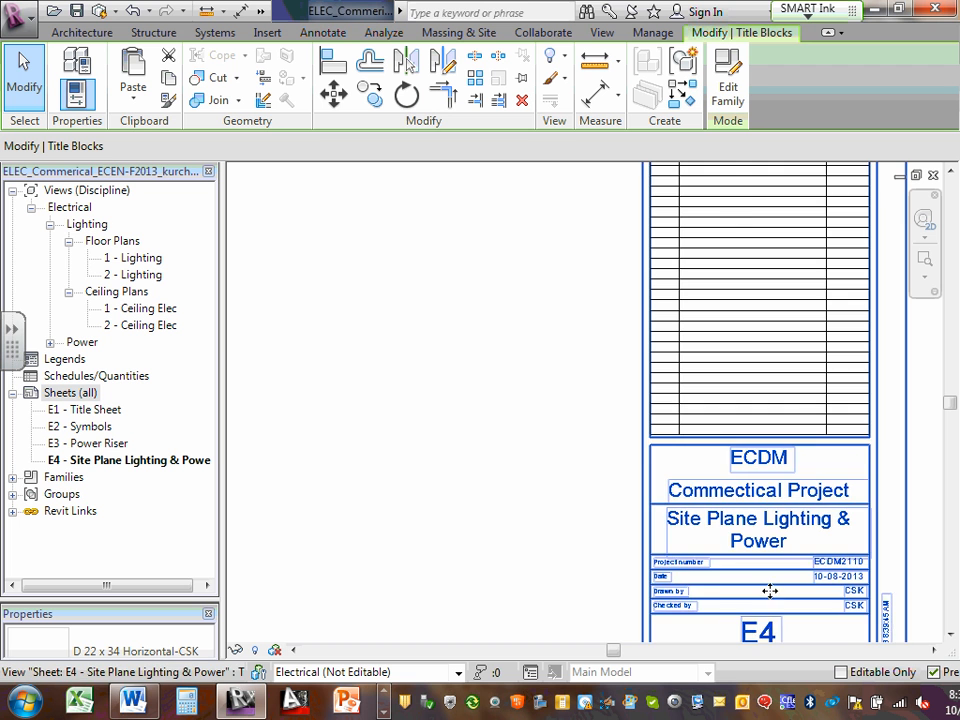
{"action": "scroll", "coordinate": [866, 636], "scroll_direction": "down", "scroll_amount": 3}
{"action": "scroll", "coordinate": [846, 636], "scroll_direction": "up", "scroll_amount": 4}
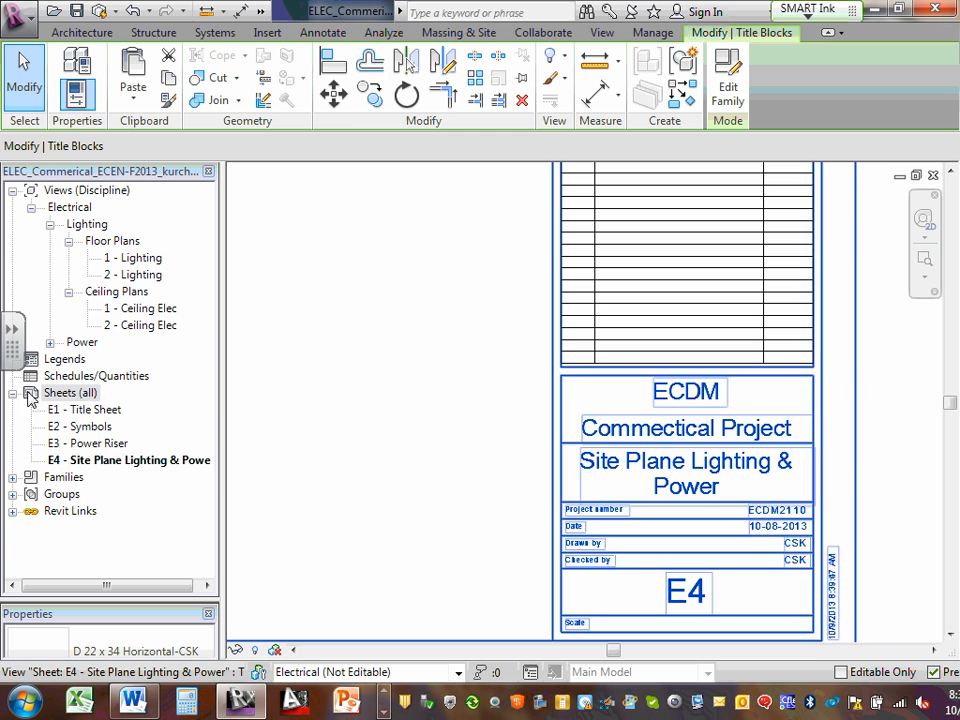
{"action": "left_click", "coordinate": [385, 693]}
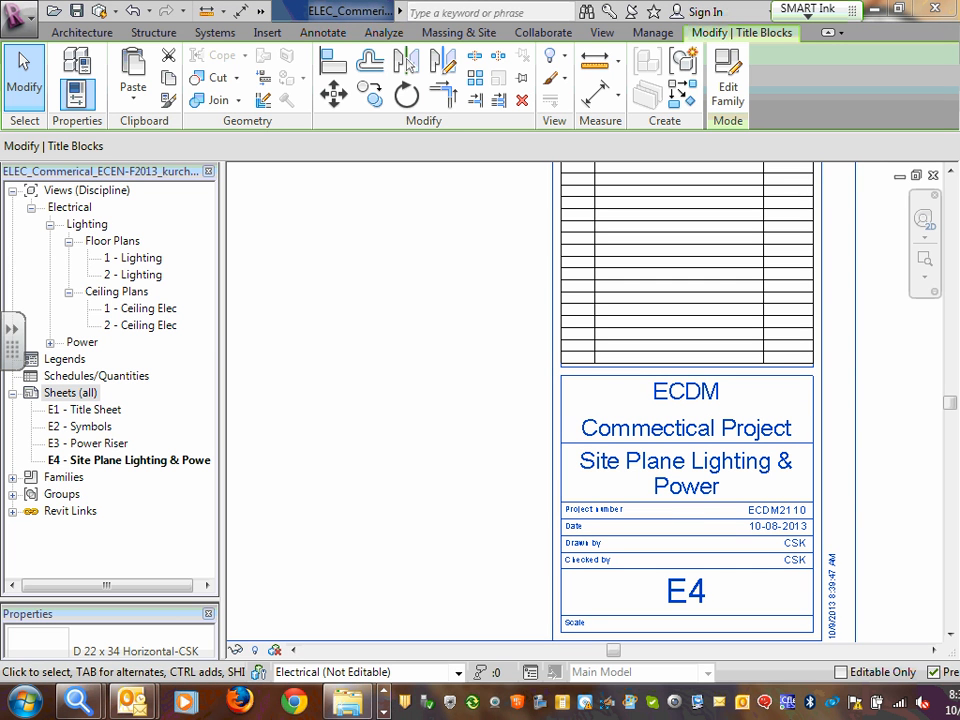
{"action": "left_click", "coordinate": [384, 712]}
{"action": "left_click", "coordinate": [384, 712]}
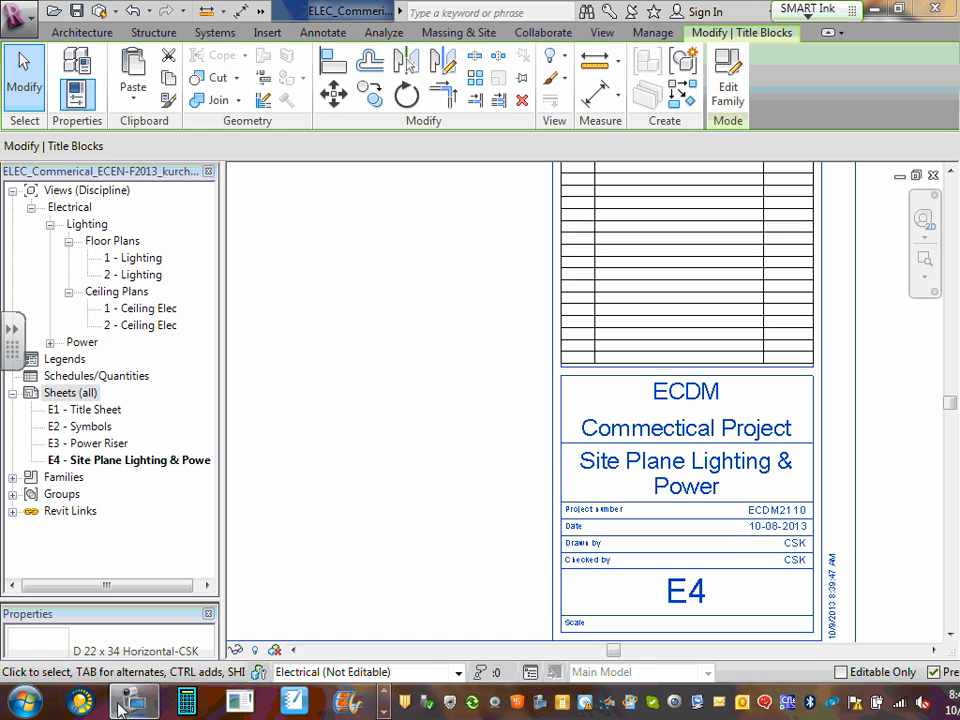